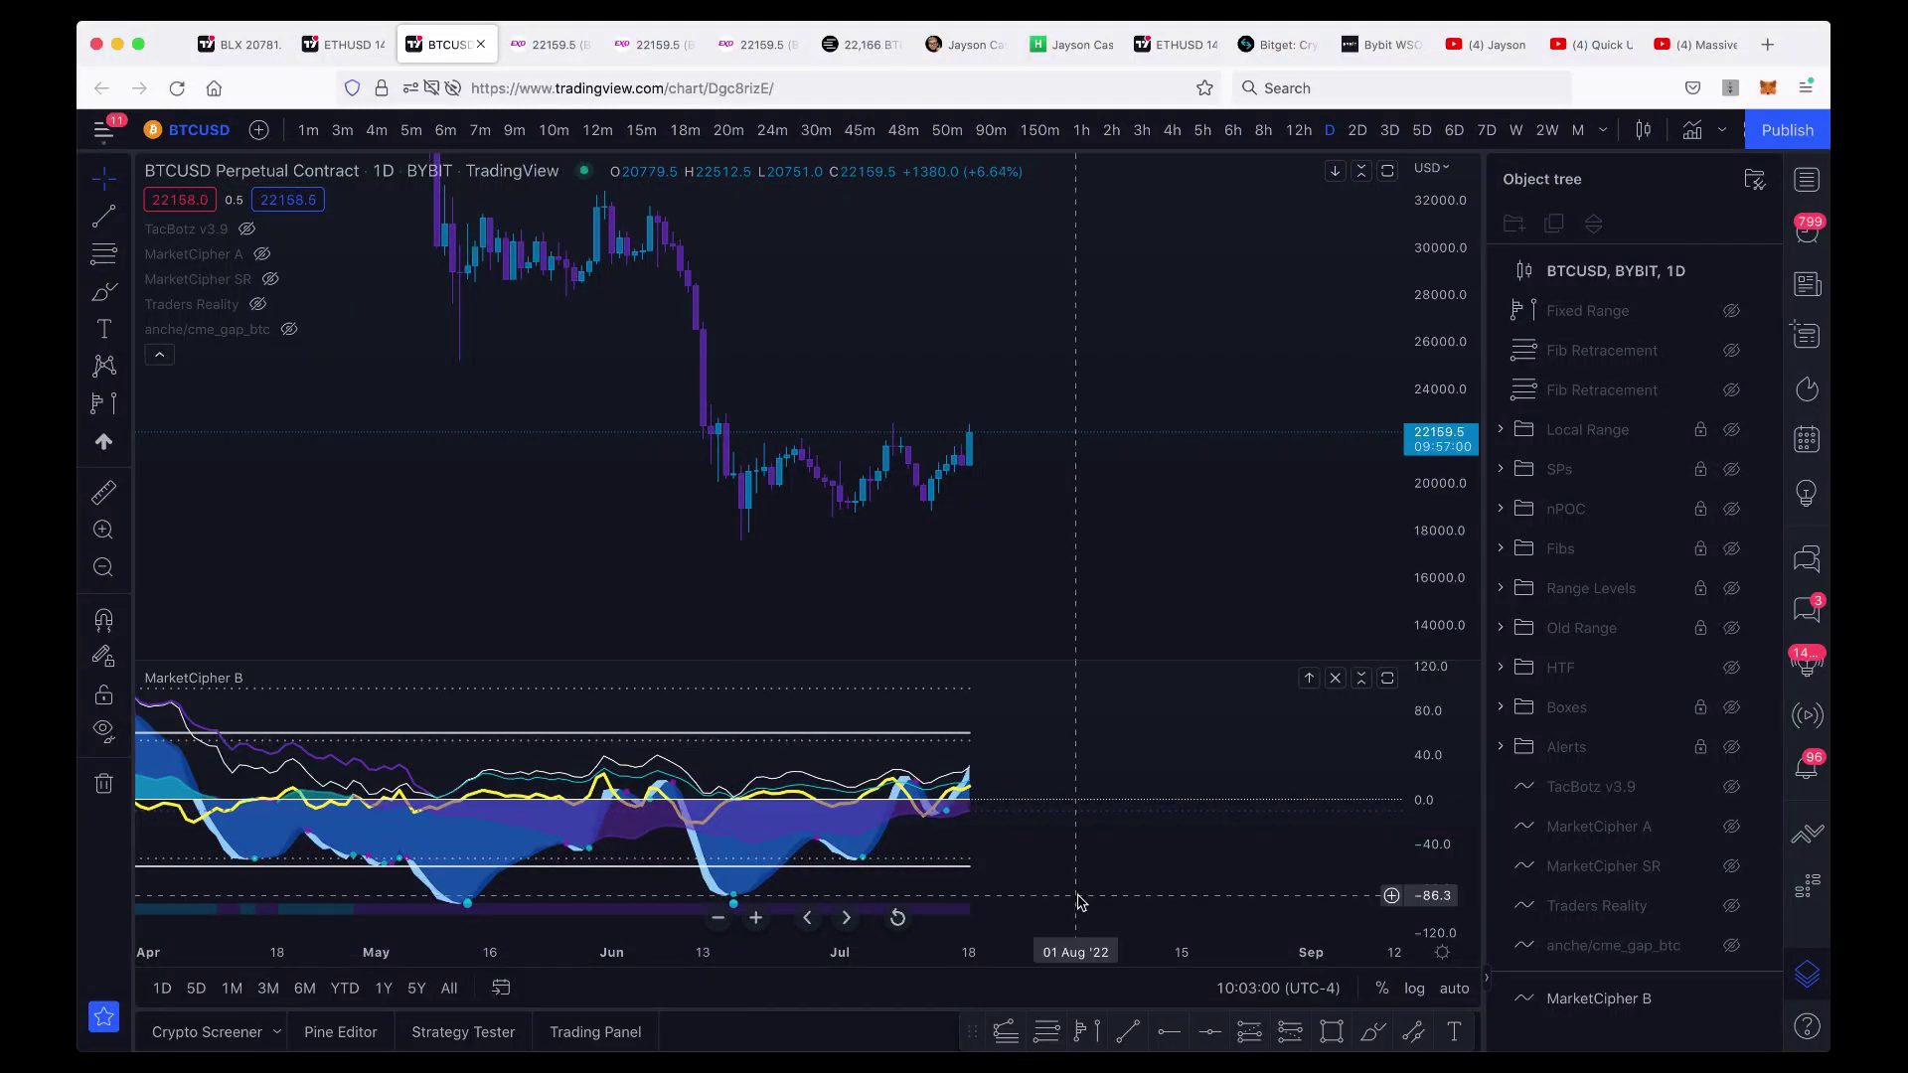
# Start a Measure from the recent low, cancel it, and open the shapes list.
pyautogui.click(103, 491)
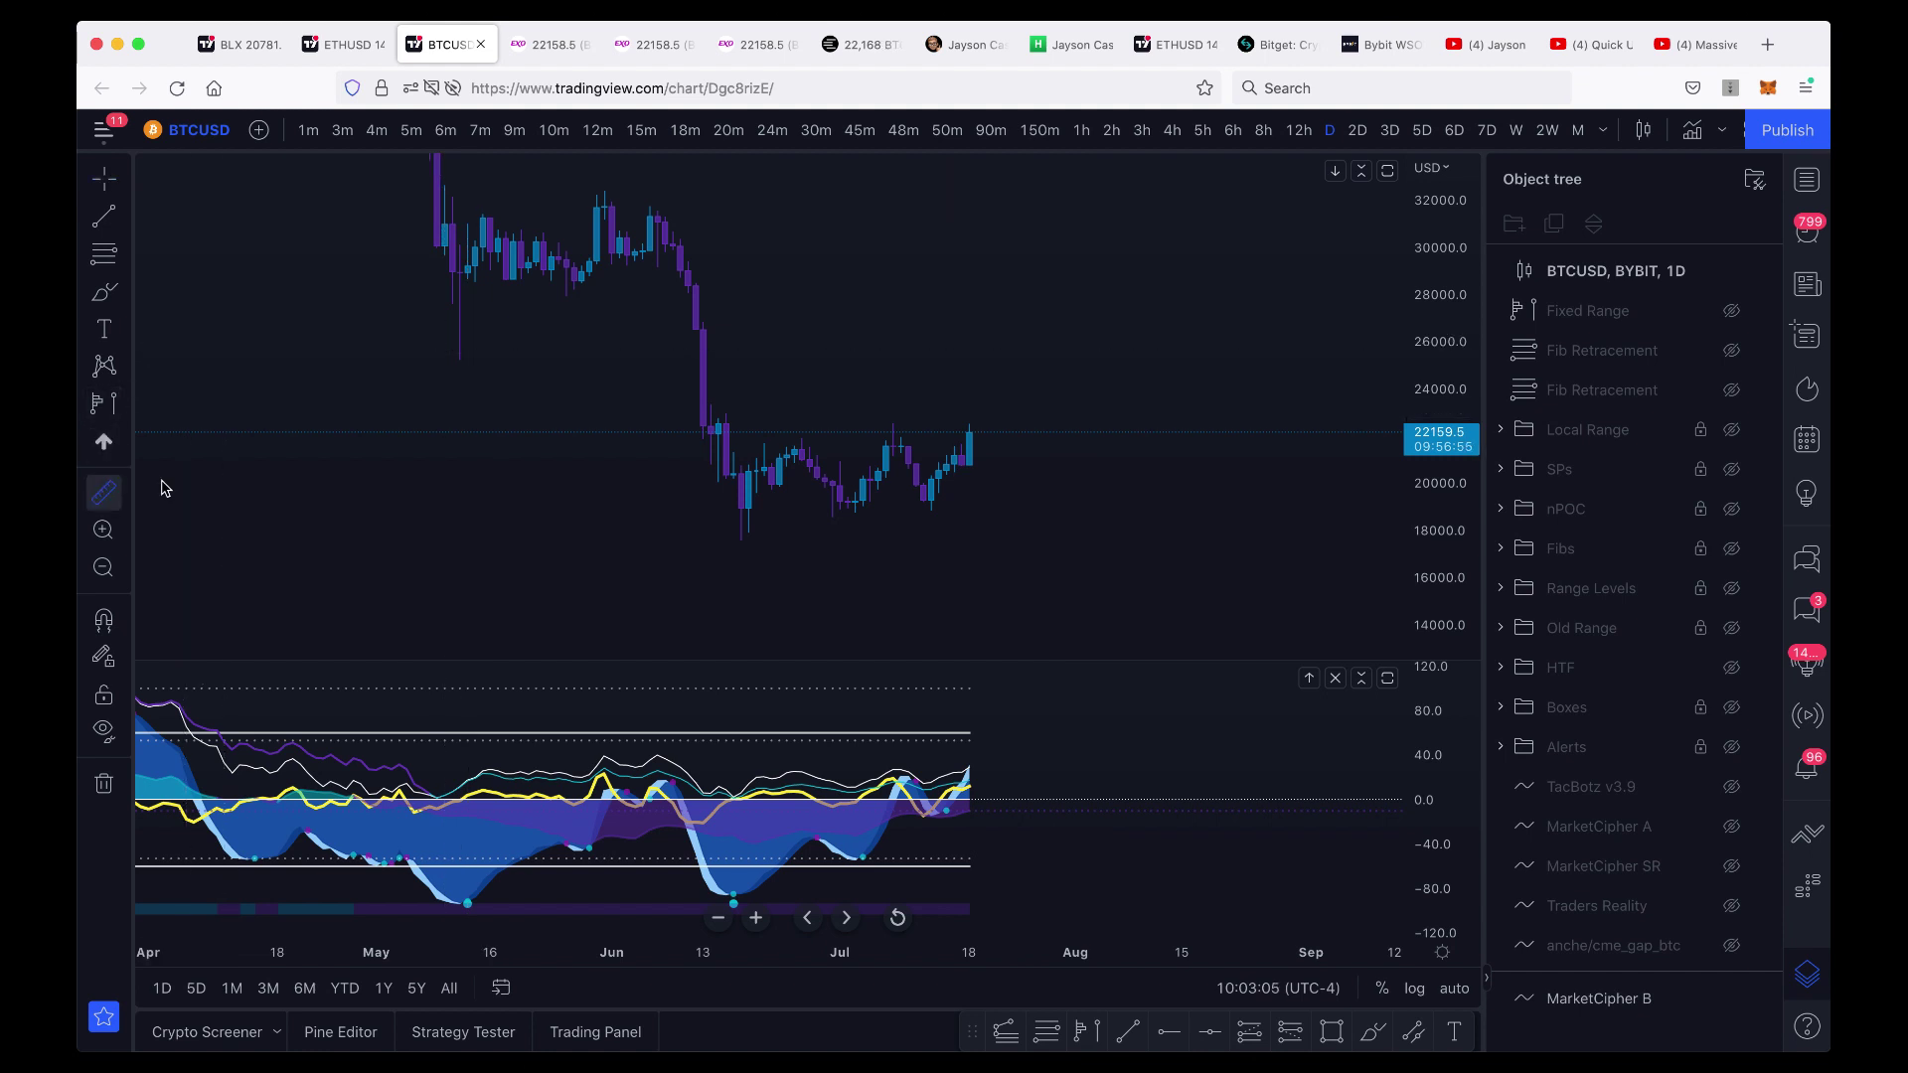
pyautogui.click(979, 471)
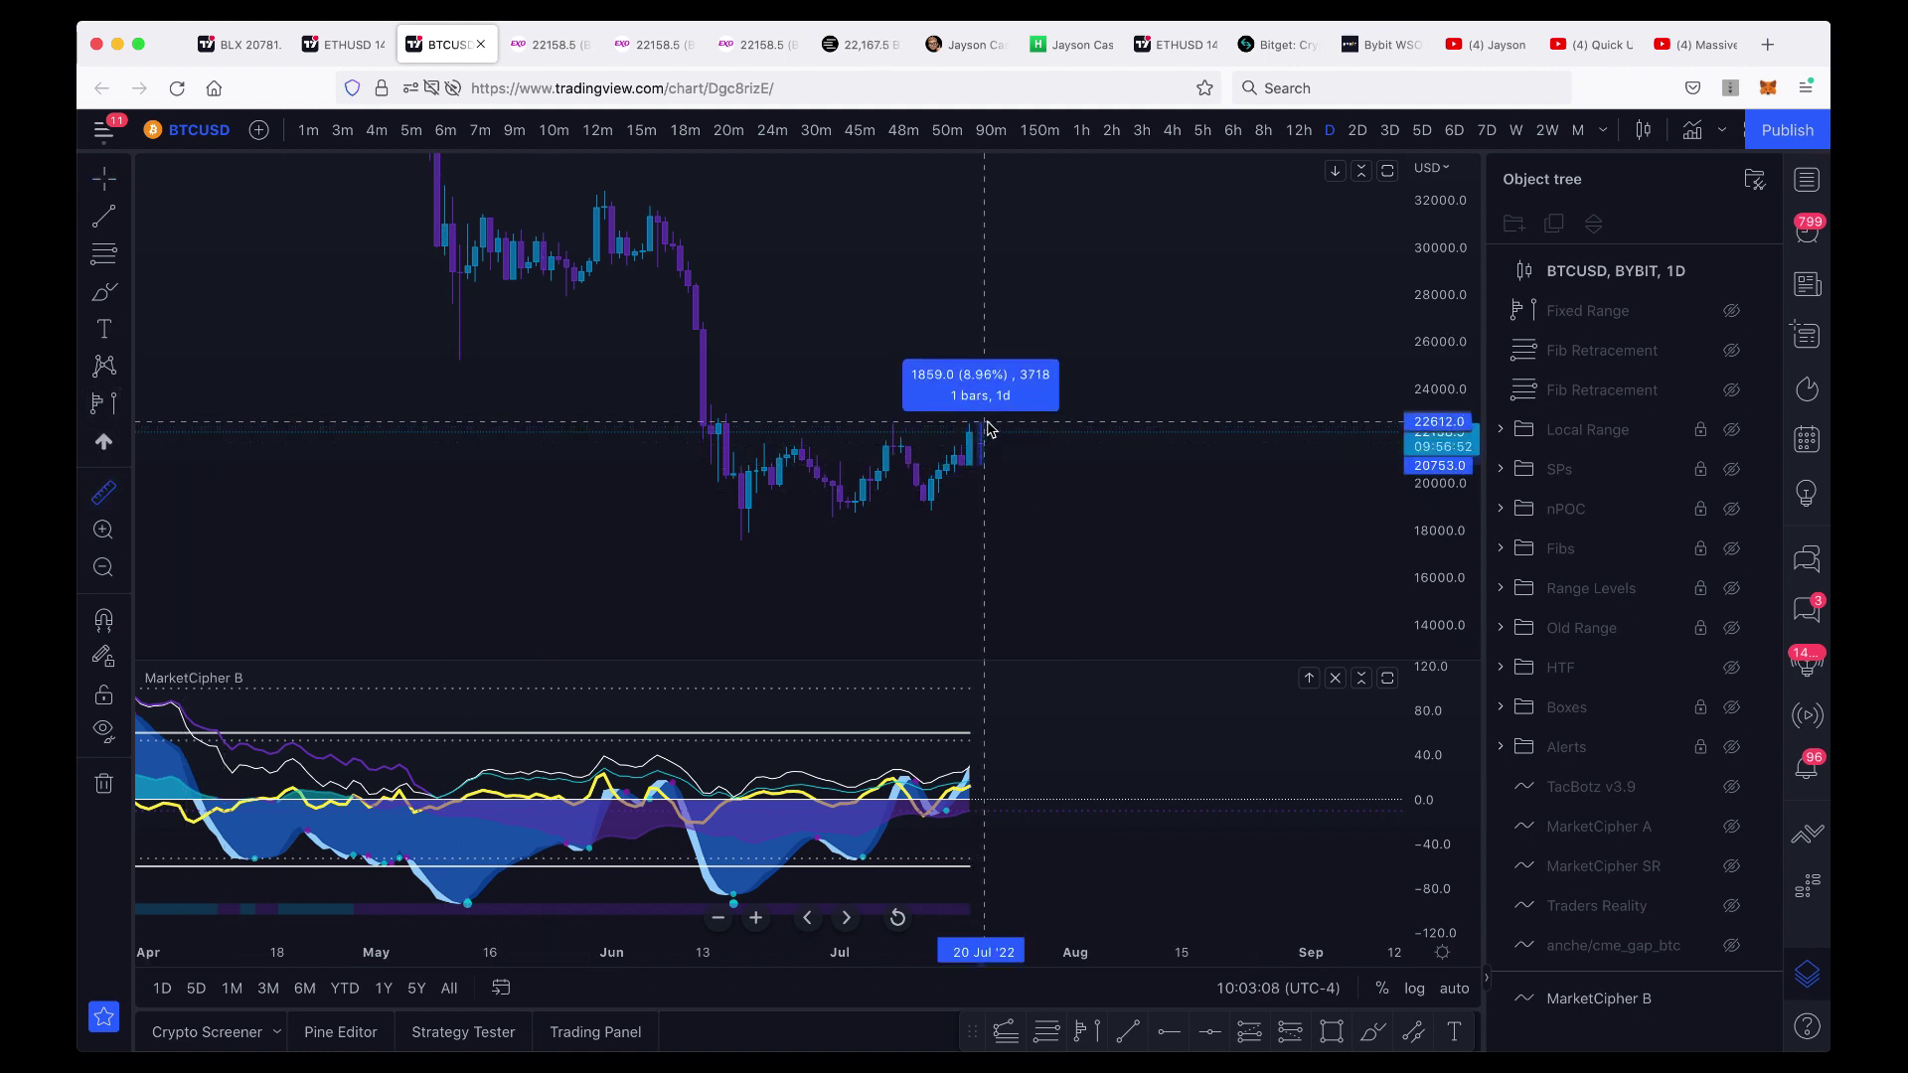
pyautogui.press('Escape')
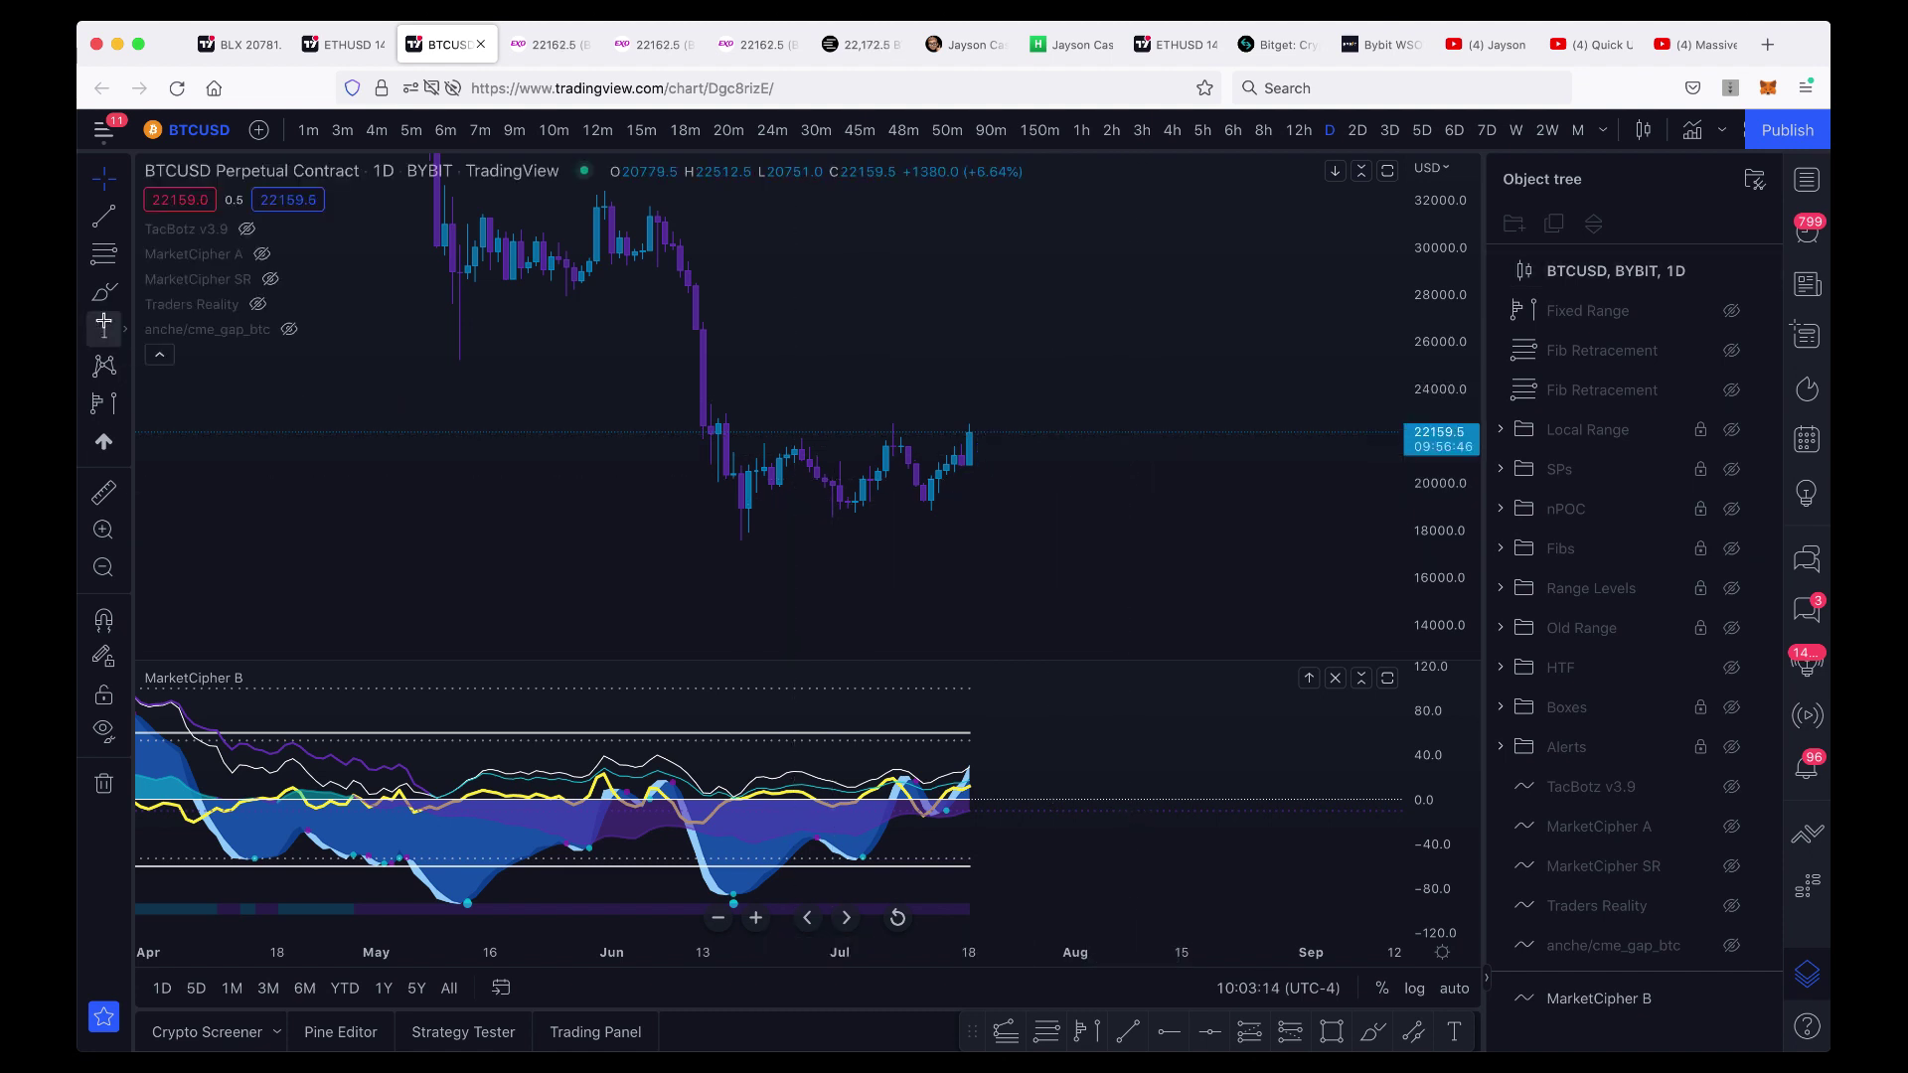
pyautogui.click(120, 288)
# Draw a rectangle around the sideways mid-June-to-July range and widen its right edge.
pyautogui.click(187, 369)
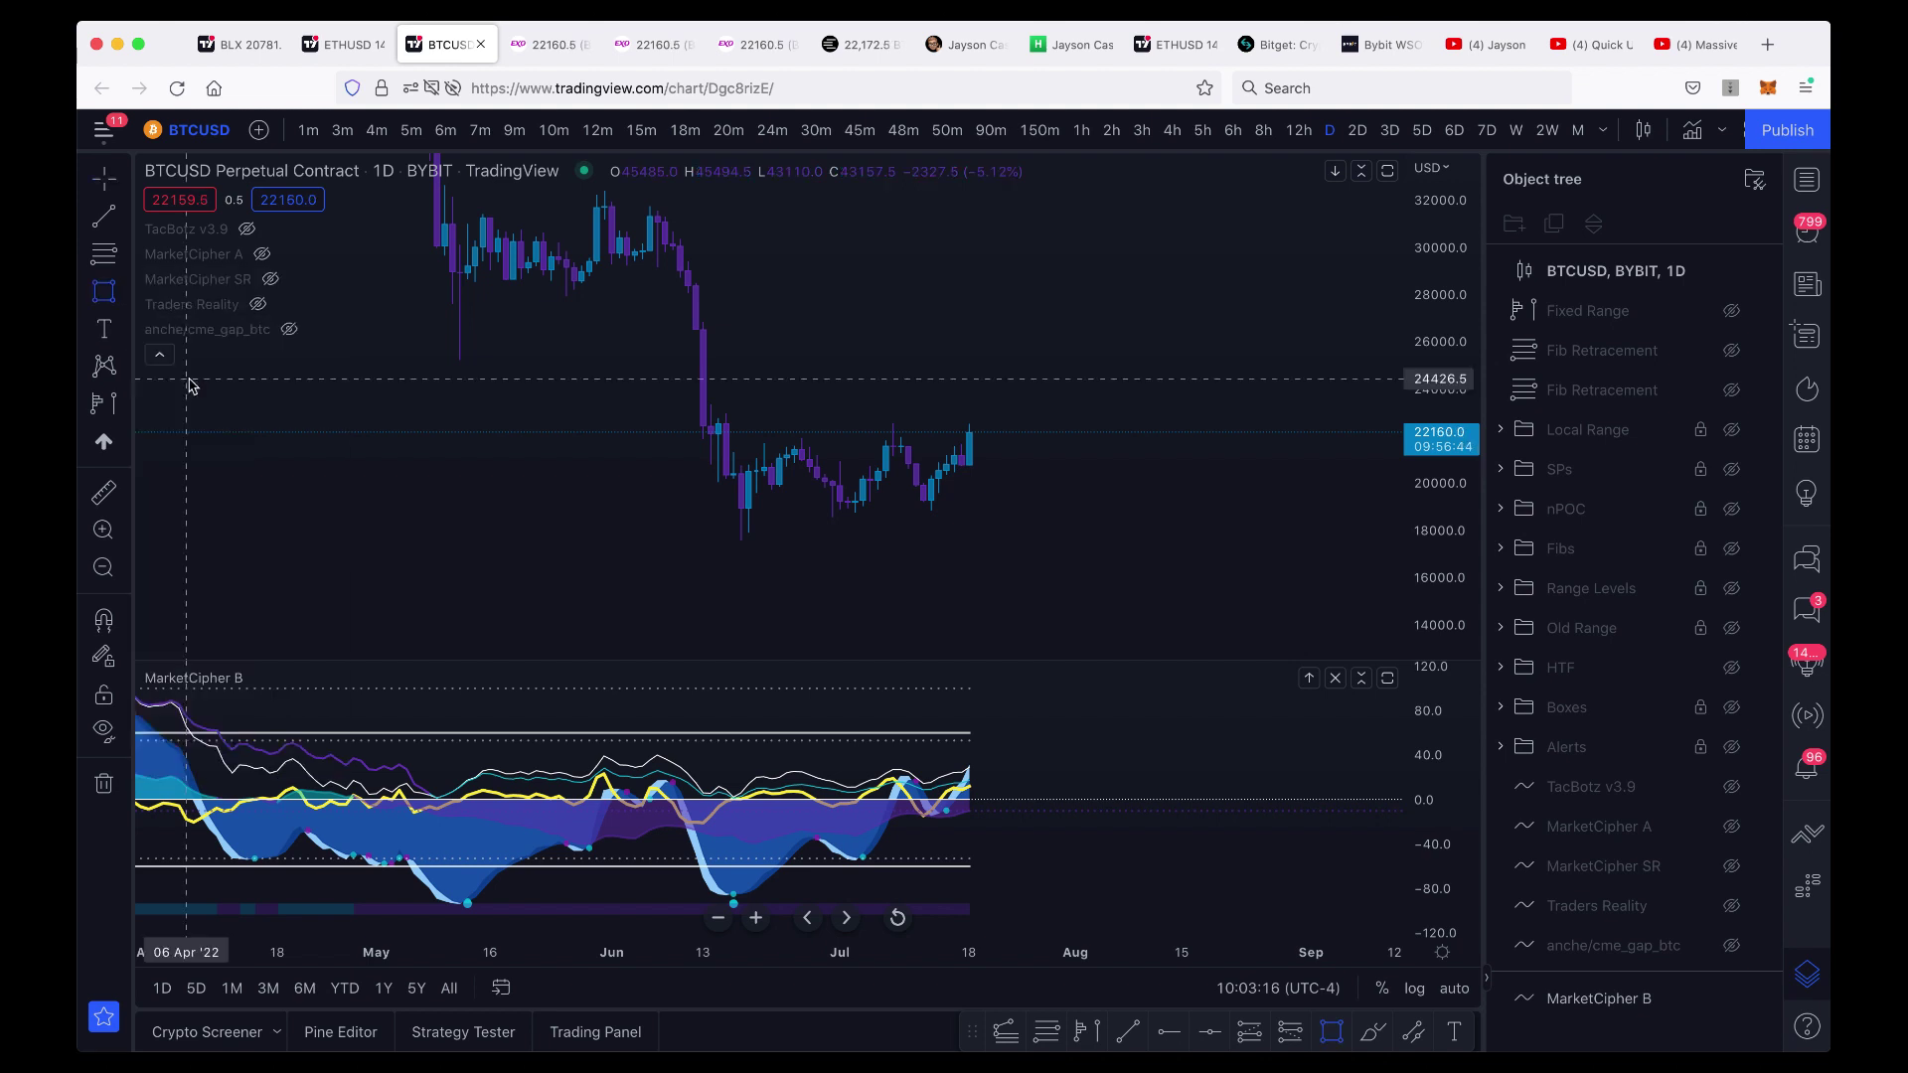
pyautogui.moveTo(532, 414)
pyautogui.mouseDown()
pyautogui.moveTo(1082, 481)
pyautogui.moveTo(1116, 513)
pyautogui.mouseUp()
pyautogui.click(1192, 601)
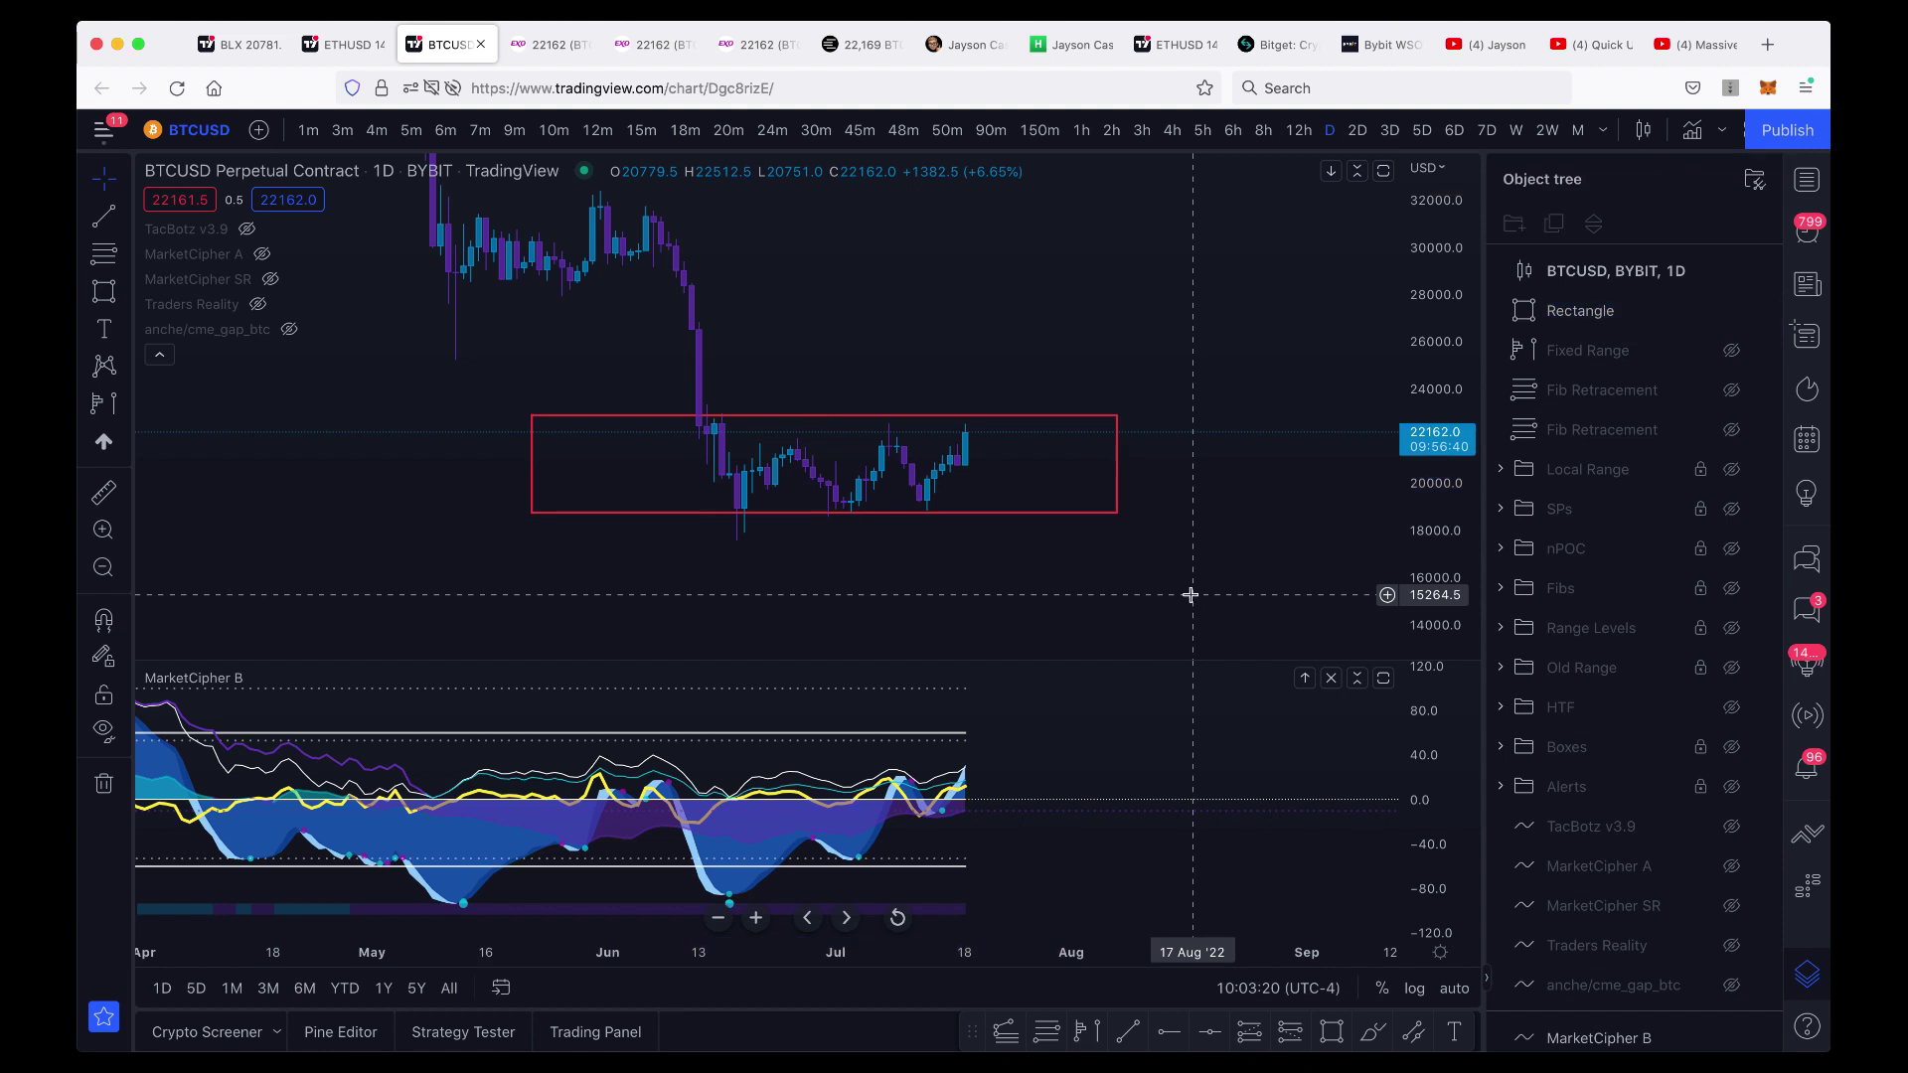
# Sketch a trial brush loop near the range bottom, then undo it.
pyautogui.click(120, 288)
pyautogui.click(162, 300)
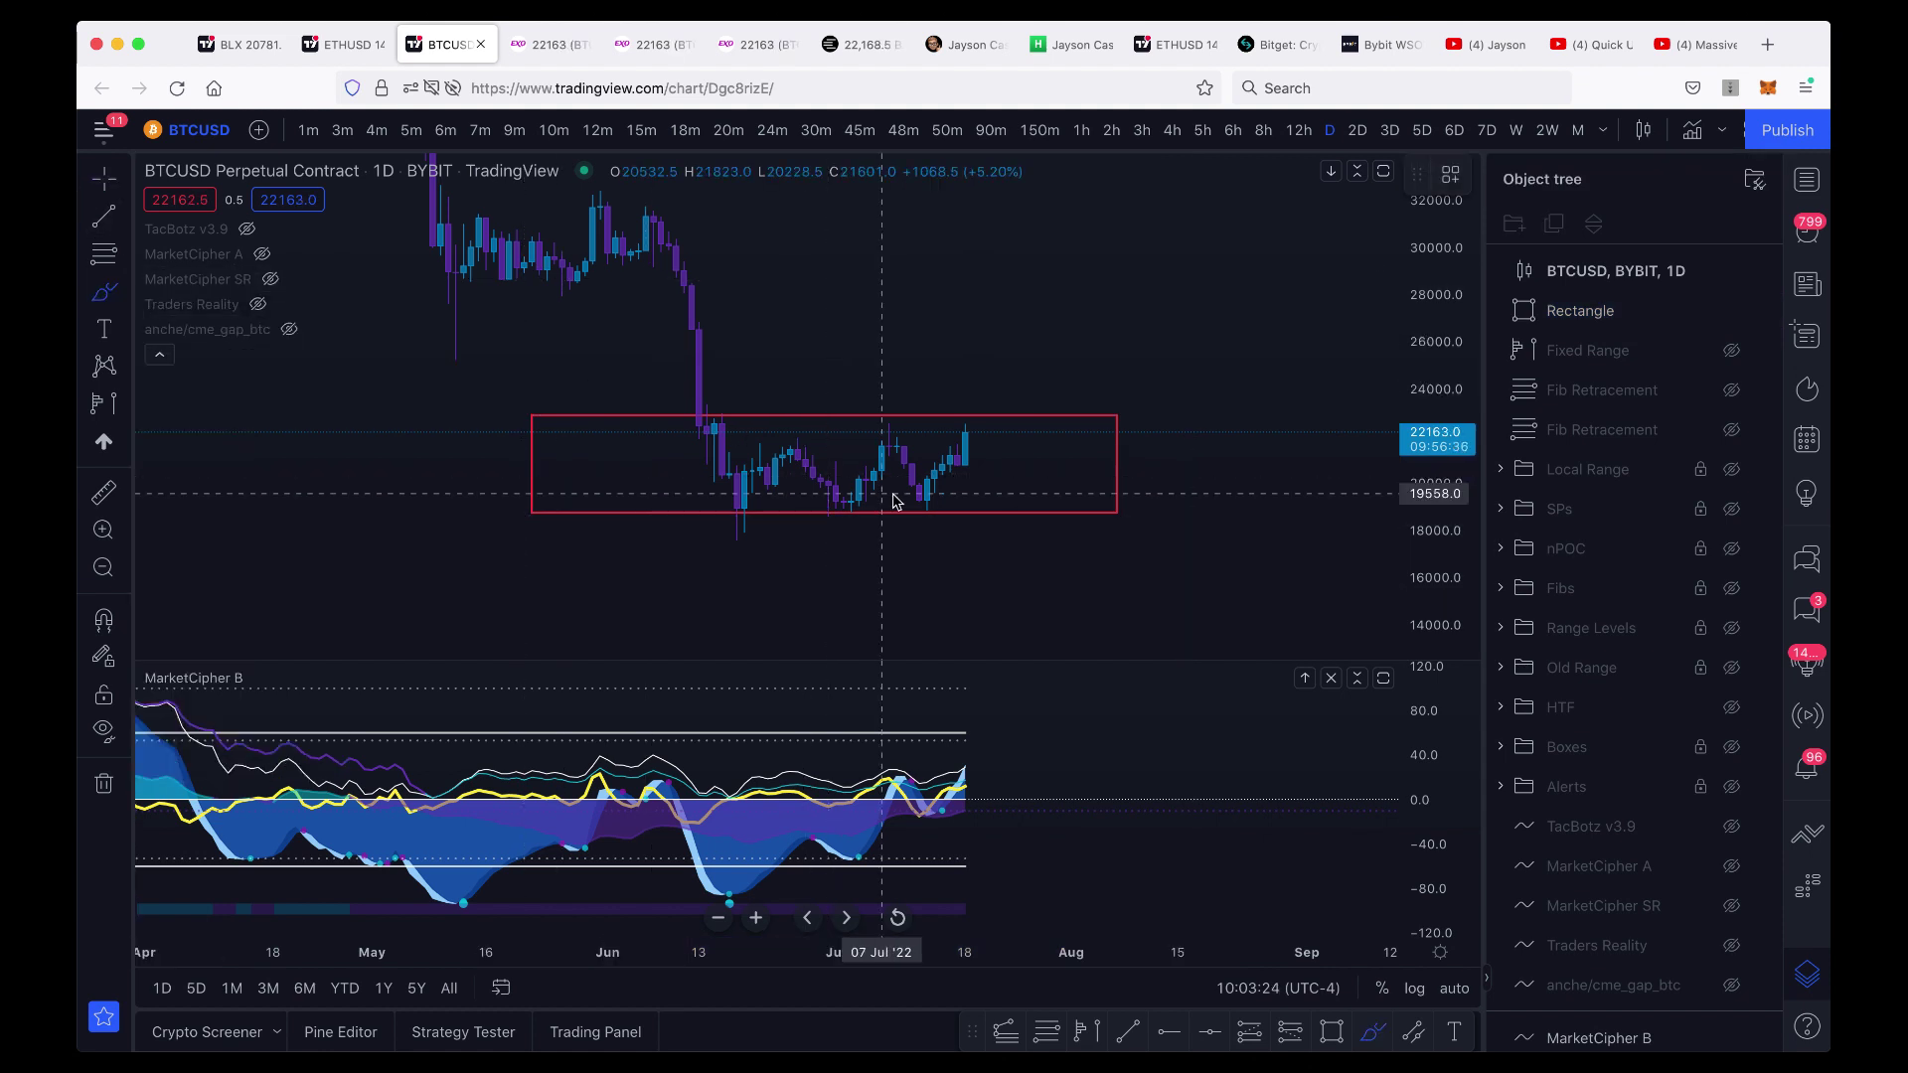
pyautogui.moveTo(907, 491); pyautogui.dragTo(927, 515)
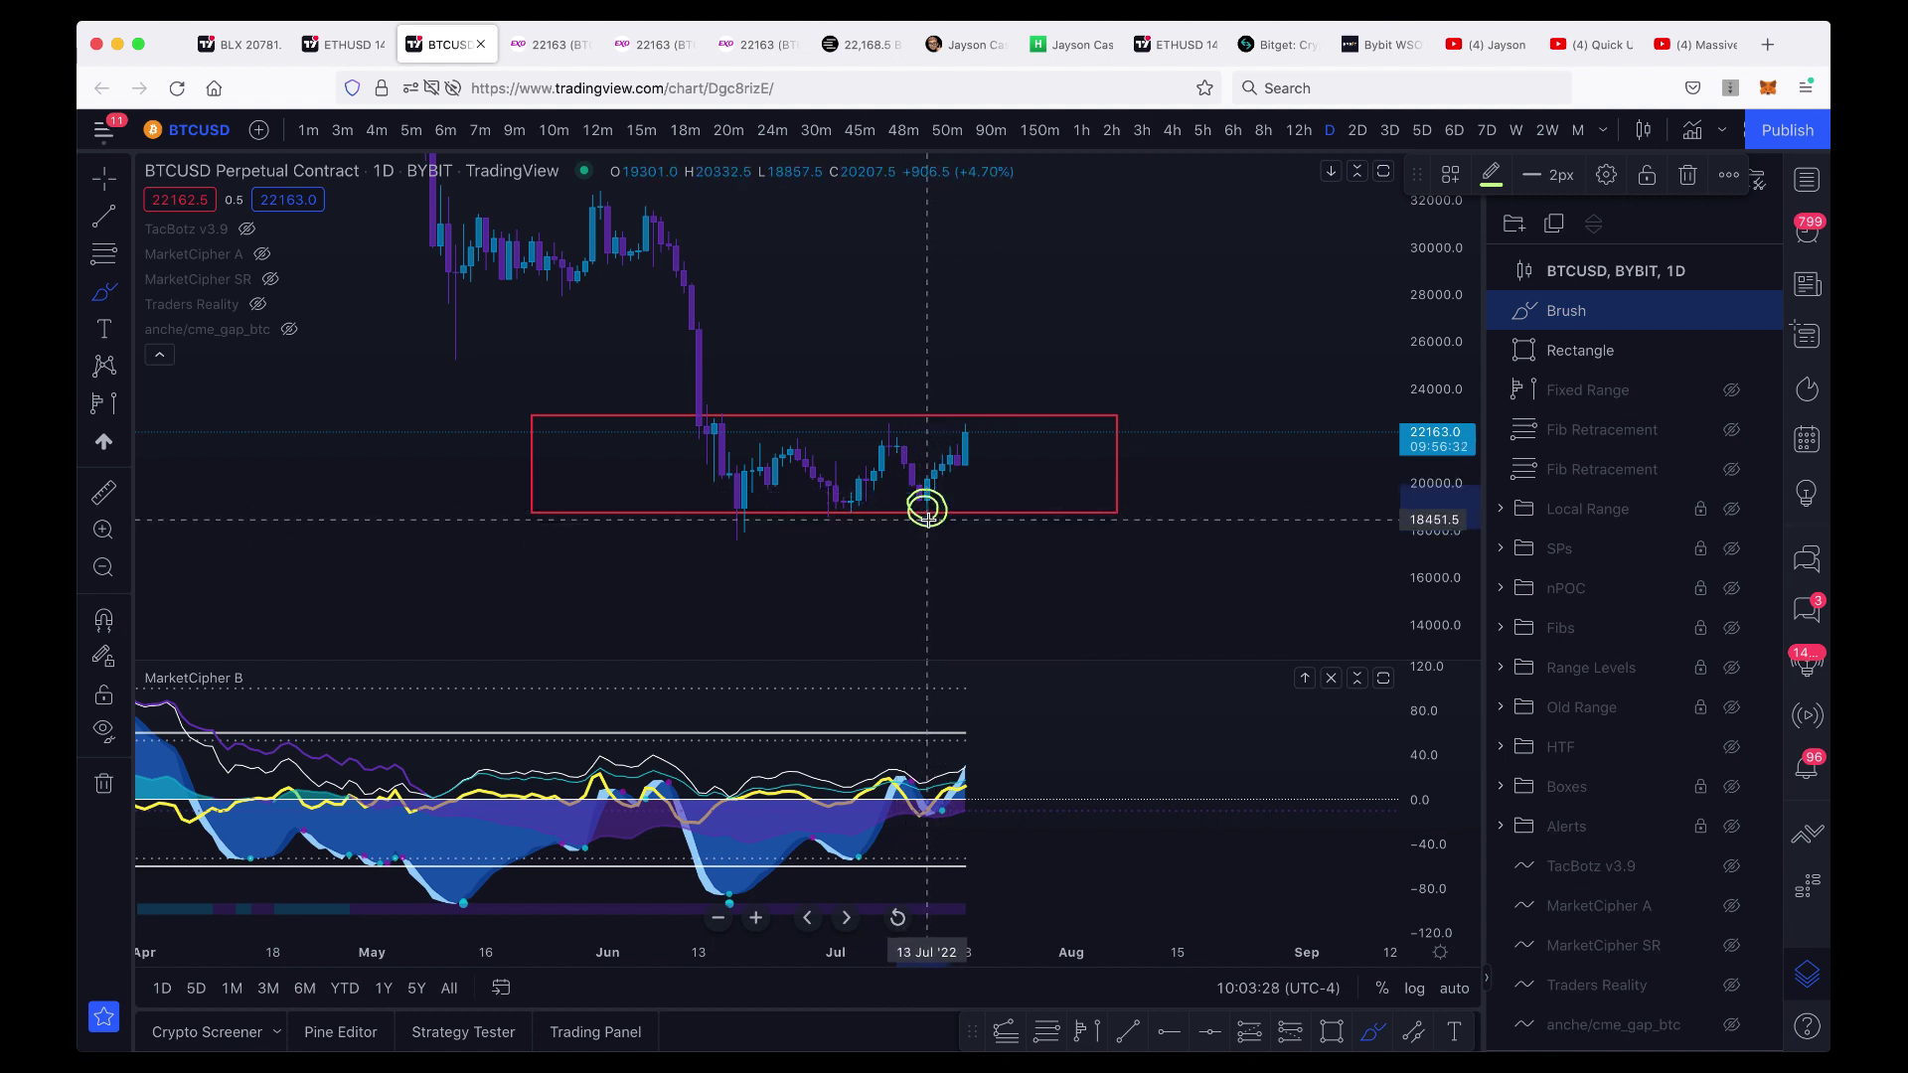
pyautogui.press('super+z')
# Play the 'Massive Bitcoin Bounce Soon?' video, pause it at 5:08, then switch to Discord.
pyautogui.click(1695, 43)
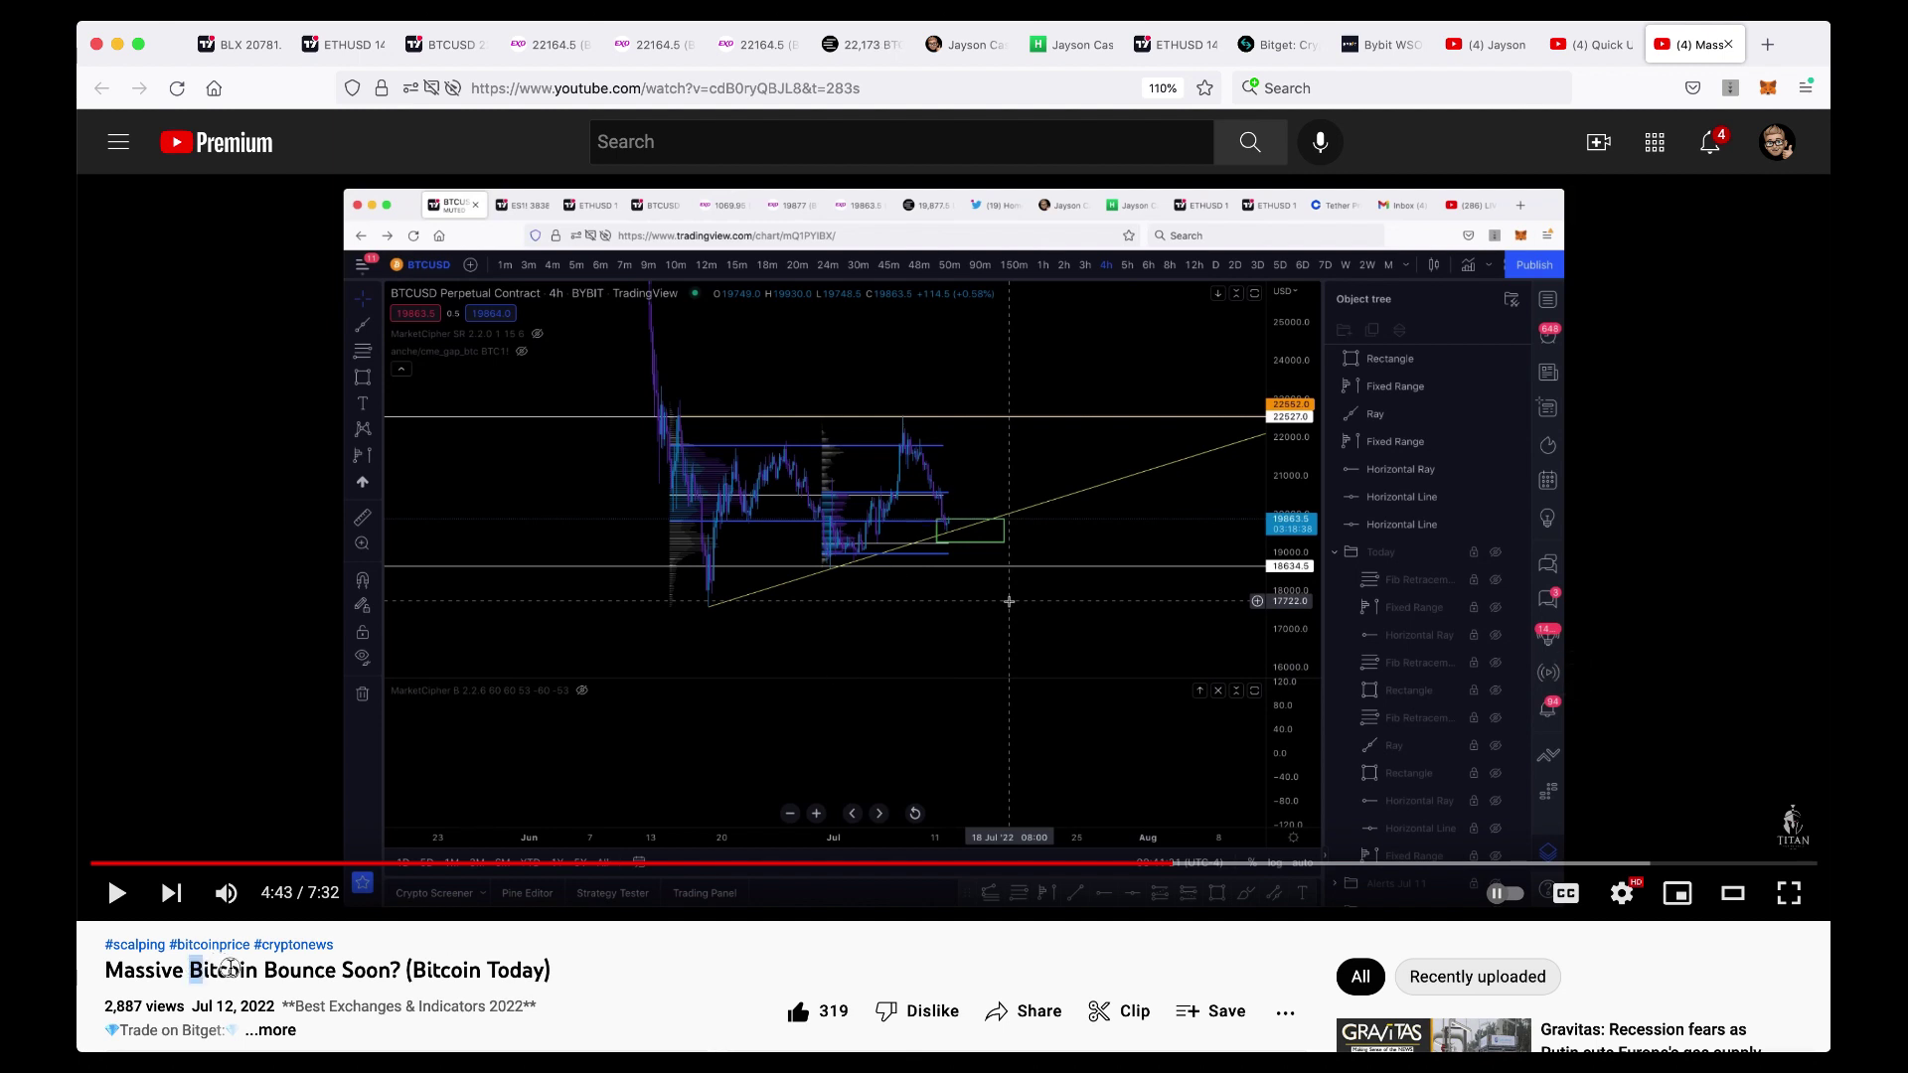
pyautogui.moveTo(229, 967); pyautogui.dragTo(409, 953)
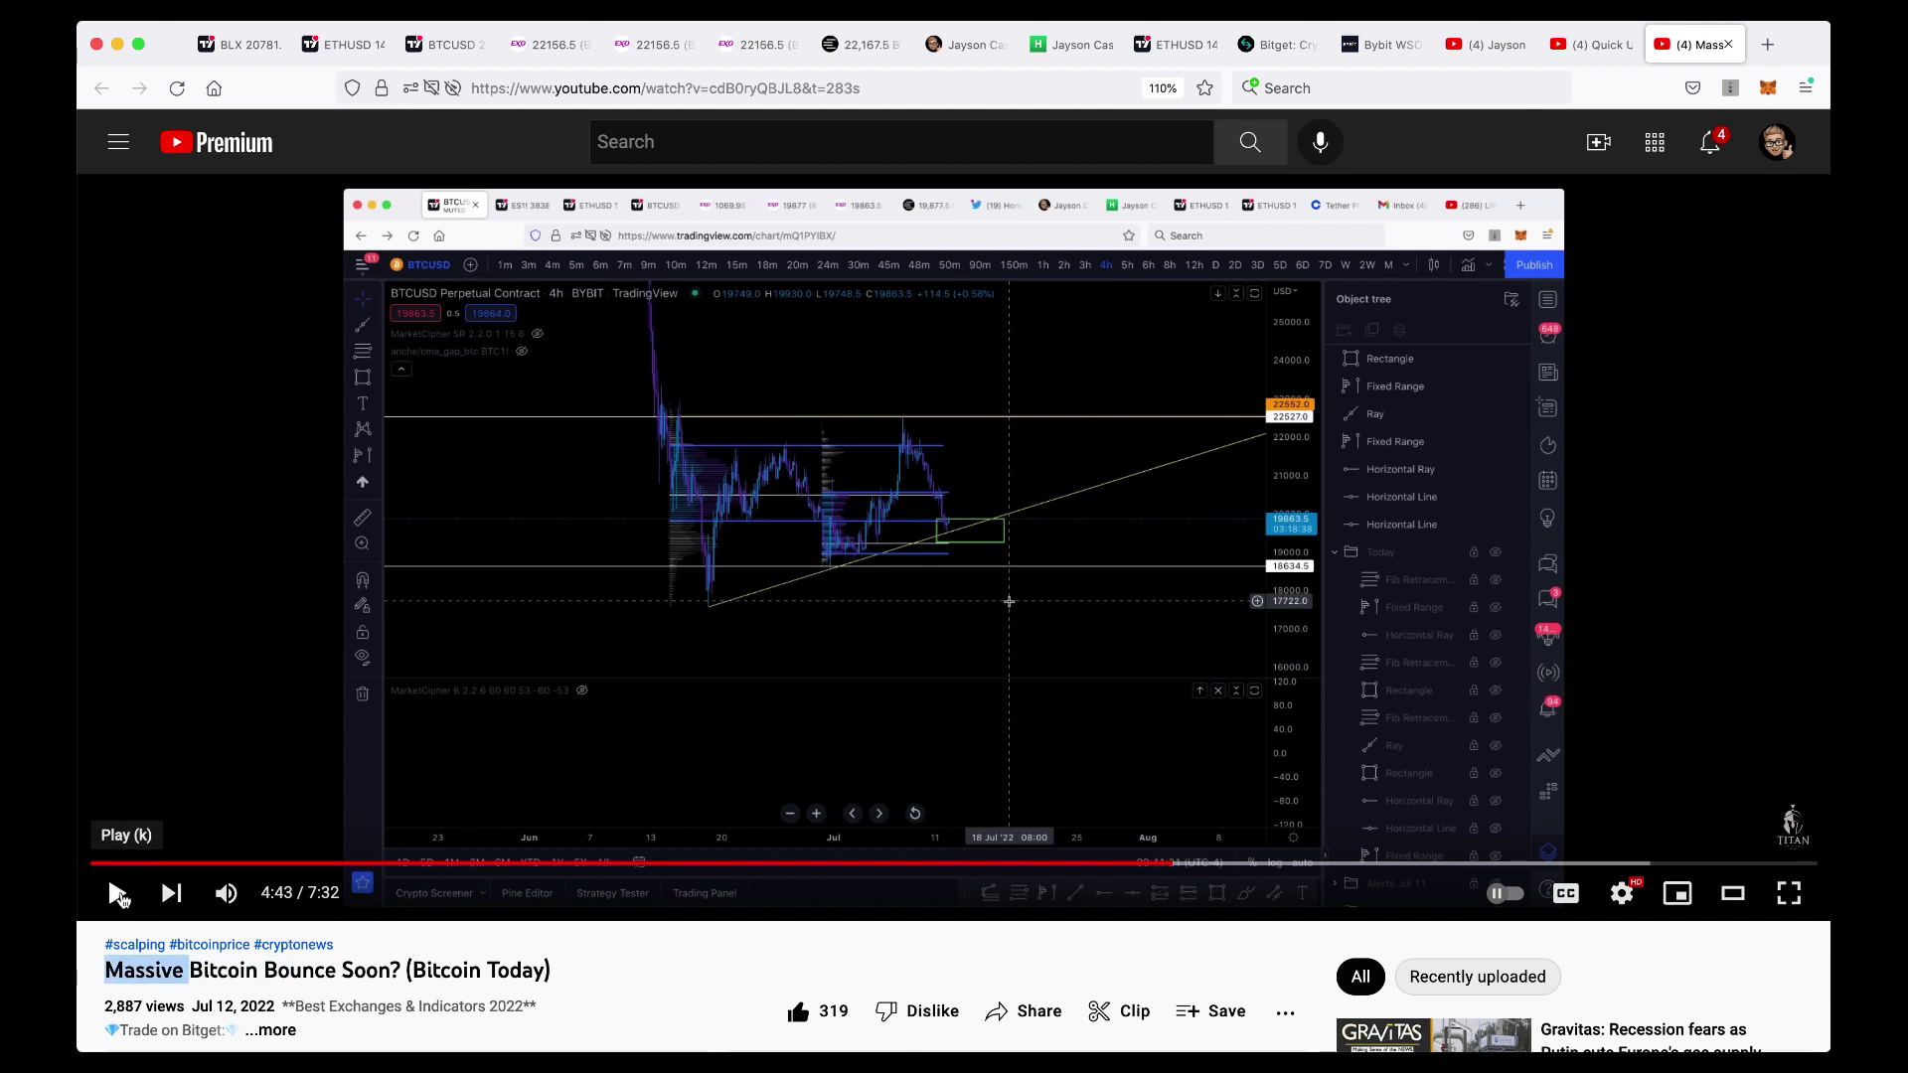
pyautogui.click(119, 894)
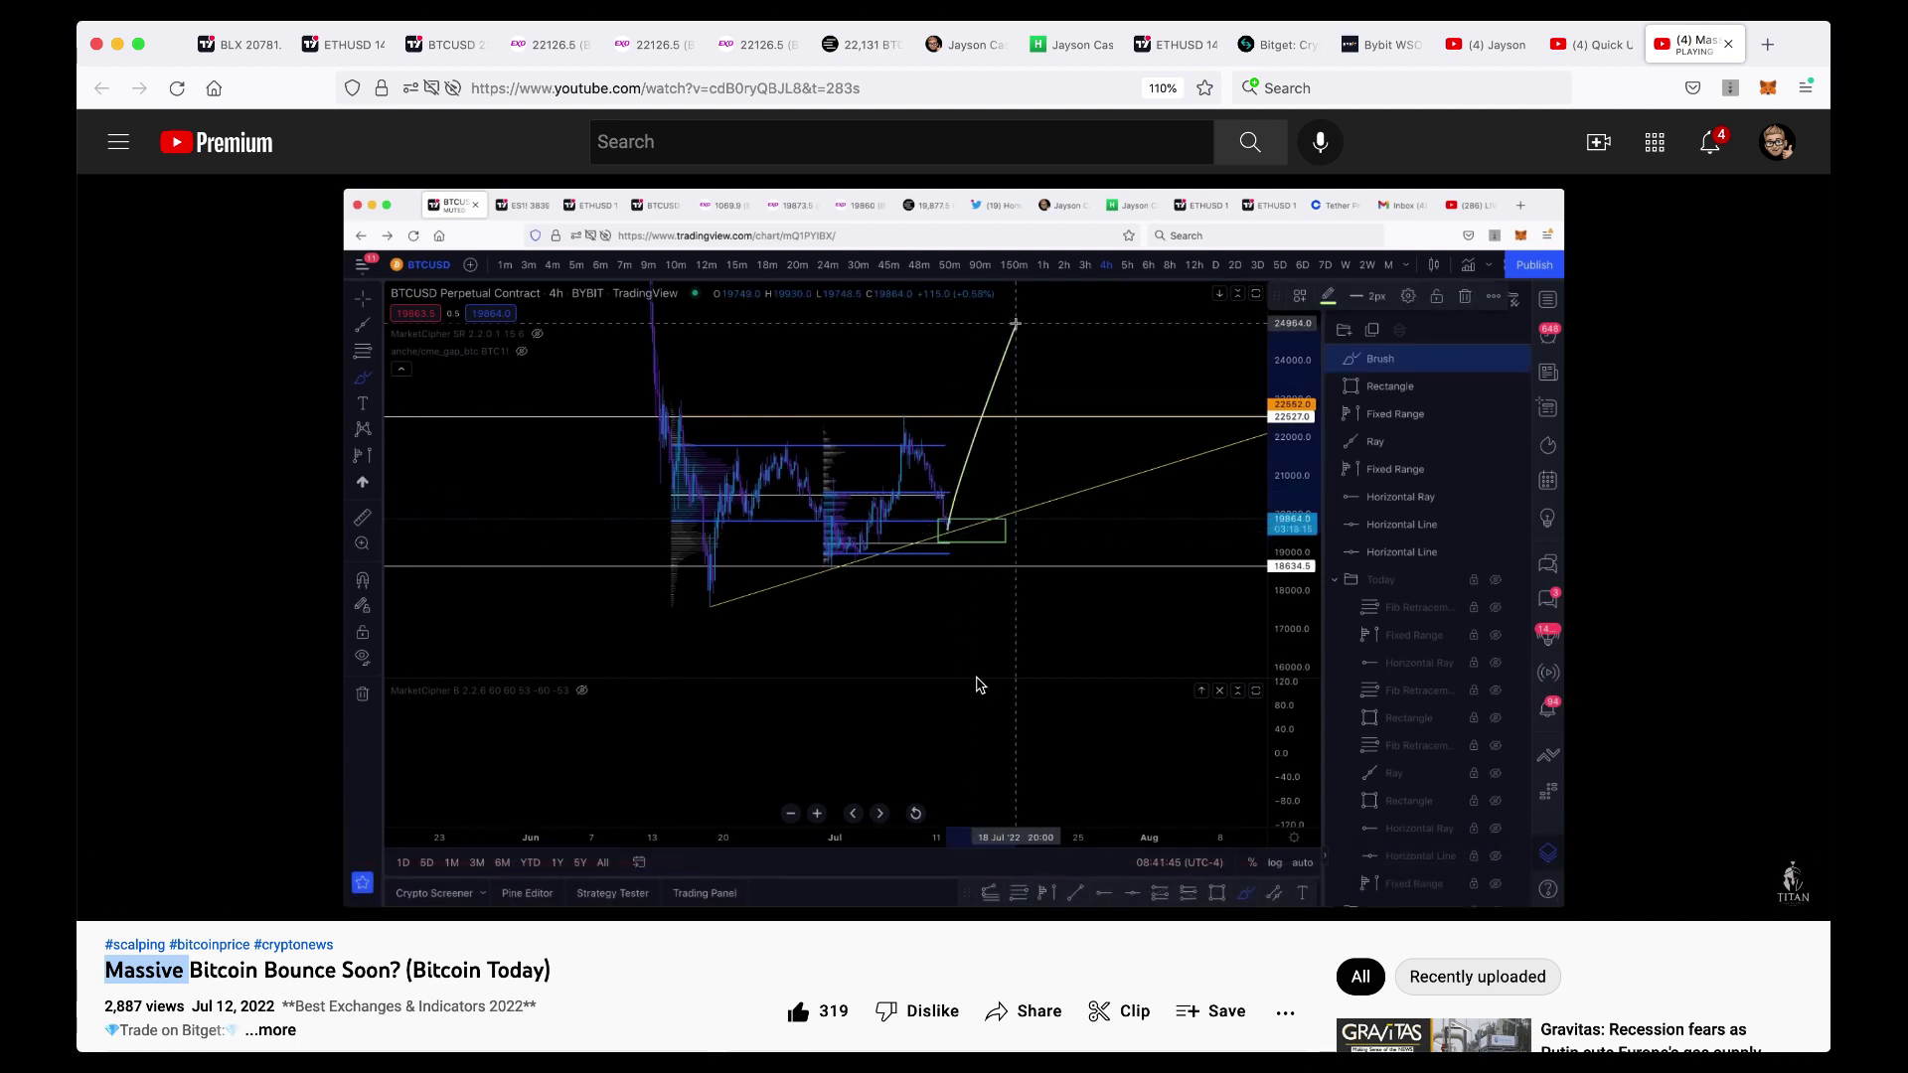
pyautogui.click(1570, 673)
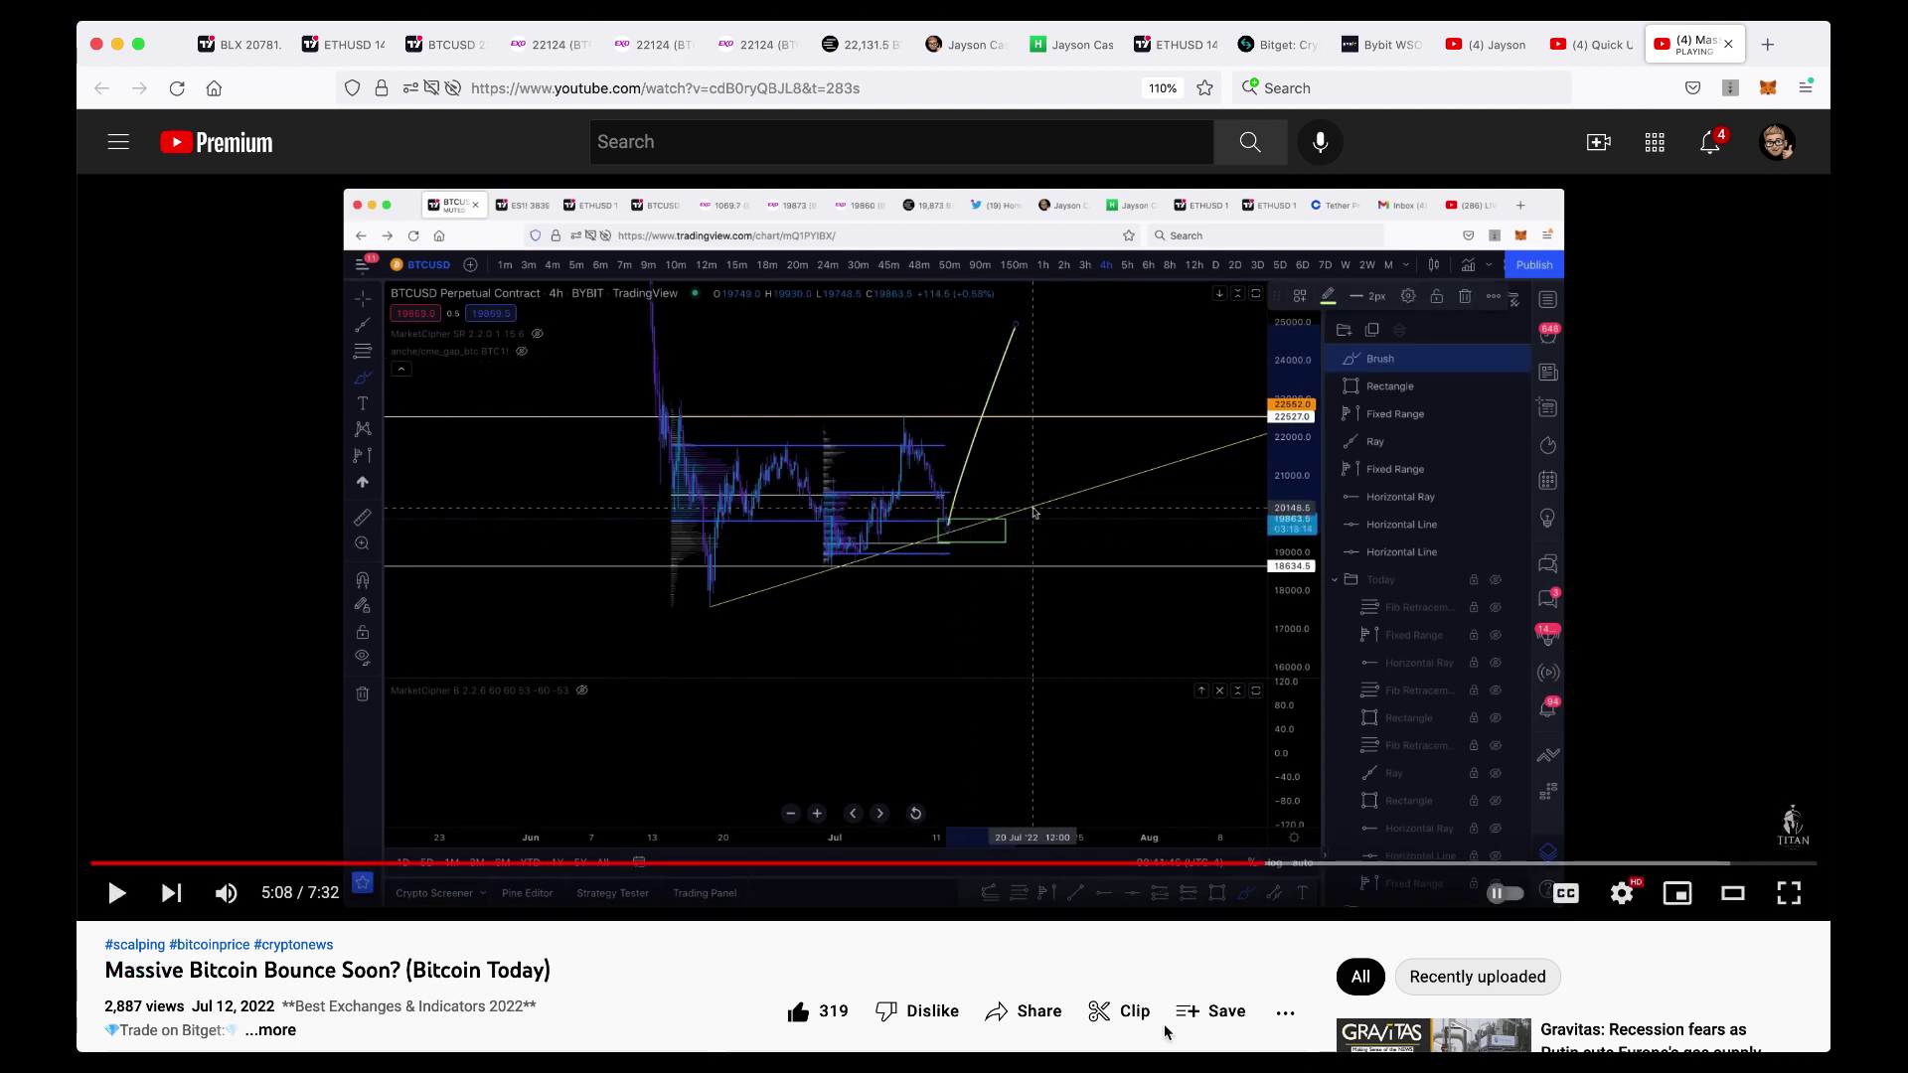
pyautogui.press('super+Tab')
pyautogui.click(825, 594)
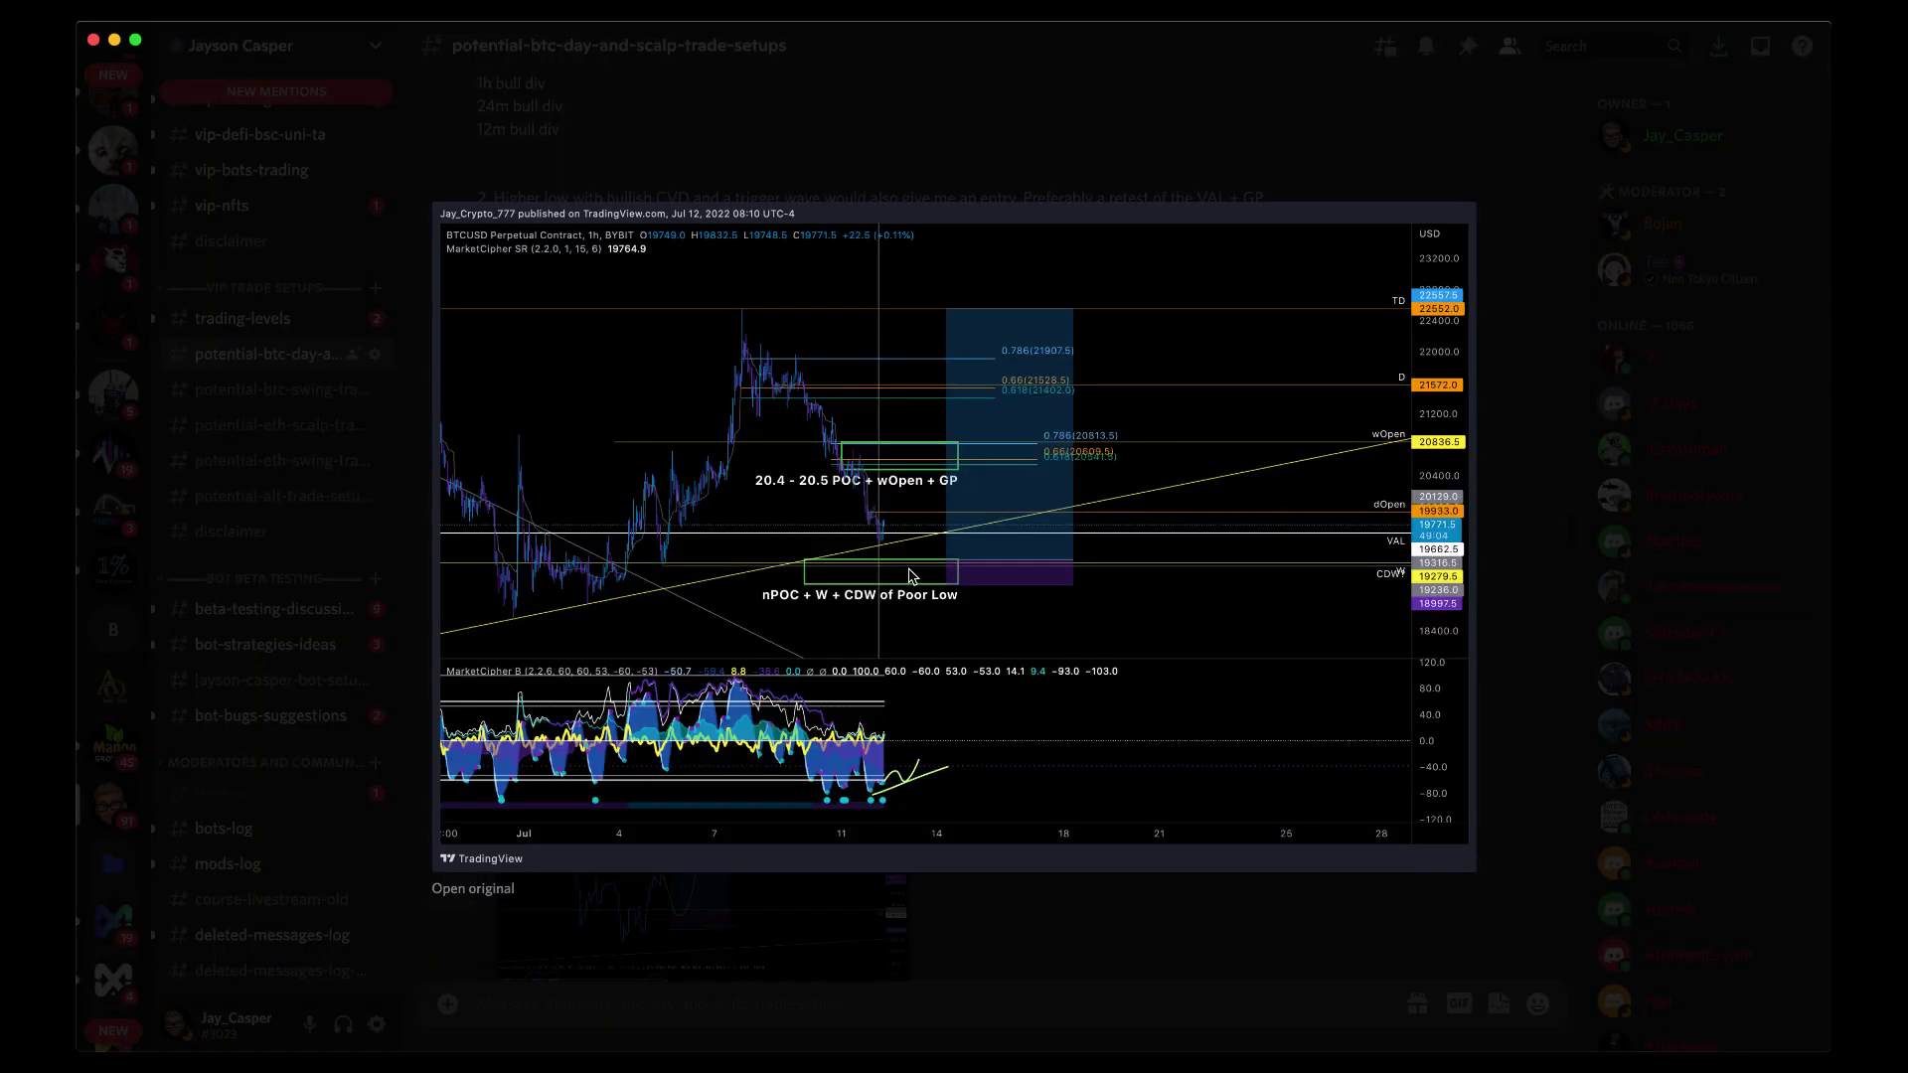
pyautogui.click(1148, 961)
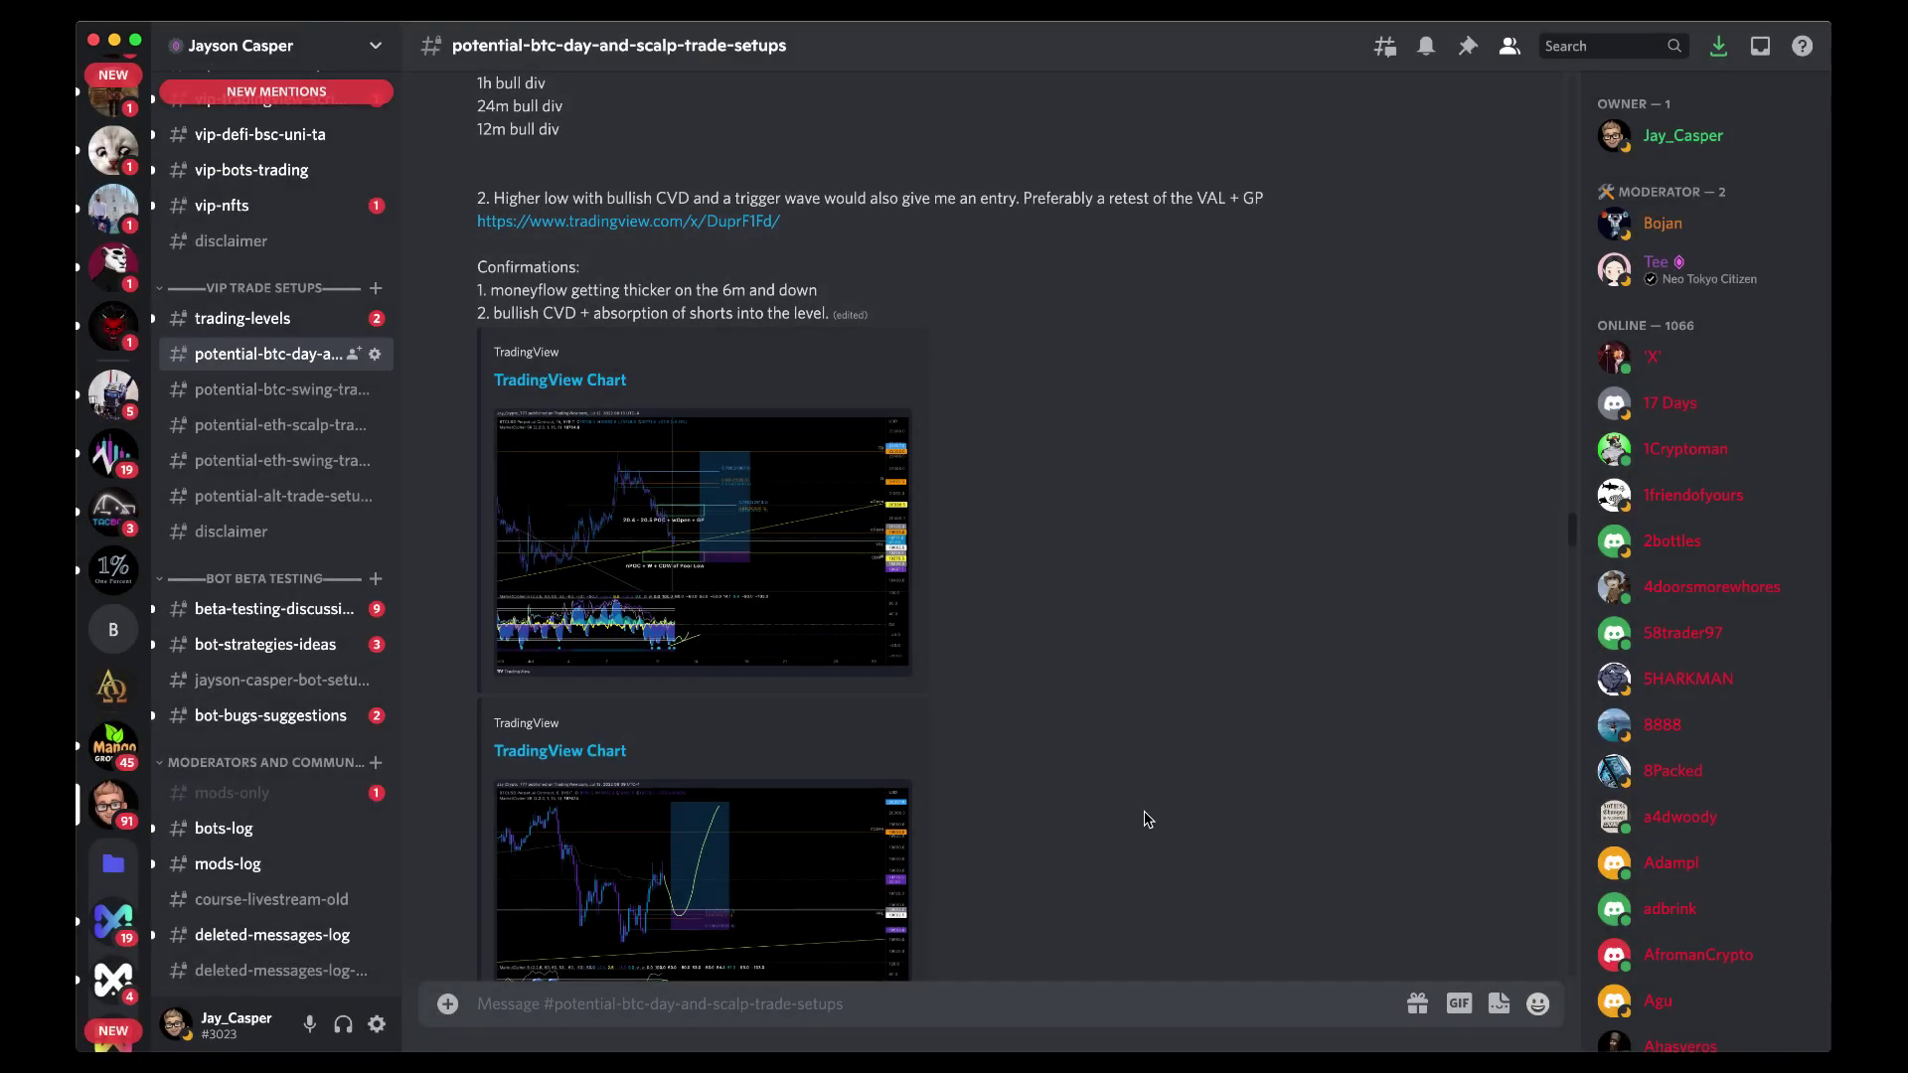
pyautogui.scroll(10, 1147, 819)
pyautogui.scroll(-5, 1142, 815)
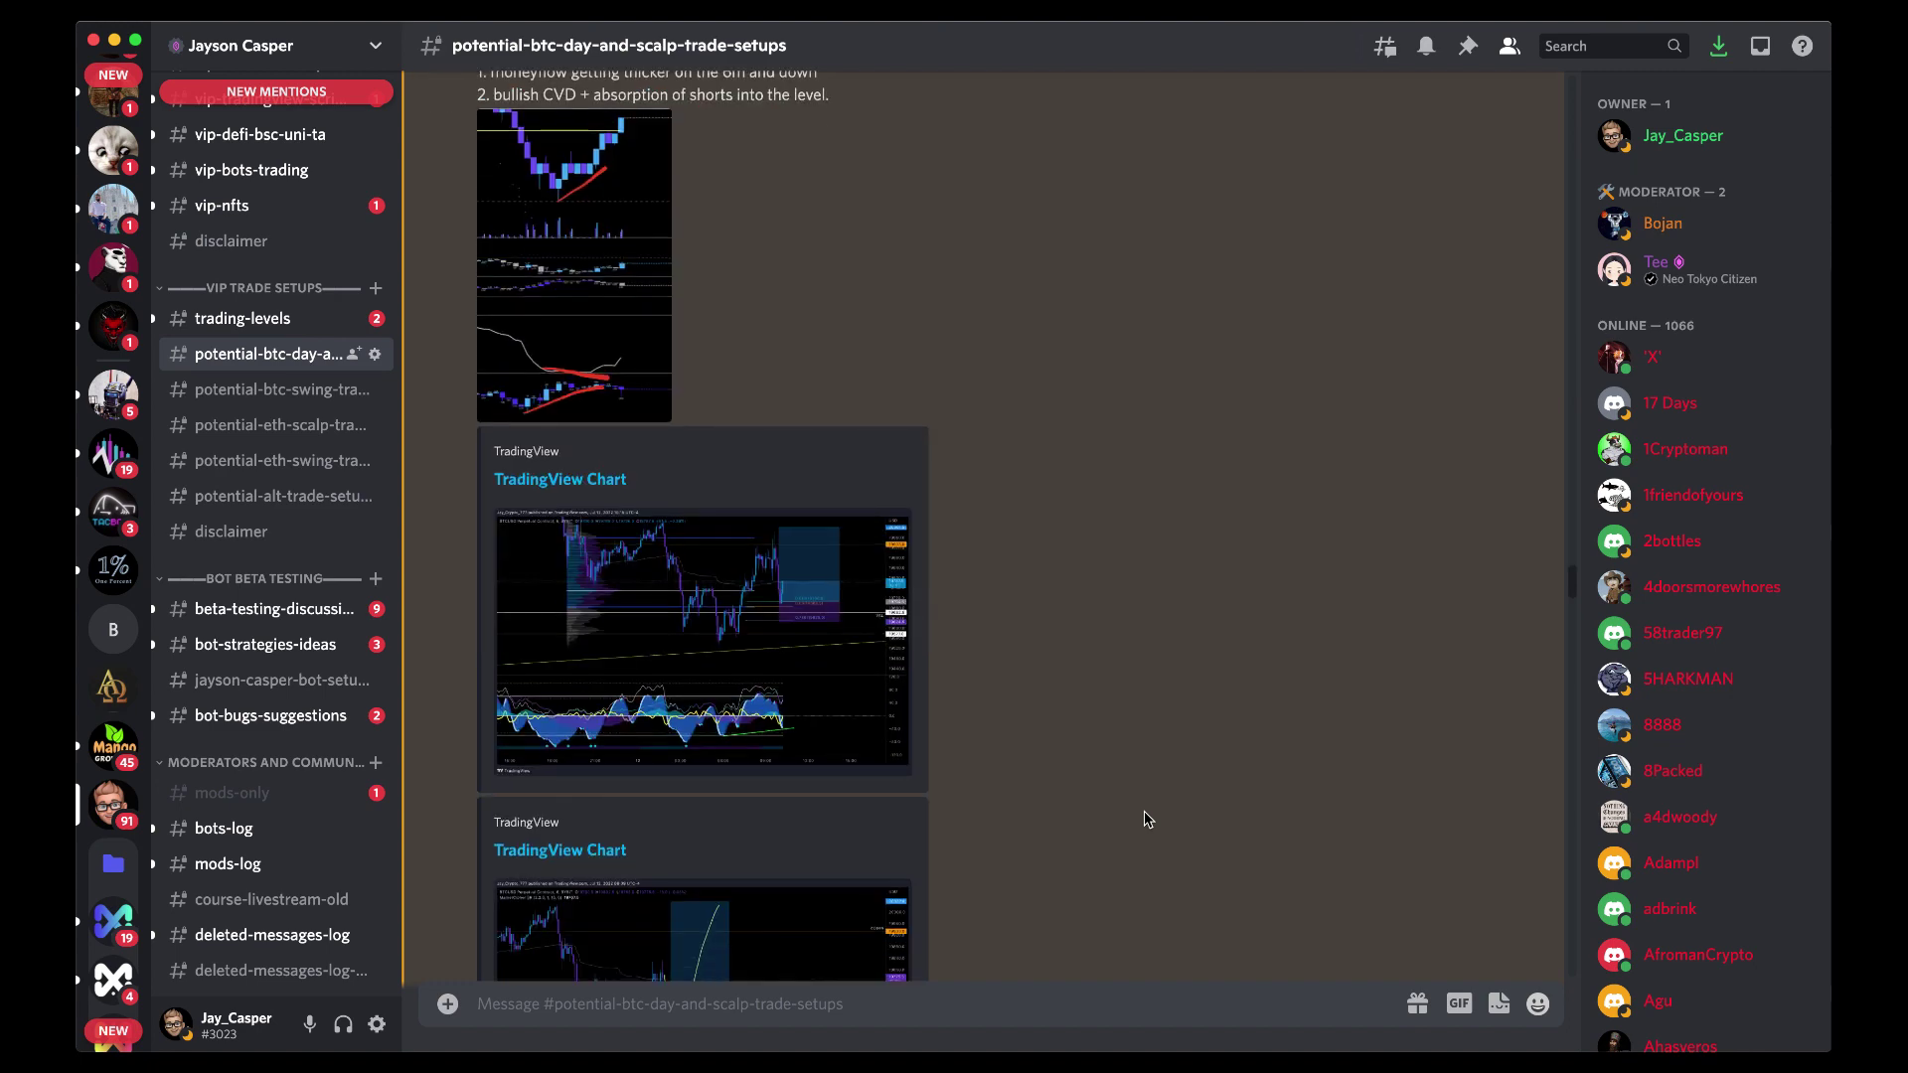
pyautogui.click(815, 634)
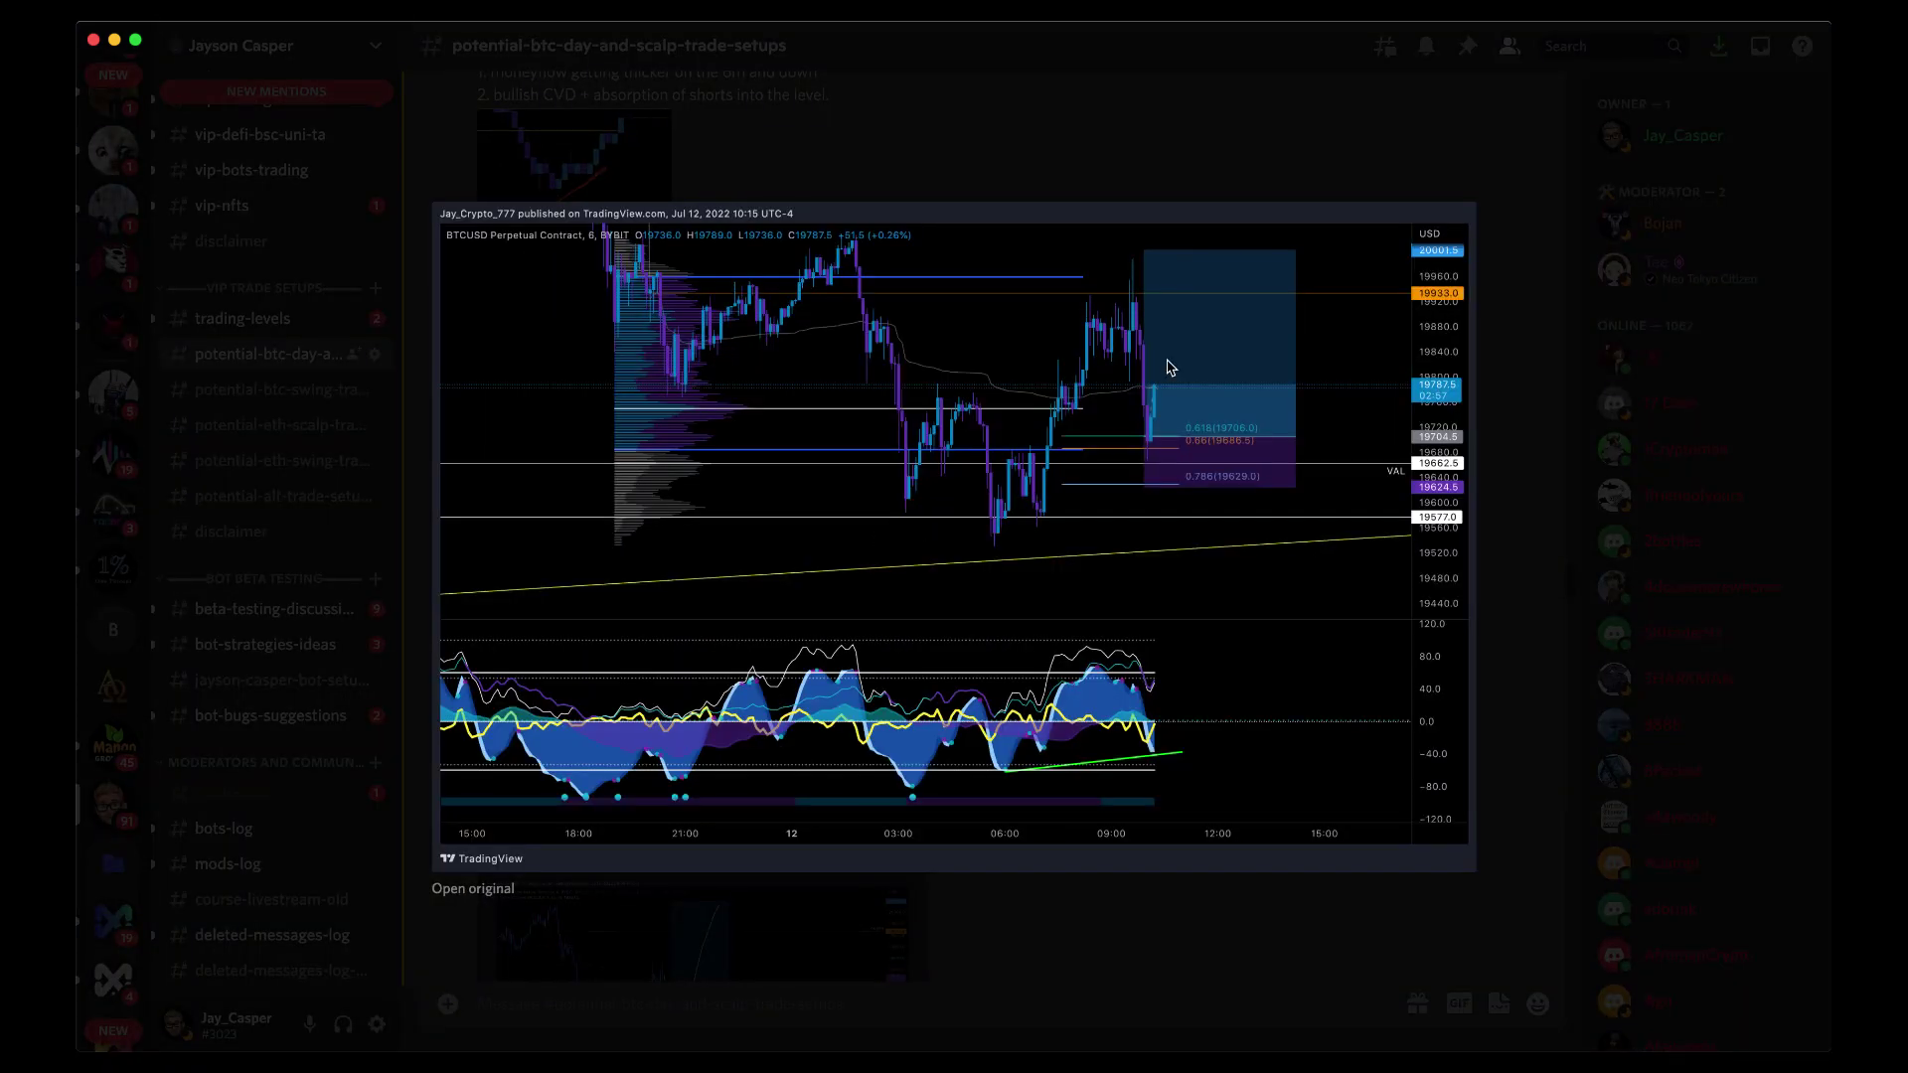
pyautogui.click(1204, 866)
pyautogui.scroll(-5, 1204, 866)
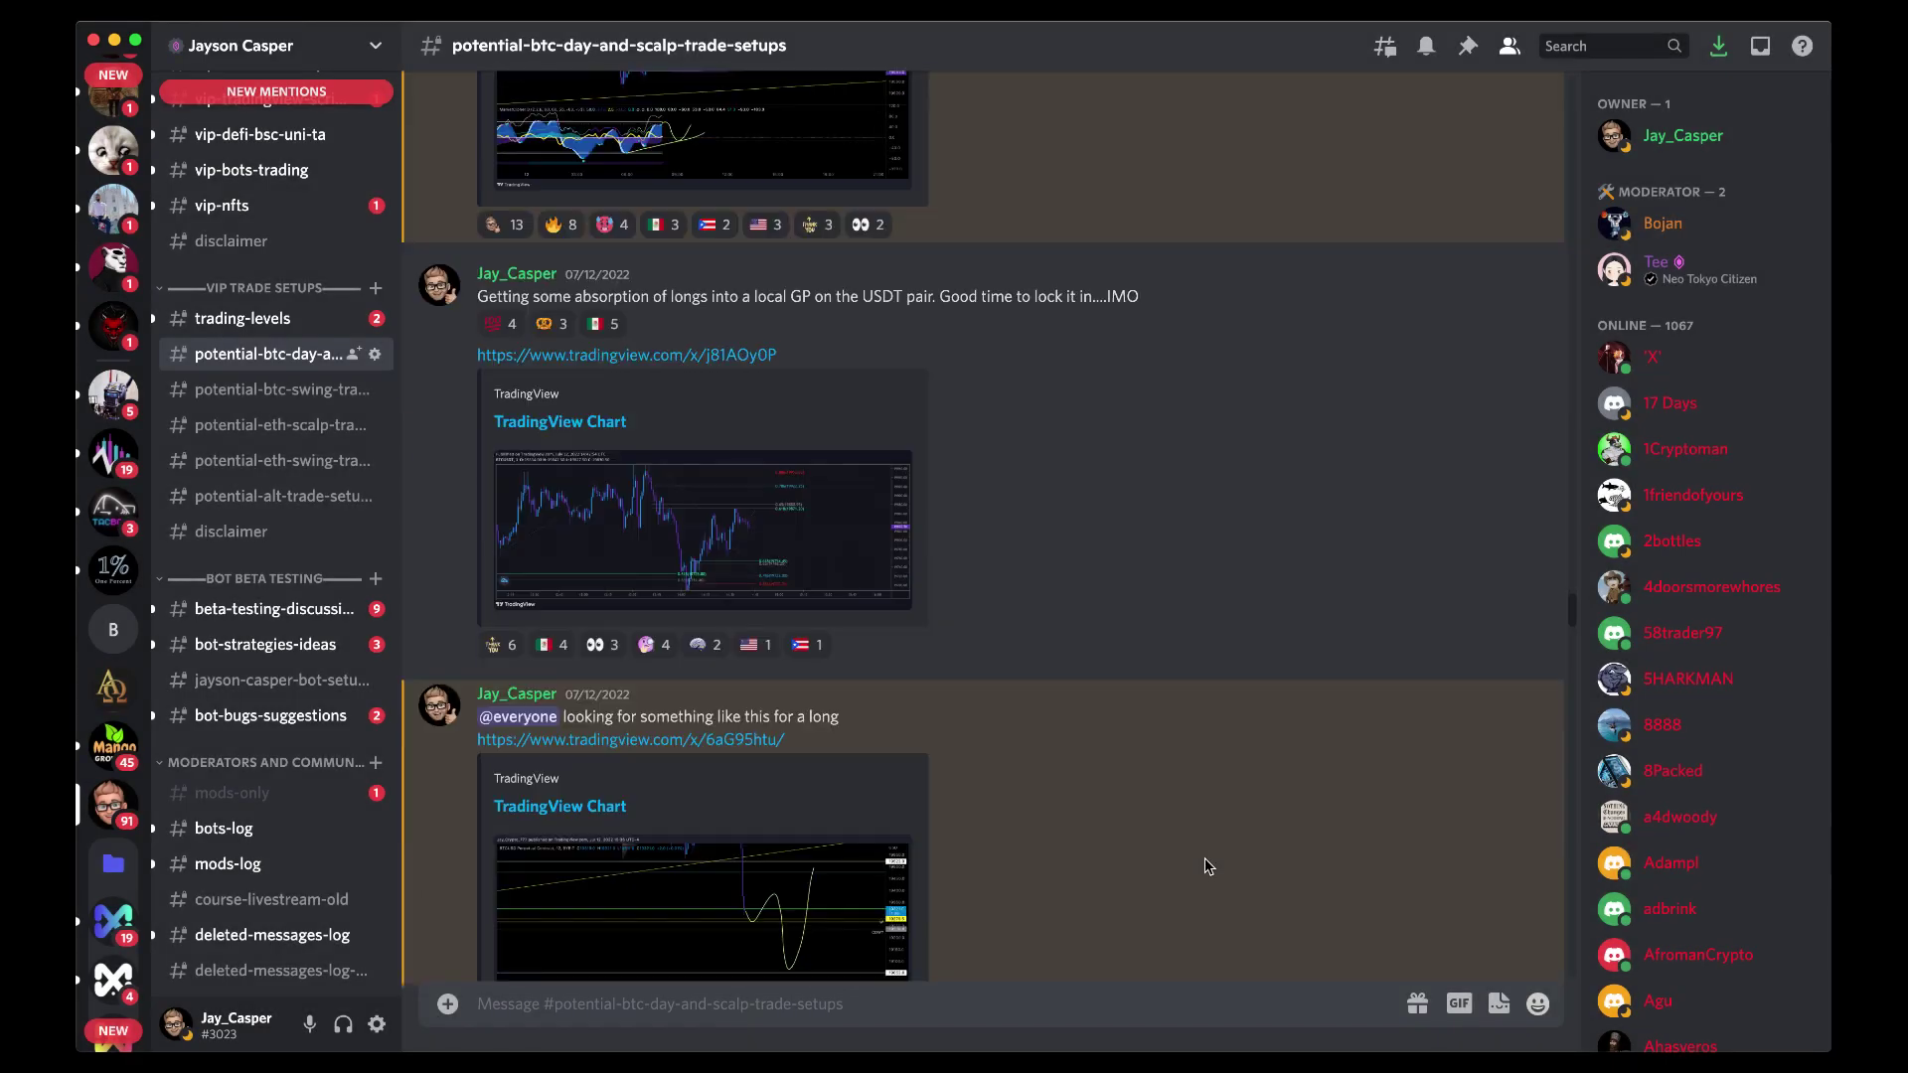
pyautogui.scroll(-7, 1205, 867)
pyautogui.scroll(-4, 1204, 866)
pyautogui.scroll(-6, 825, 656)
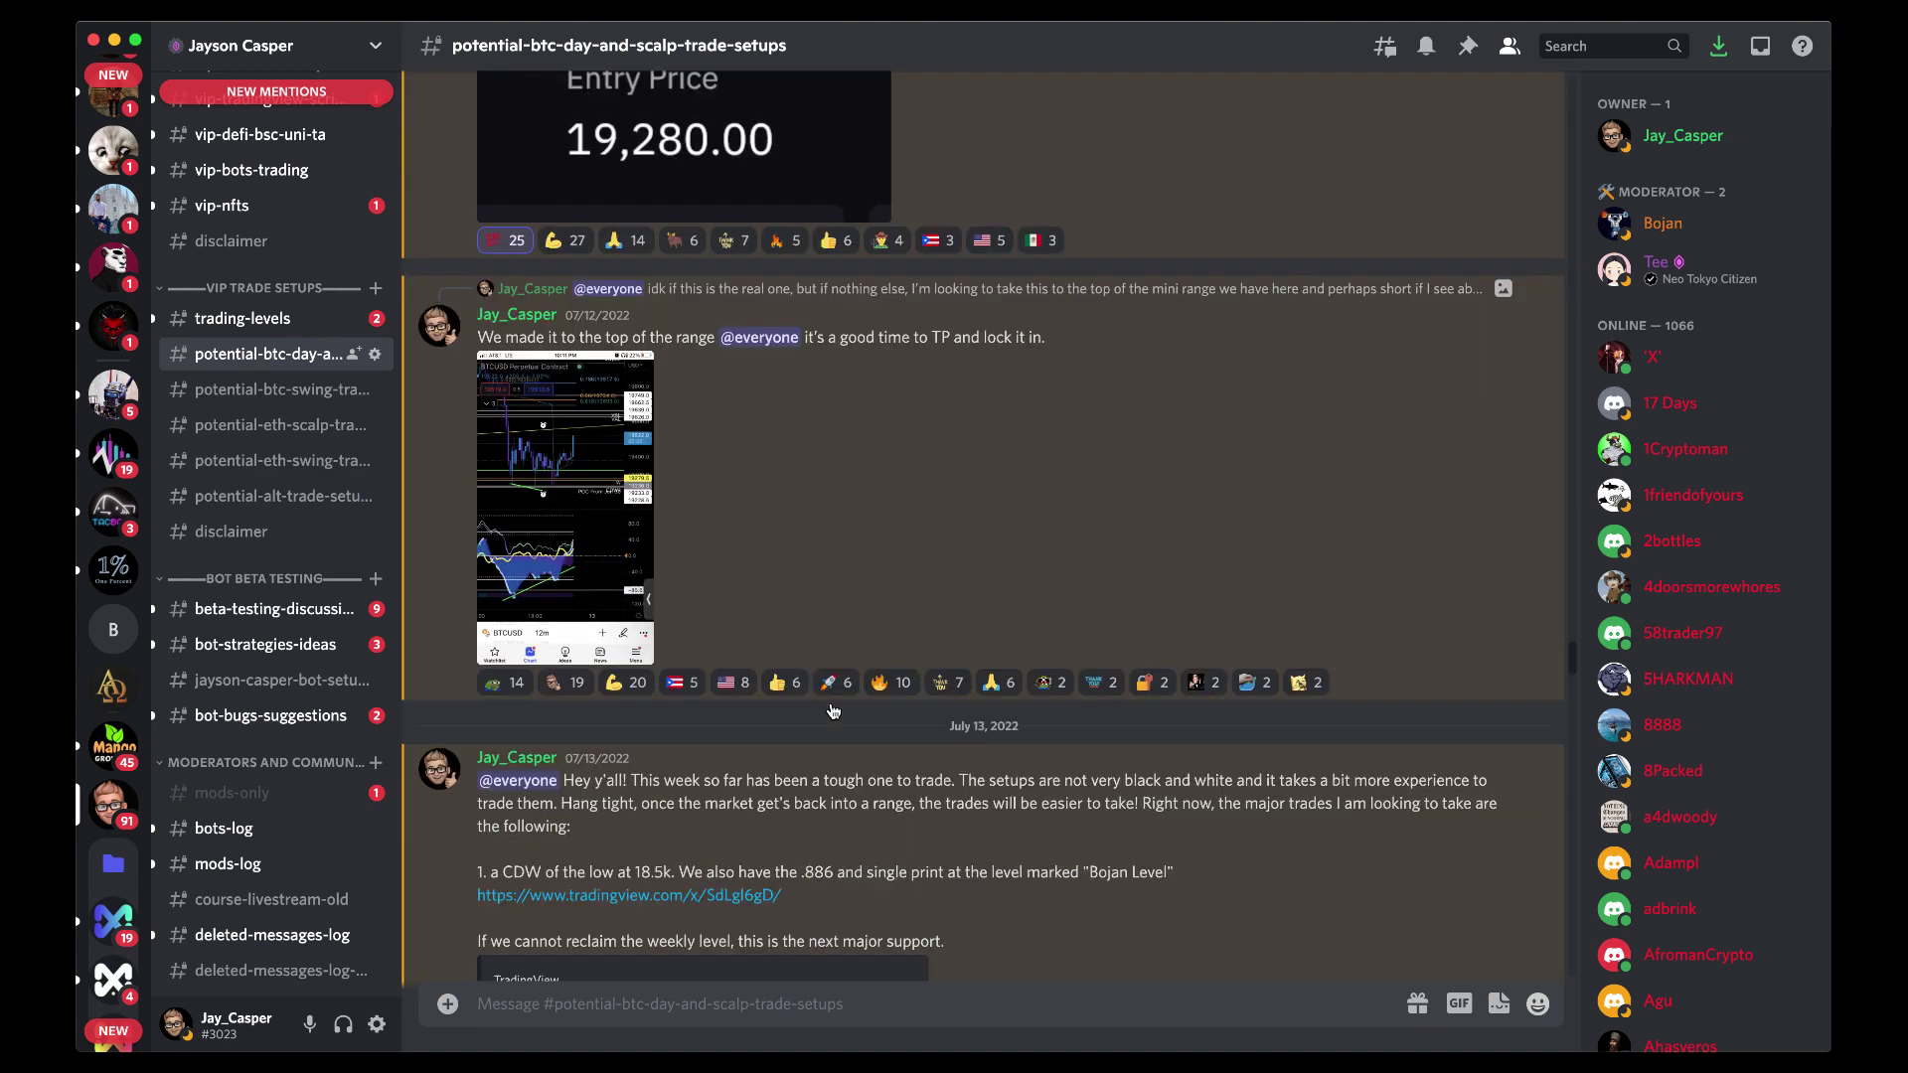
pyautogui.scroll(-5, 821, 643)
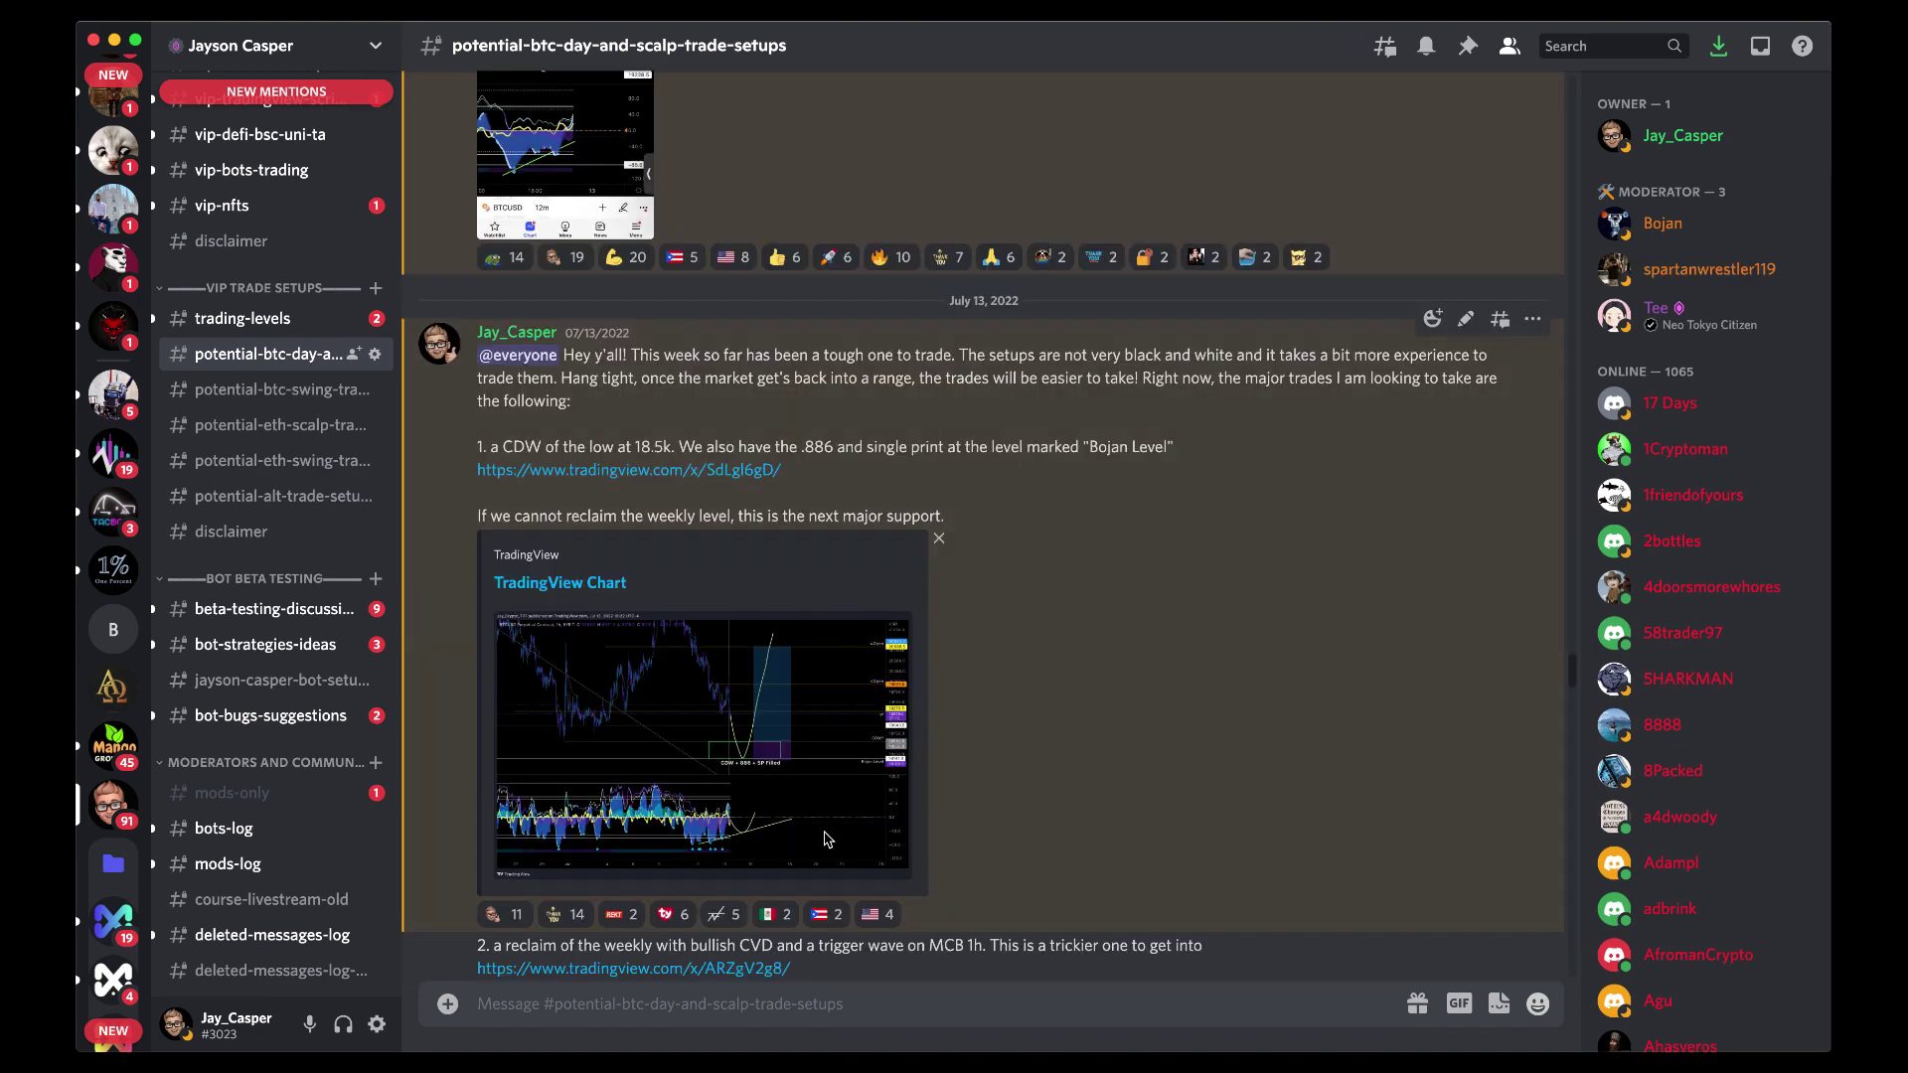
pyautogui.scroll(-10, 826, 839)
pyautogui.scroll(3, 824, 839)
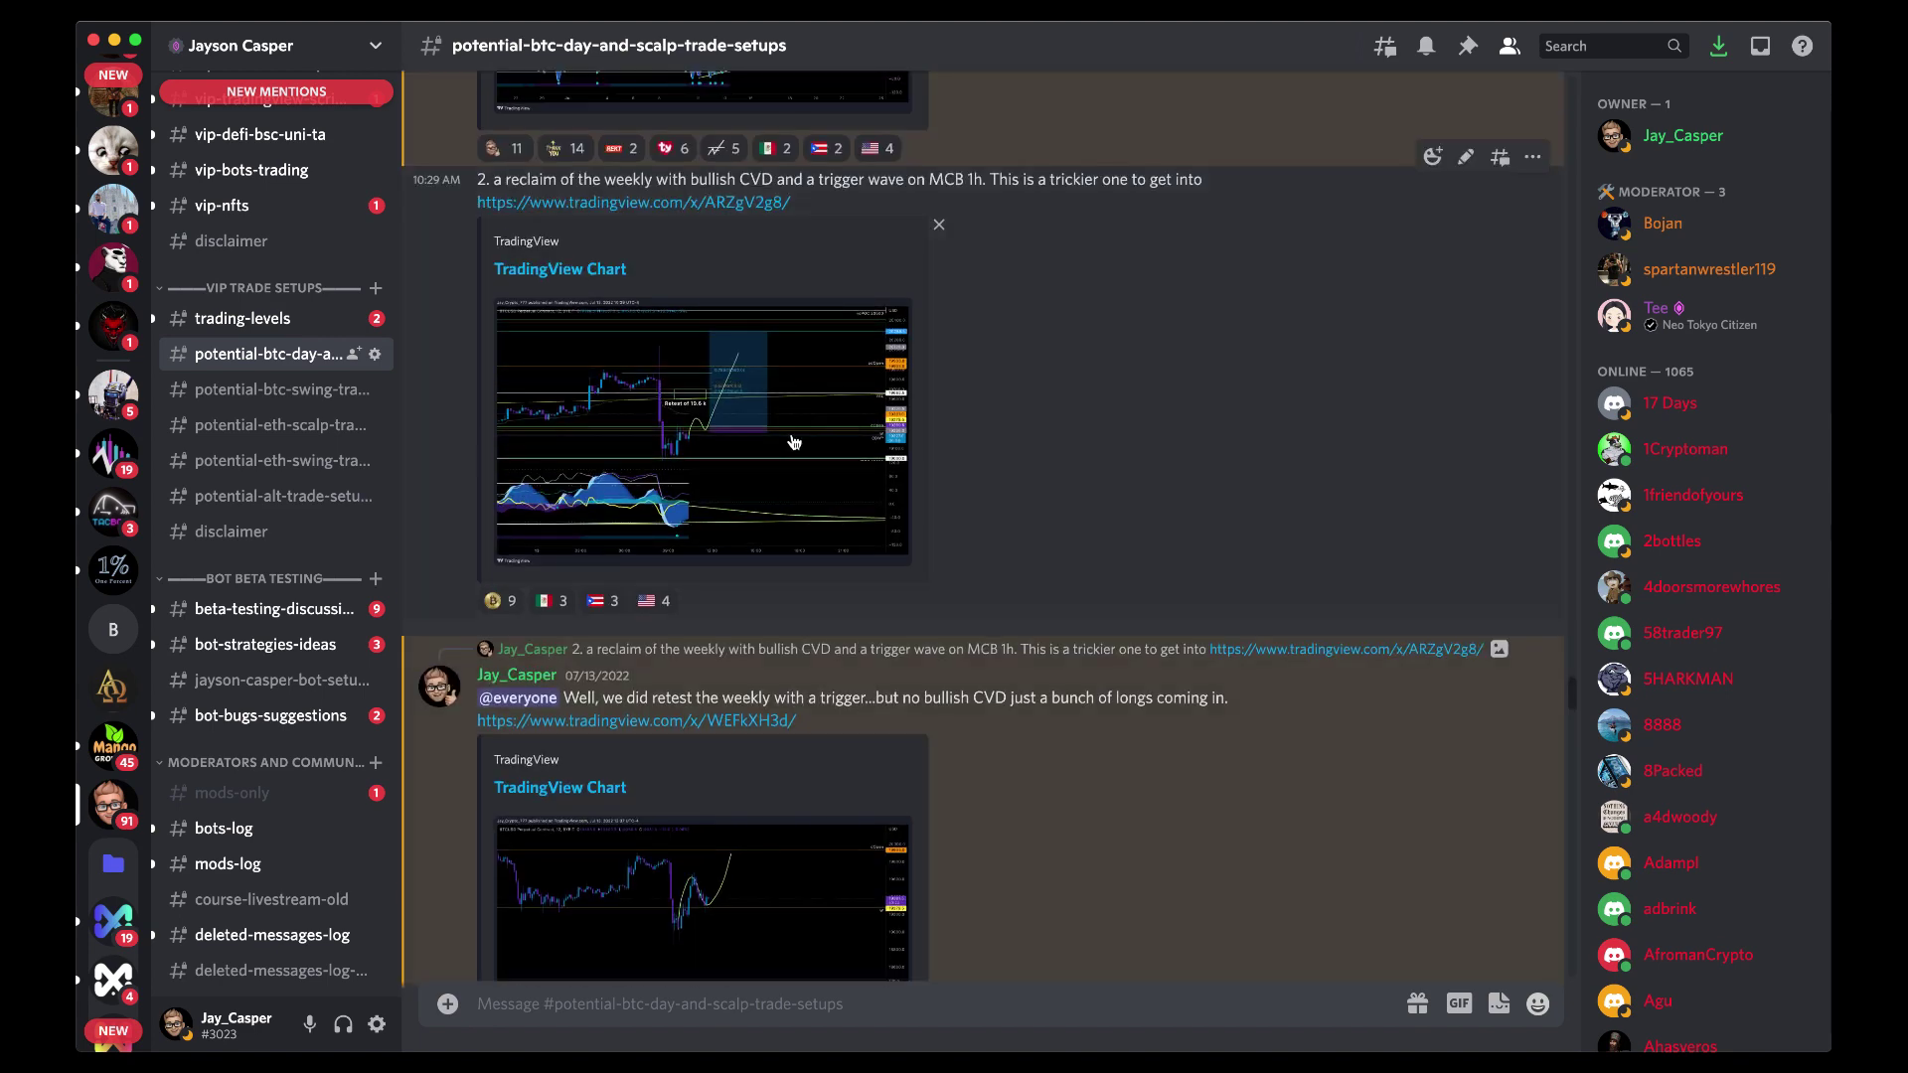
pyautogui.click(790, 438)
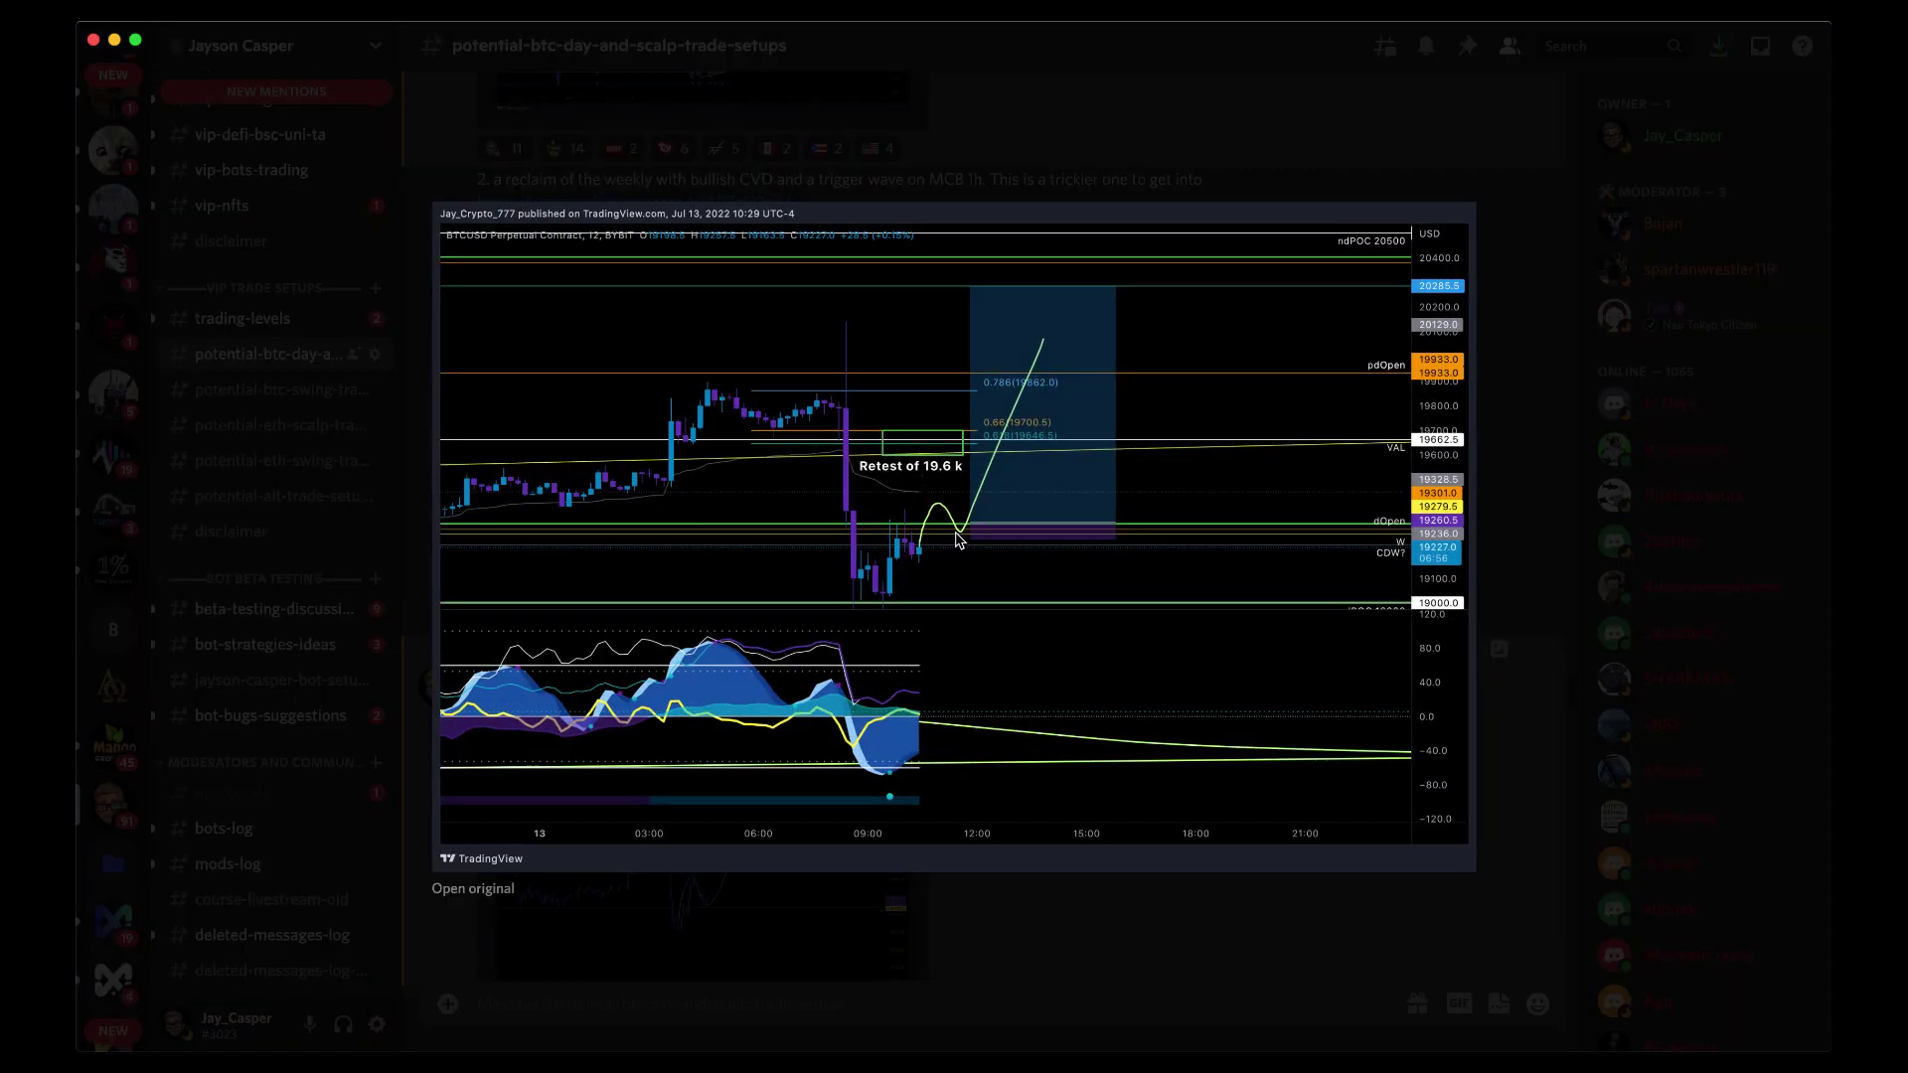
pyautogui.click(1205, 149)
pyautogui.scroll(-3, 874, 775)
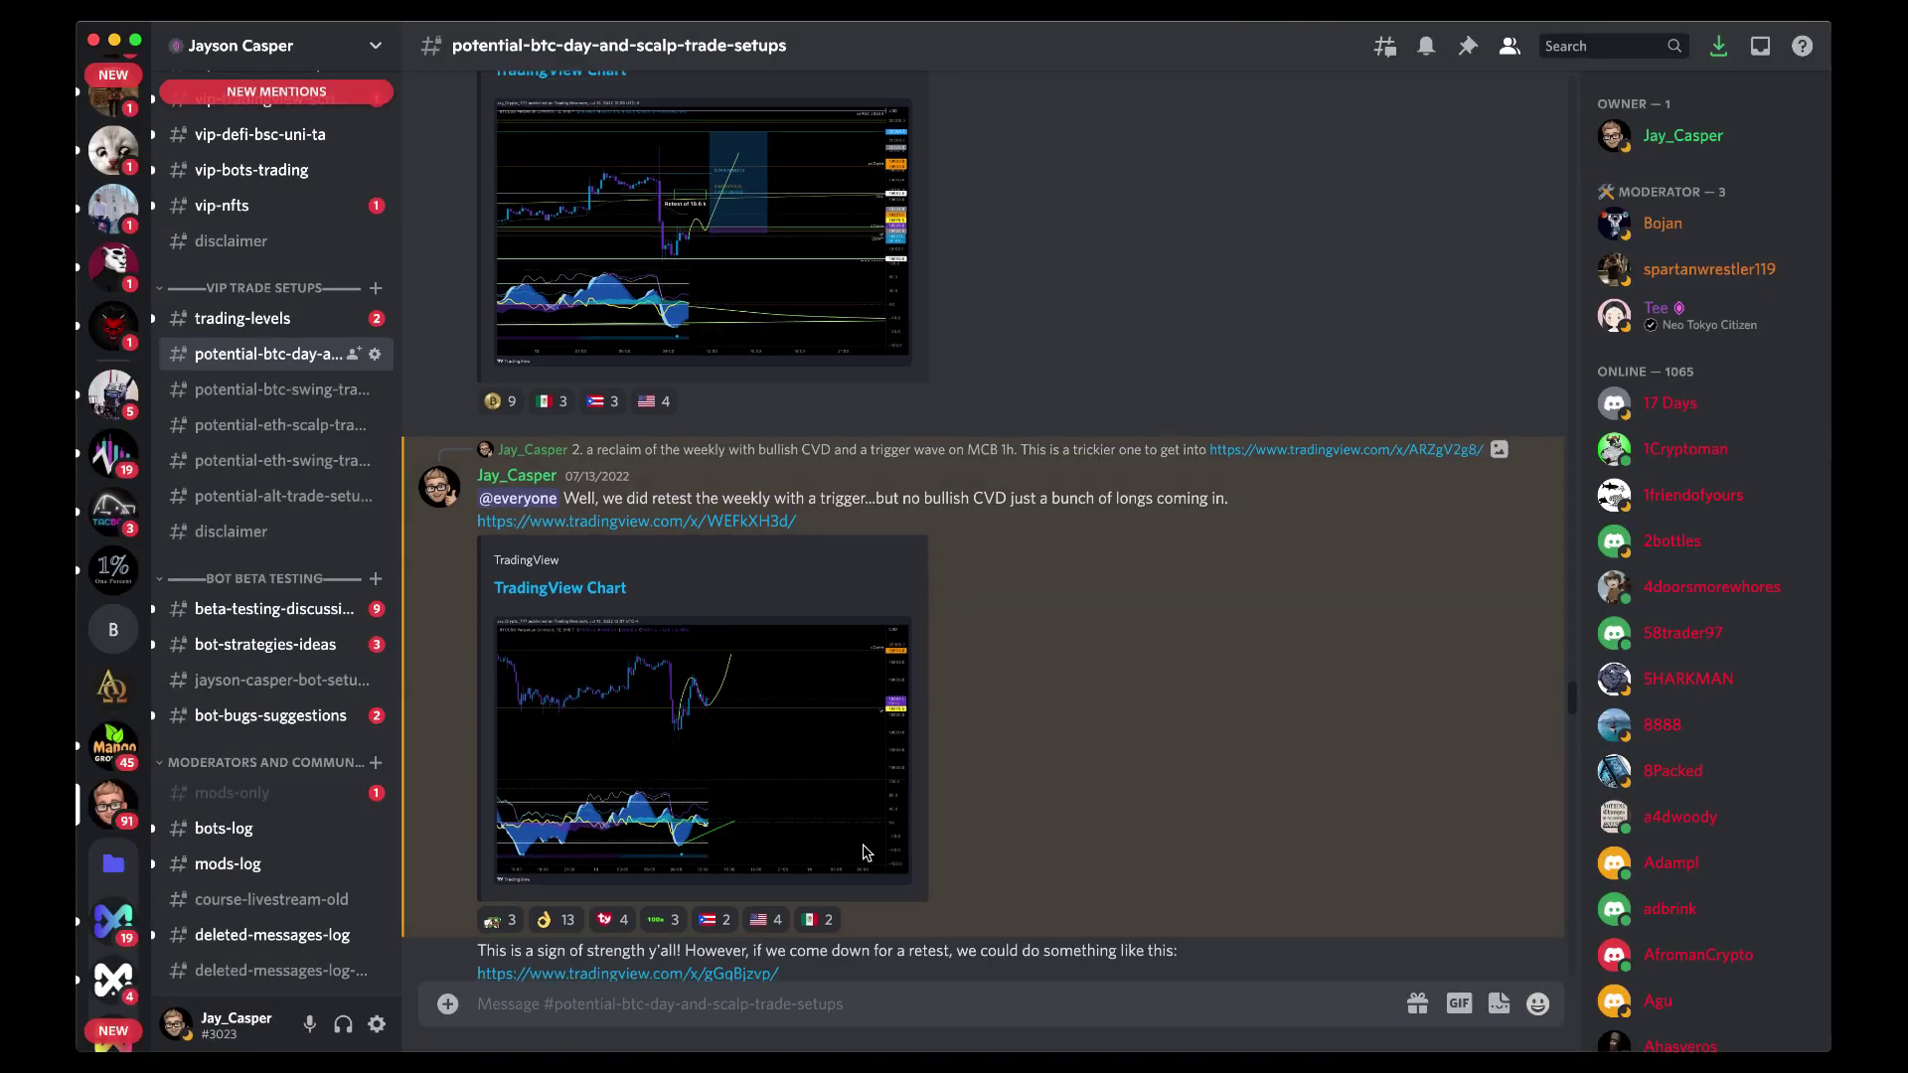
pyautogui.click(781, 754)
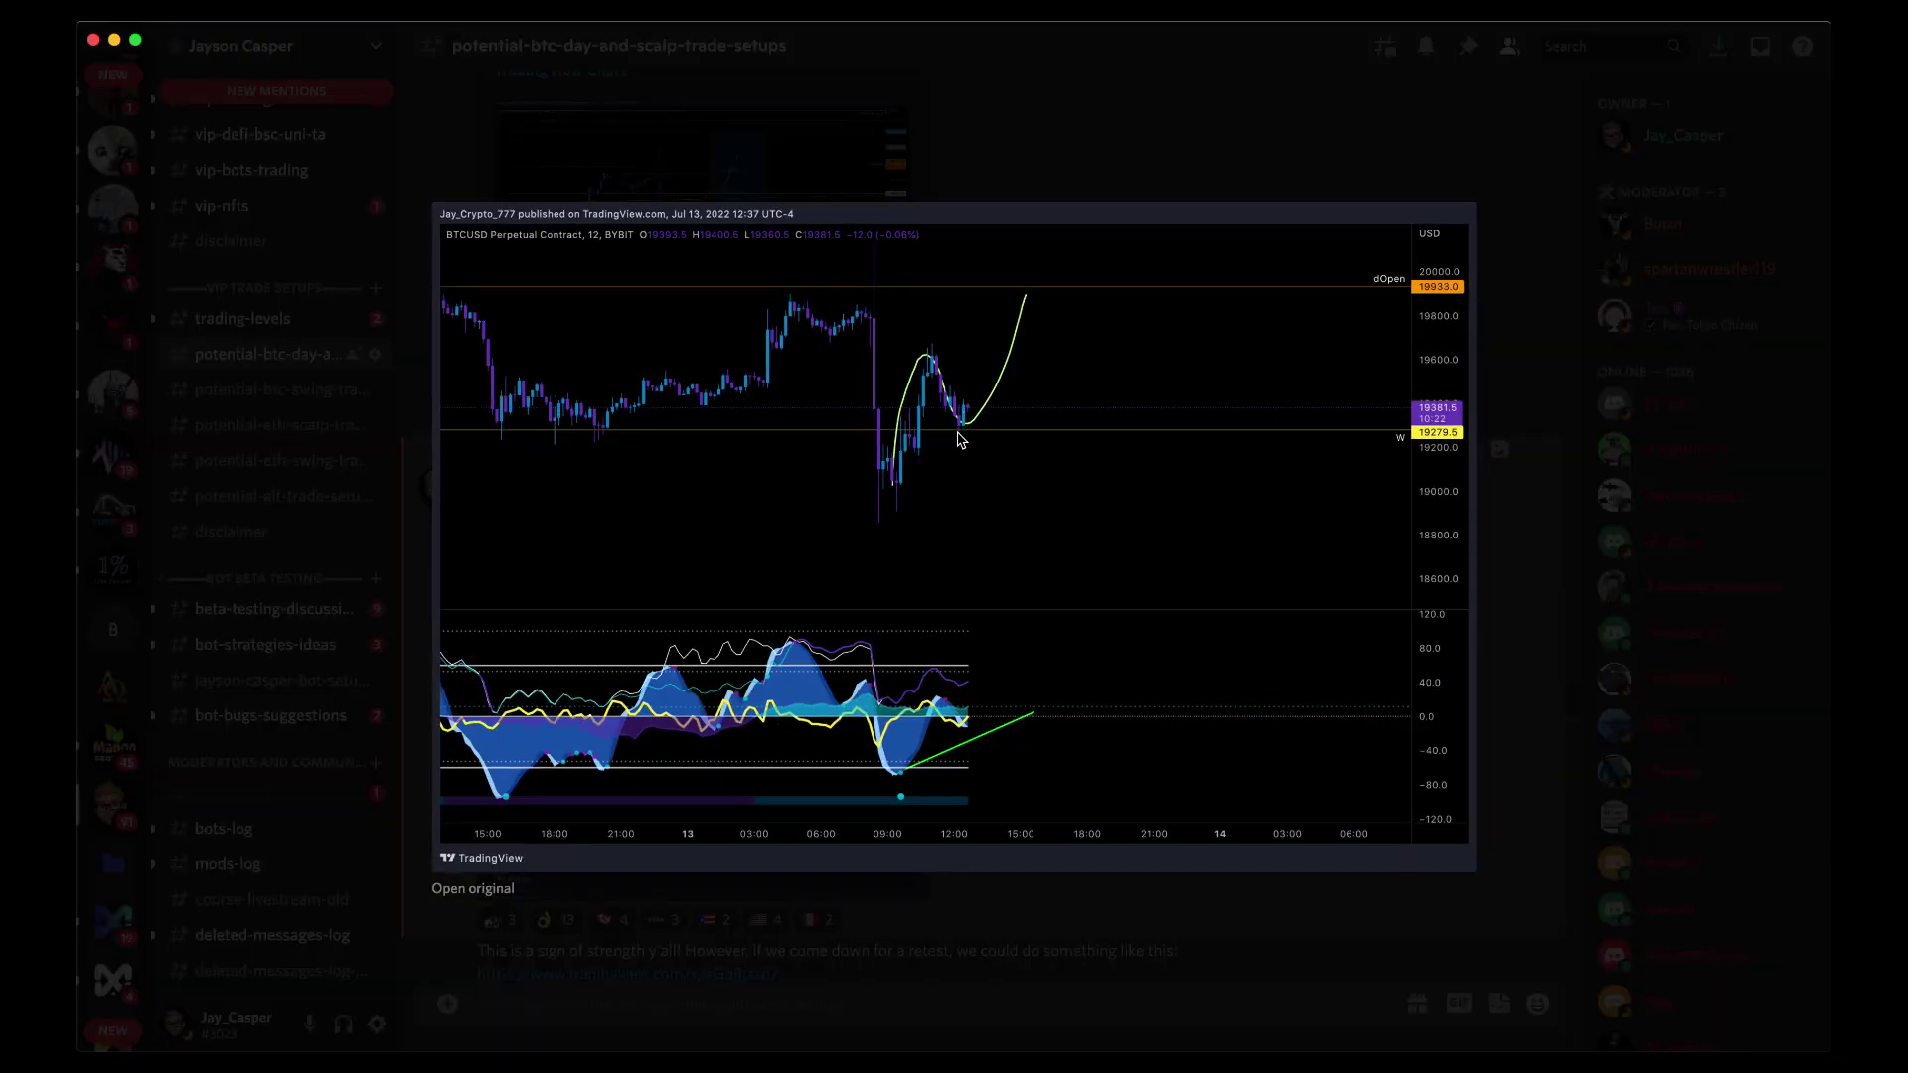
# Close the enlarged chart, play 'Quick Update' until 2:40, then return to the BTCUSD chart.
pyautogui.click(1088, 112)
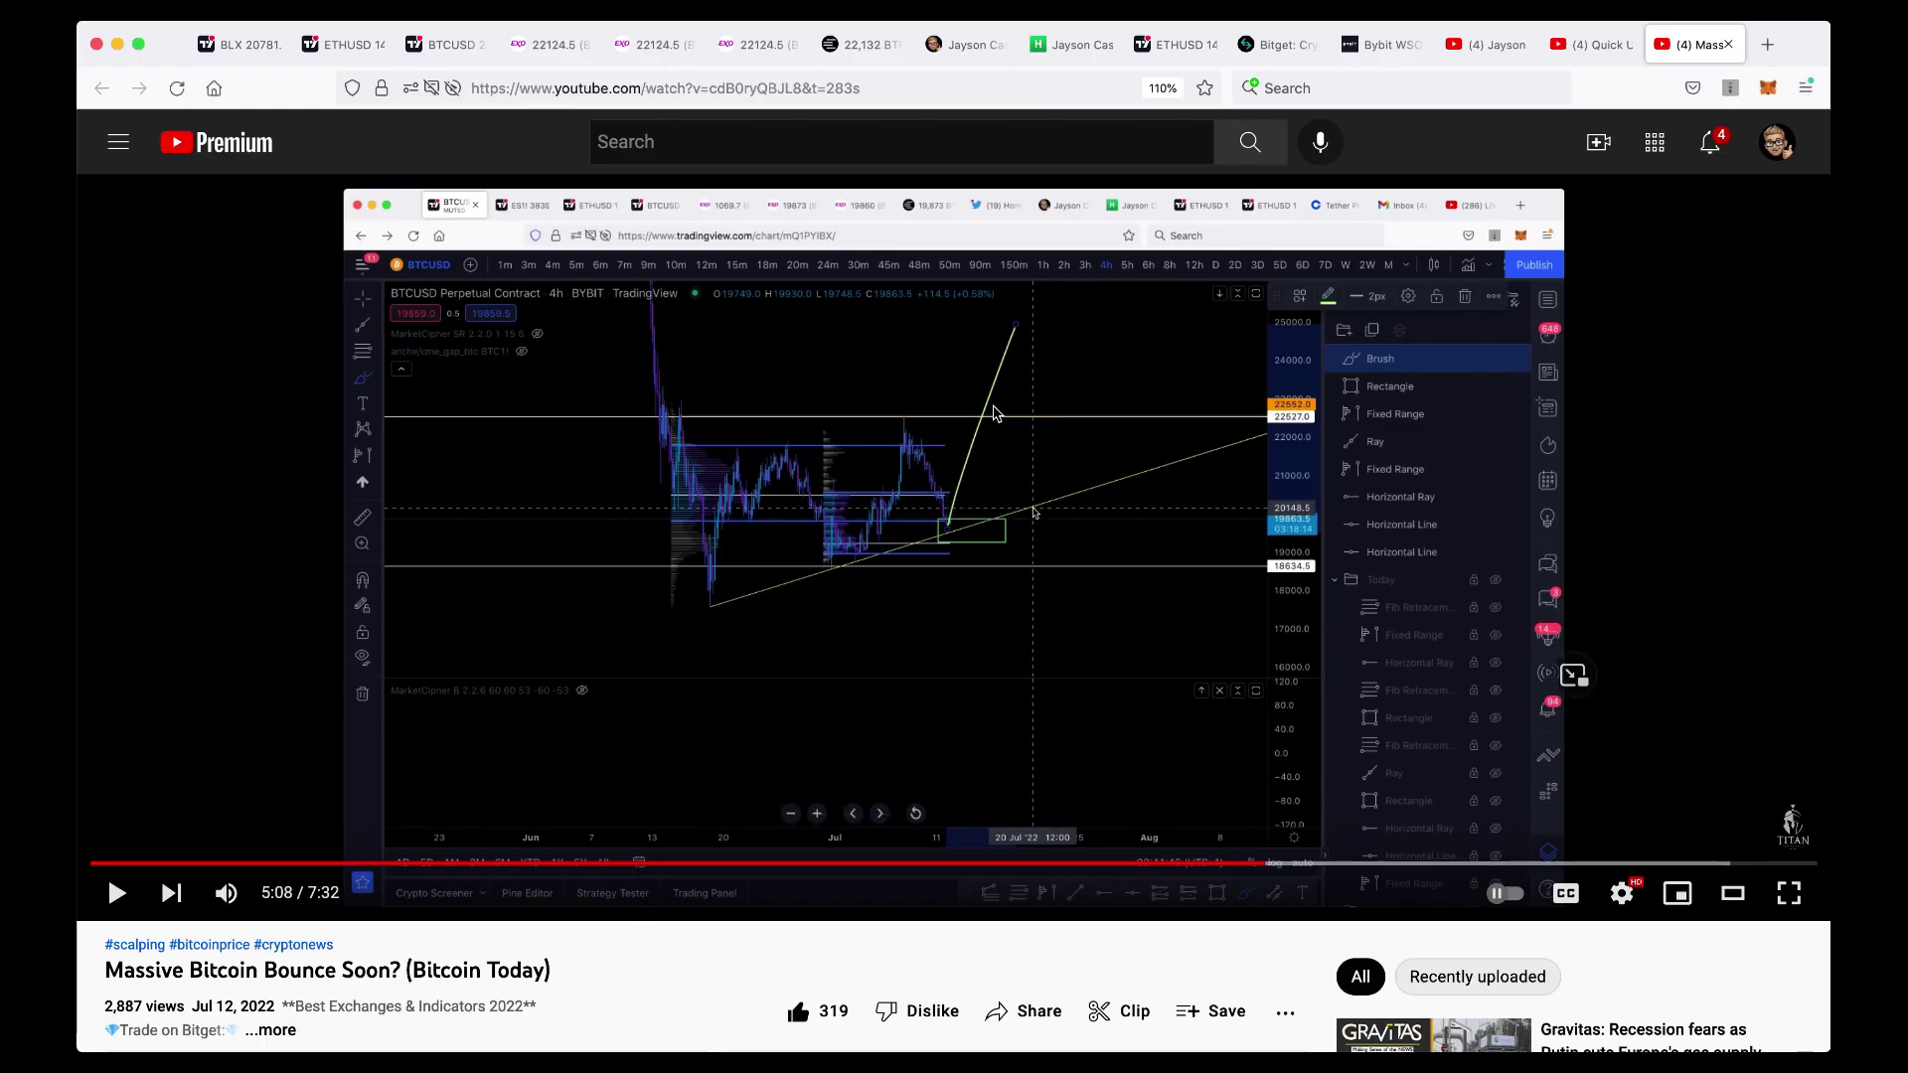
pyautogui.click(1589, 44)
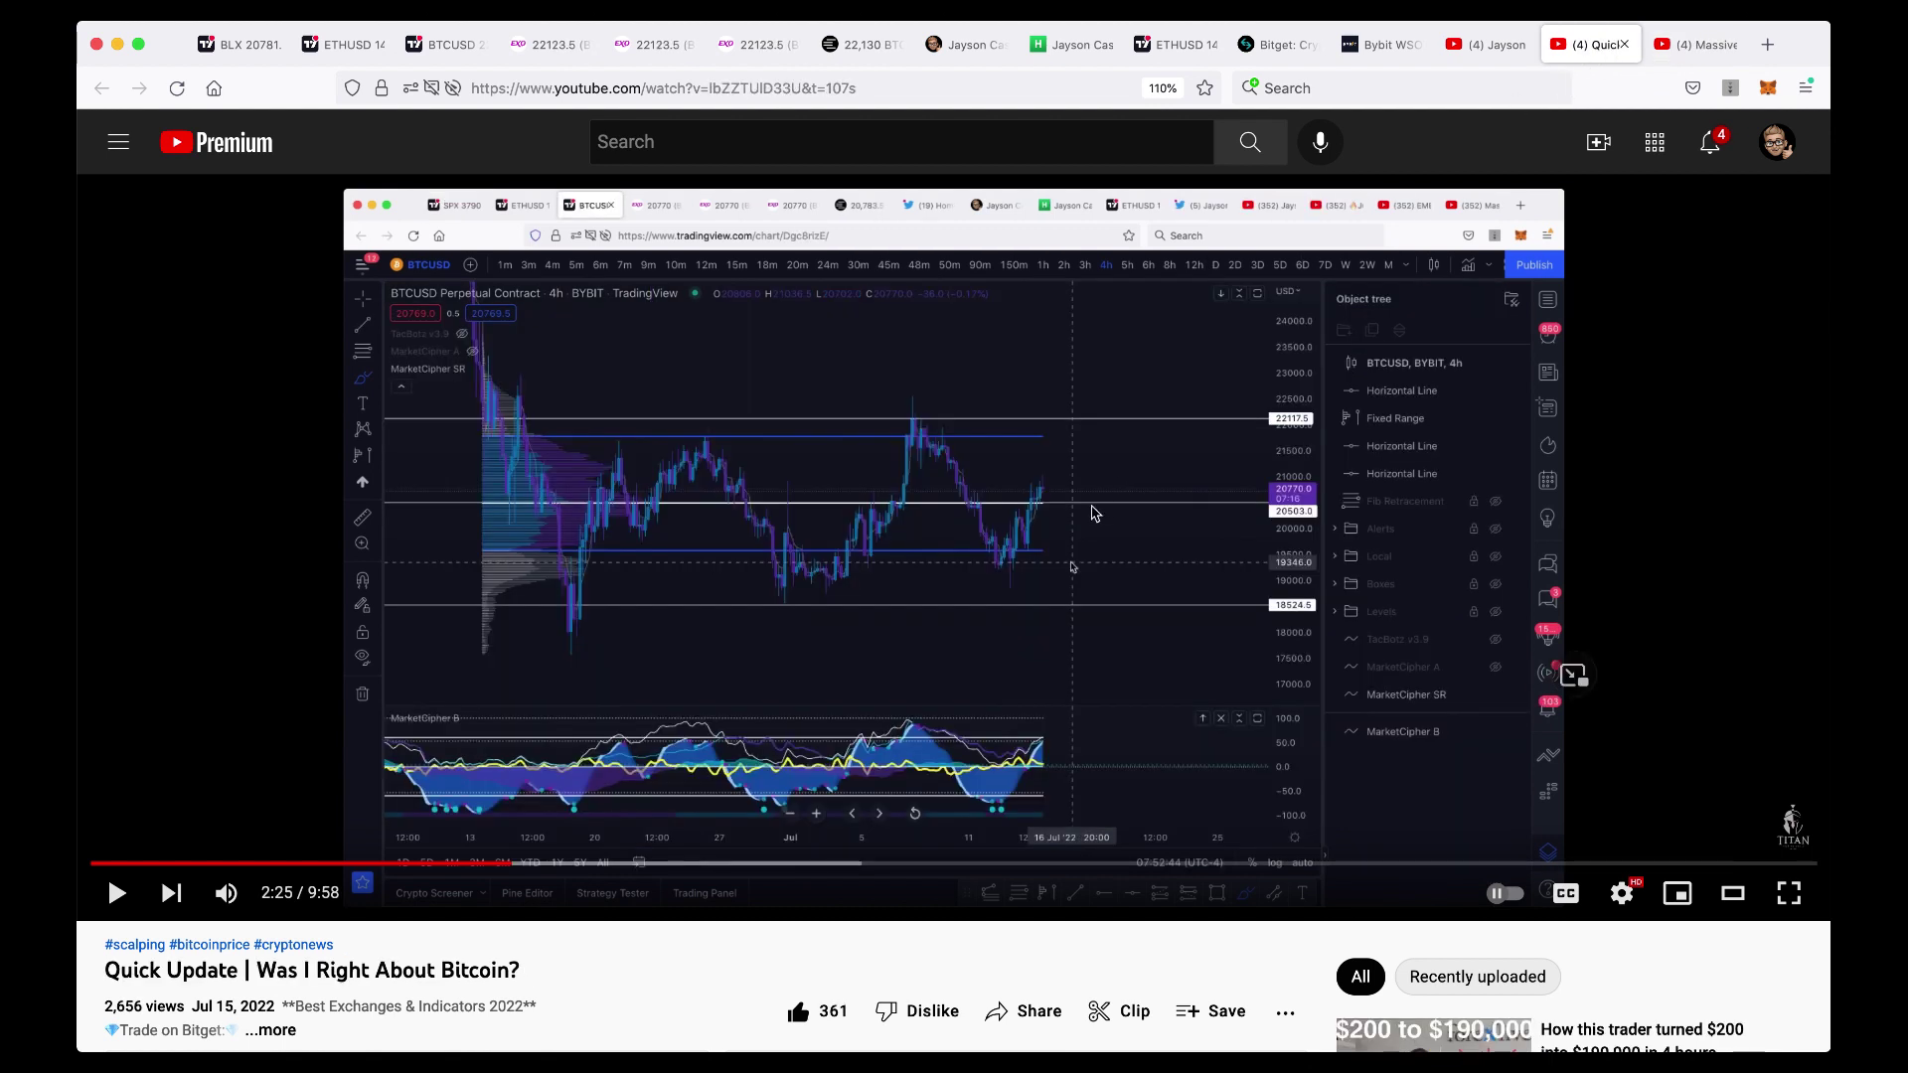
pyautogui.click(959, 622)
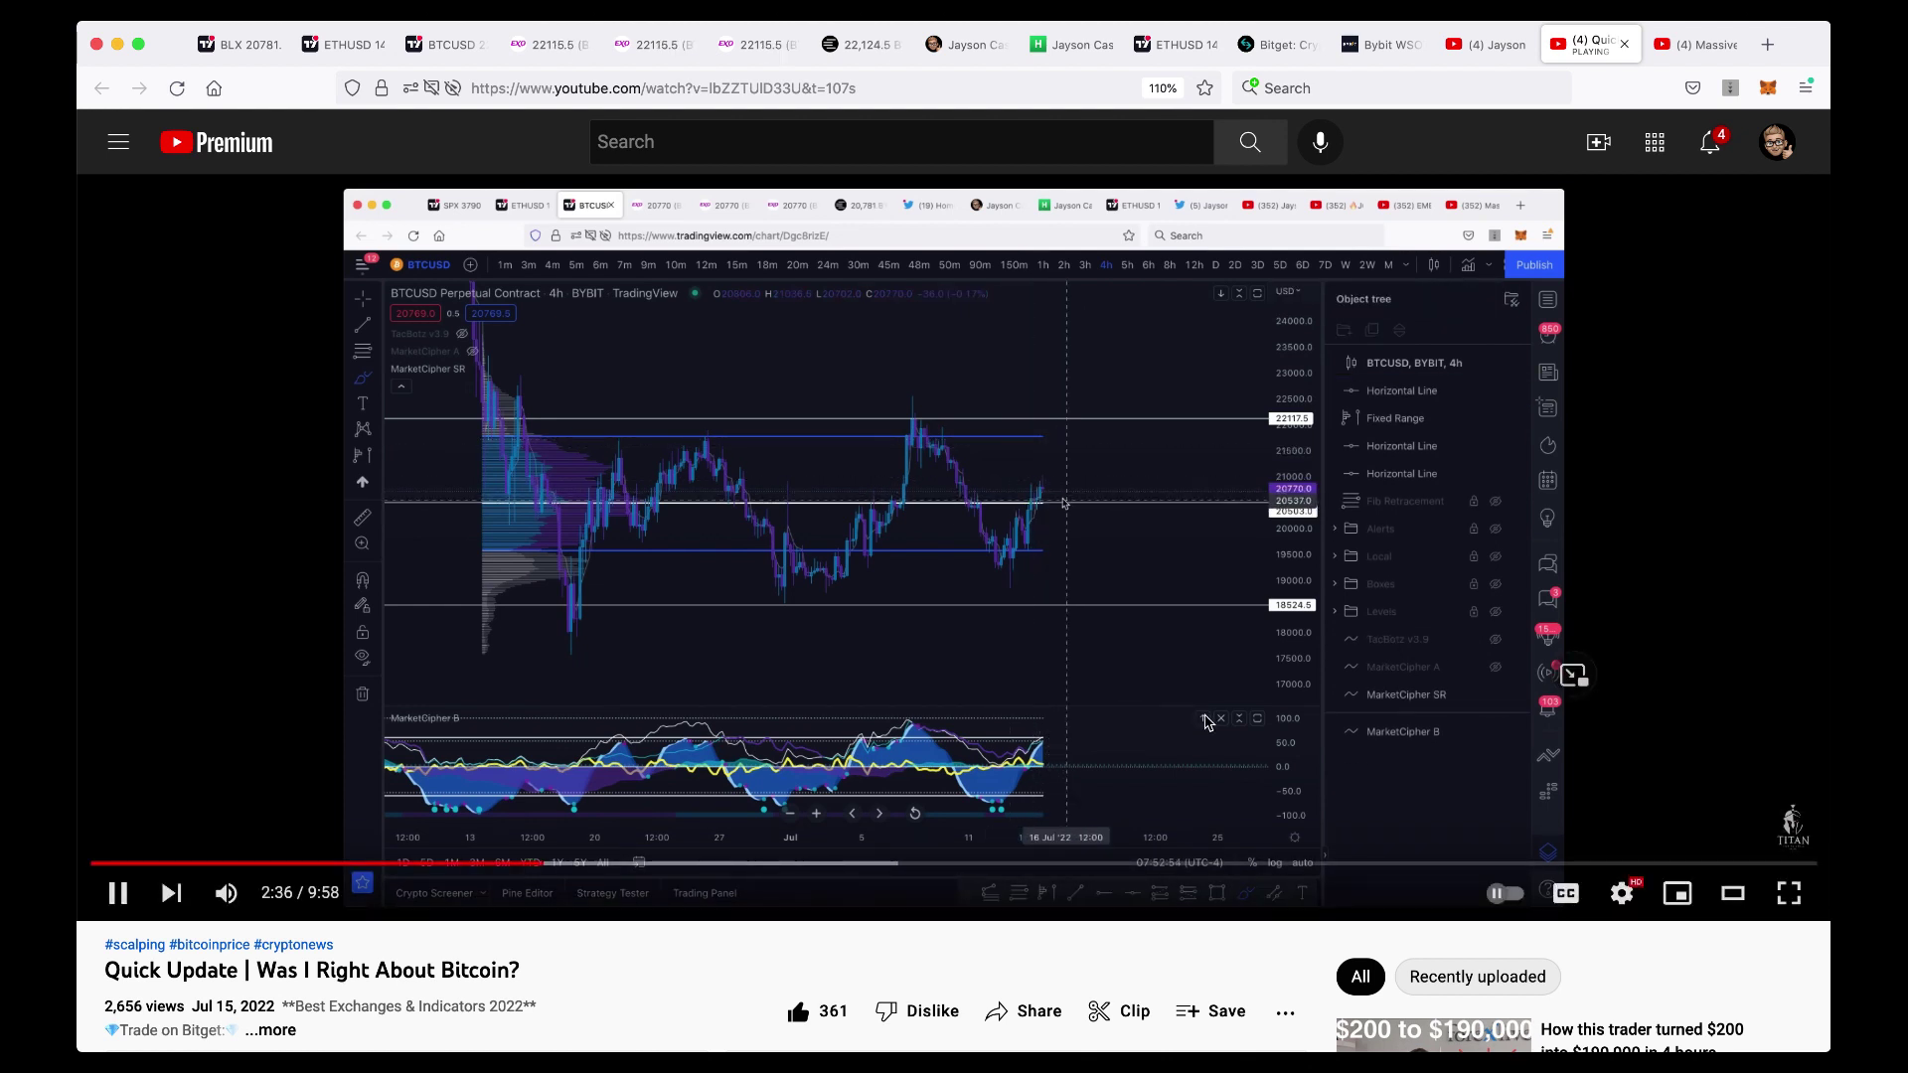
pyautogui.click(1120, 534)
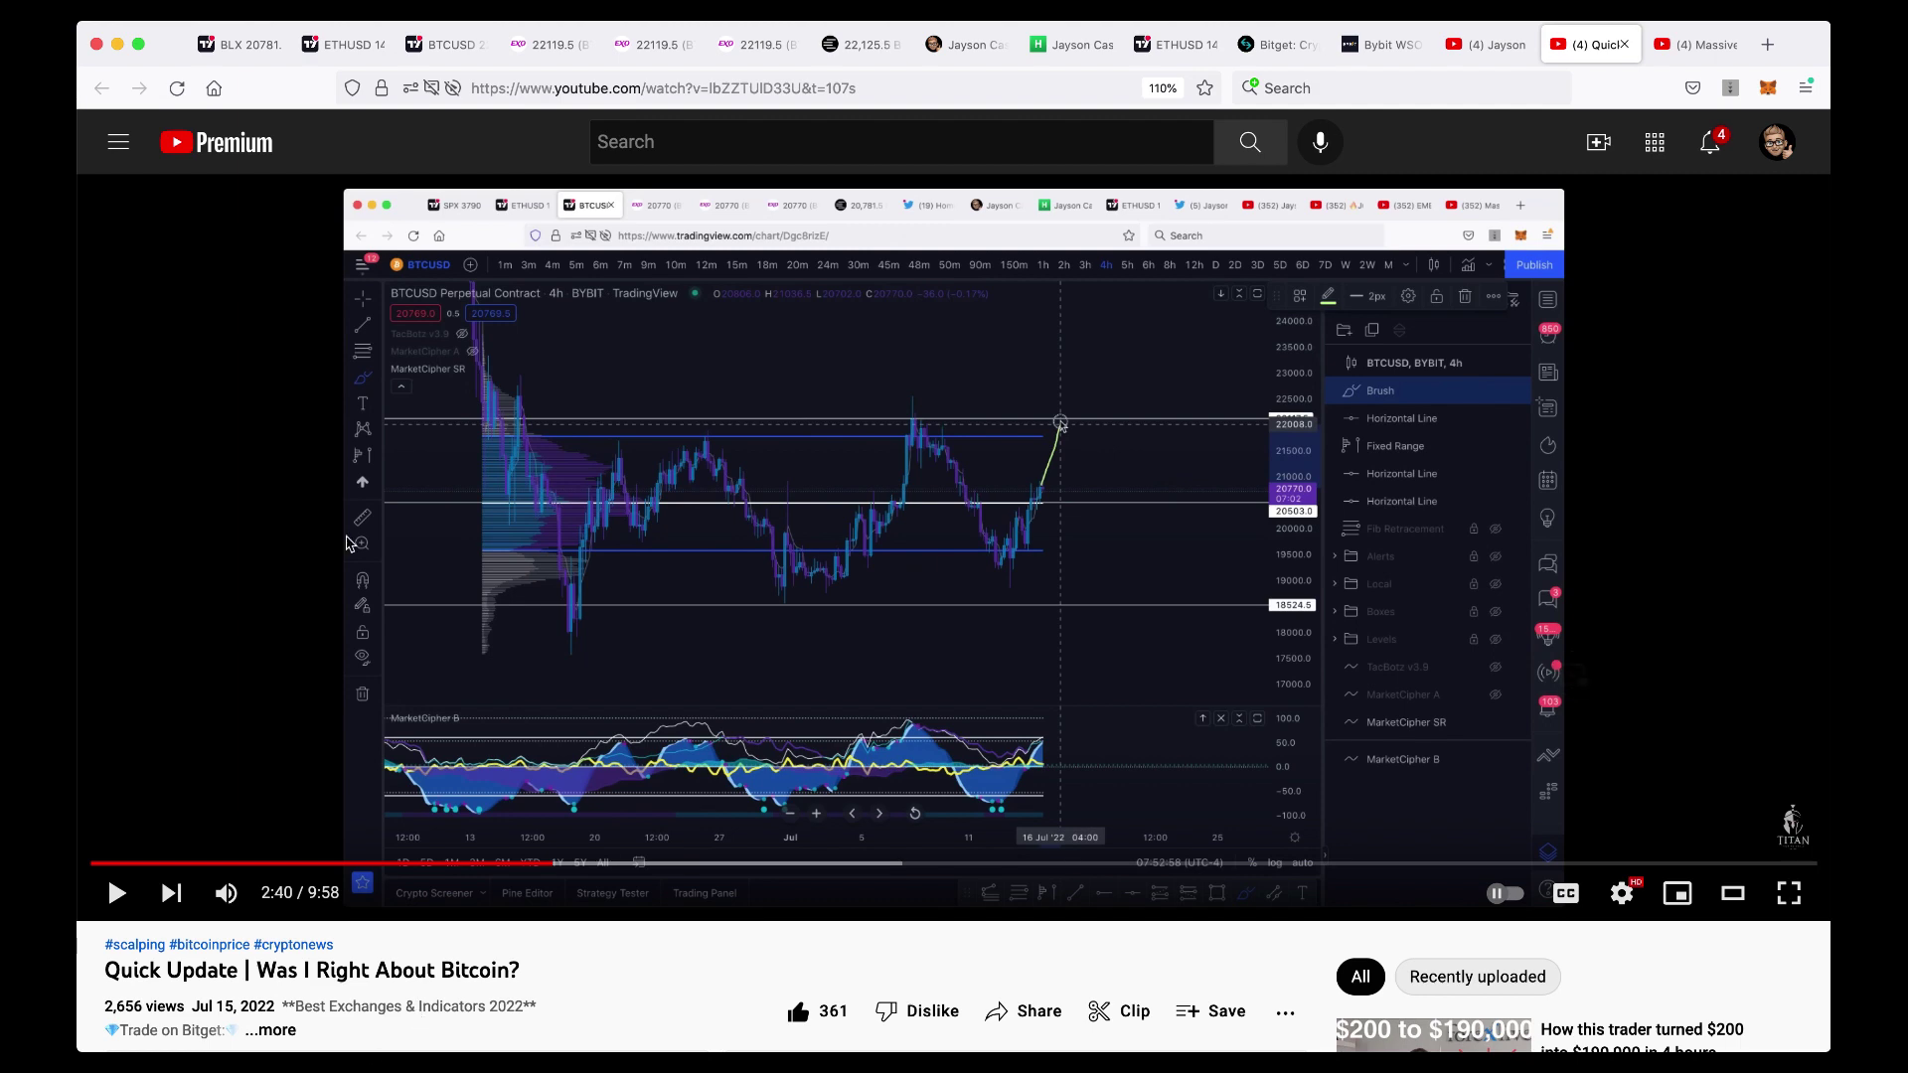
pyautogui.click(463, 54)
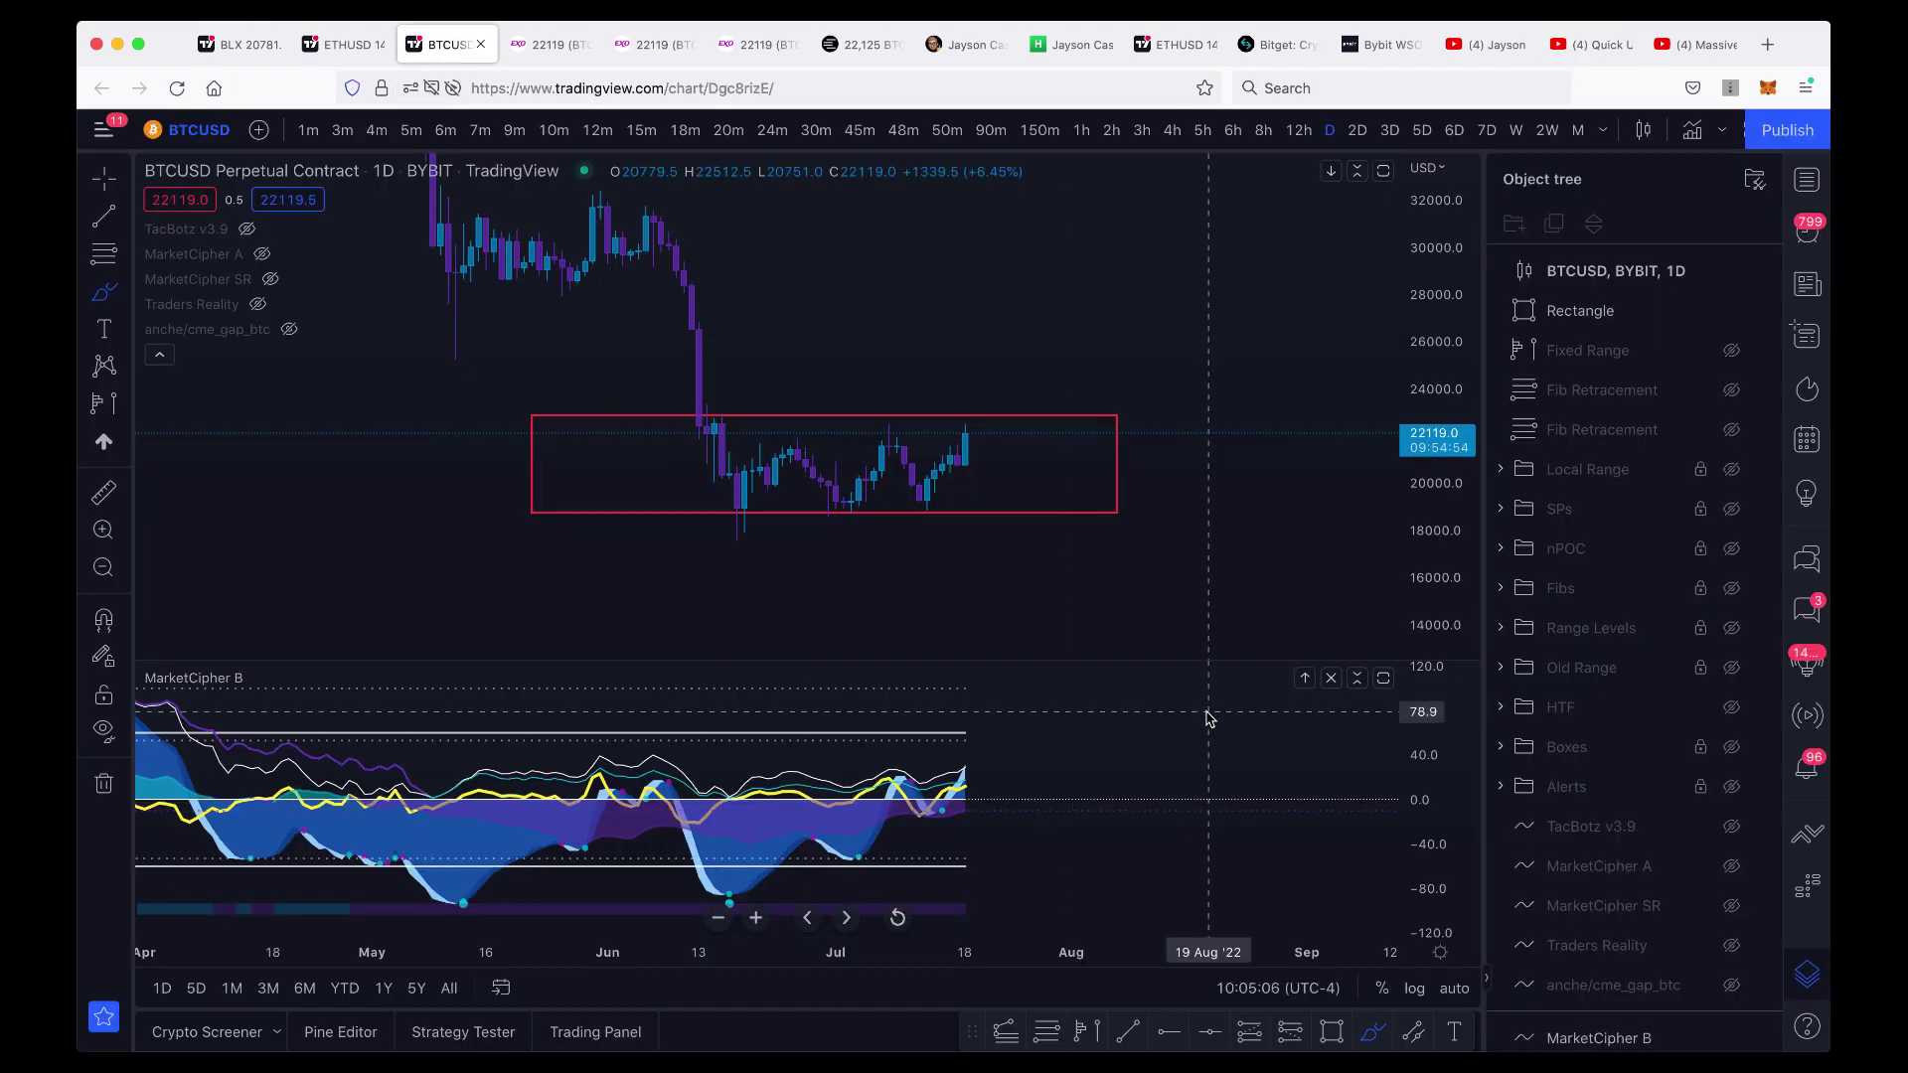
# Switch to 4h and add a fixed-range volume profile from 14 Jun to 18 Jul.
pyautogui.click(1172, 132)
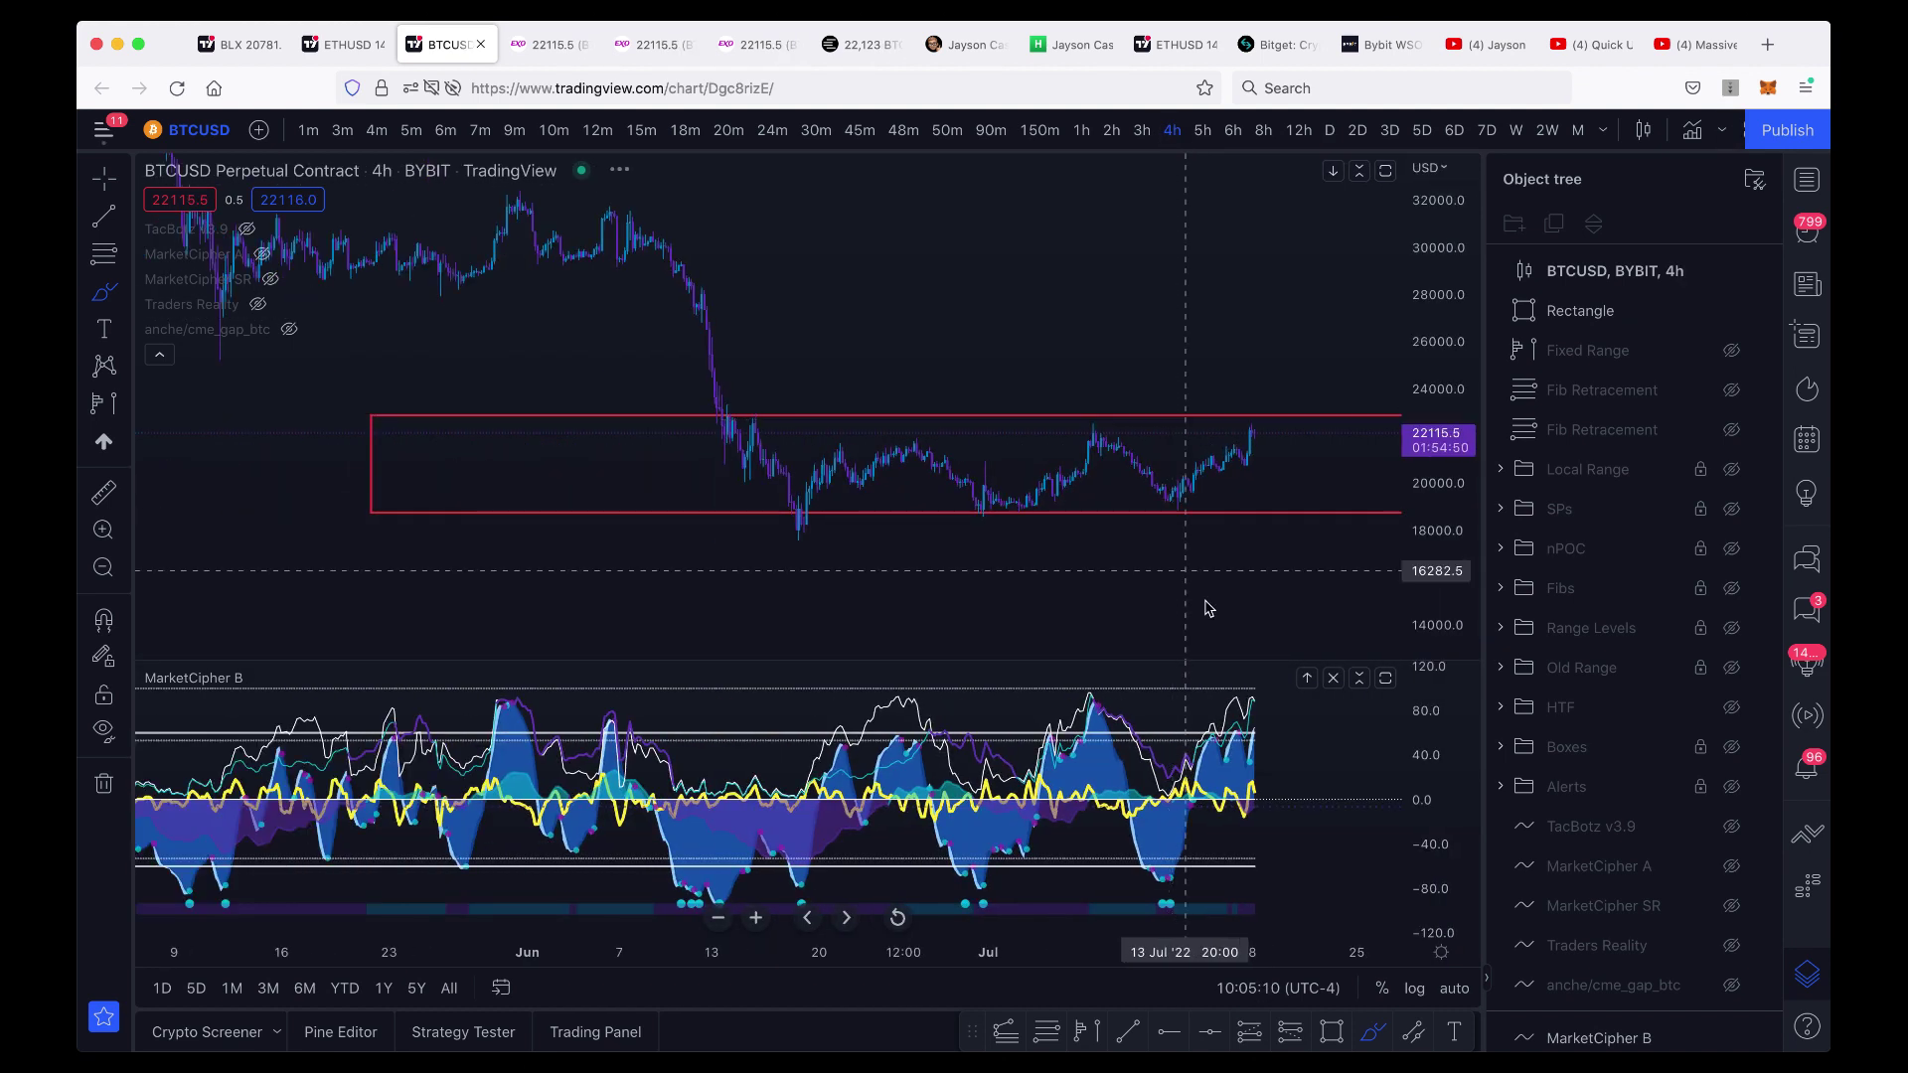
pyautogui.hscroll(2, 1205, 608)
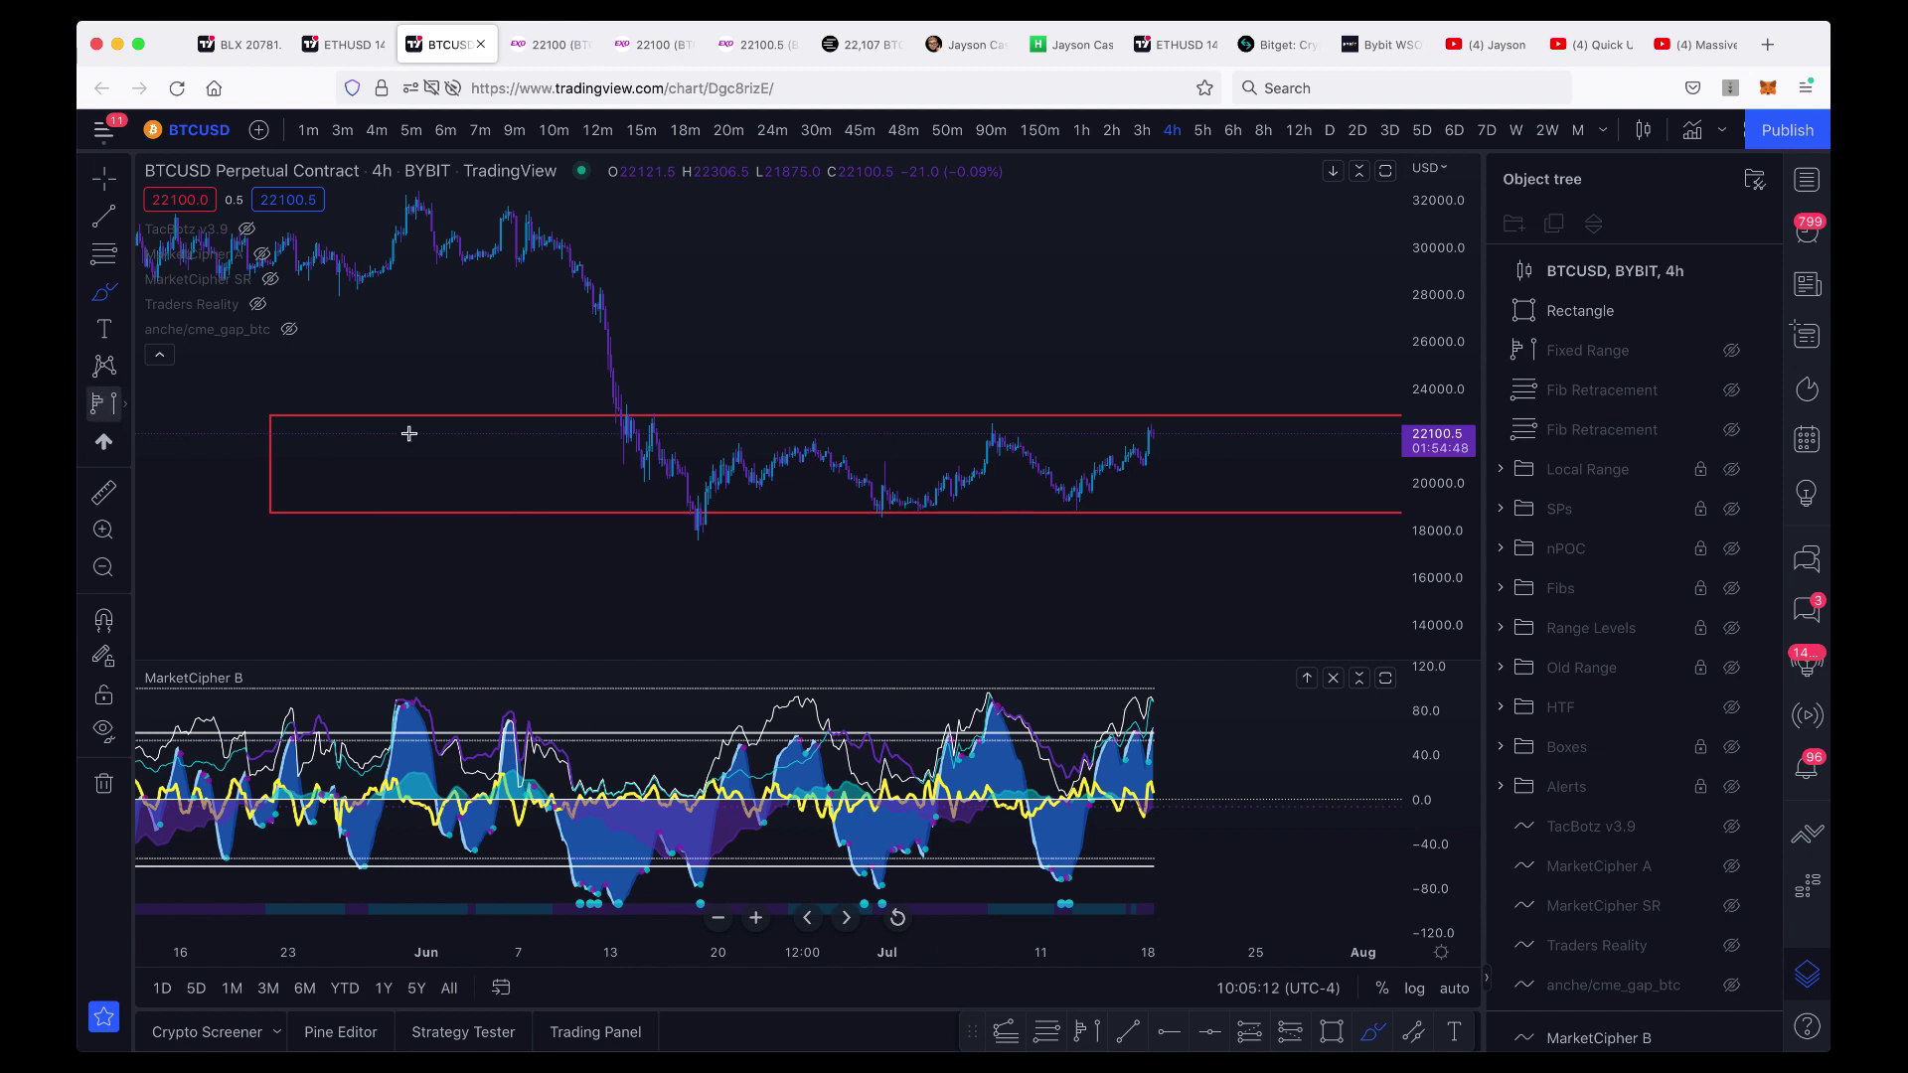
pyautogui.click(628, 452)
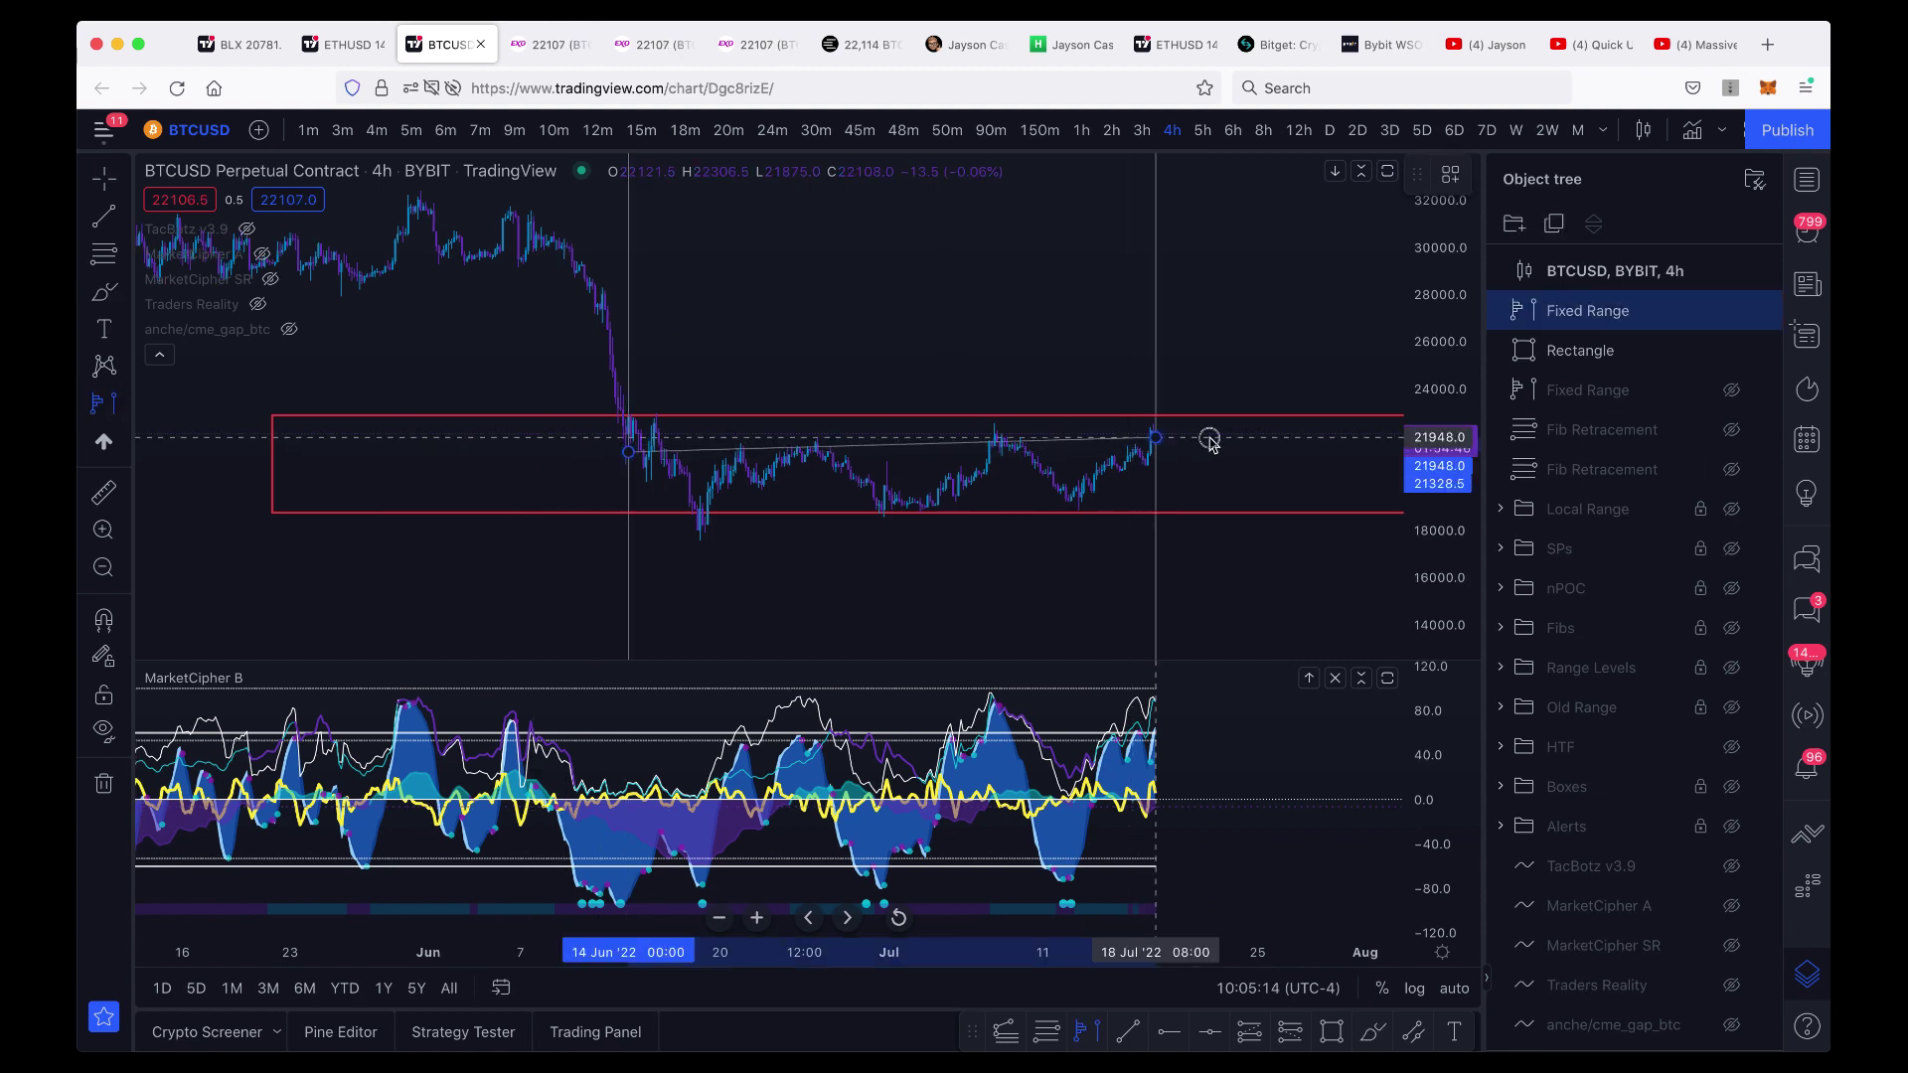
pyautogui.click(1209, 440)
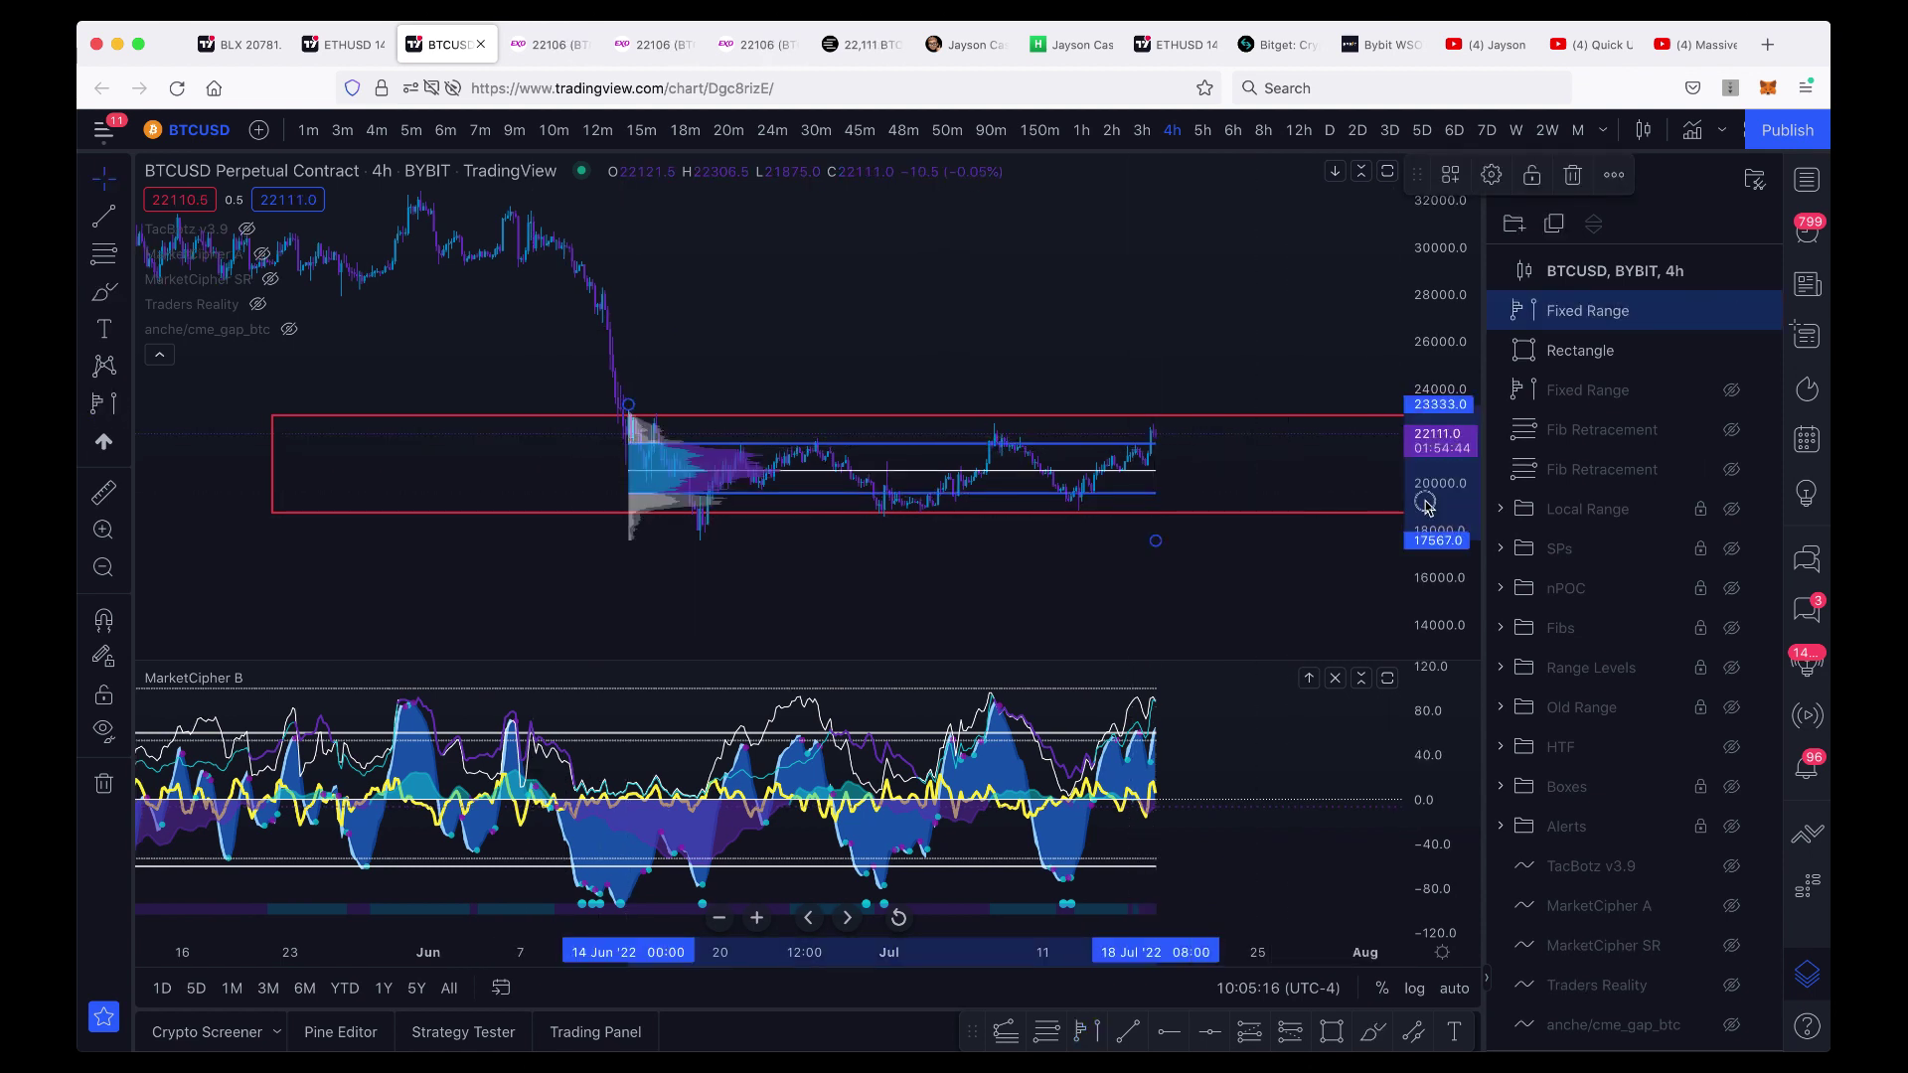
pyautogui.moveTo(1431, 507); pyautogui.dragTo(1431, 328)
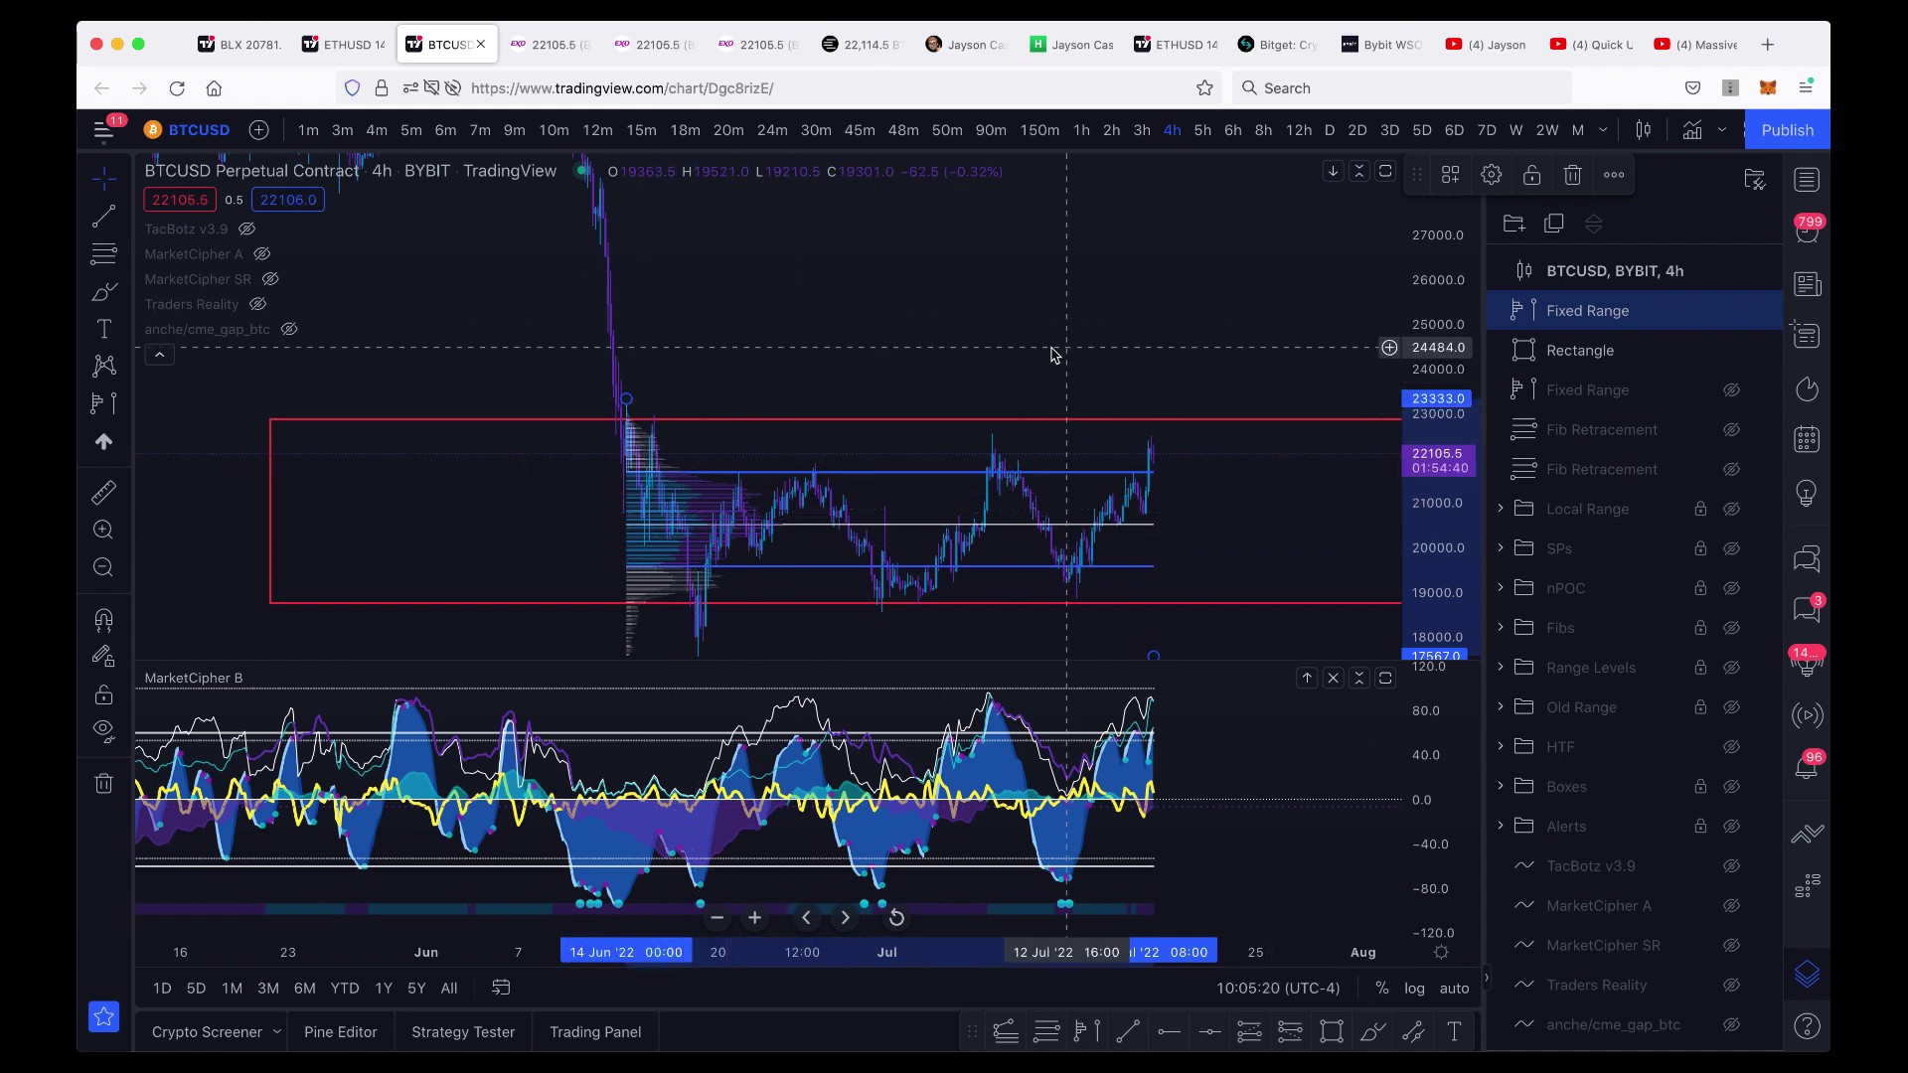
# Brush a circle around the dip near 19500, then delete it.
pyautogui.click(104, 291)
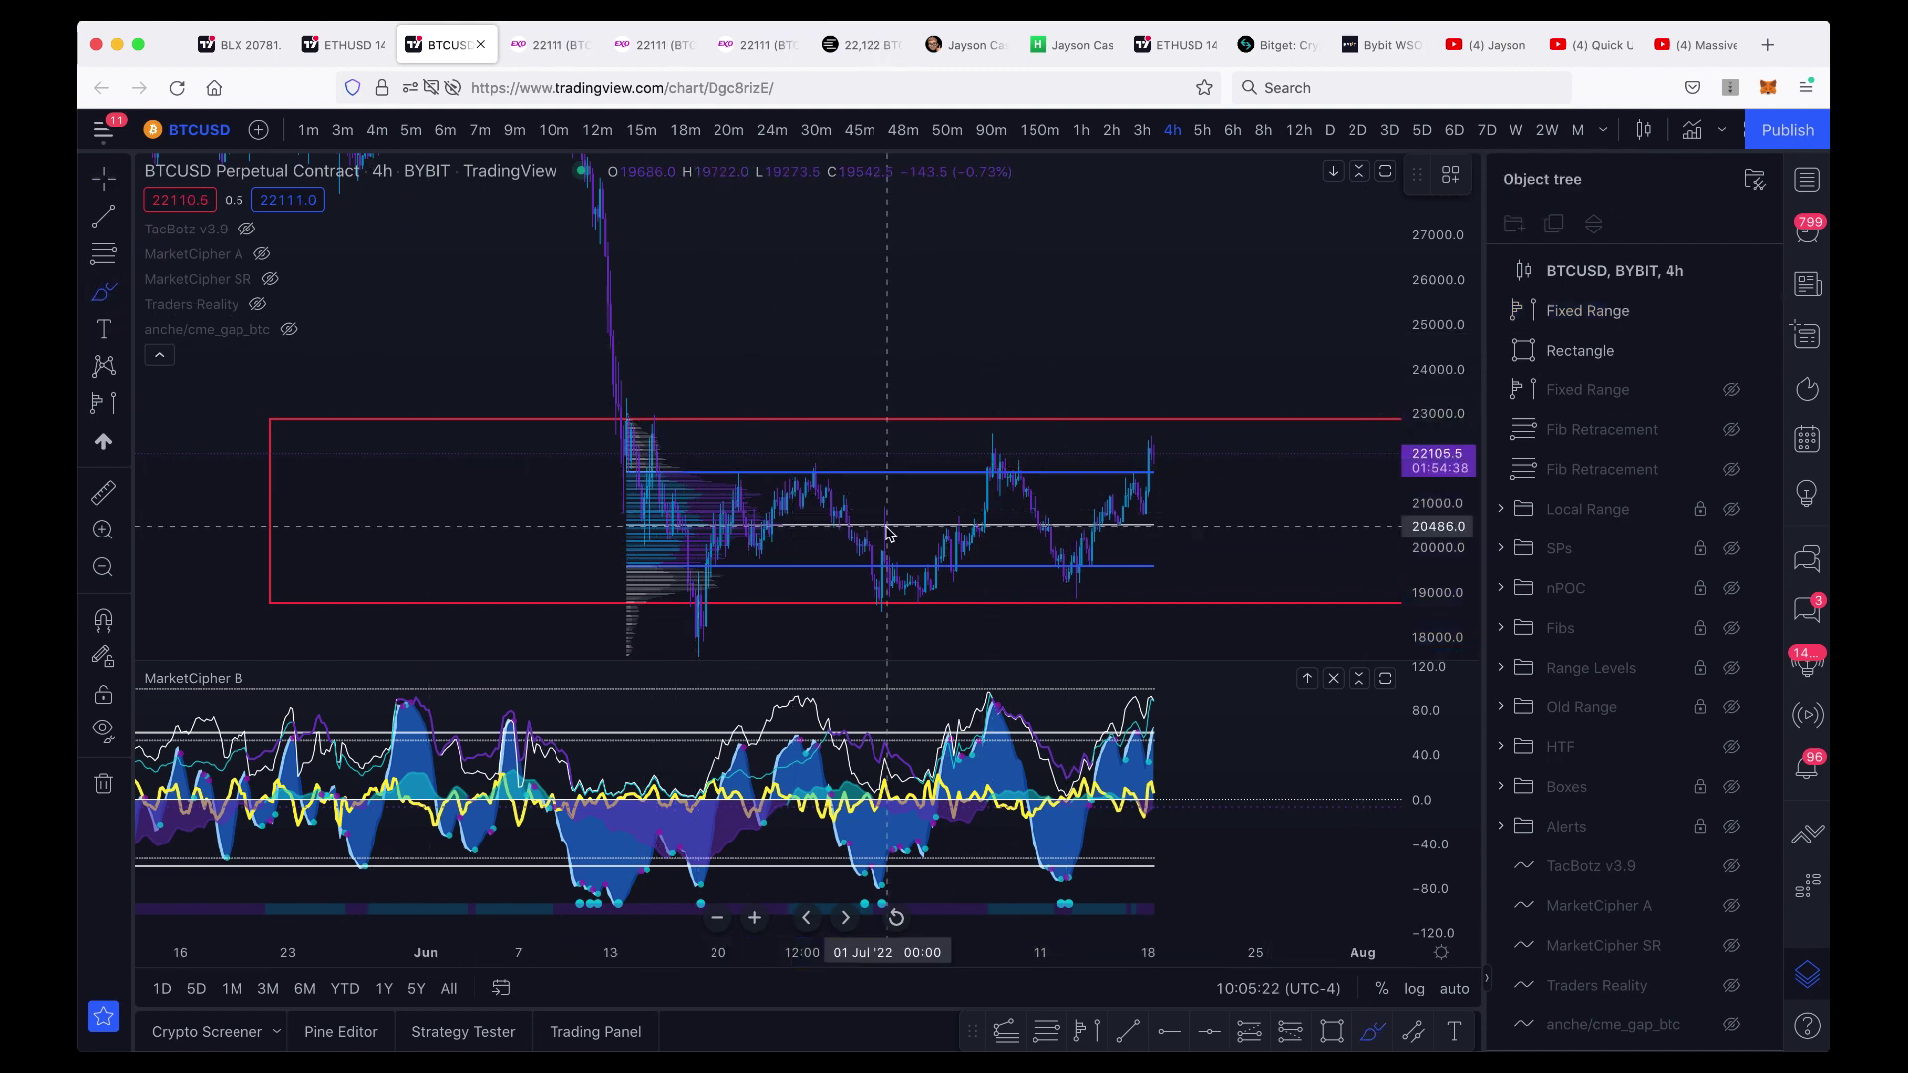
pyautogui.moveTo(1073, 582)
pyautogui.mouseDown()
pyautogui.moveTo(1045, 565)
pyautogui.moveTo(1091, 558)
pyautogui.moveTo(1071, 586)
pyautogui.mouseUp()
pyautogui.press('Delete')
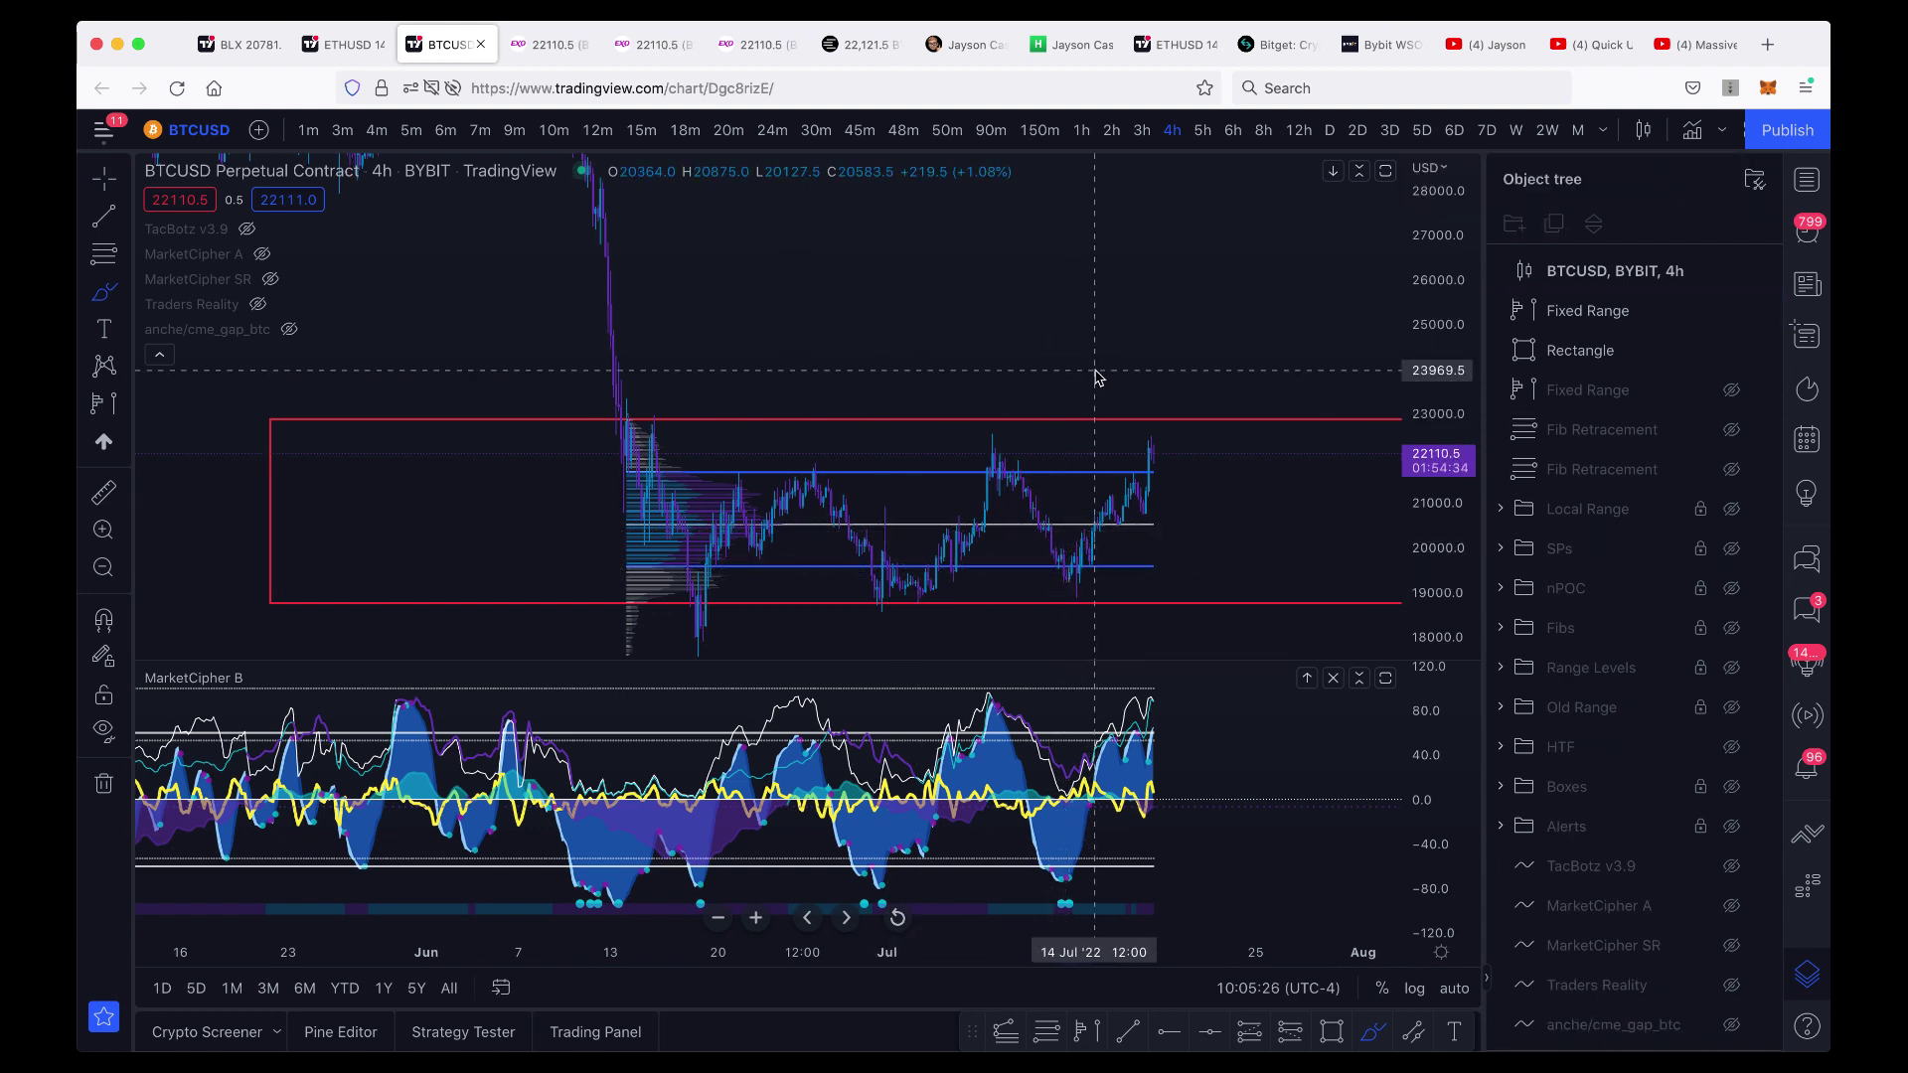
pyautogui.hscroll(5, 1040, 298)
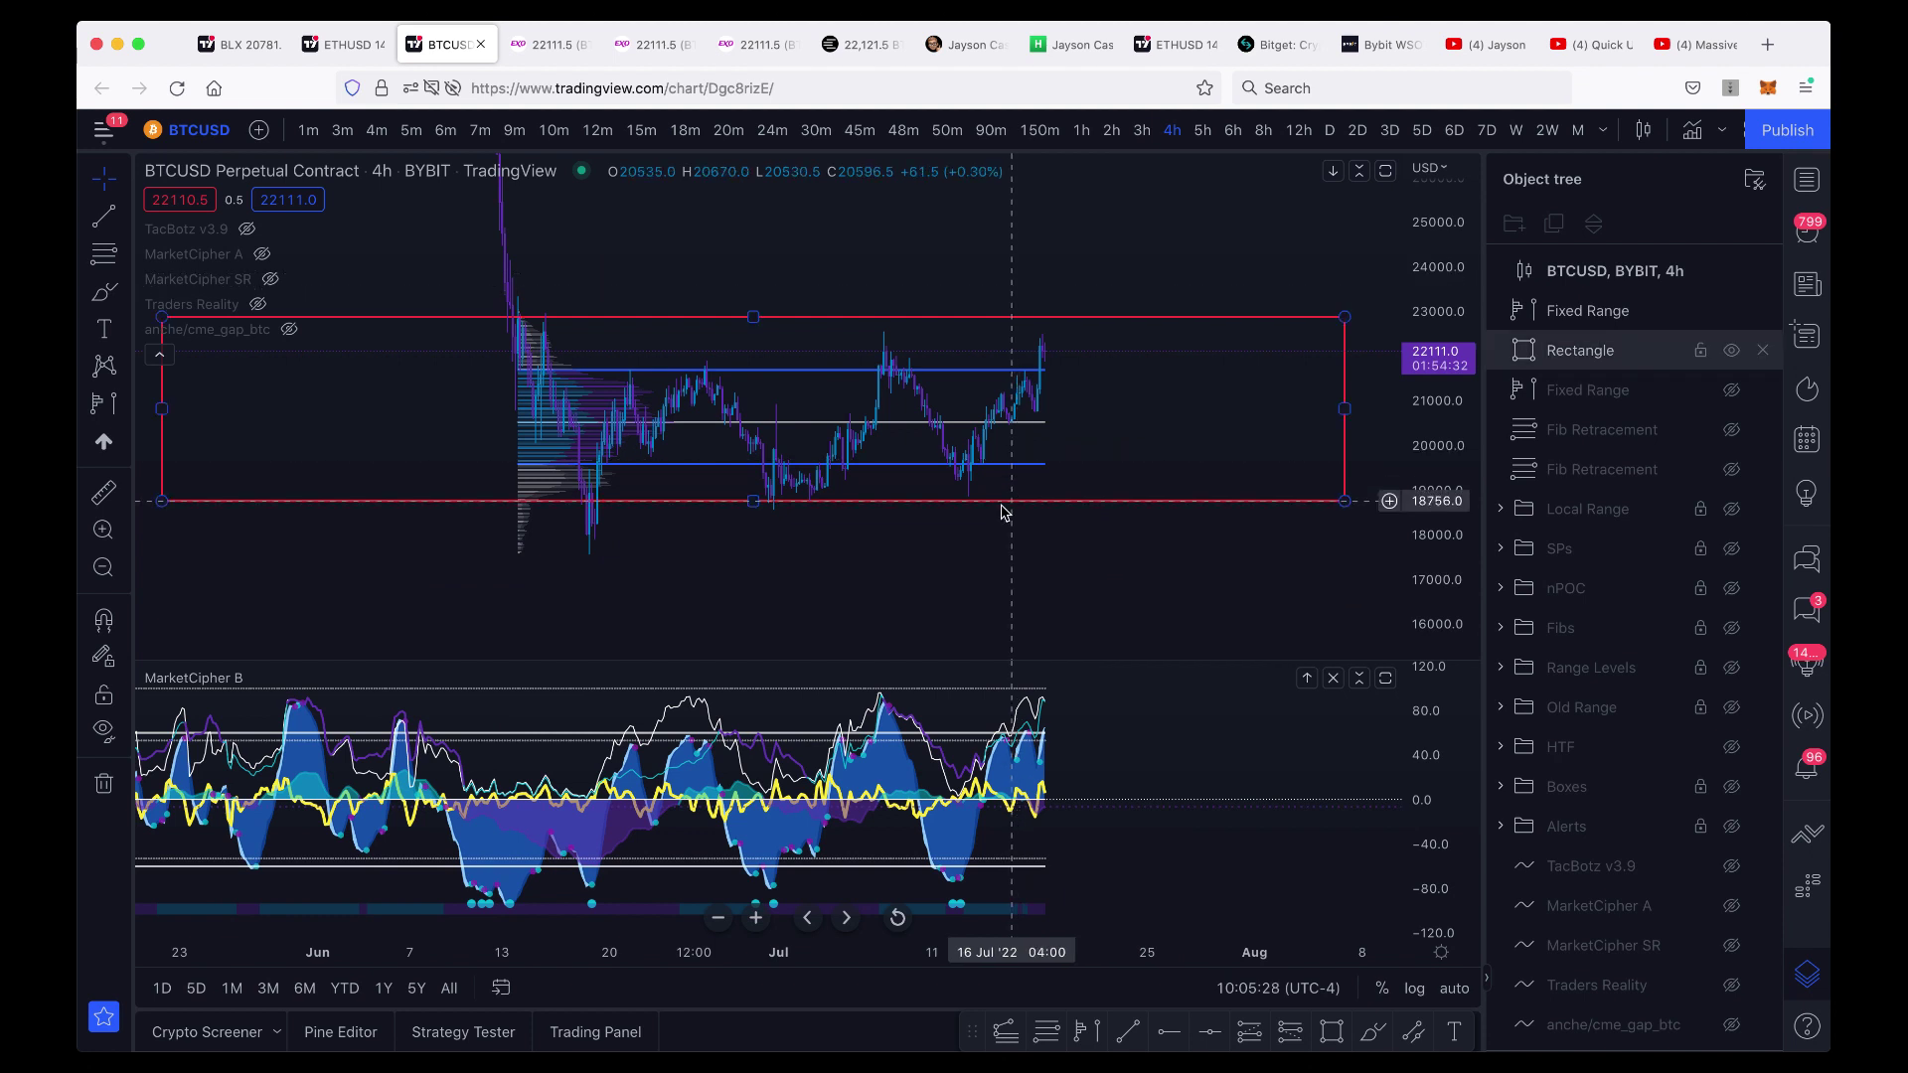
pyautogui.click(965, 465)
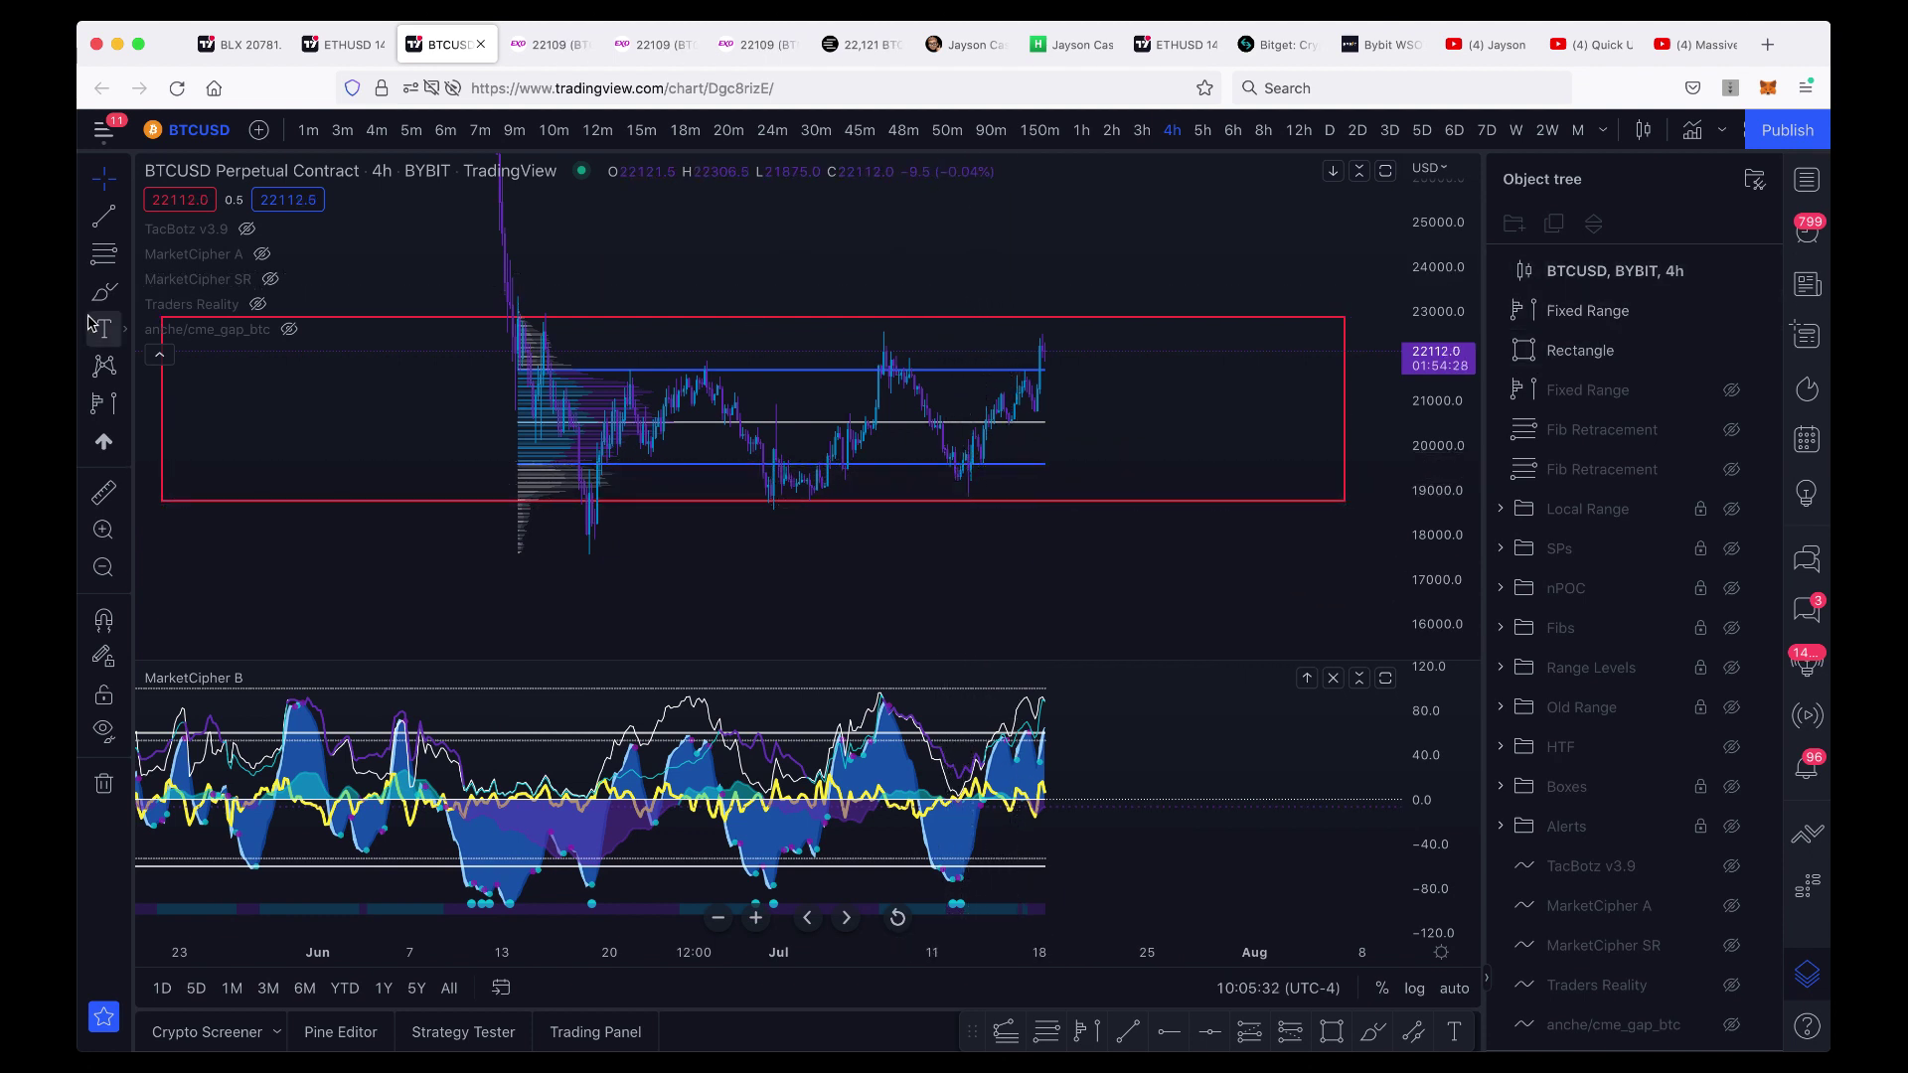
pyautogui.click(103, 292)
pyautogui.moveTo(513, 373)
pyautogui.mouseDown()
pyautogui.moveTo(652, 375)
pyautogui.moveTo(651, 460)
pyautogui.moveTo(507, 465)
pyautogui.mouseUp()
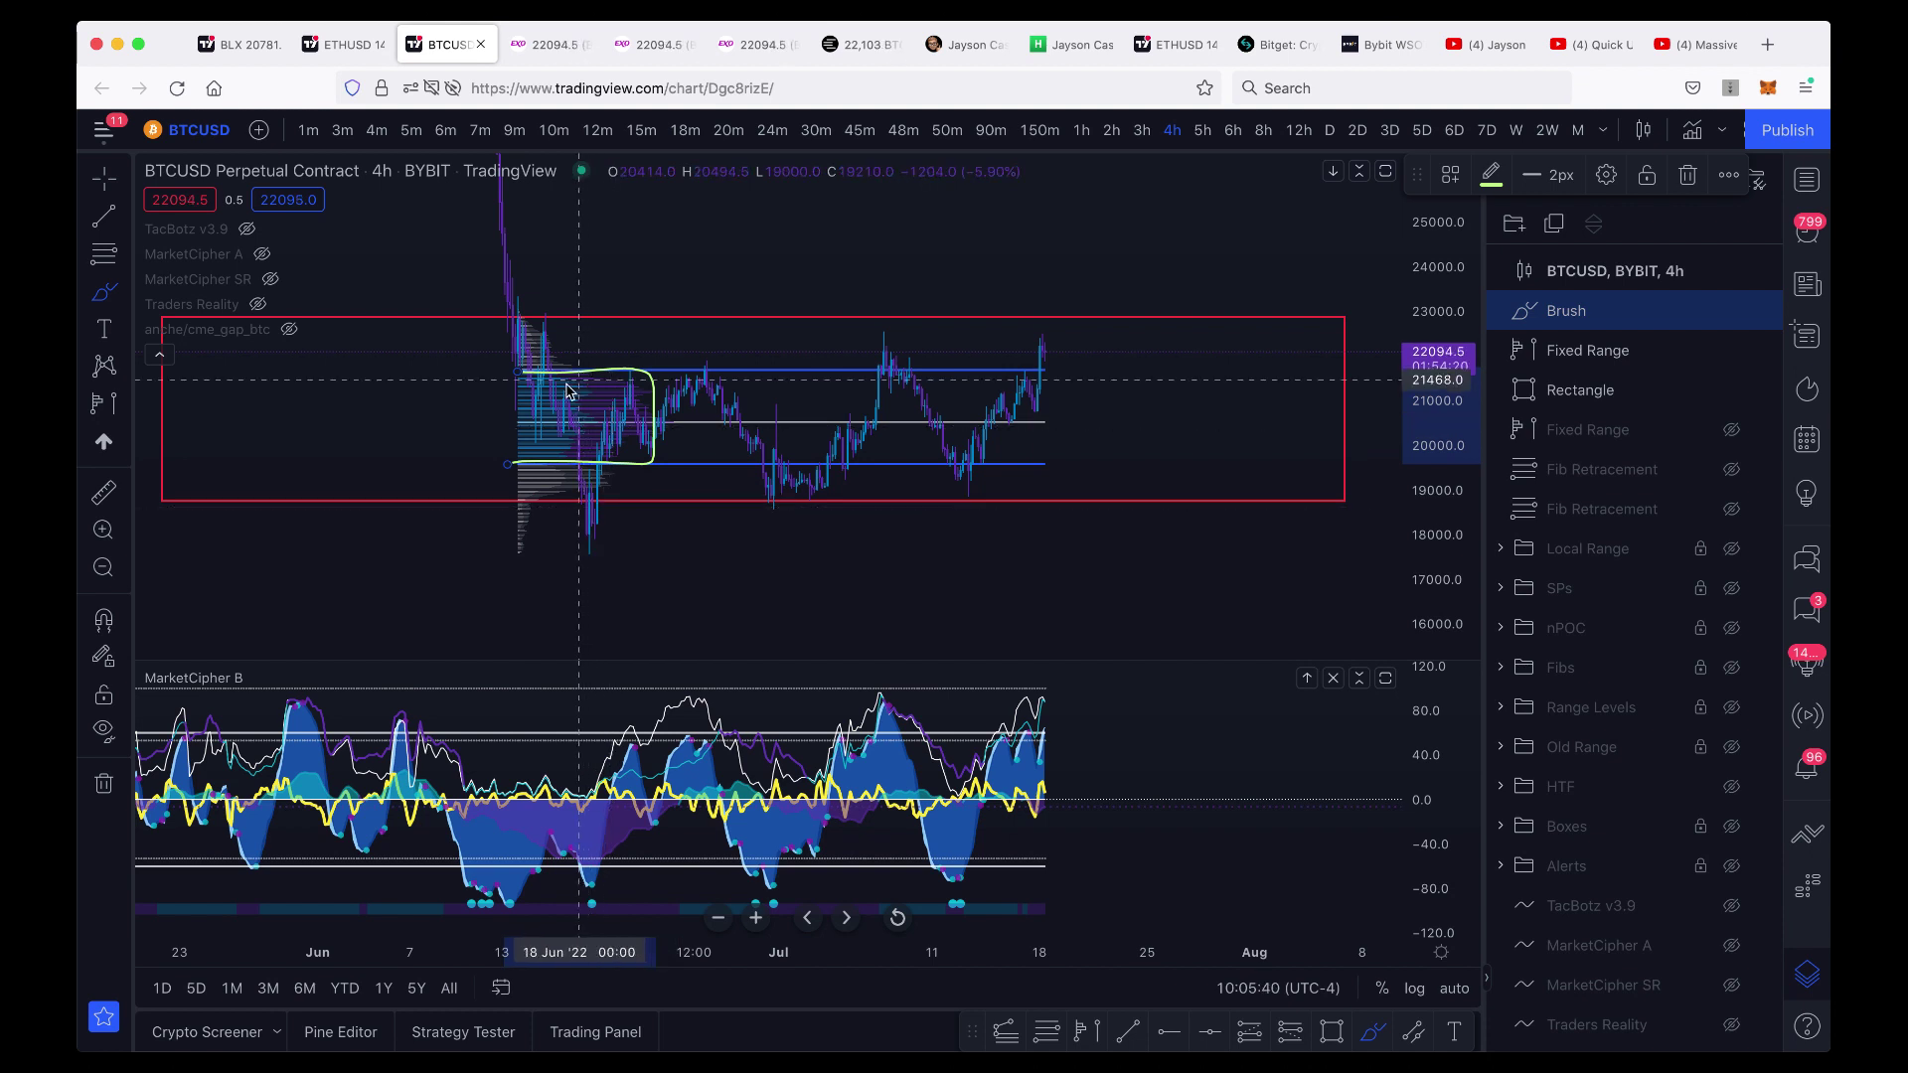
pyautogui.press('Delete')
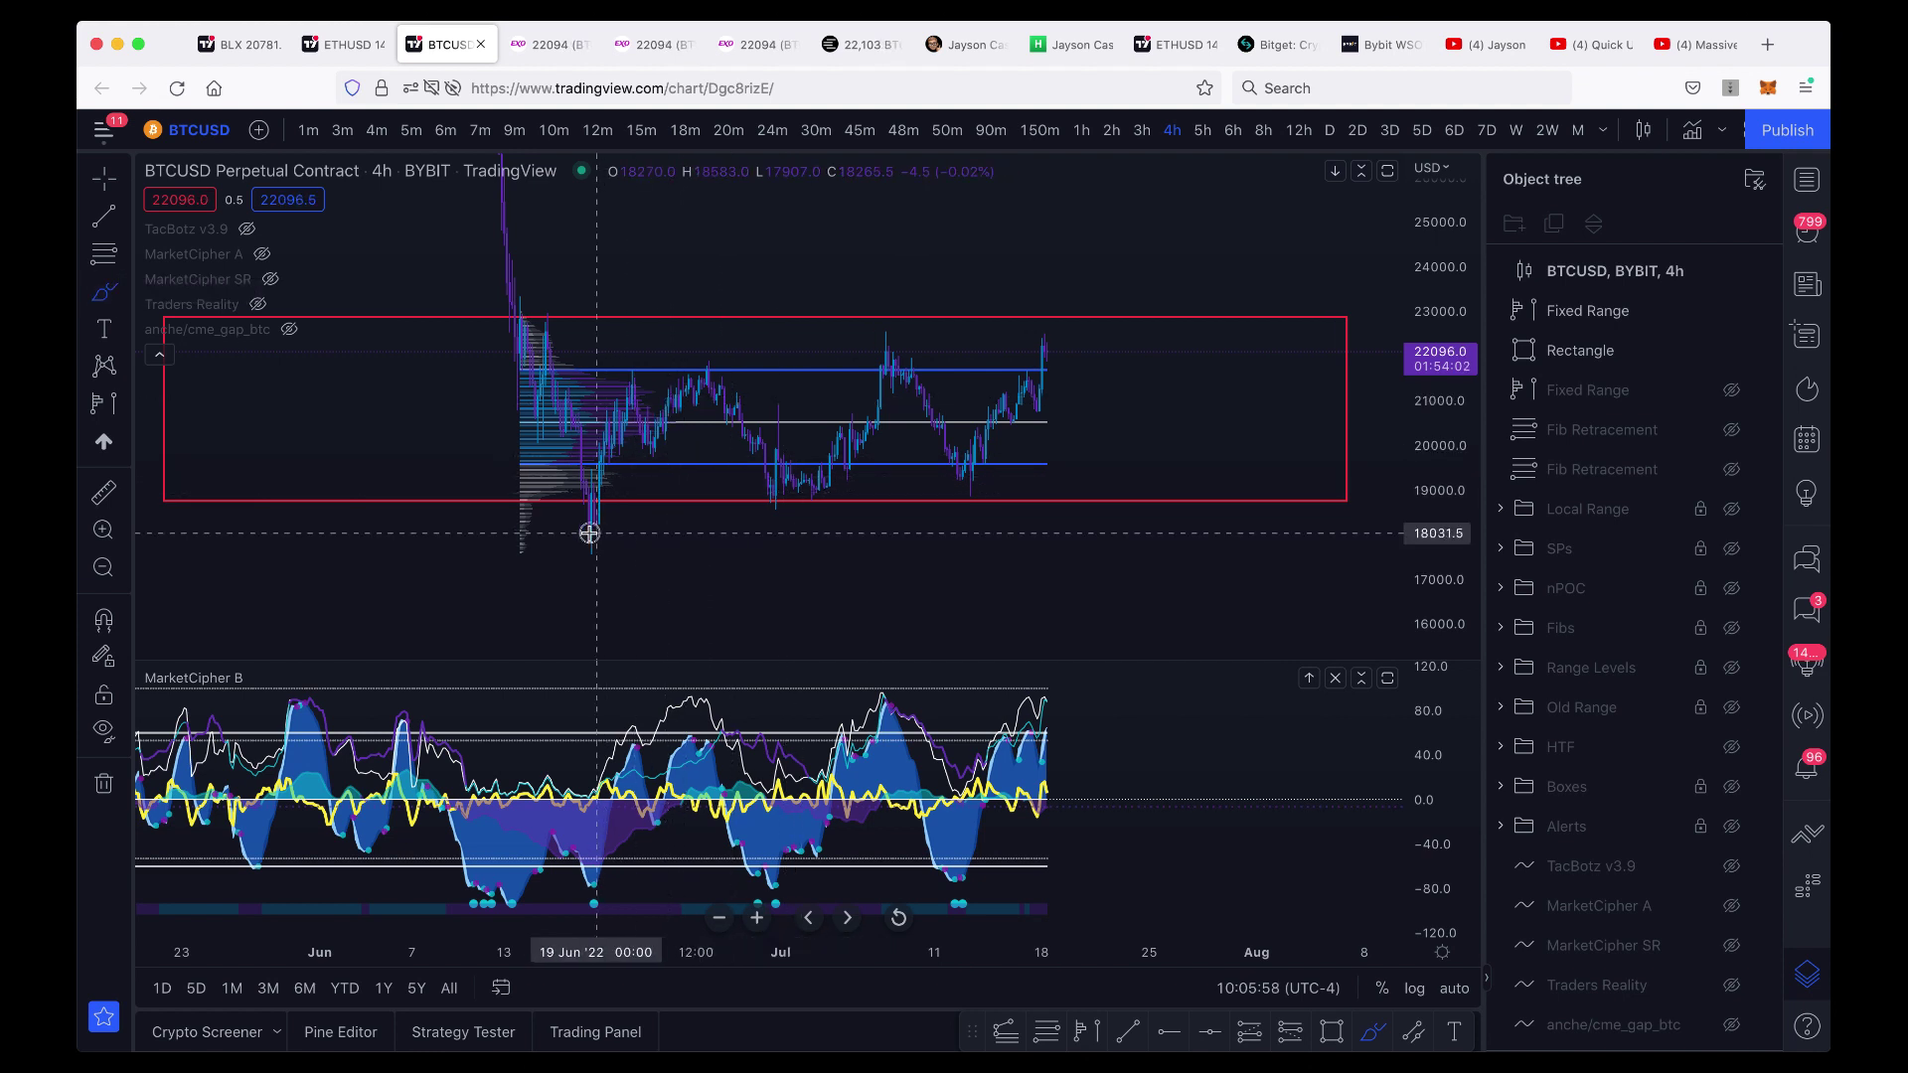
pyautogui.moveTo(589, 533)
pyautogui.mouseDown()
pyautogui.moveTo(634, 363)
pyautogui.moveTo(796, 503)
pyautogui.moveTo(894, 323)
pyautogui.moveTo(881, 350)
pyautogui.moveTo(969, 492)
pyautogui.moveTo(1061, 313)
pyautogui.mouseUp()
pyautogui.press('Delete')
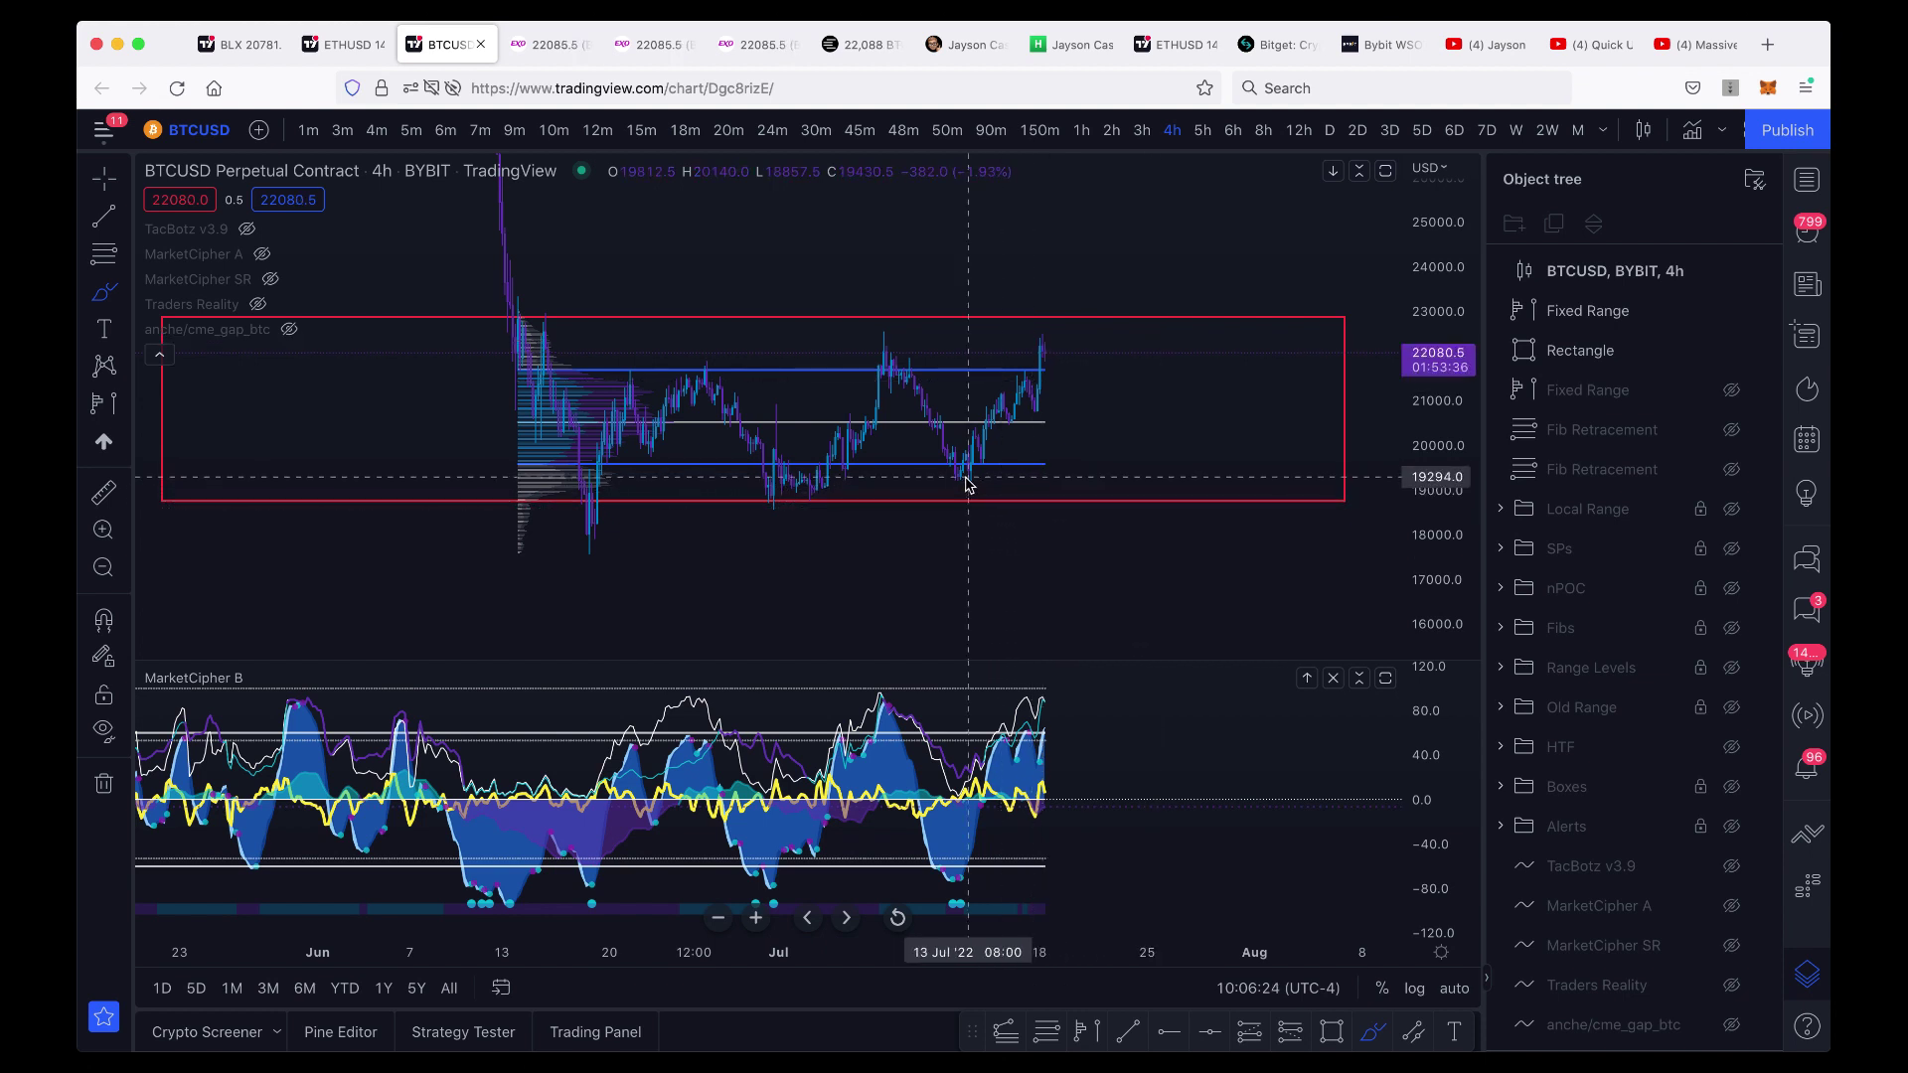
pyautogui.scroll(2, 975, 487)
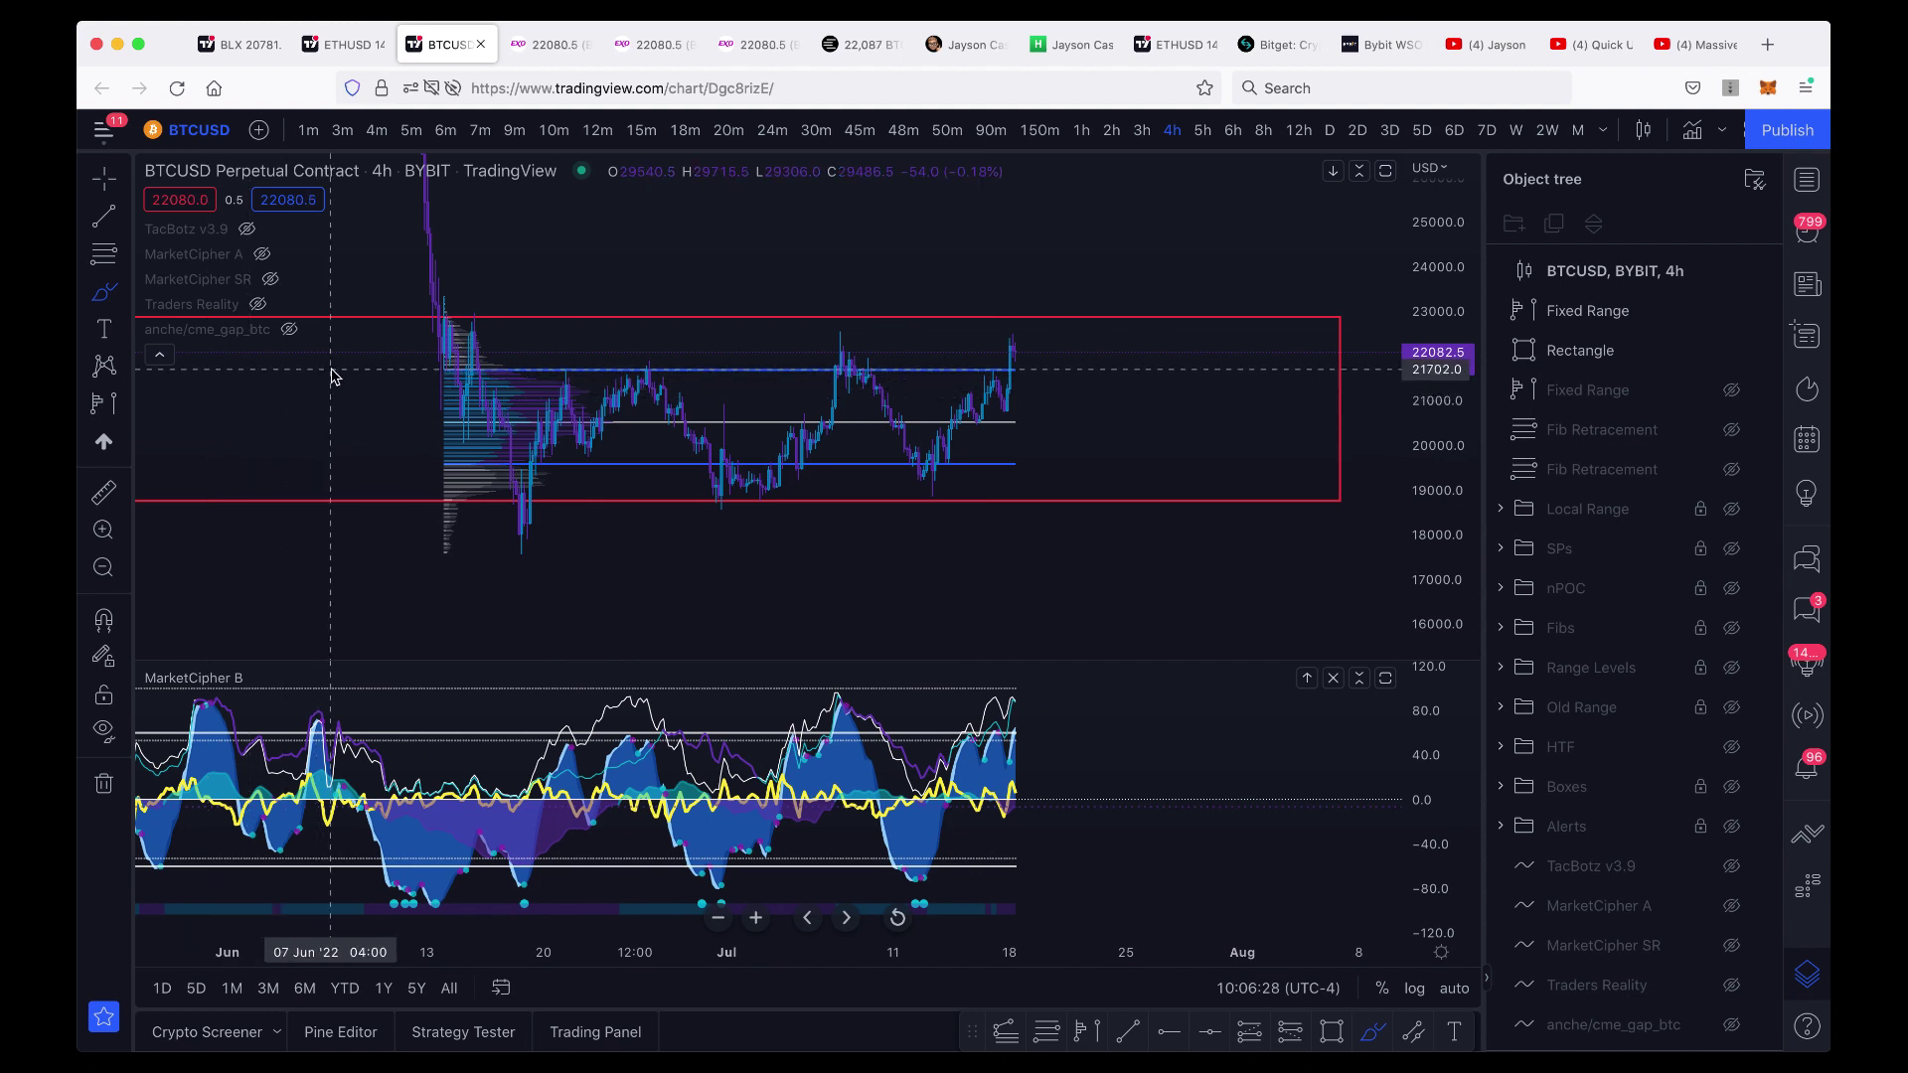
# Add a horizontal line at 21702.0, then open and close the drawing shapes list.
pyautogui.hotkey('alt', 'h')
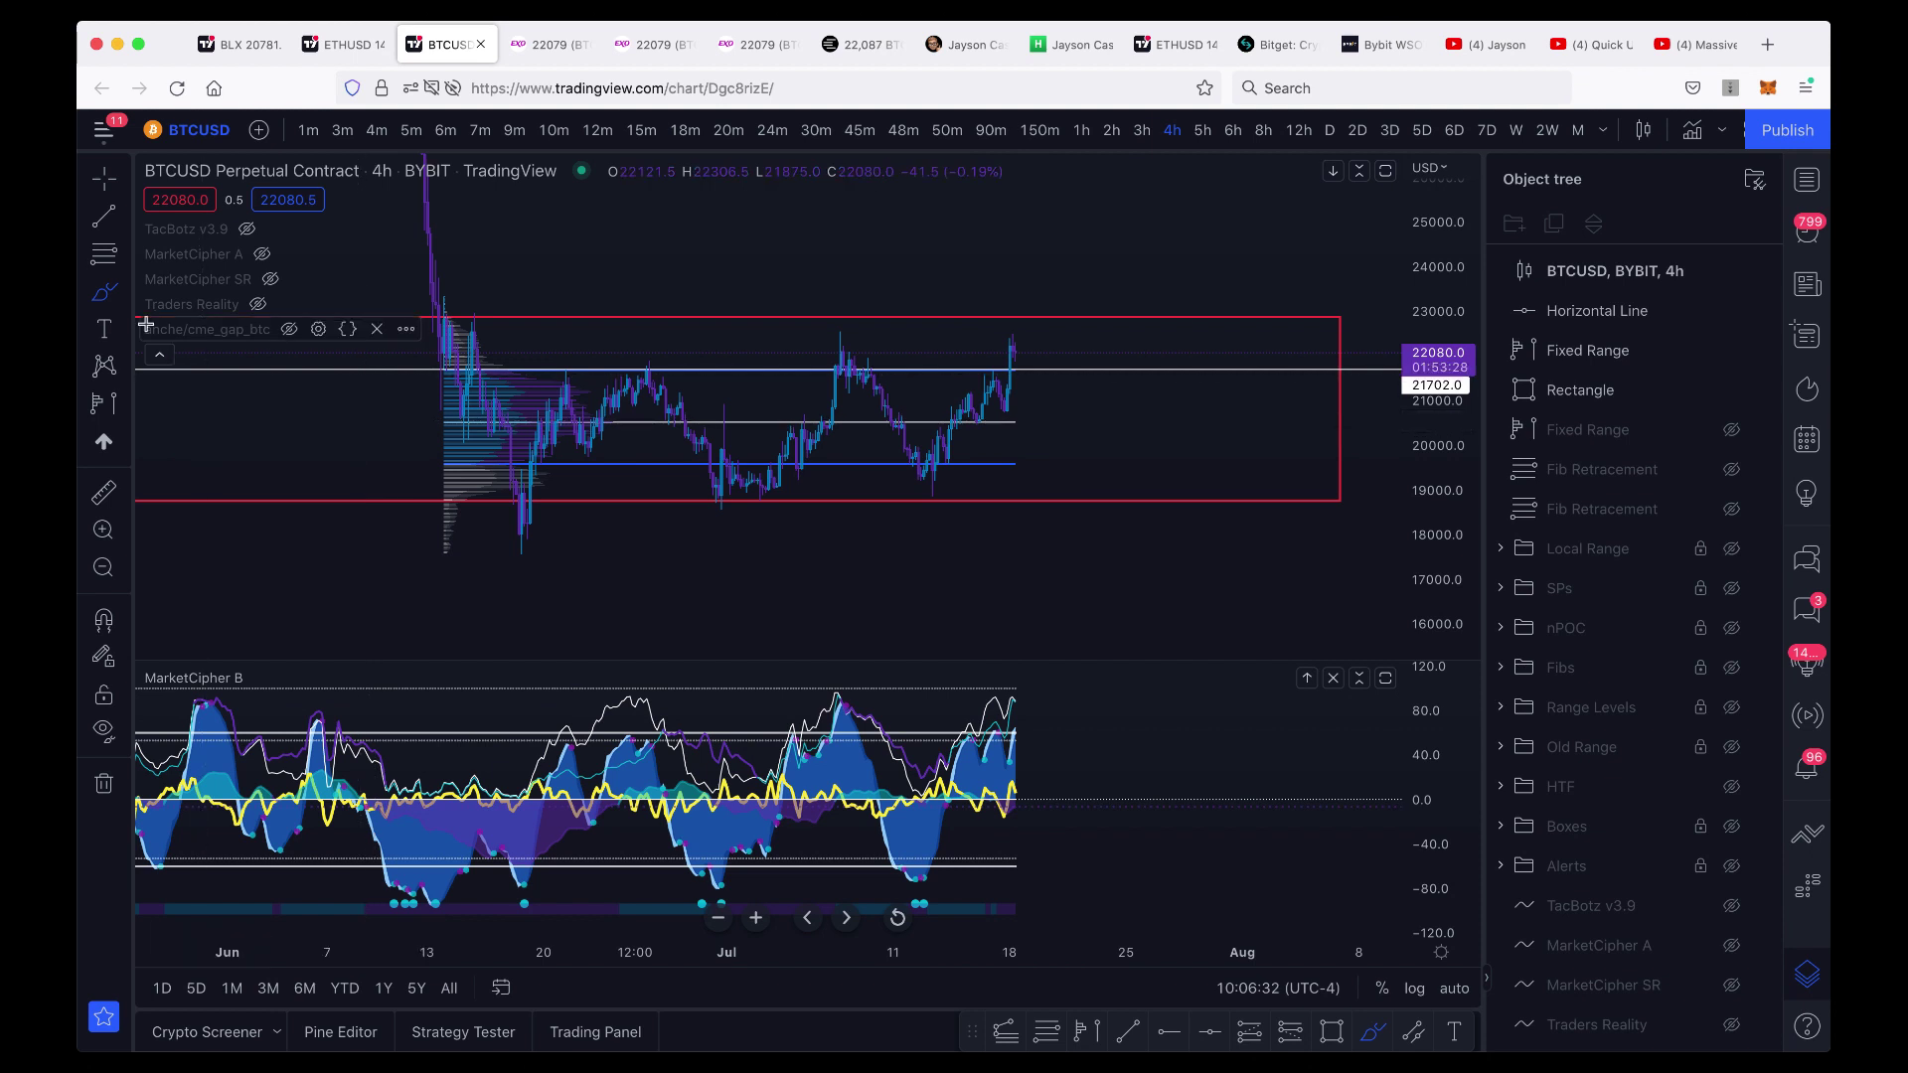
pyautogui.click(126, 296)
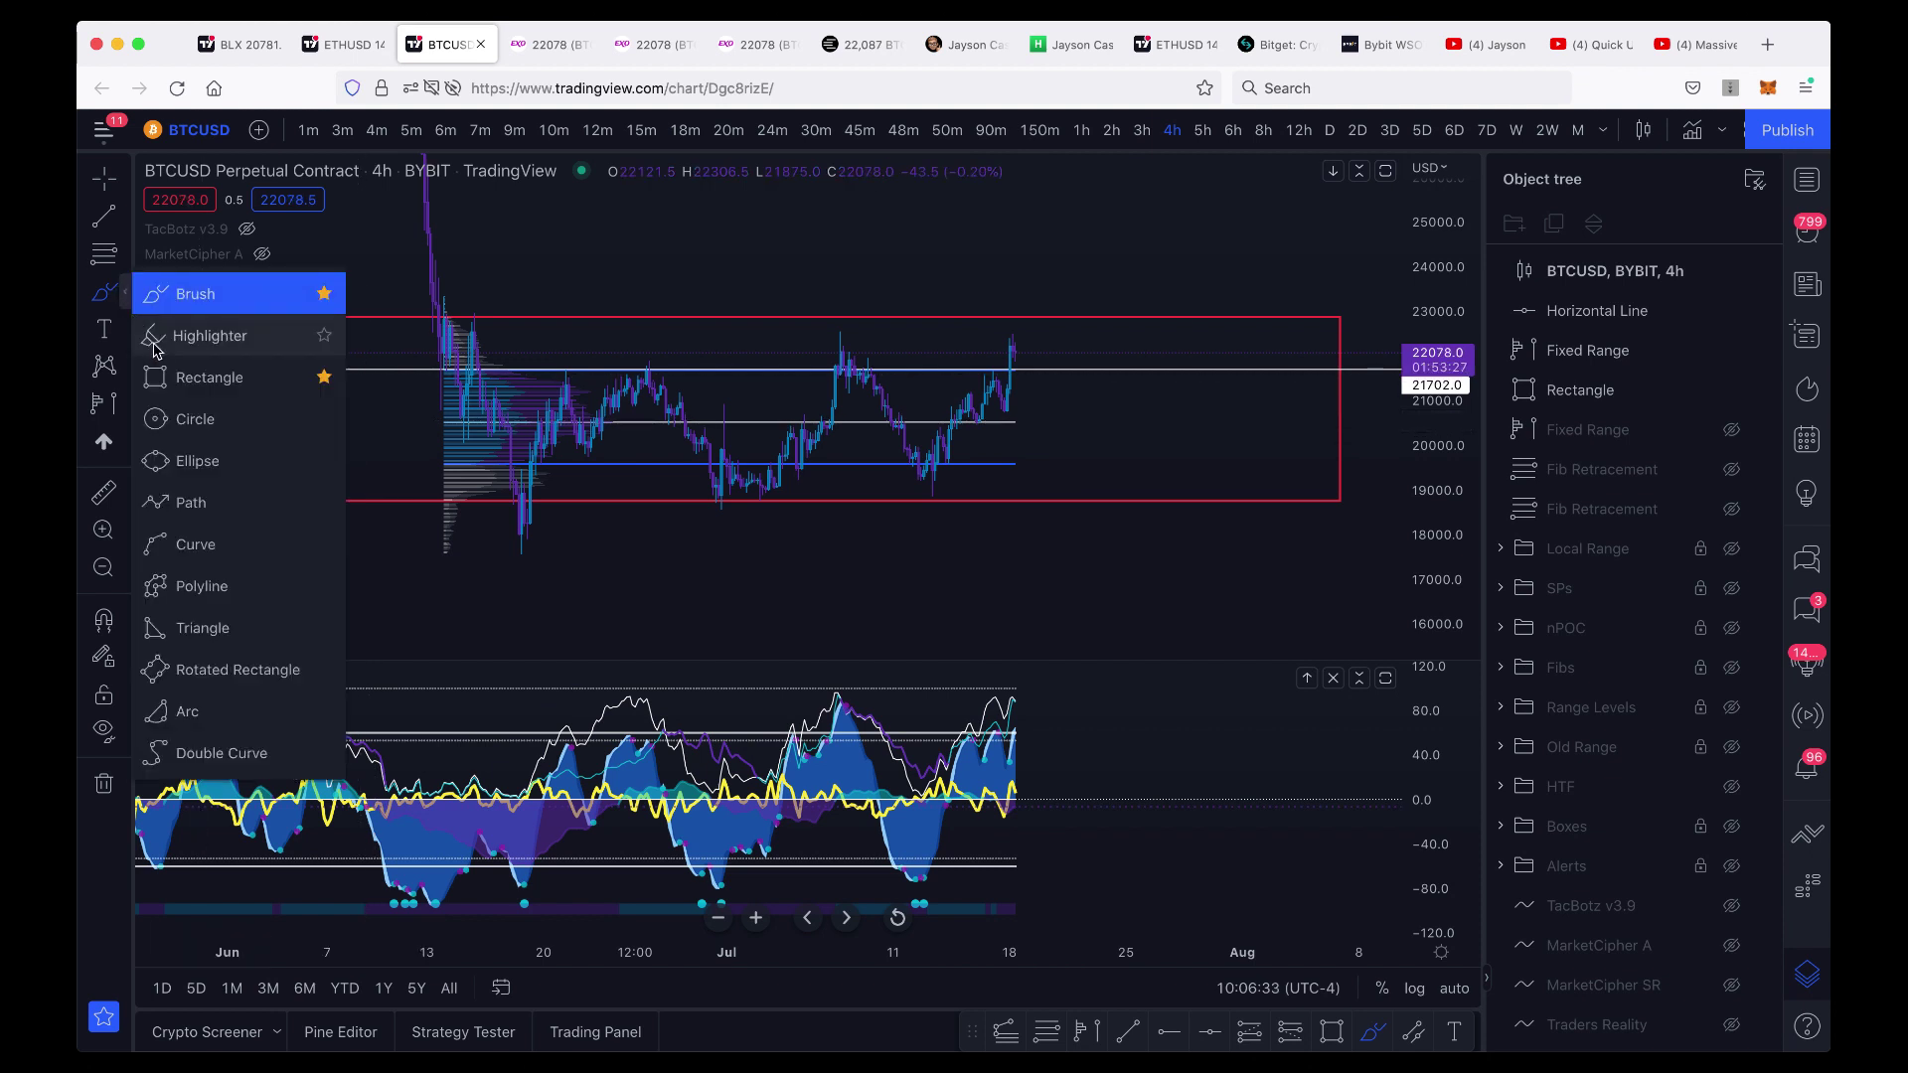
pyautogui.click(1014, 569)
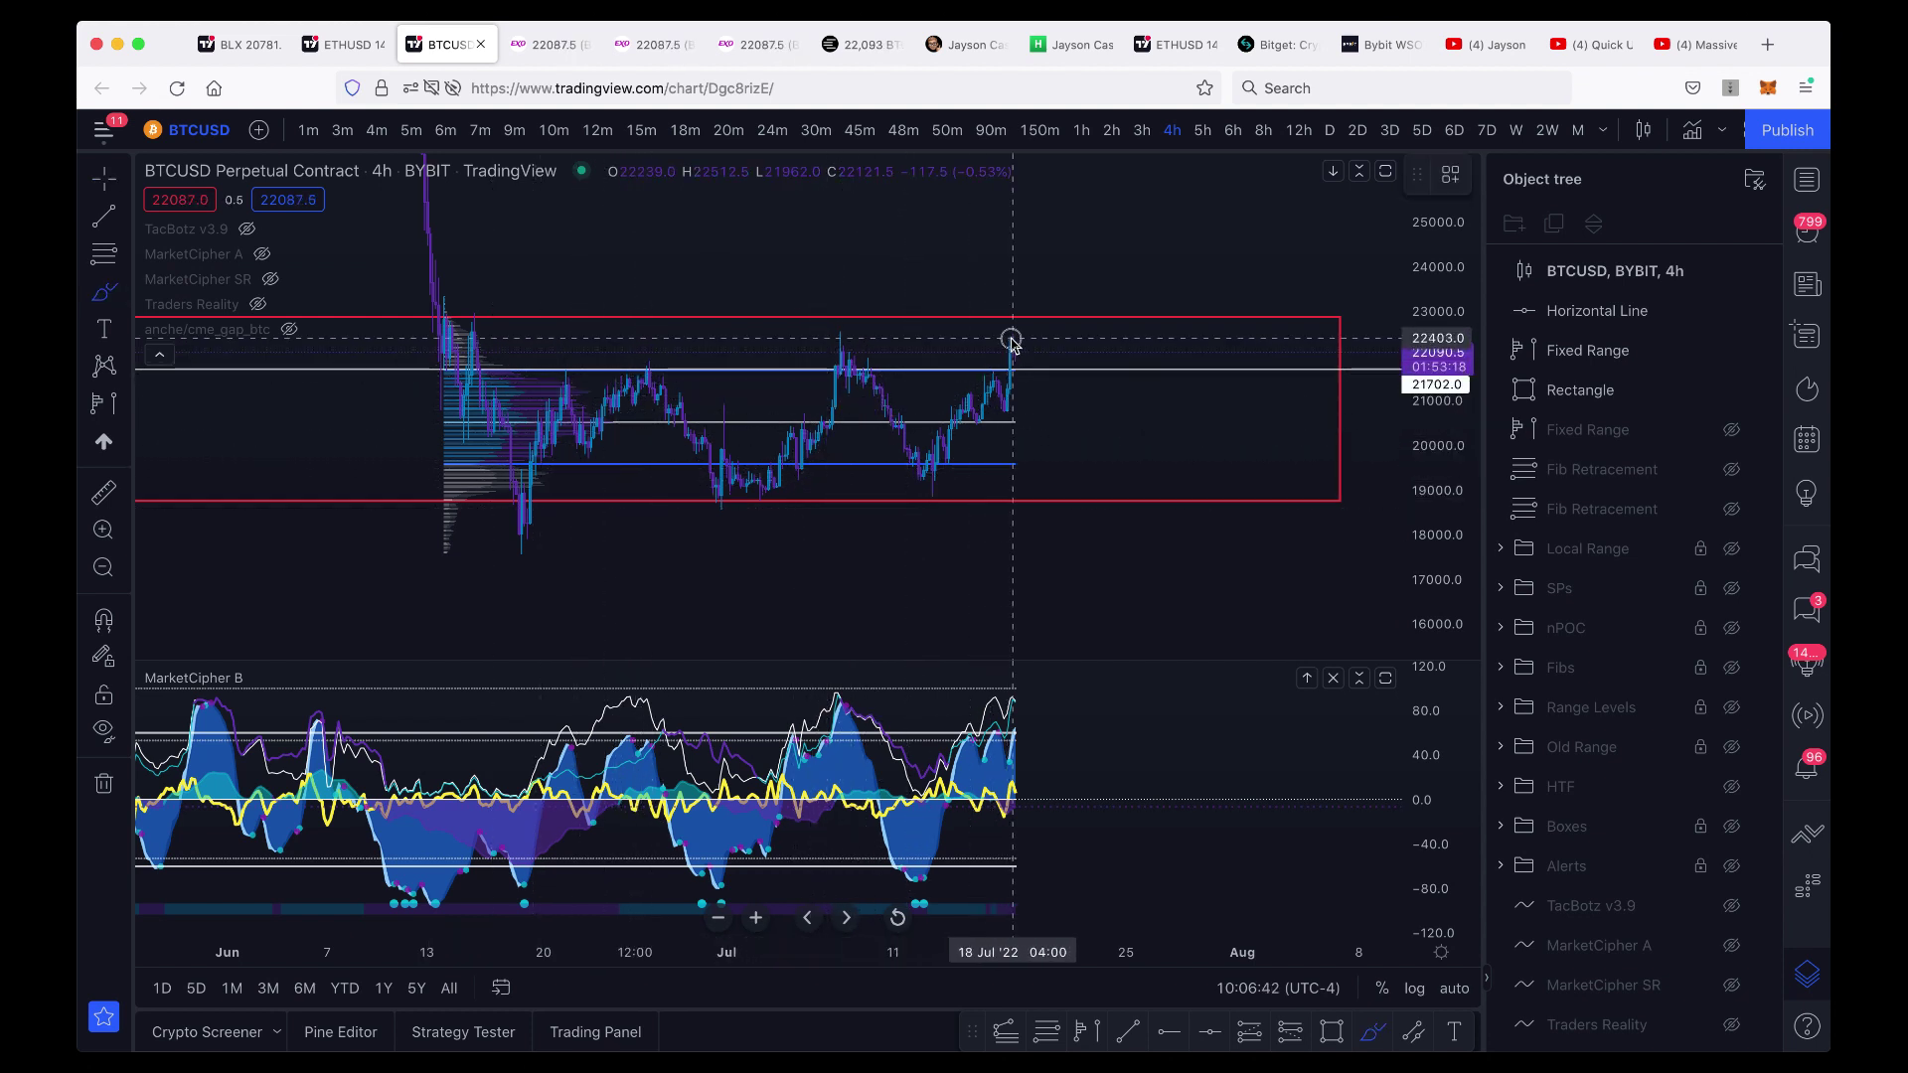
pyautogui.moveTo(1008, 341)
pyautogui.mouseDown()
pyautogui.moveTo(1021, 367)
pyautogui.moveTo(1119, 218)
pyautogui.mouseUp()
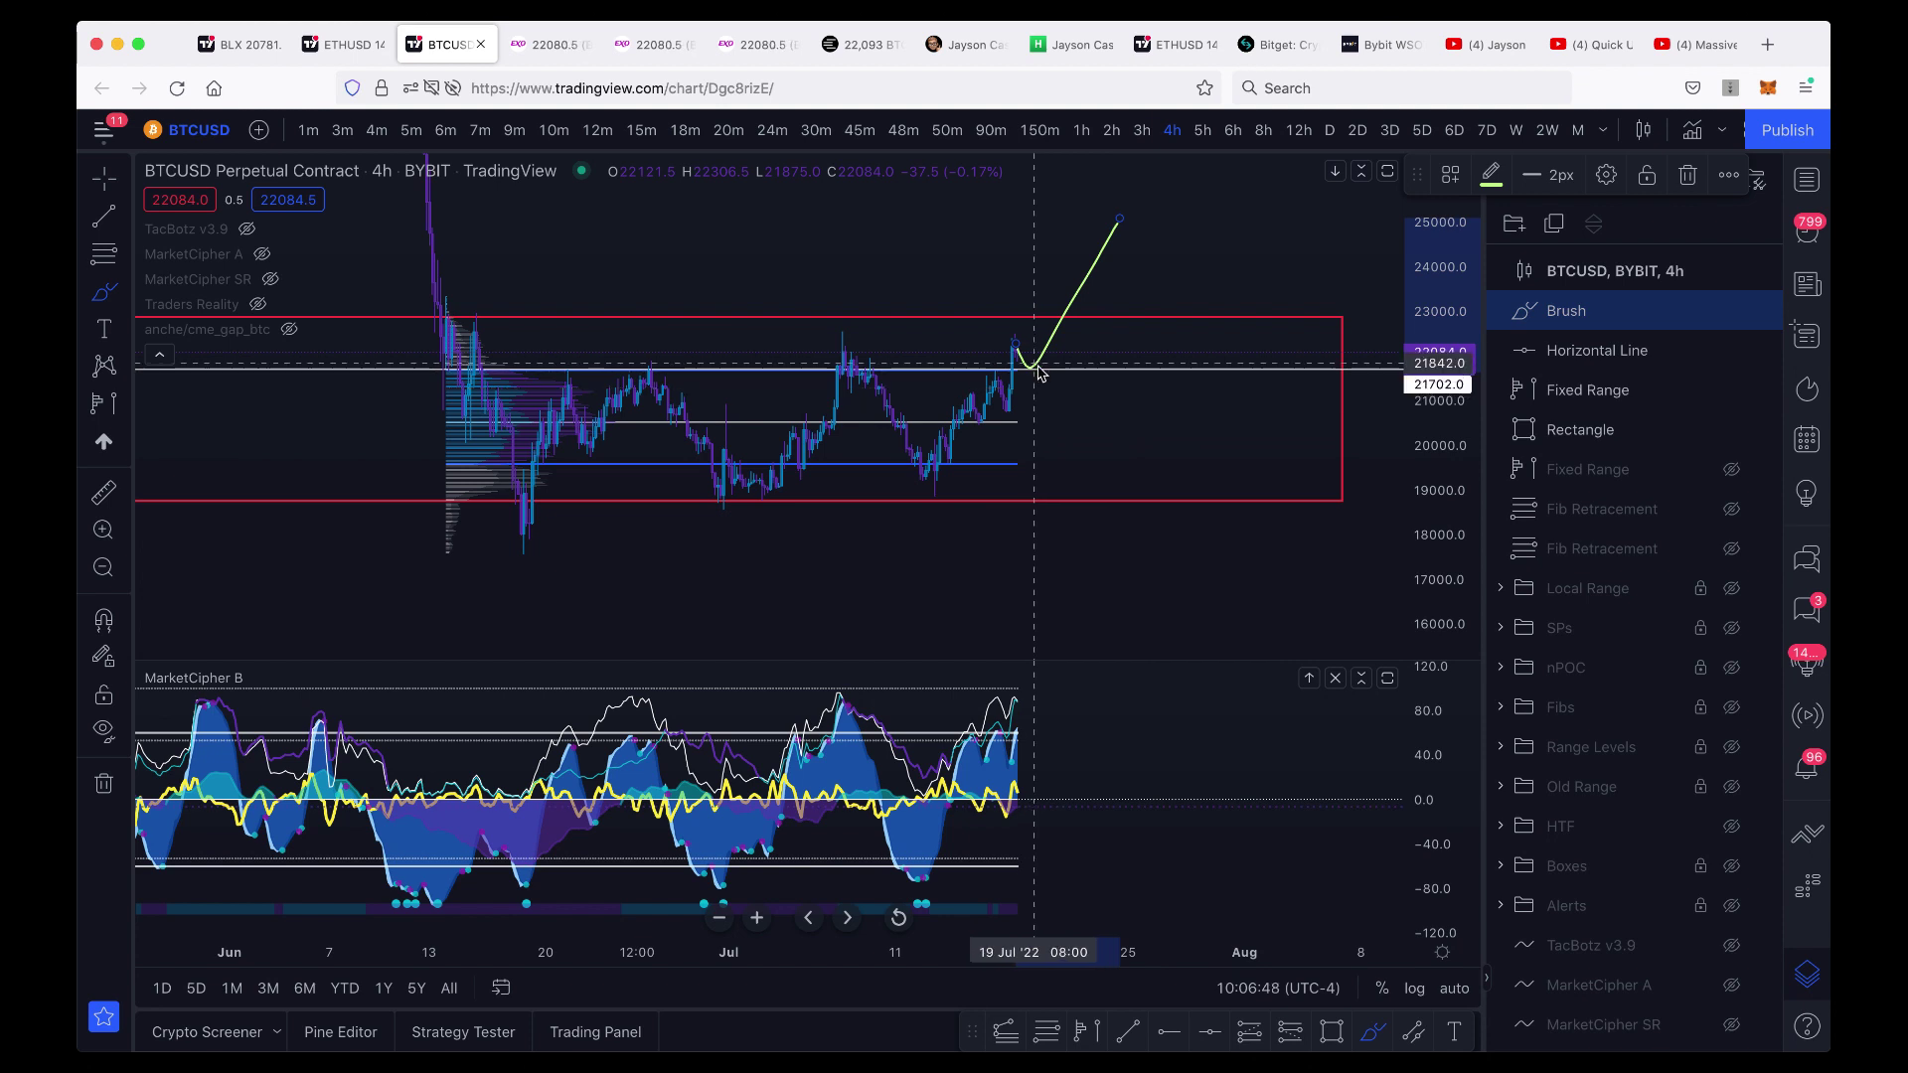
pyautogui.moveTo(1033, 376)
pyautogui.mouseDown()
pyautogui.moveTo(1025, 360)
pyautogui.moveTo(1013, 375)
pyautogui.mouseUp()
pyautogui.press('super+z')
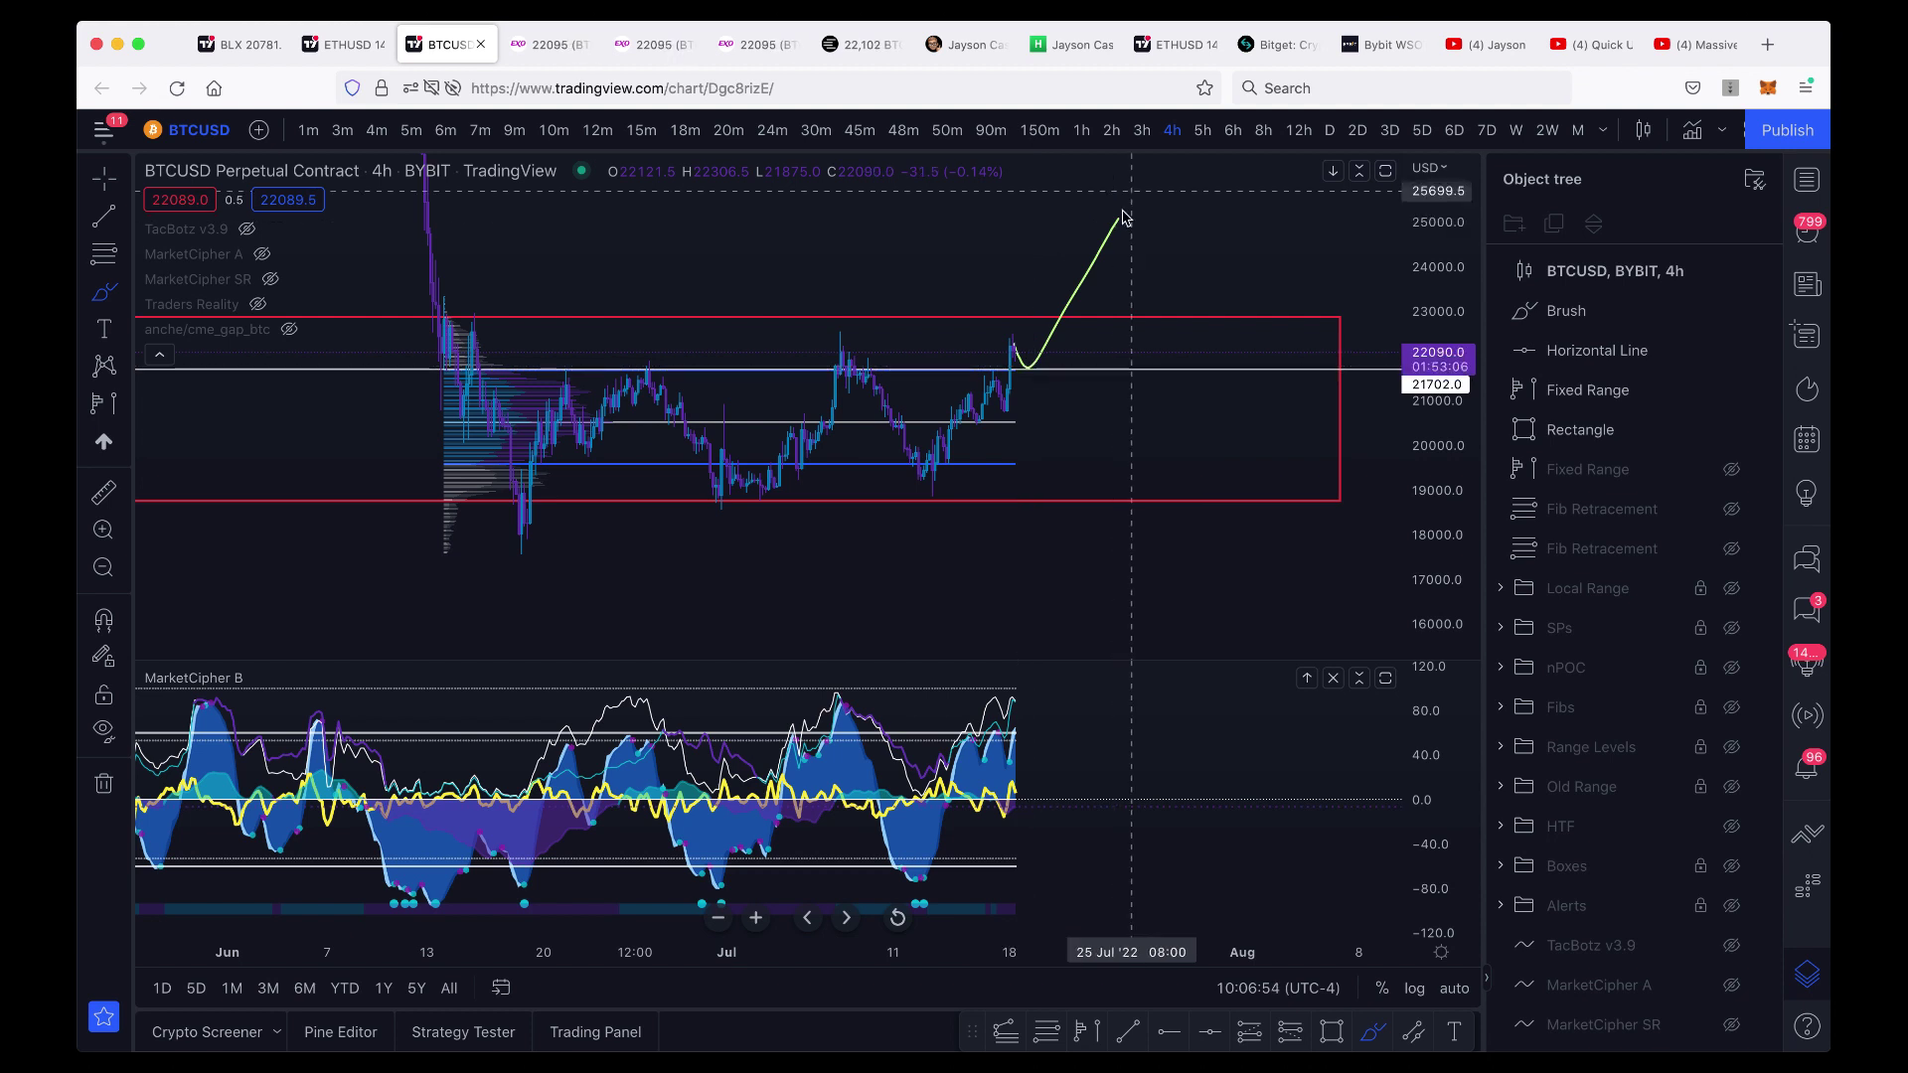
pyautogui.click(1098, 257)
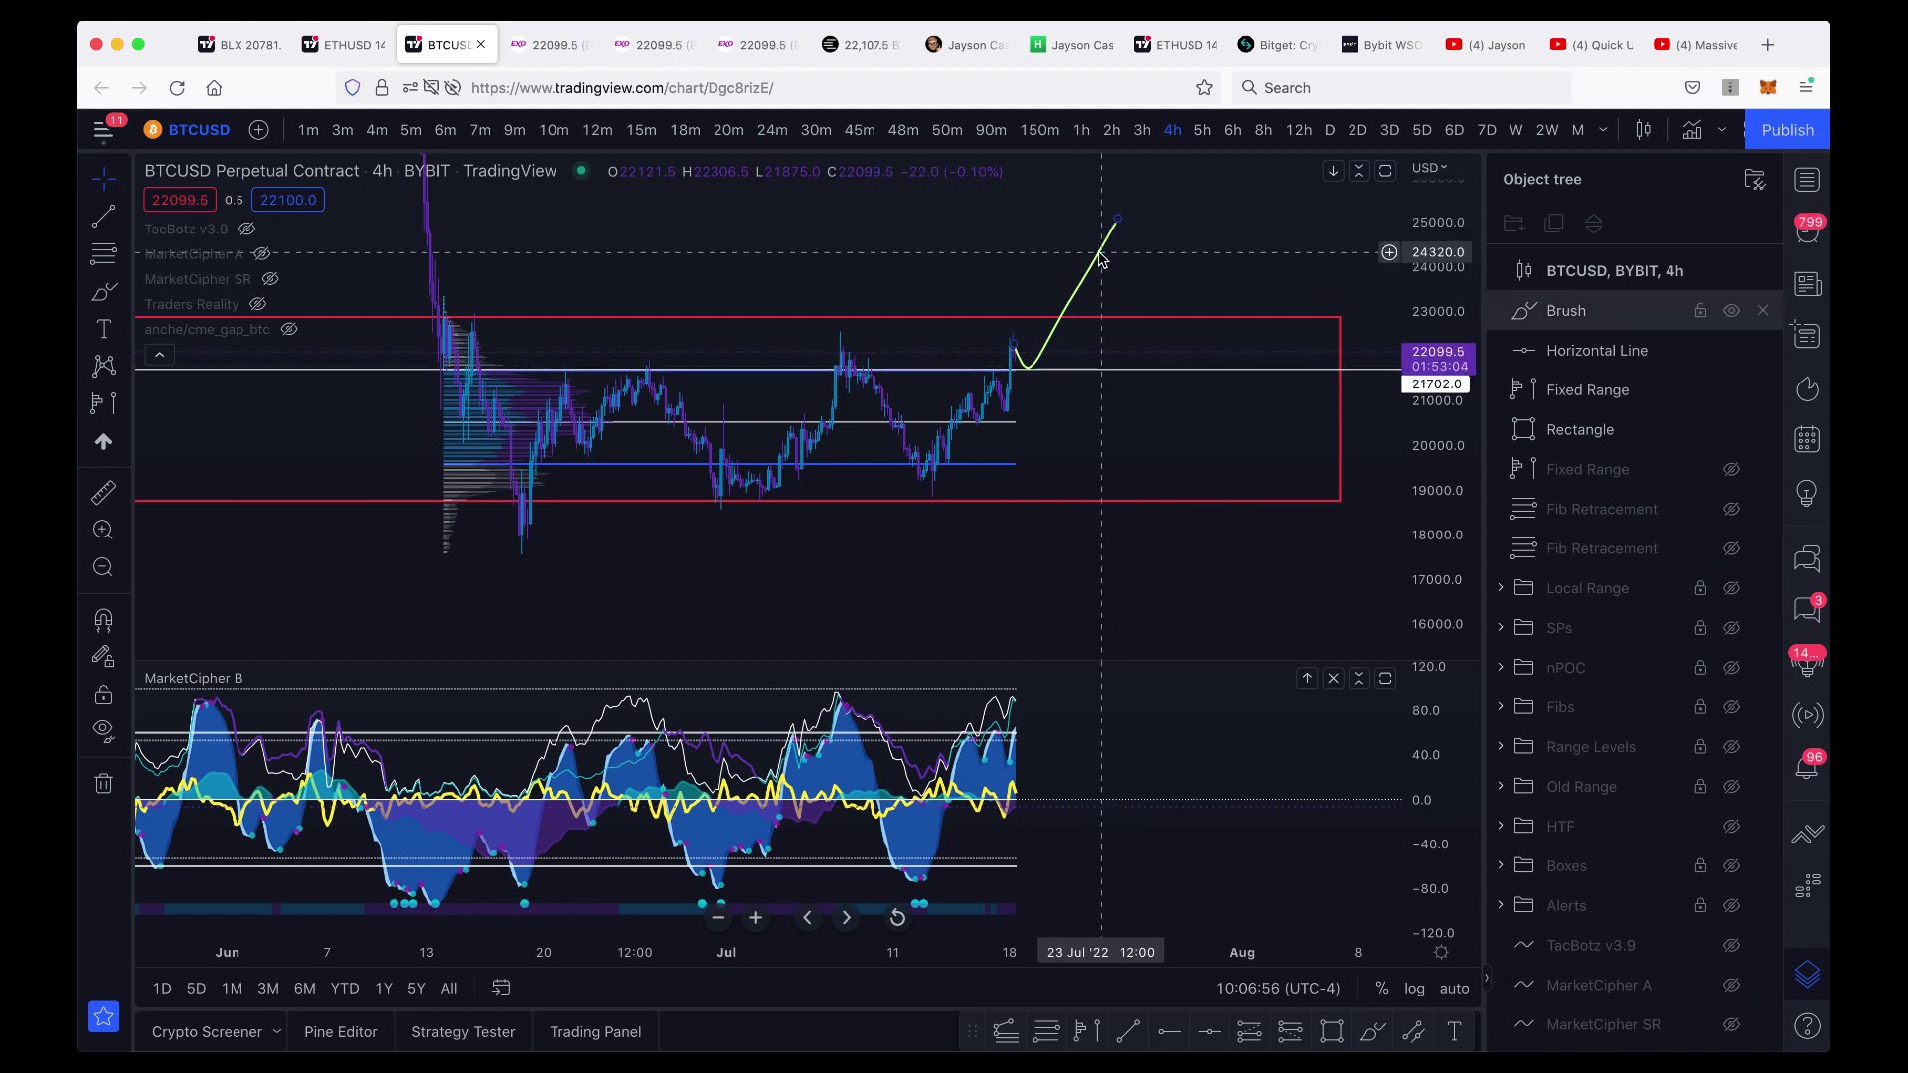
pyautogui.press('Delete')
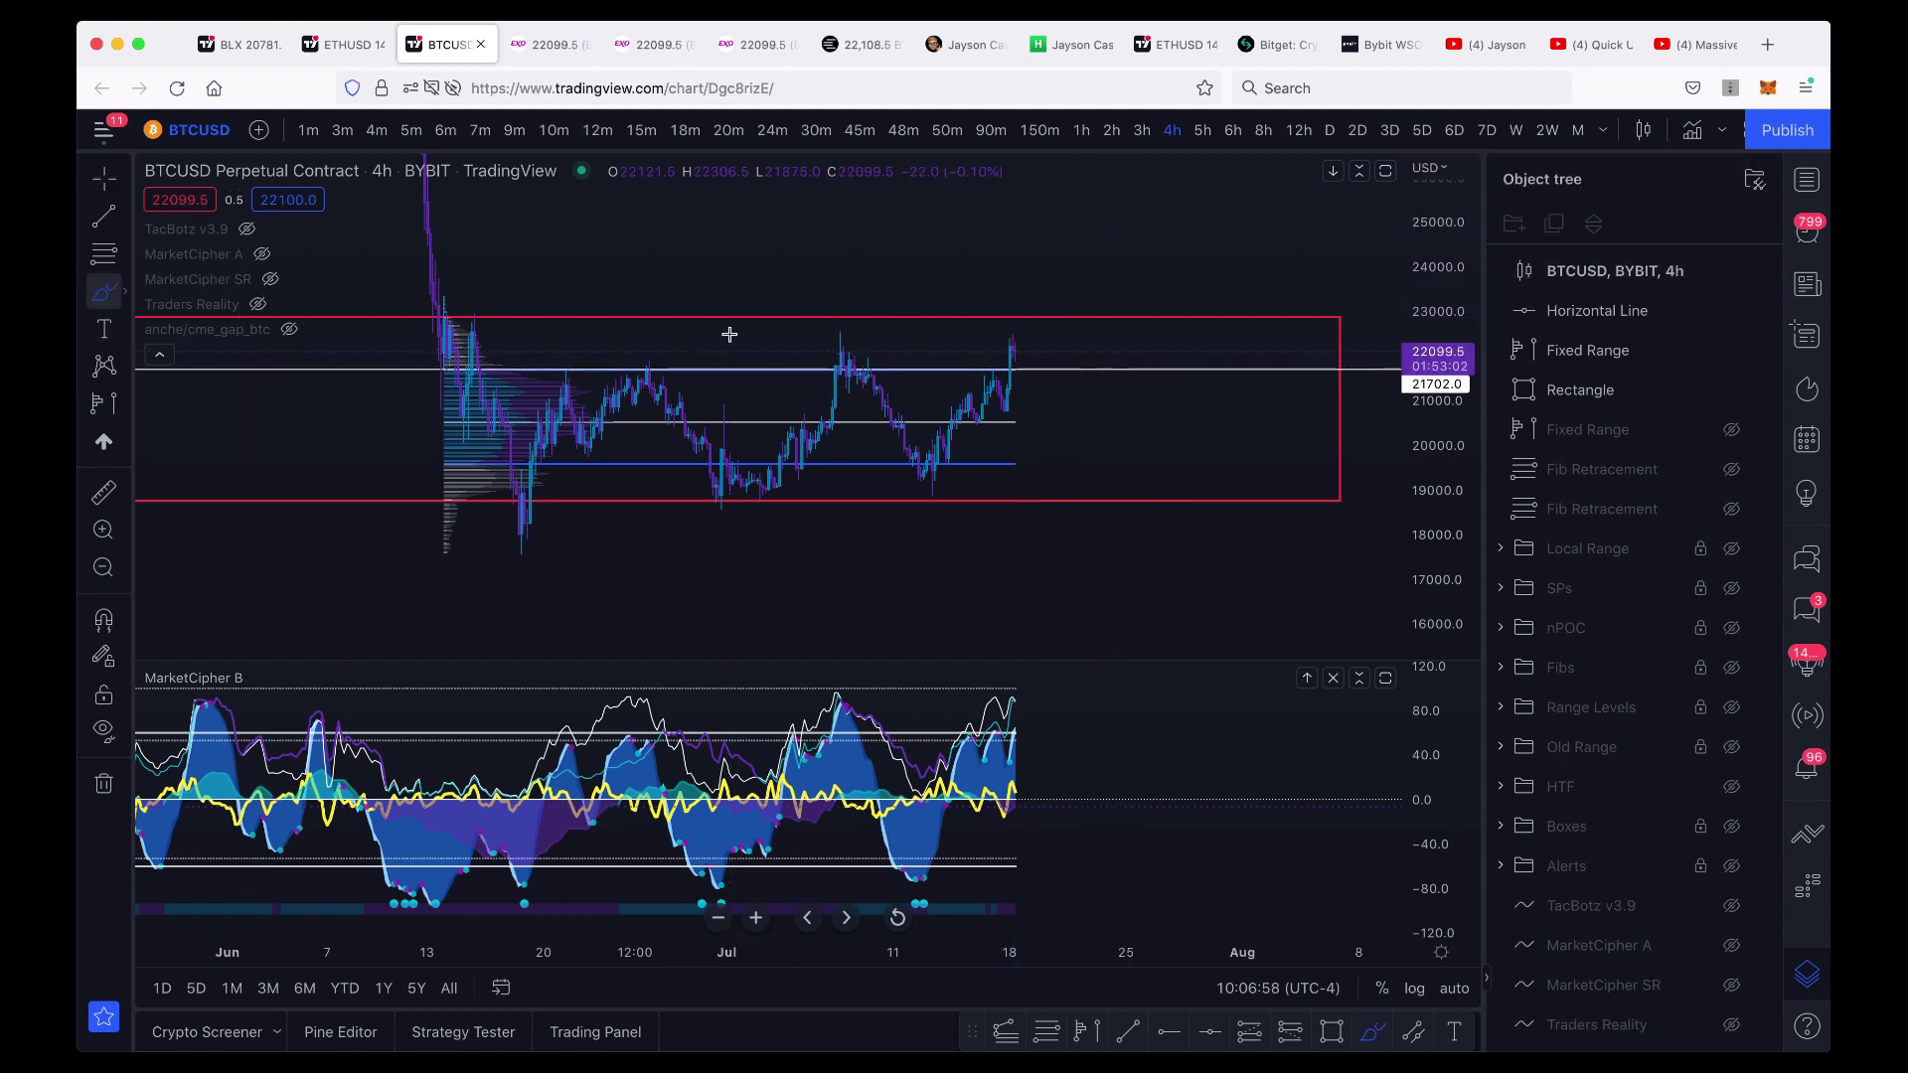
pyautogui.moveTo(1017, 379); pyautogui.dragTo(1030, 374)
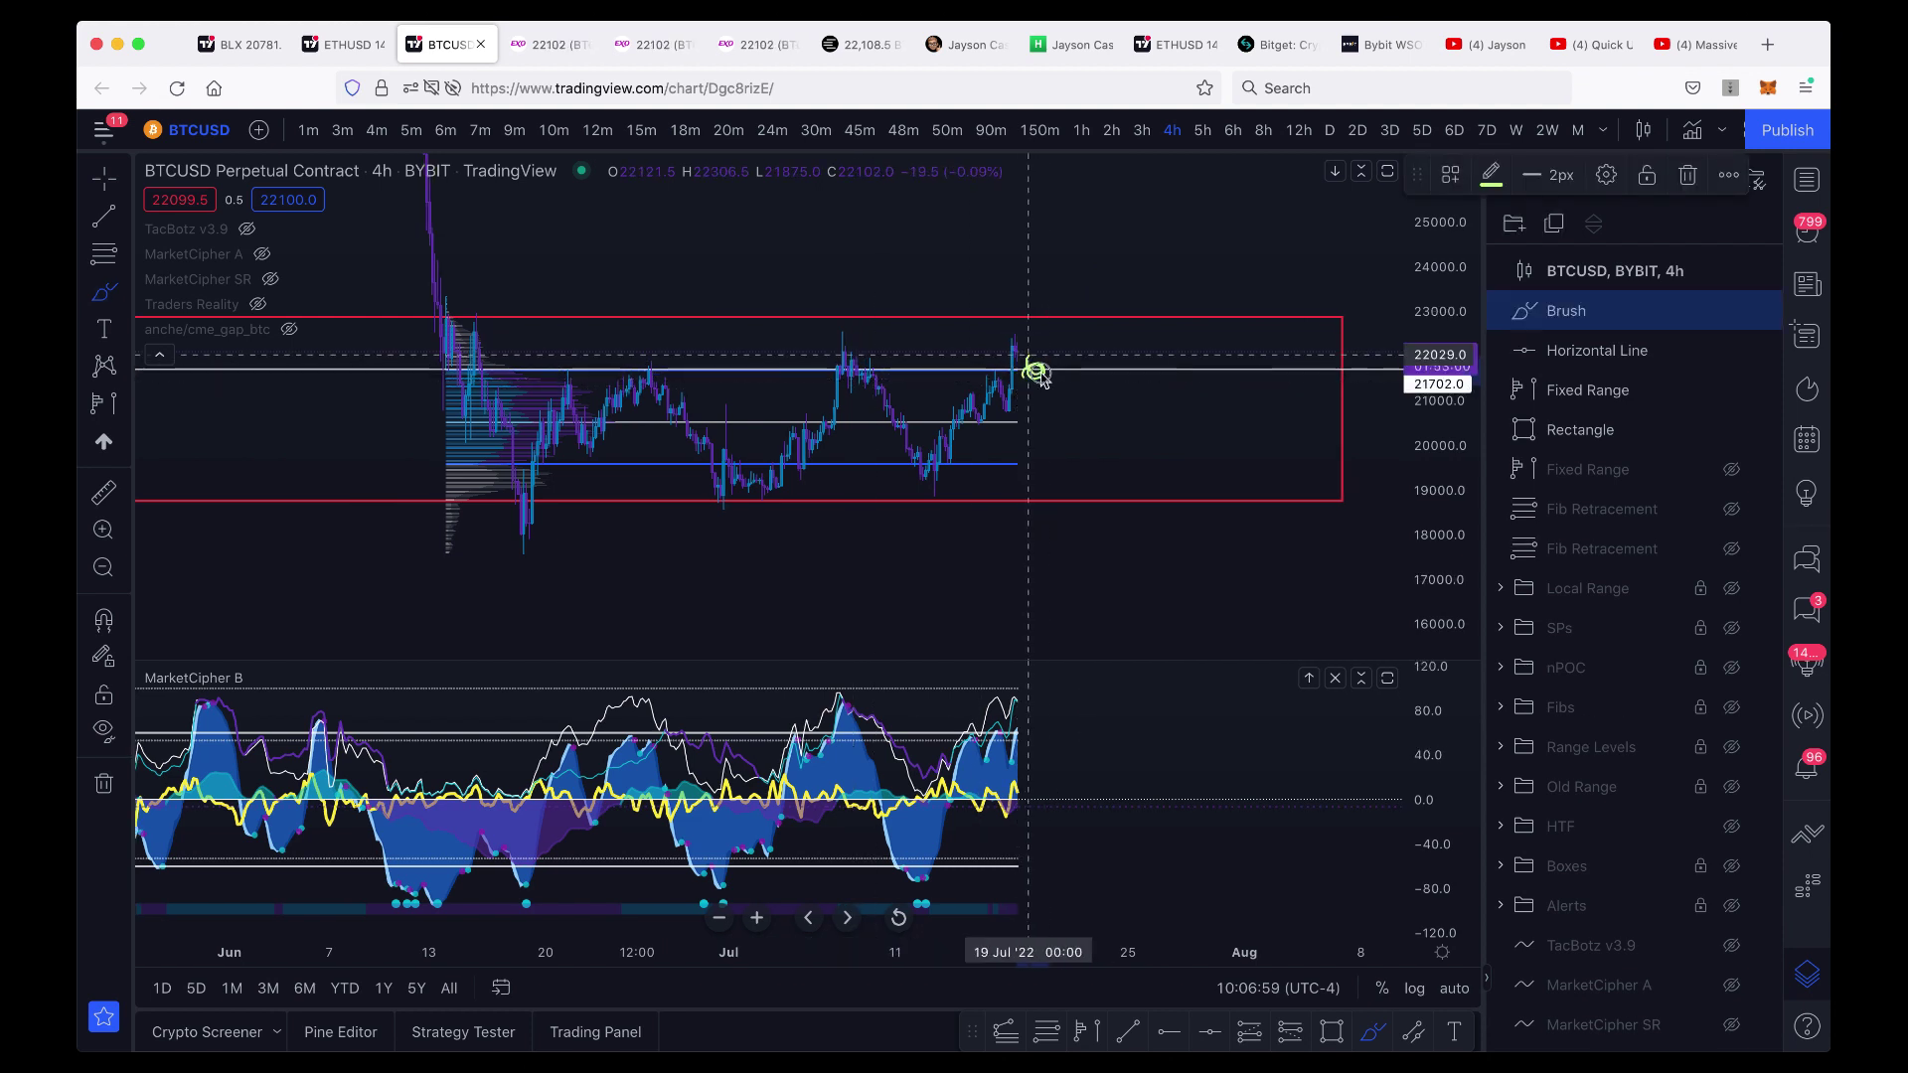
pyautogui.press('Delete')
# Collapse the indicator legend and delete the red range rectangle.
pyautogui.hscroll(-3, 1114, 425)
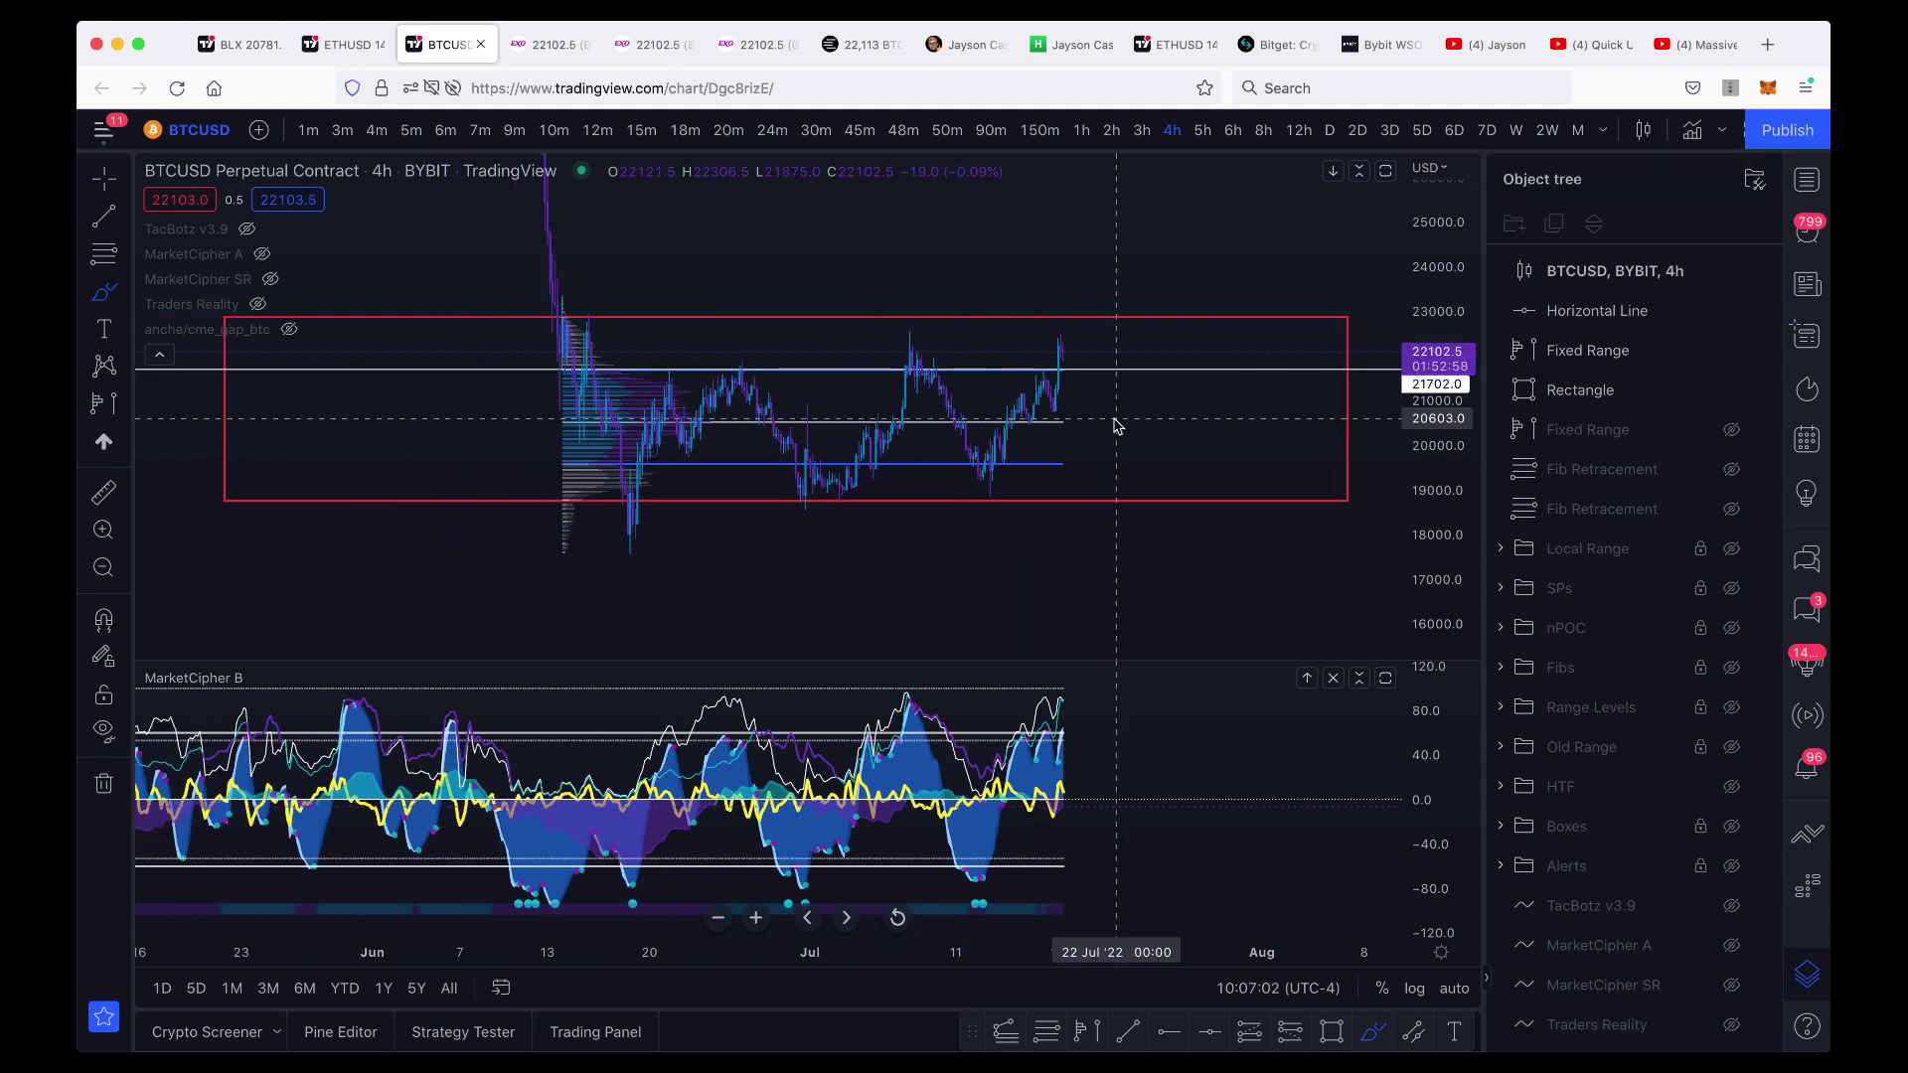
pyautogui.click(159, 352)
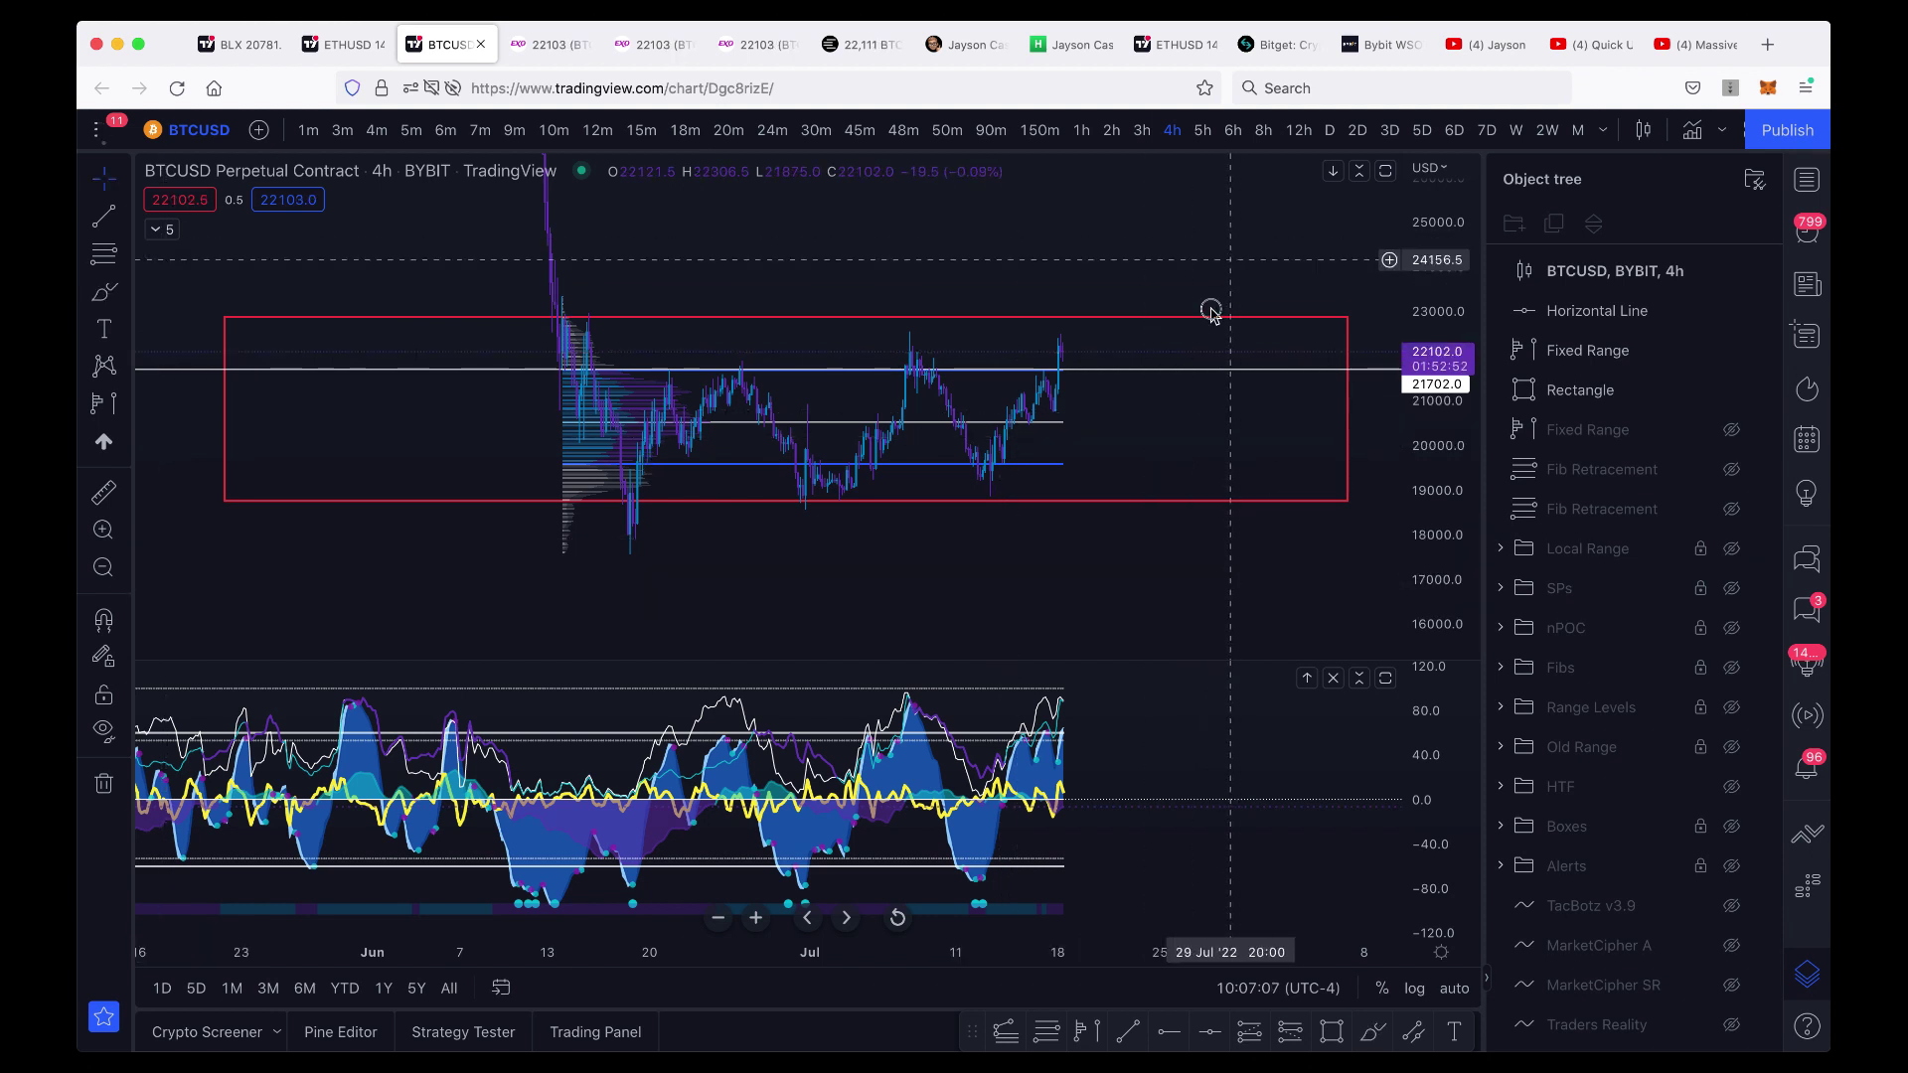
pyautogui.moveTo(1209, 311); pyautogui.dragTo(1162, 408)
pyautogui.click(1165, 459)
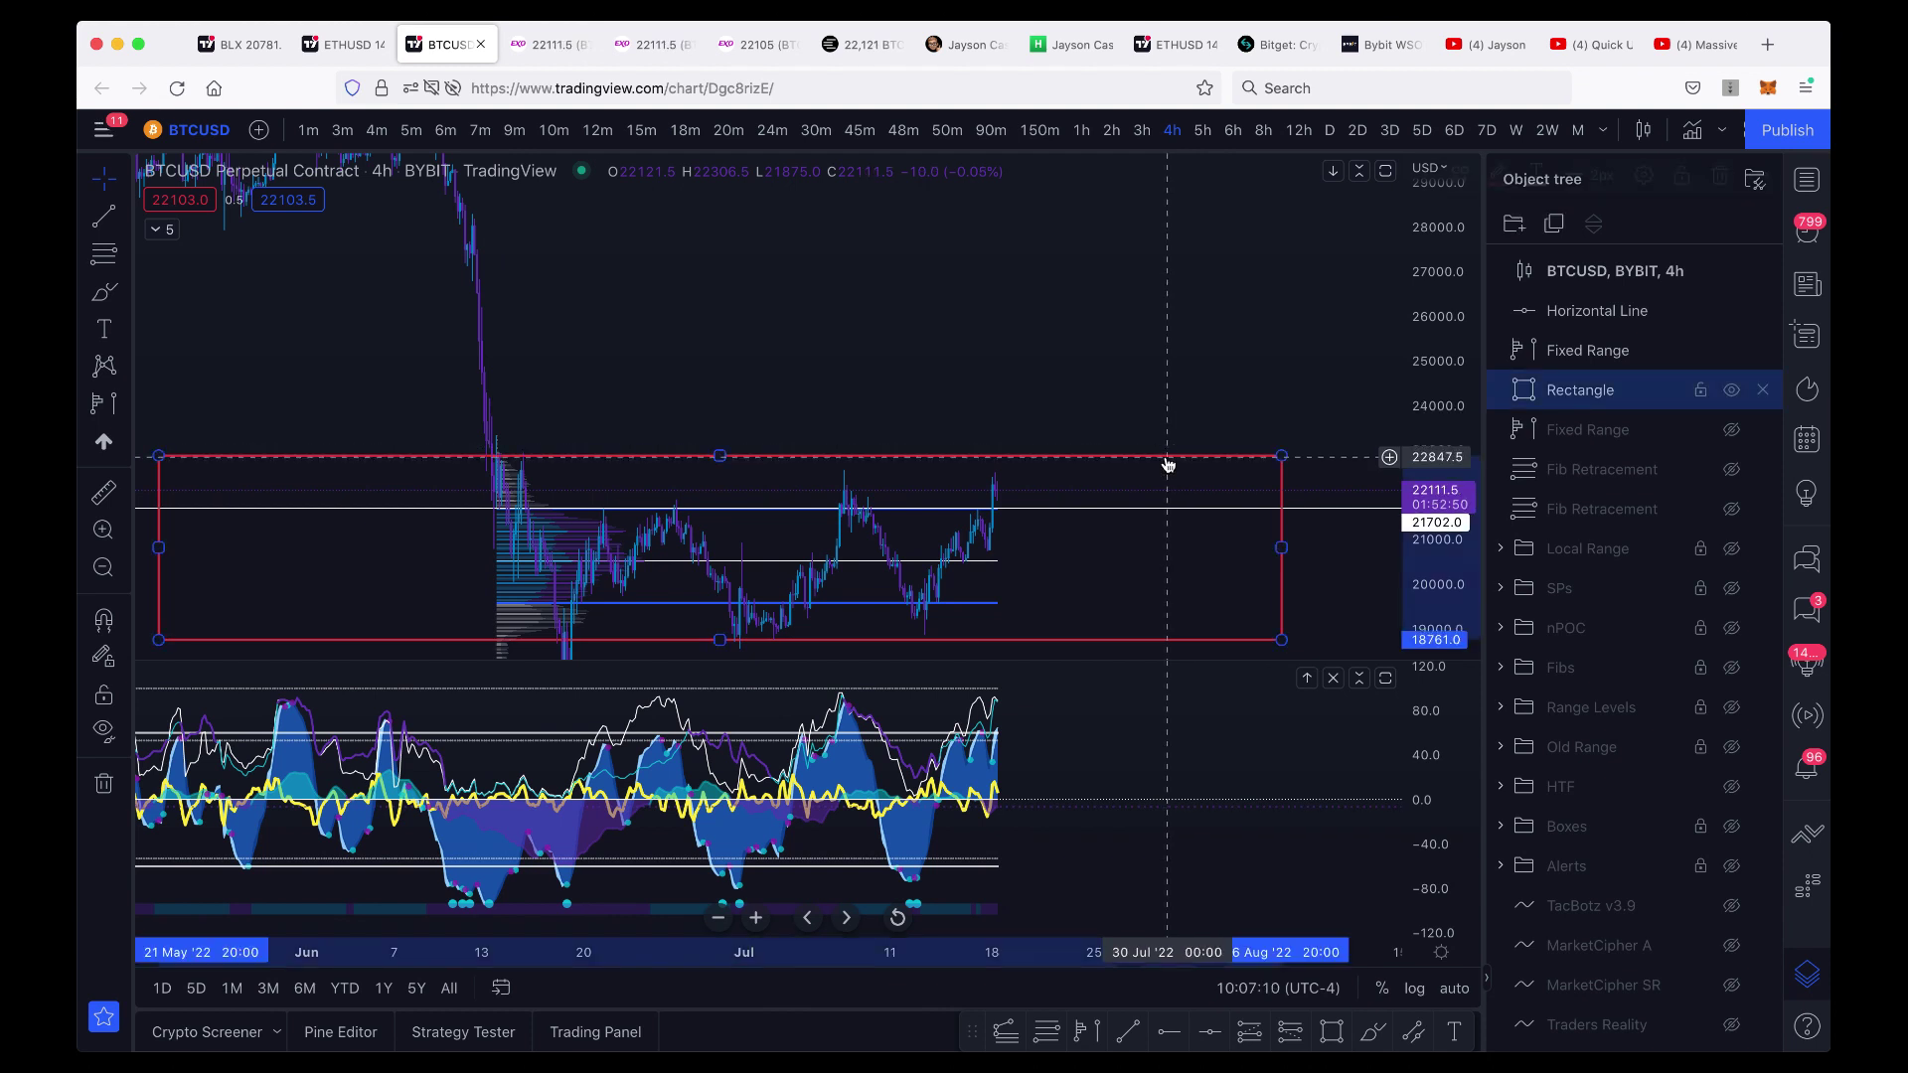
pyautogui.press('Delete')
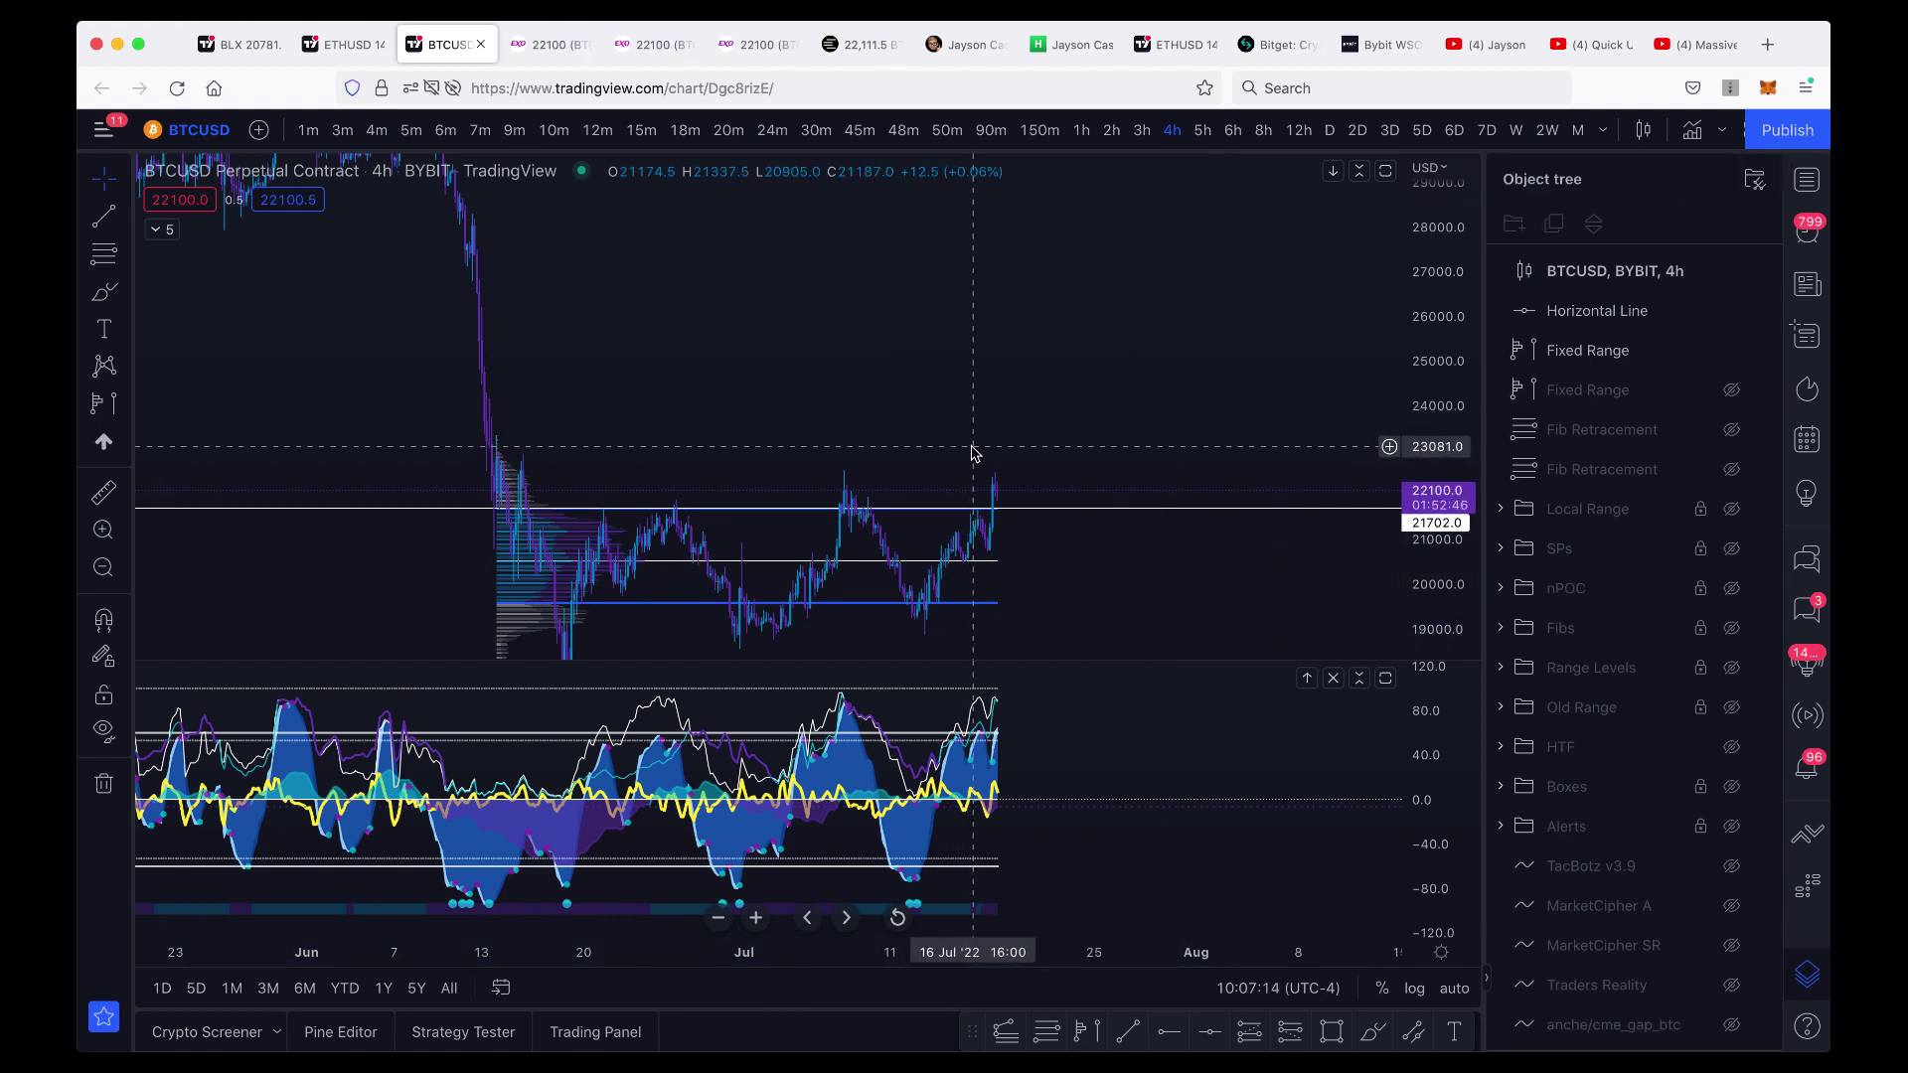
# Add a second horizontal line at 23081.0 and select the Rectangle tool.
pyautogui.hotkey('alt', 'h')
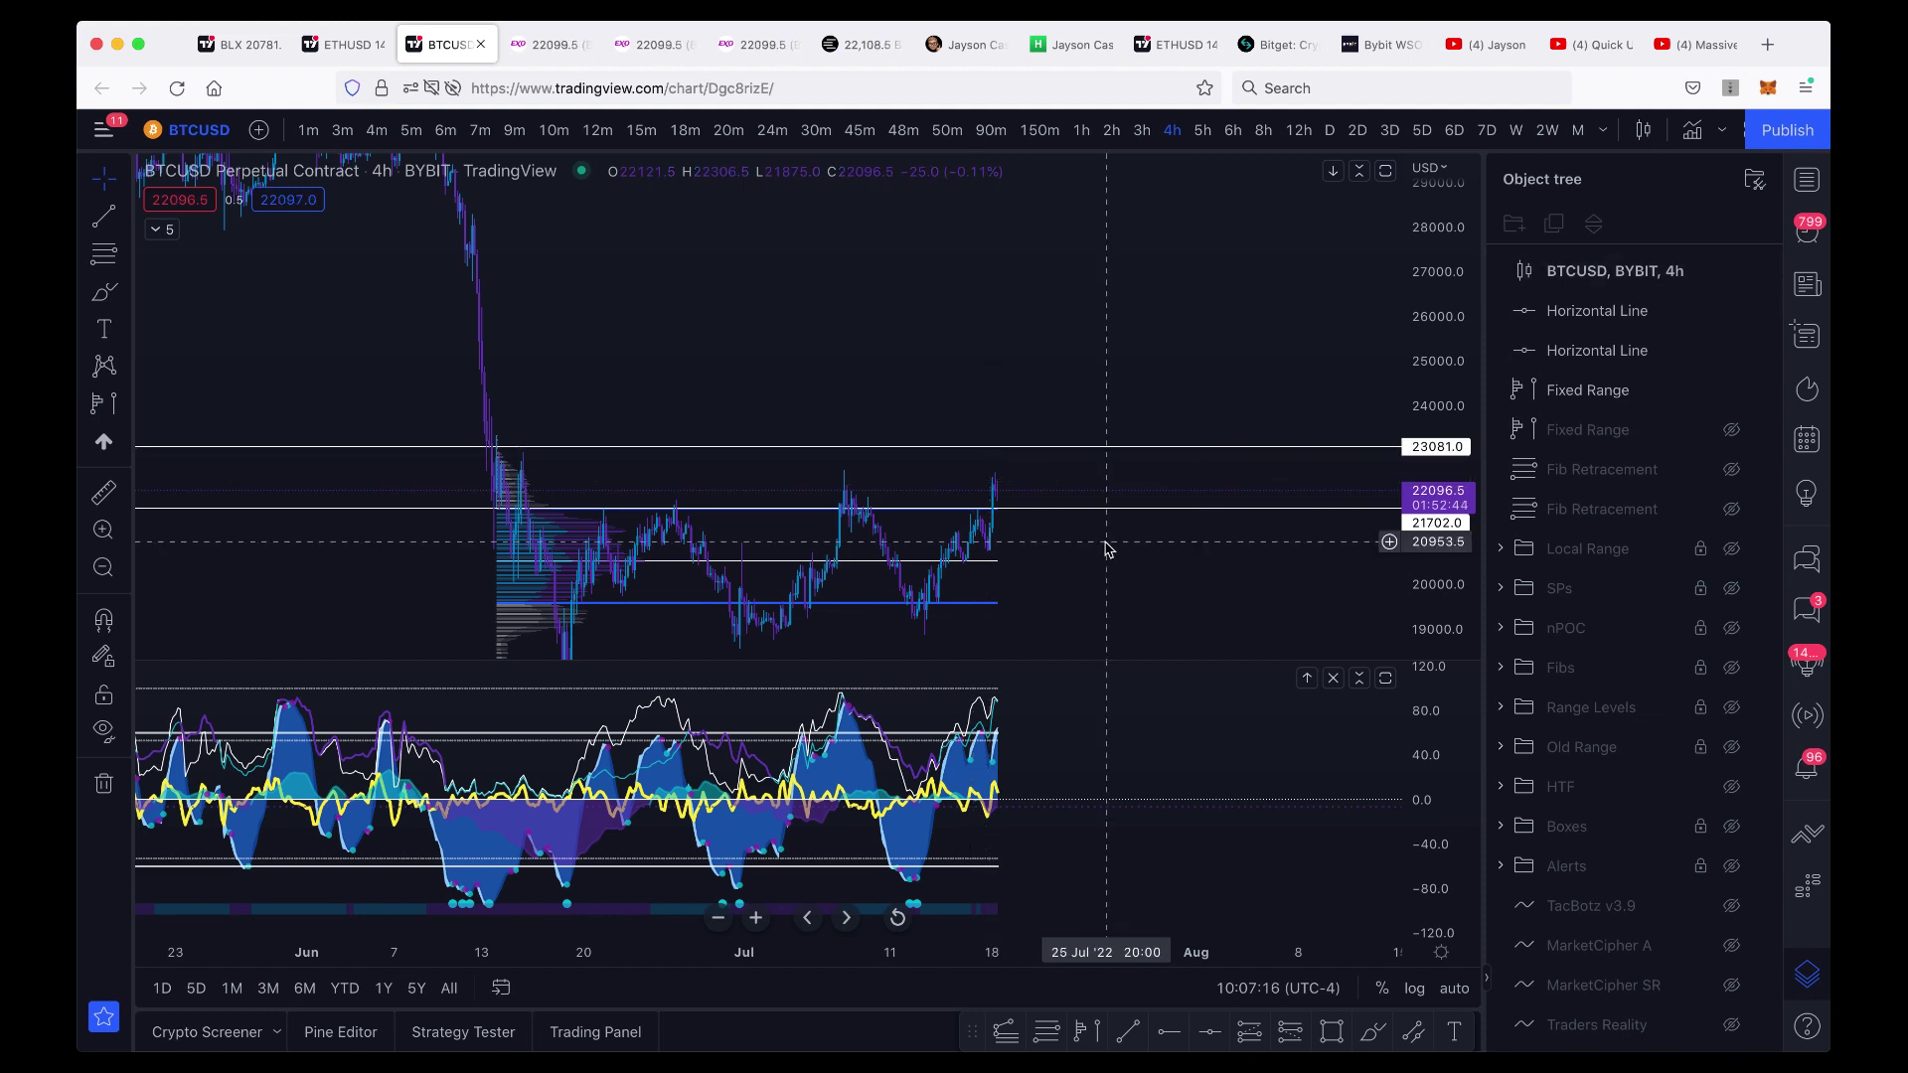
pyautogui.scroll(-5, 1108, 546)
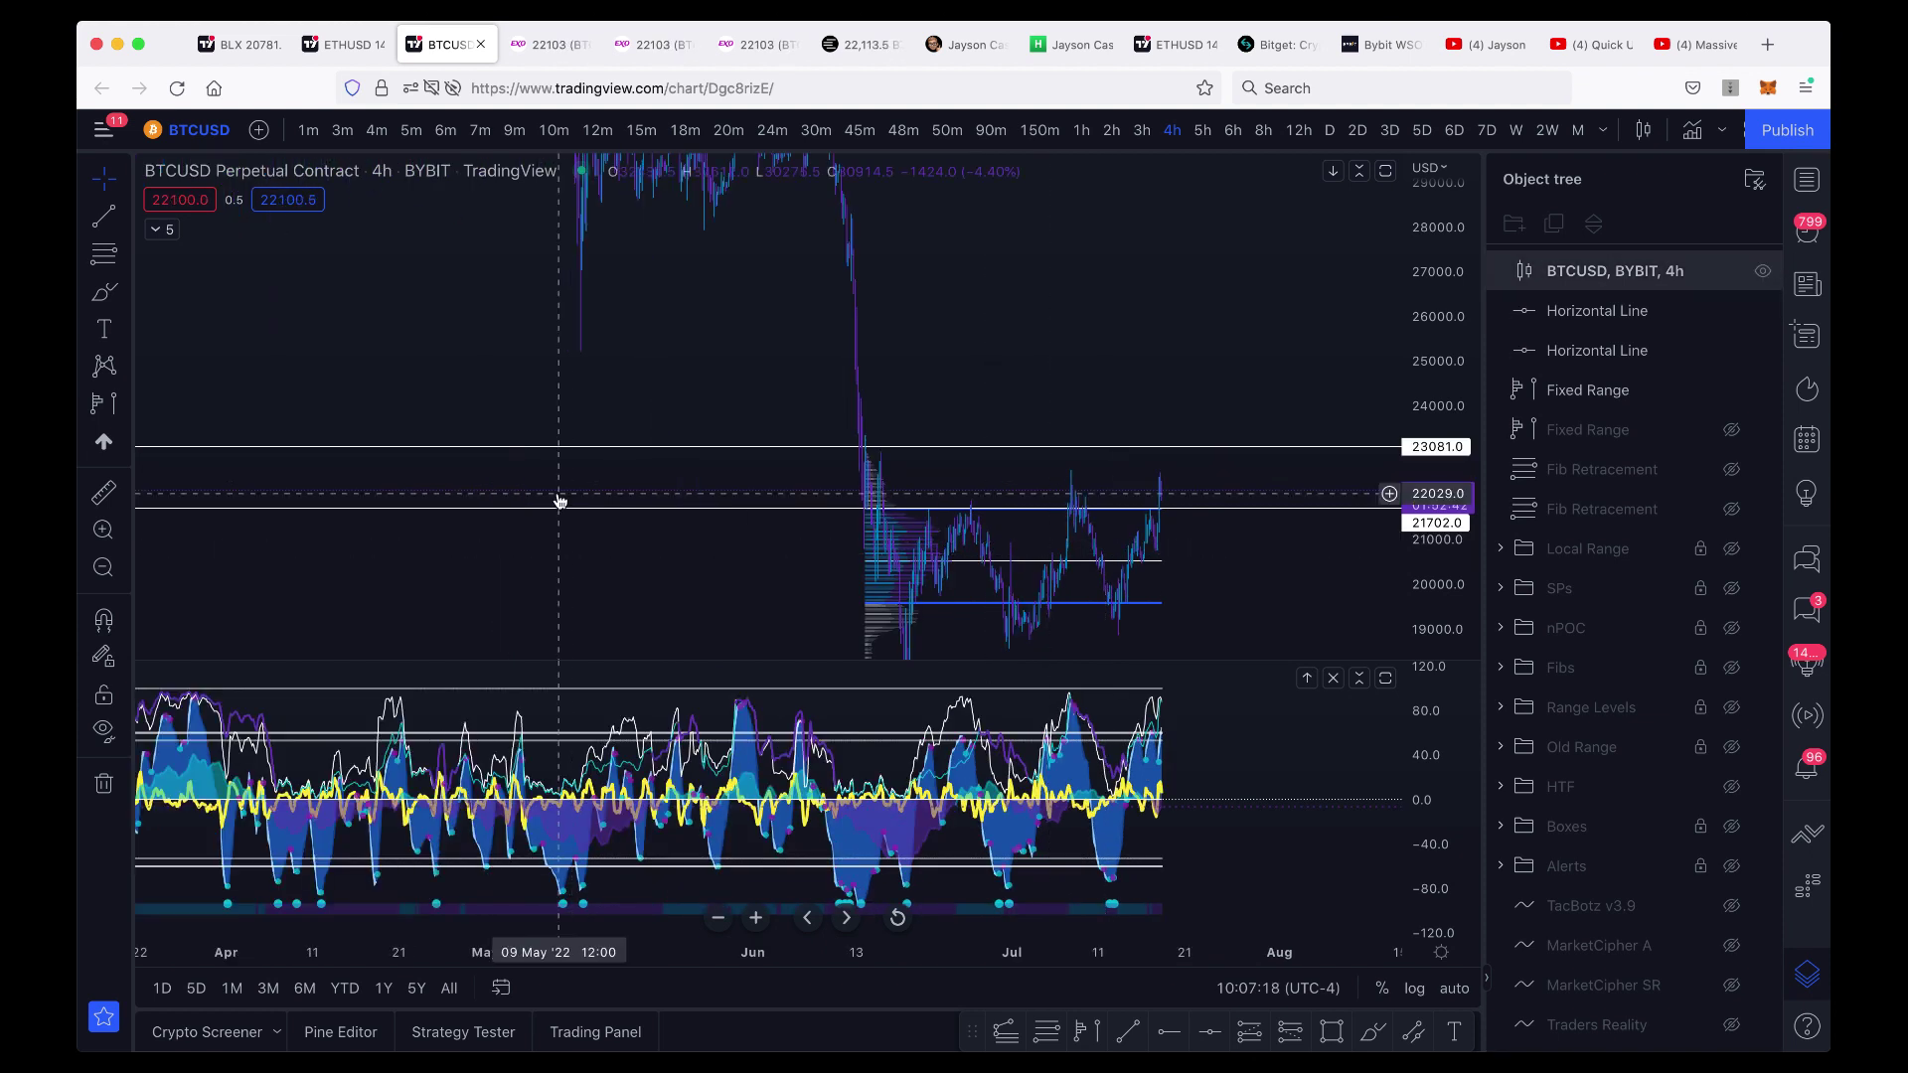
pyautogui.click(123, 298)
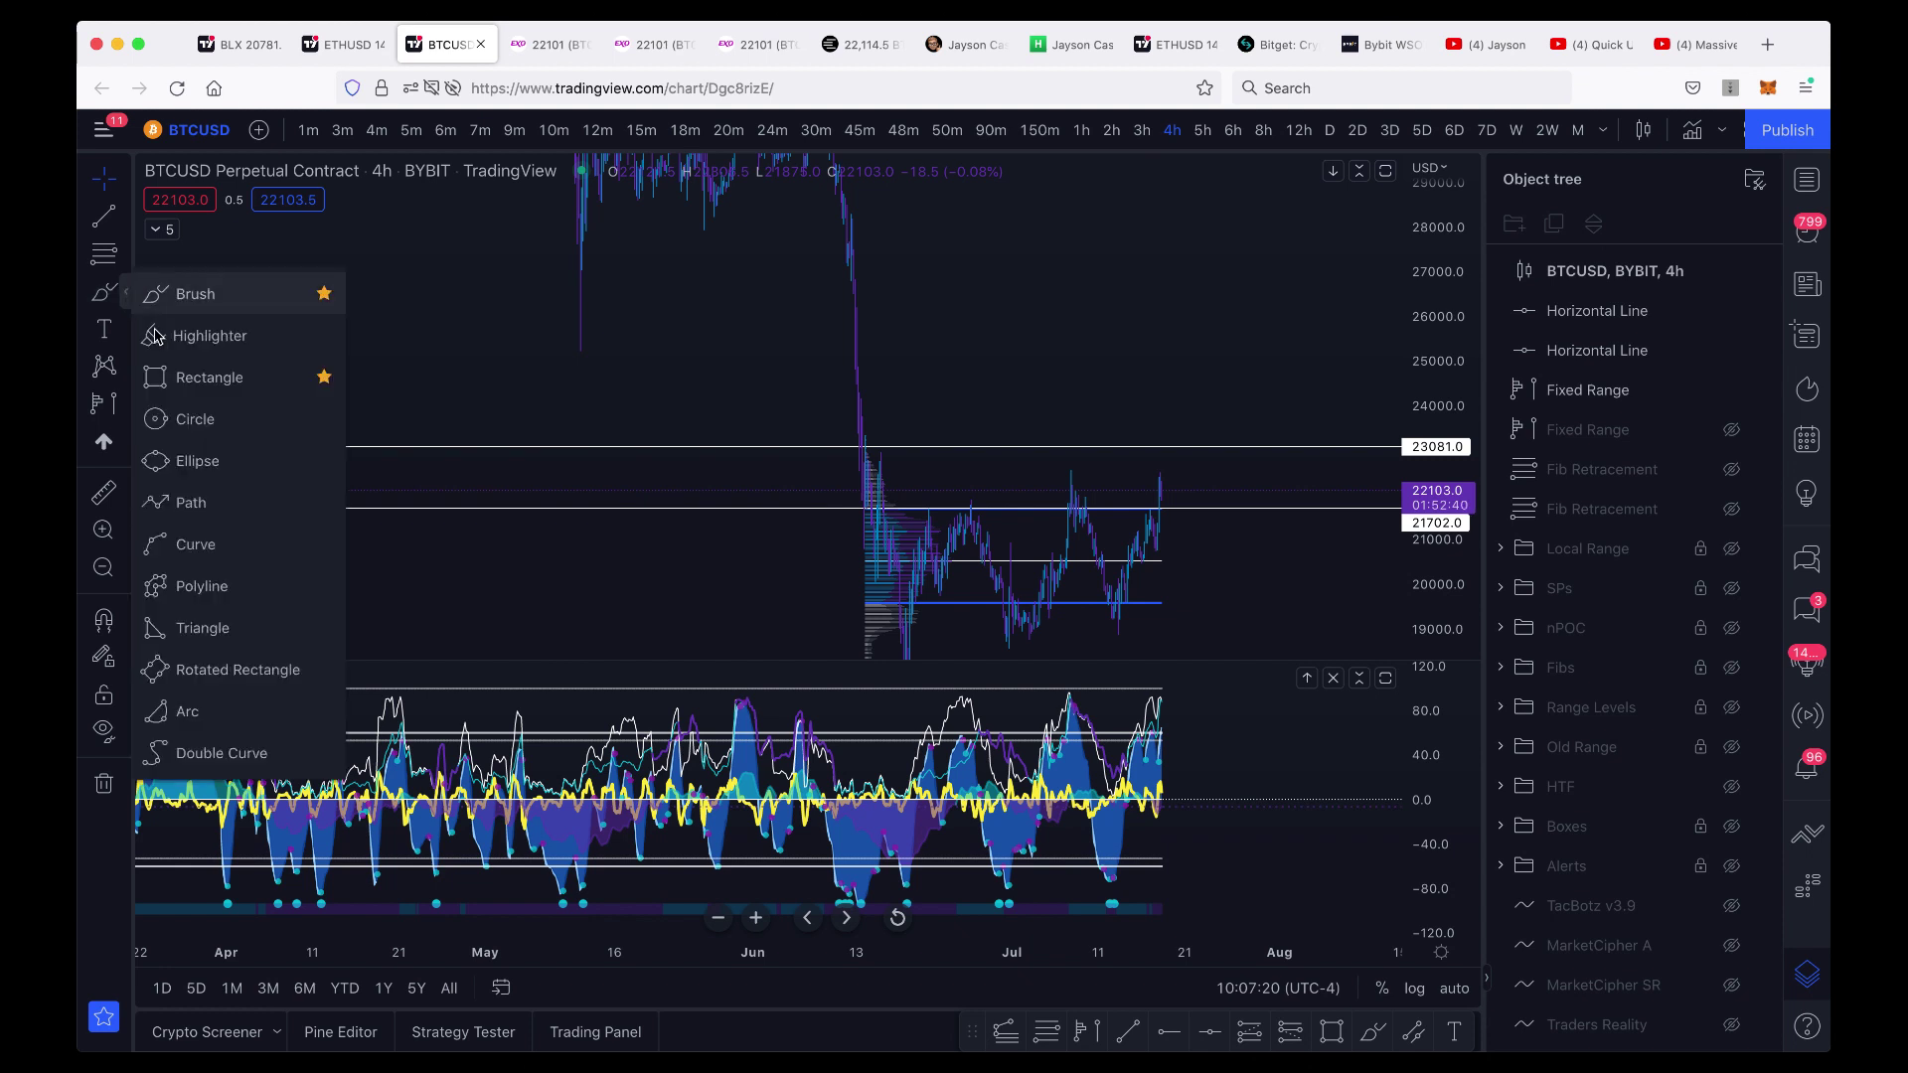
pyautogui.click(187, 377)
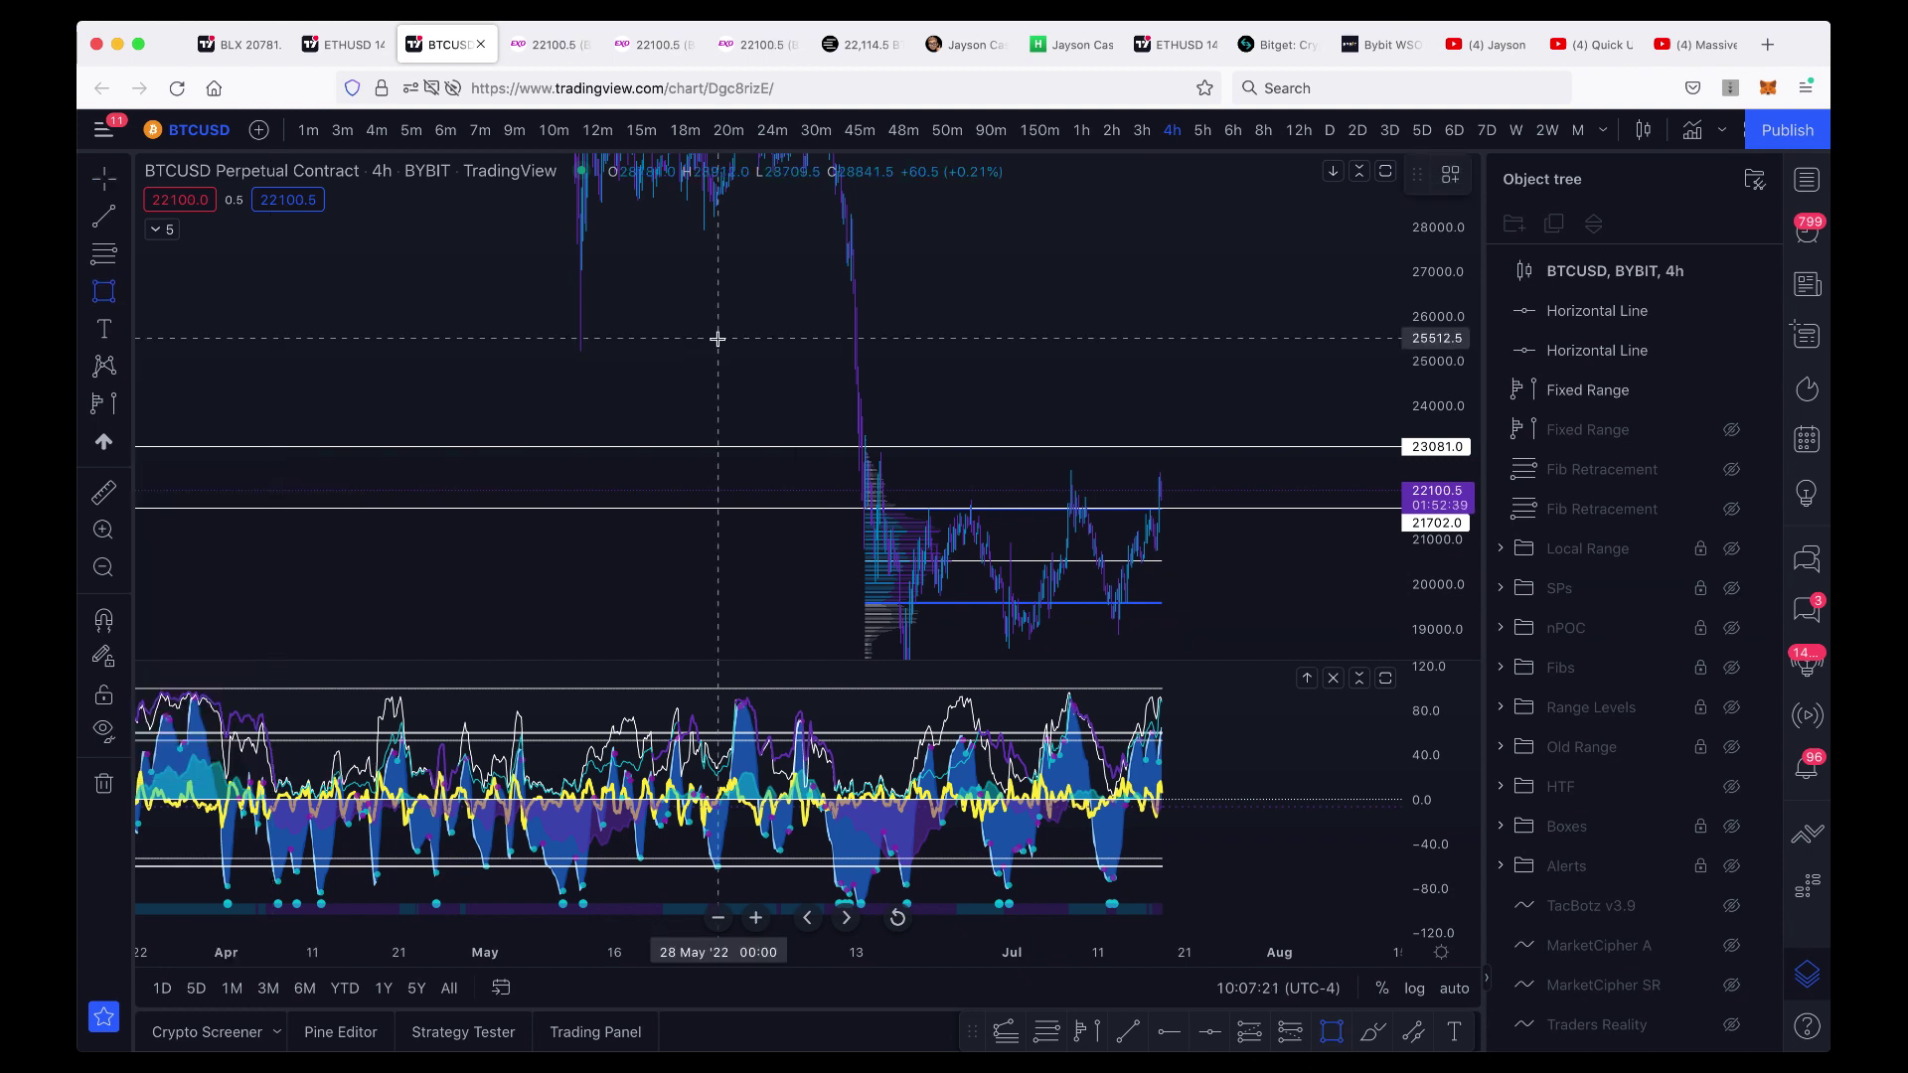
pyautogui.click(861, 433)
pyautogui.click(1182, 433)
pyautogui.moveTo(1227, 449); pyautogui.dragTo(1272, 467)
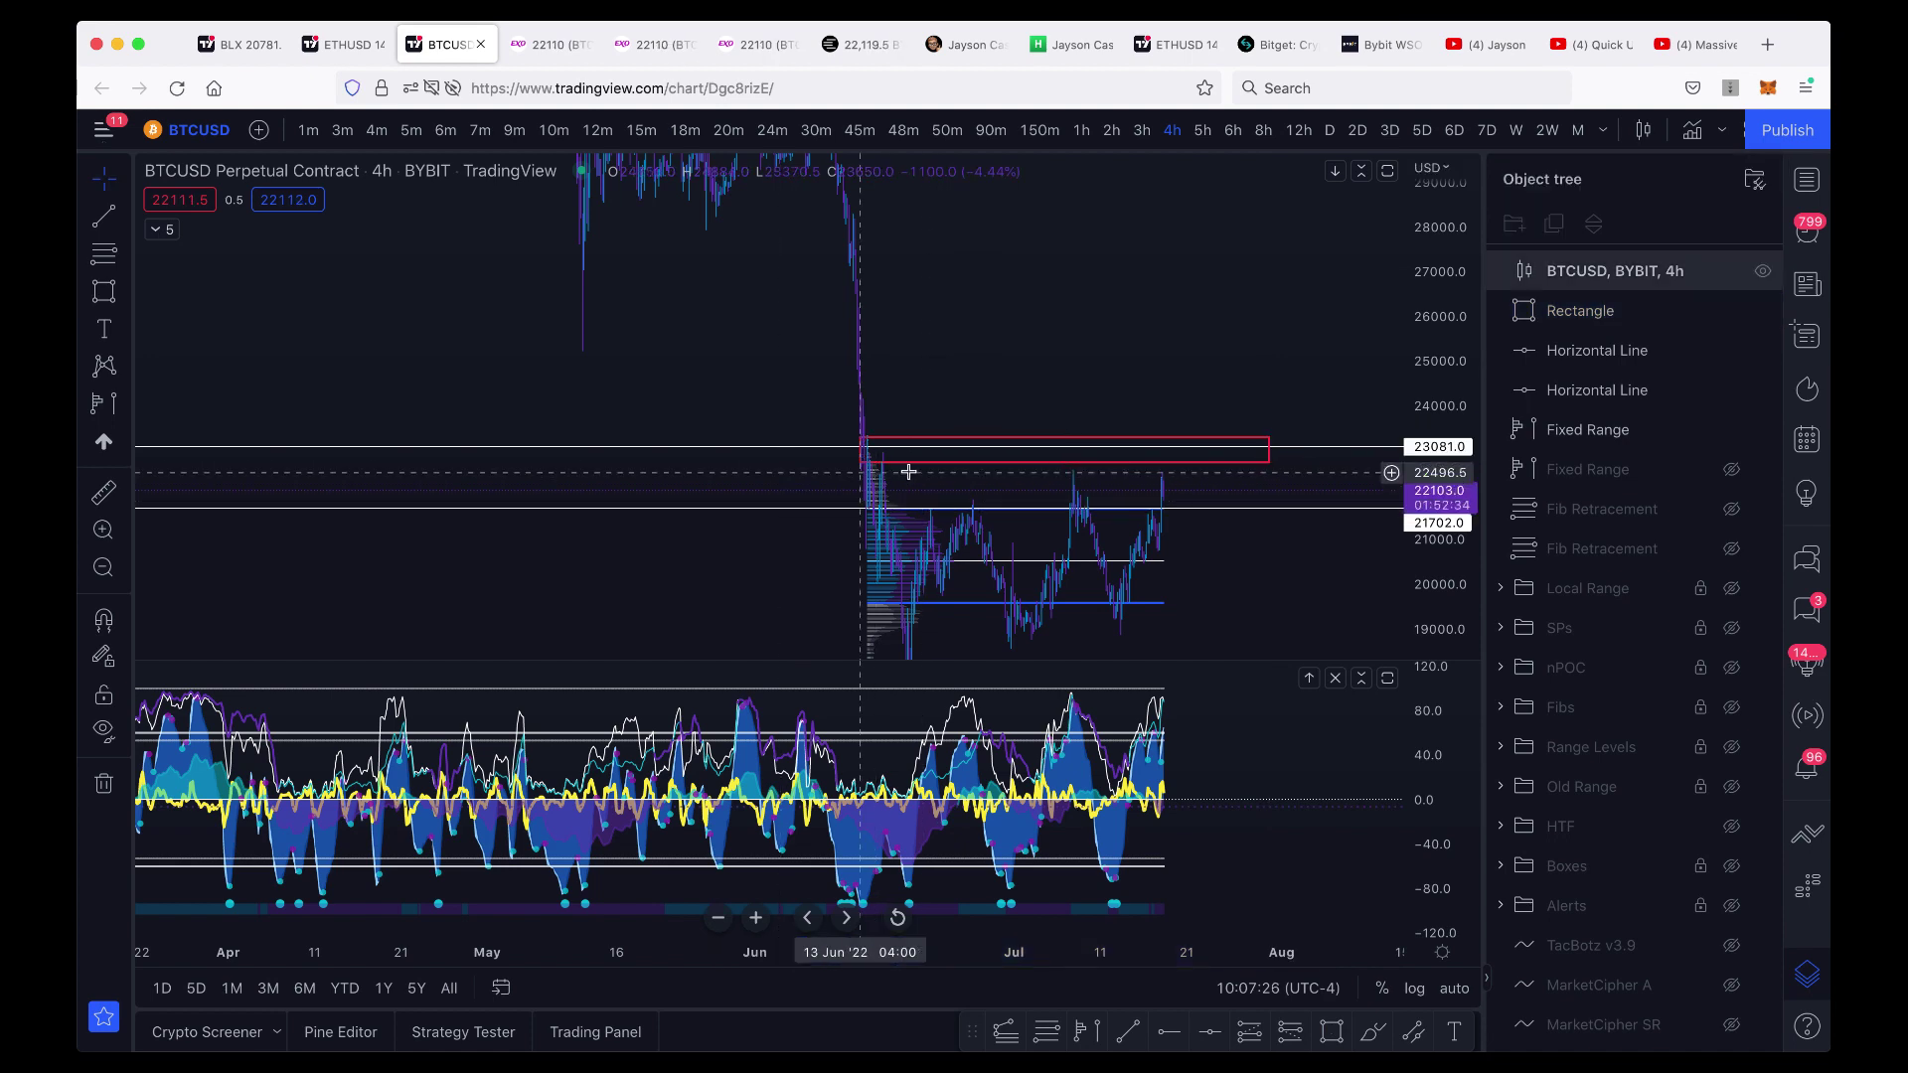
pyautogui.press('Escape')
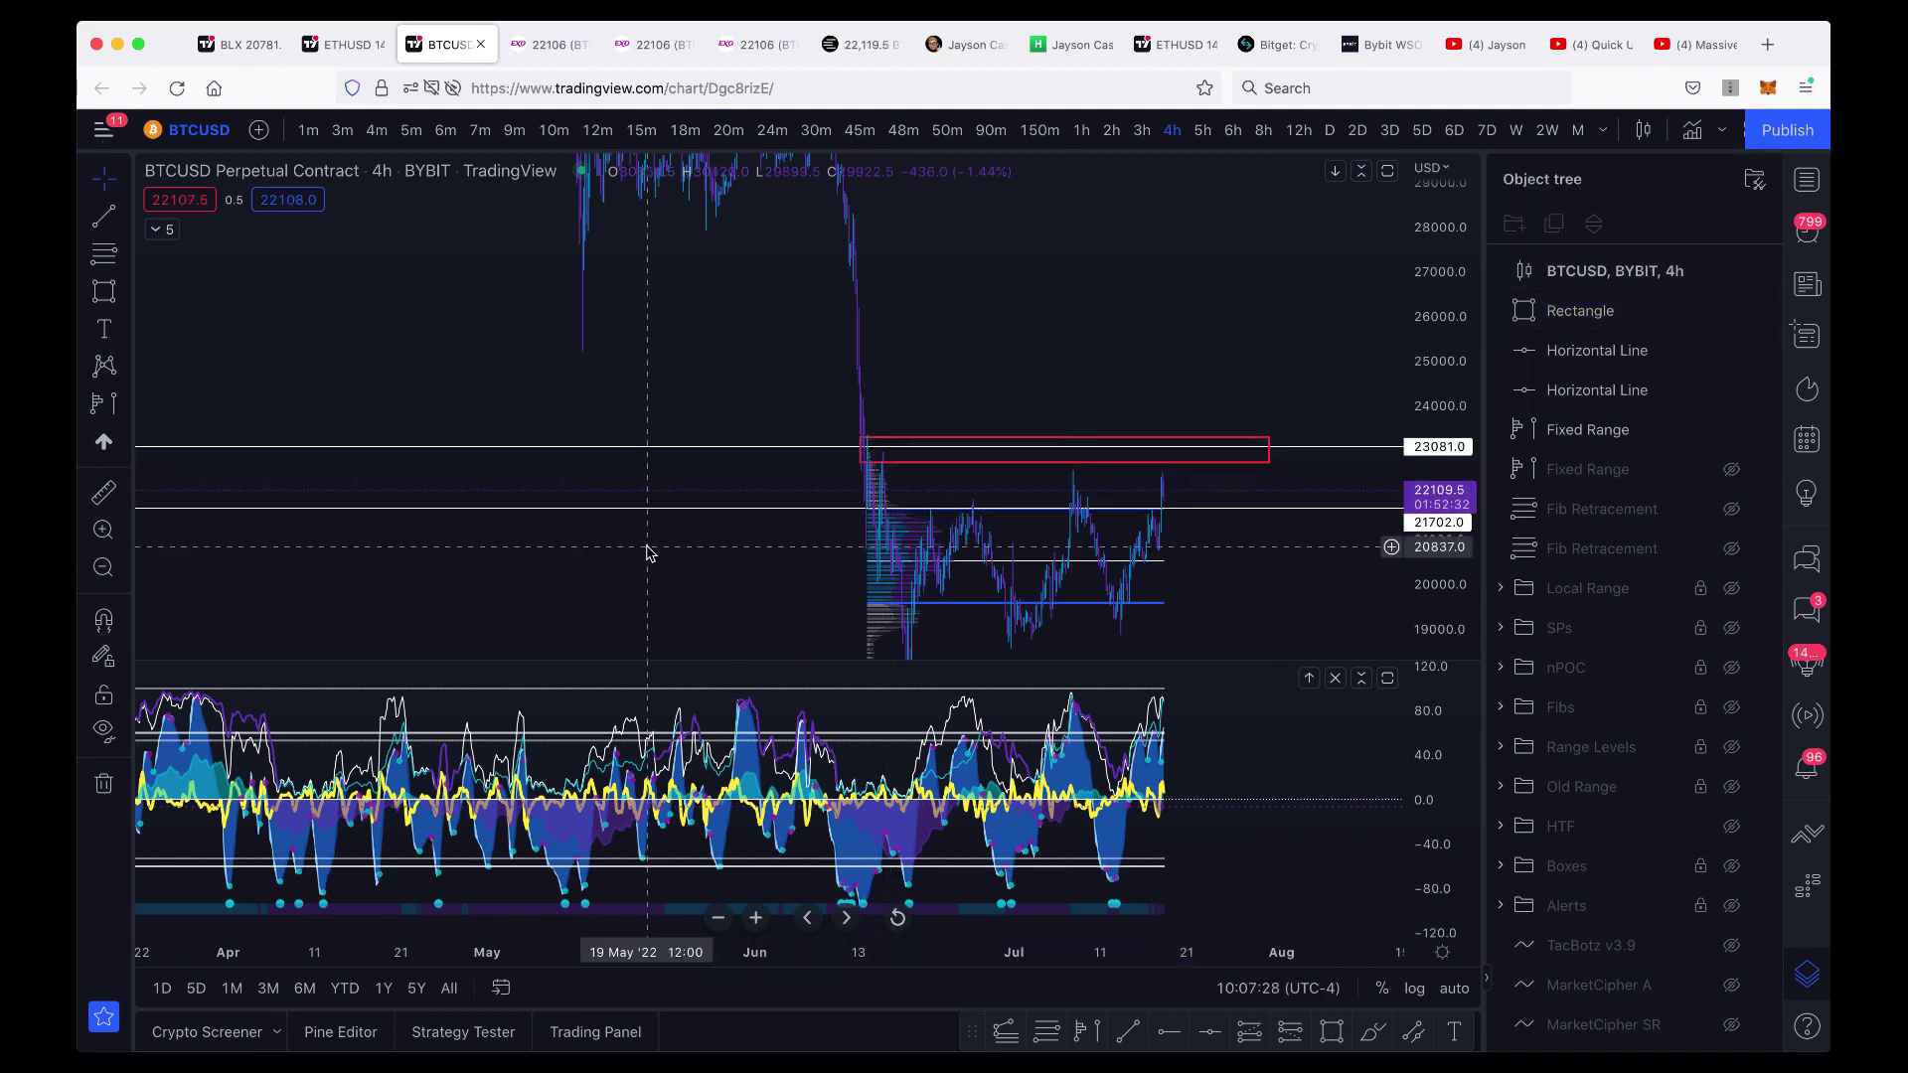
pyautogui.hscroll(10, 645, 551)
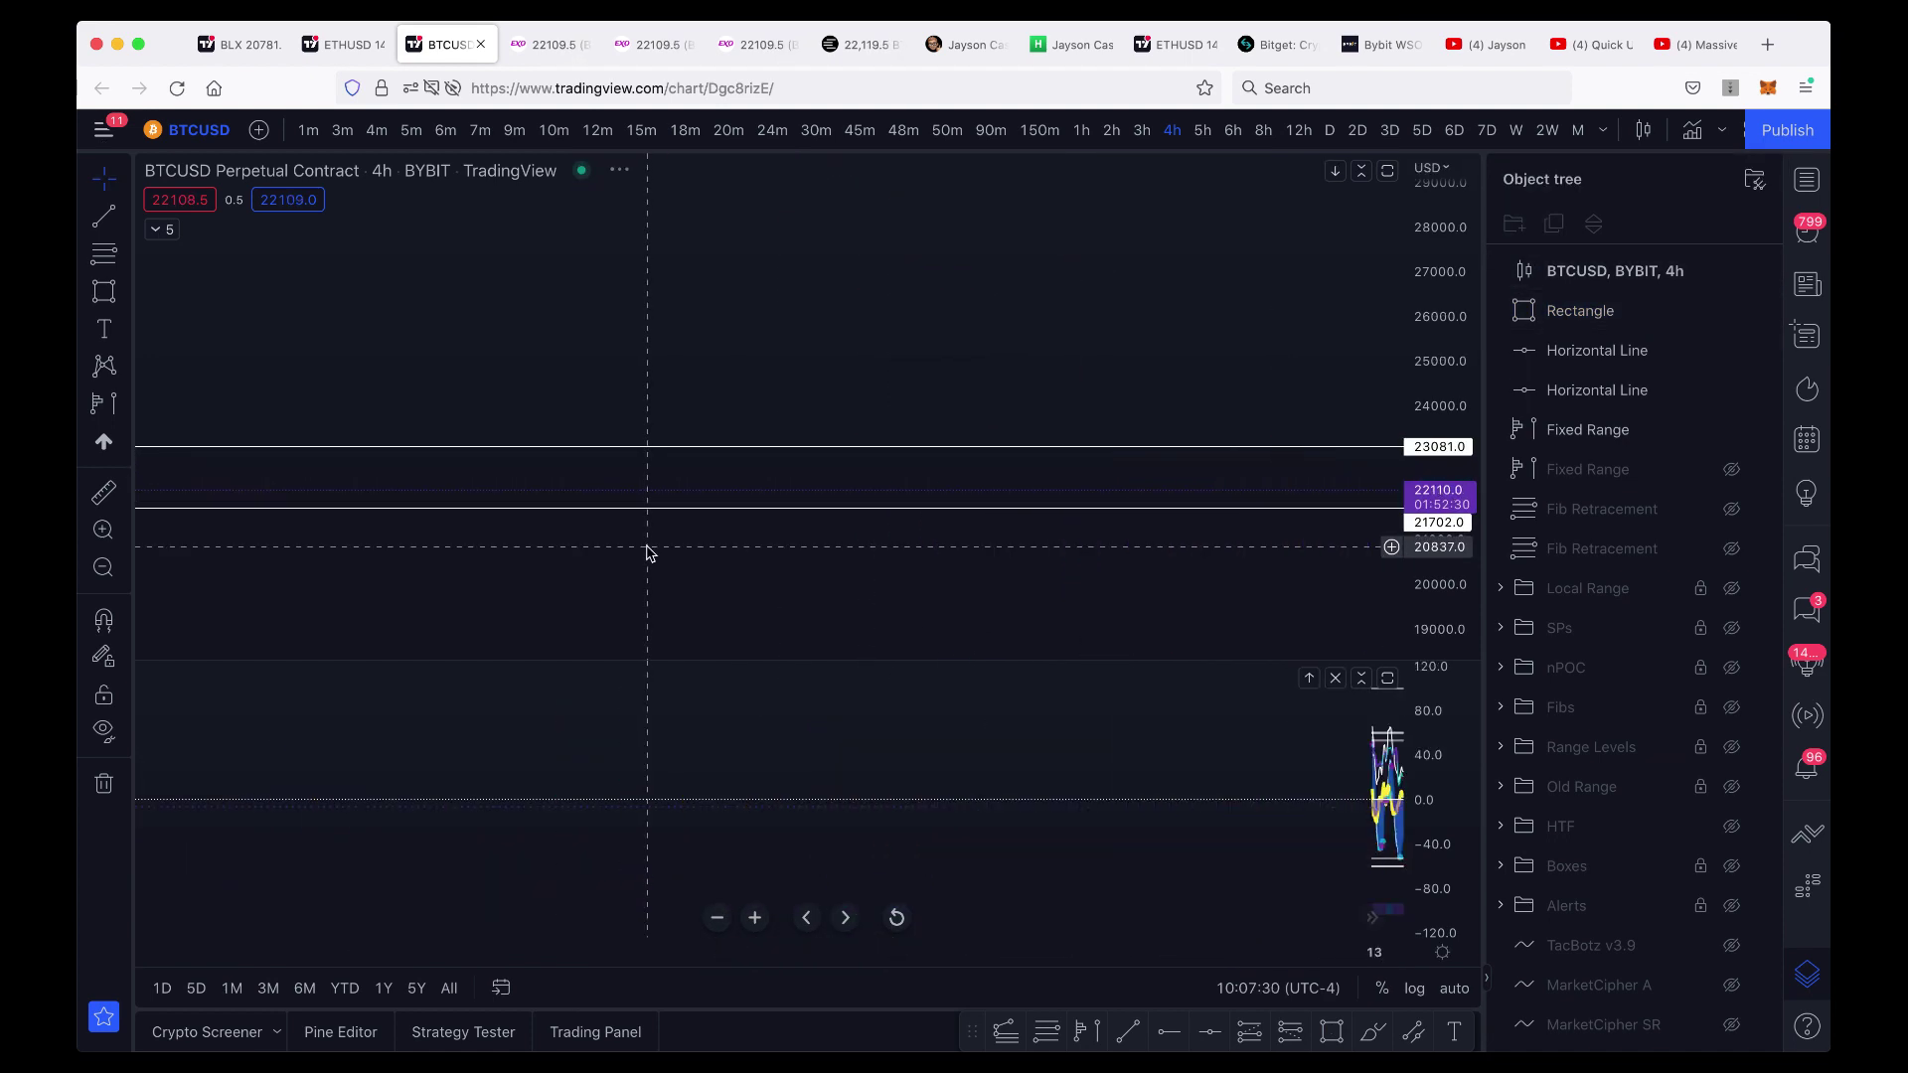
pyautogui.hscroll(-5, 646, 551)
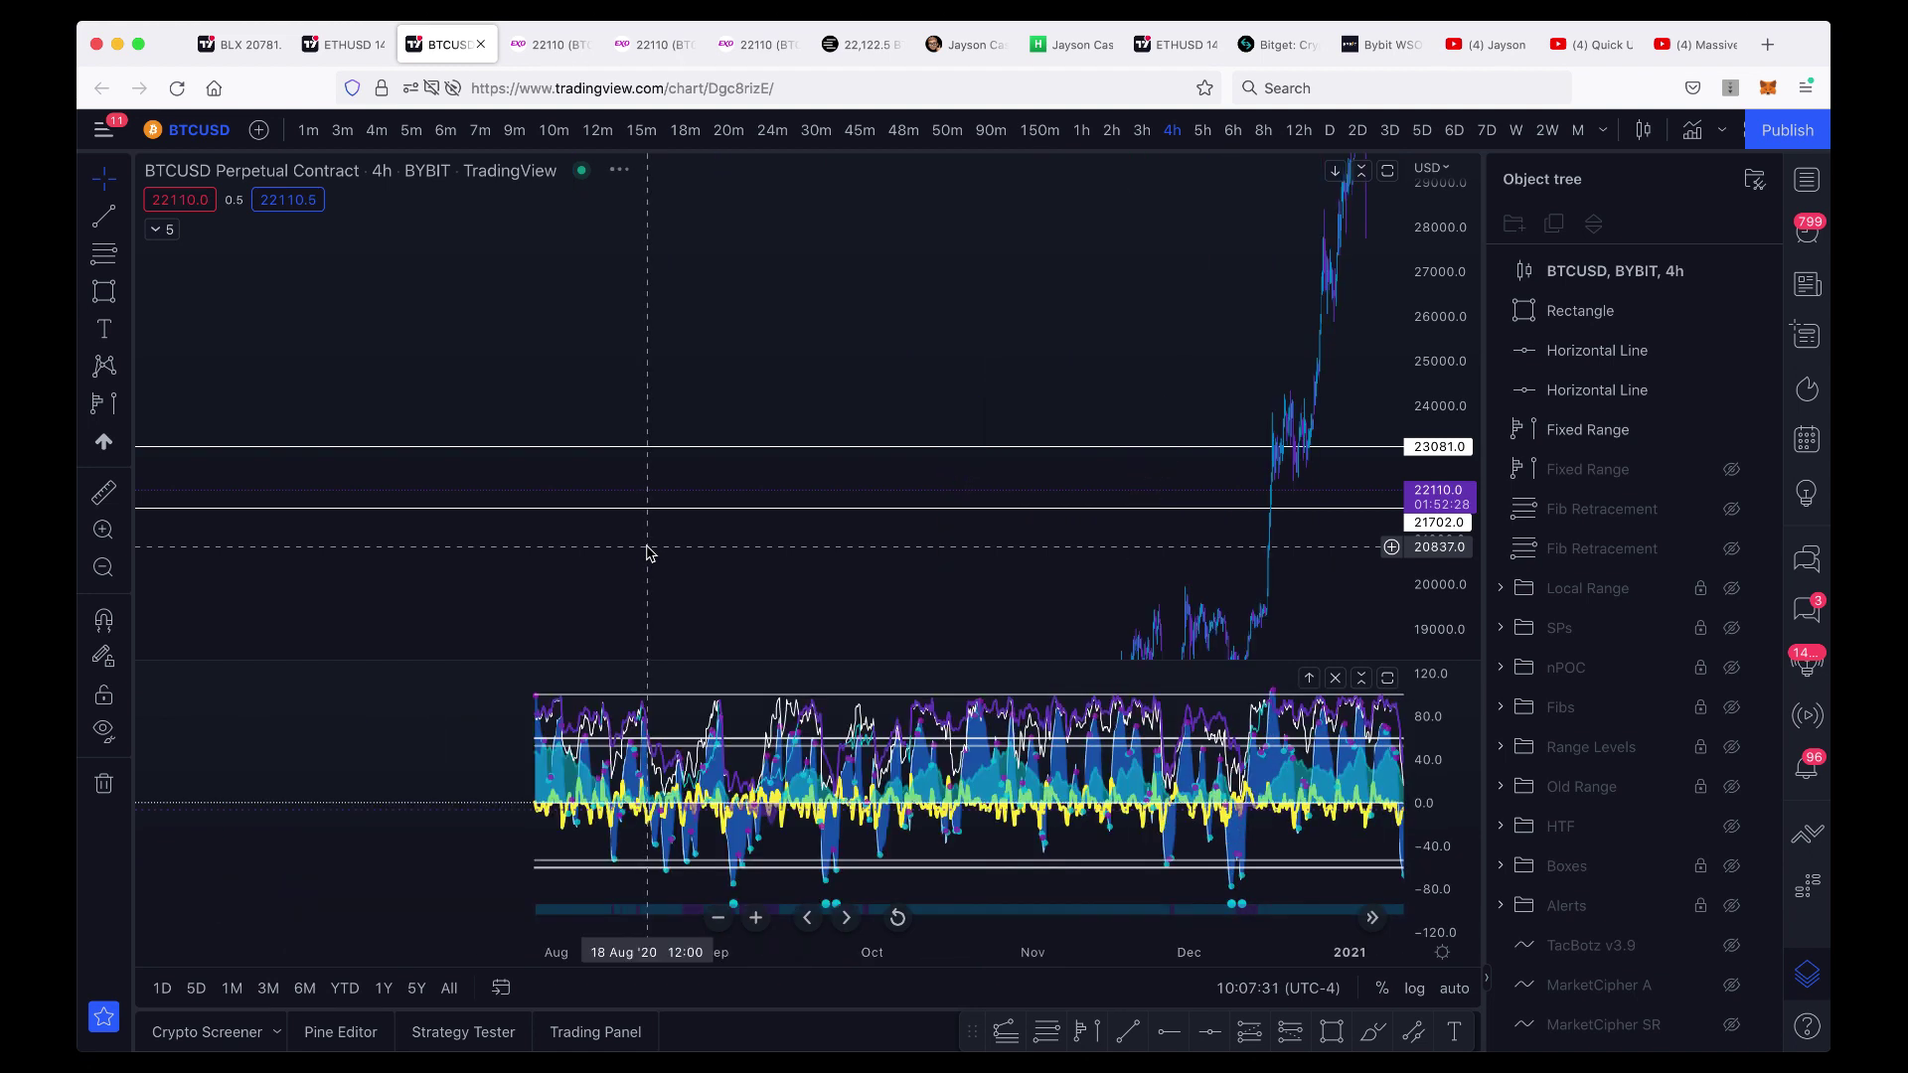
pyautogui.hscroll(10, 645, 552)
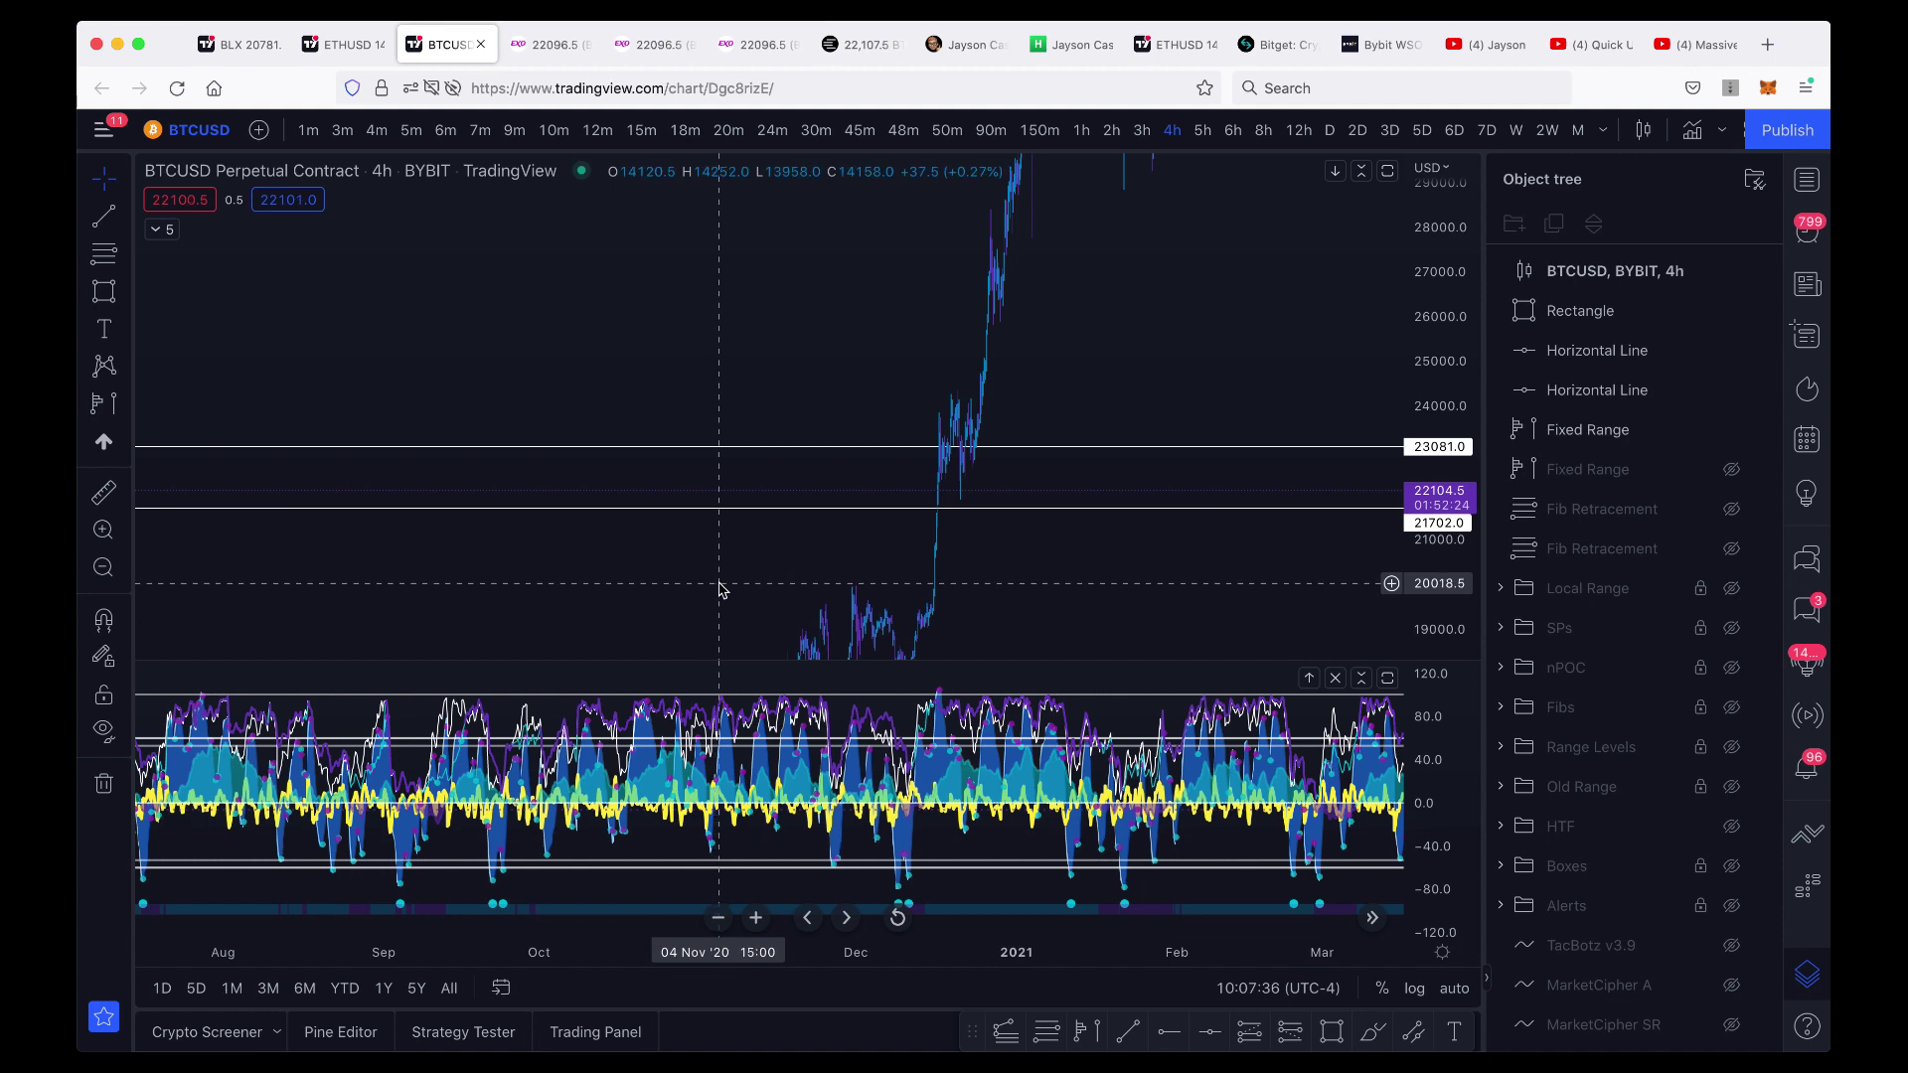
pyautogui.scroll(5, 722, 593)
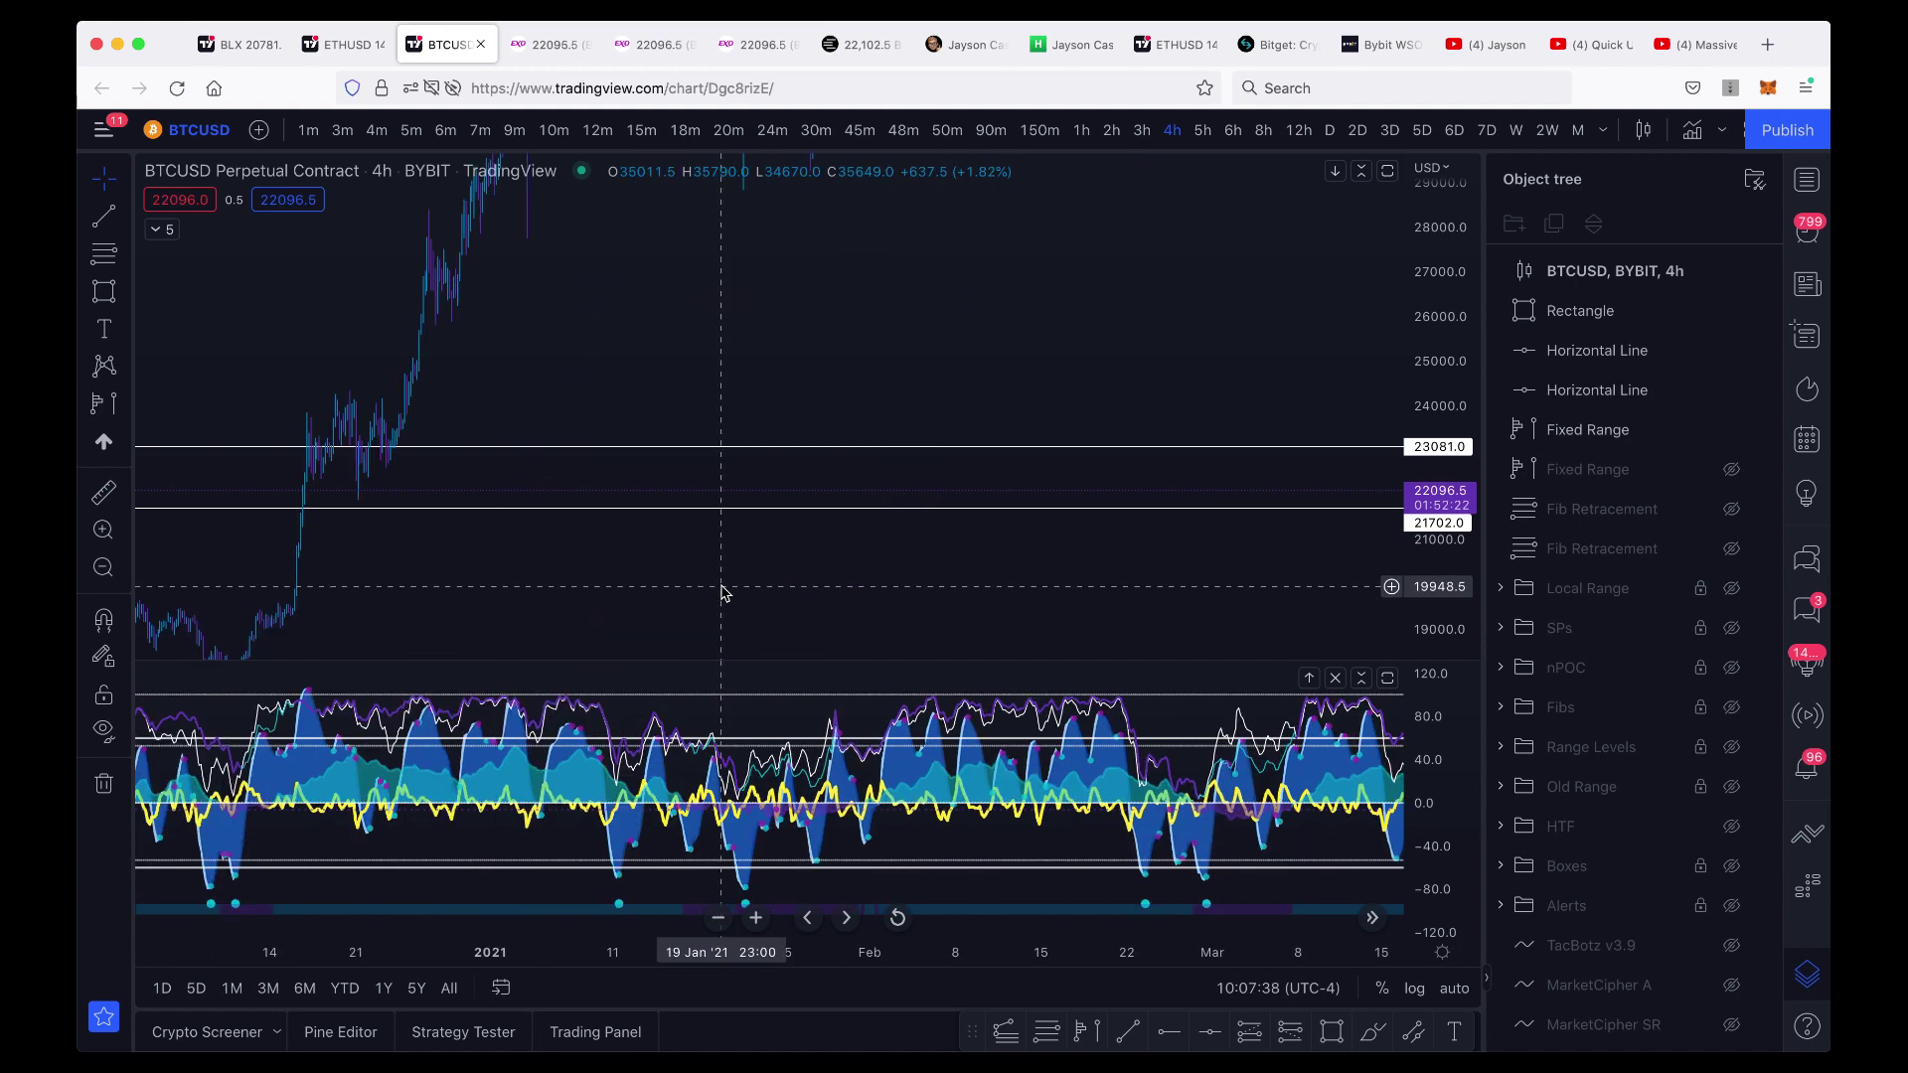
pyautogui.click(124, 294)
pyautogui.click(174, 295)
pyautogui.moveTo(305, 404)
pyautogui.mouseDown()
pyautogui.moveTo(448, 469)
pyautogui.moveTo(290, 482)
pyautogui.moveTo(324, 413)
pyautogui.moveTo(434, 406)
pyautogui.moveTo(423, 392)
pyautogui.moveTo(452, 439)
pyautogui.moveTo(298, 475)
pyautogui.moveTo(427, 402)
pyautogui.moveTo(392, 464)
pyautogui.mouseUp()
pyautogui.press('Delete')
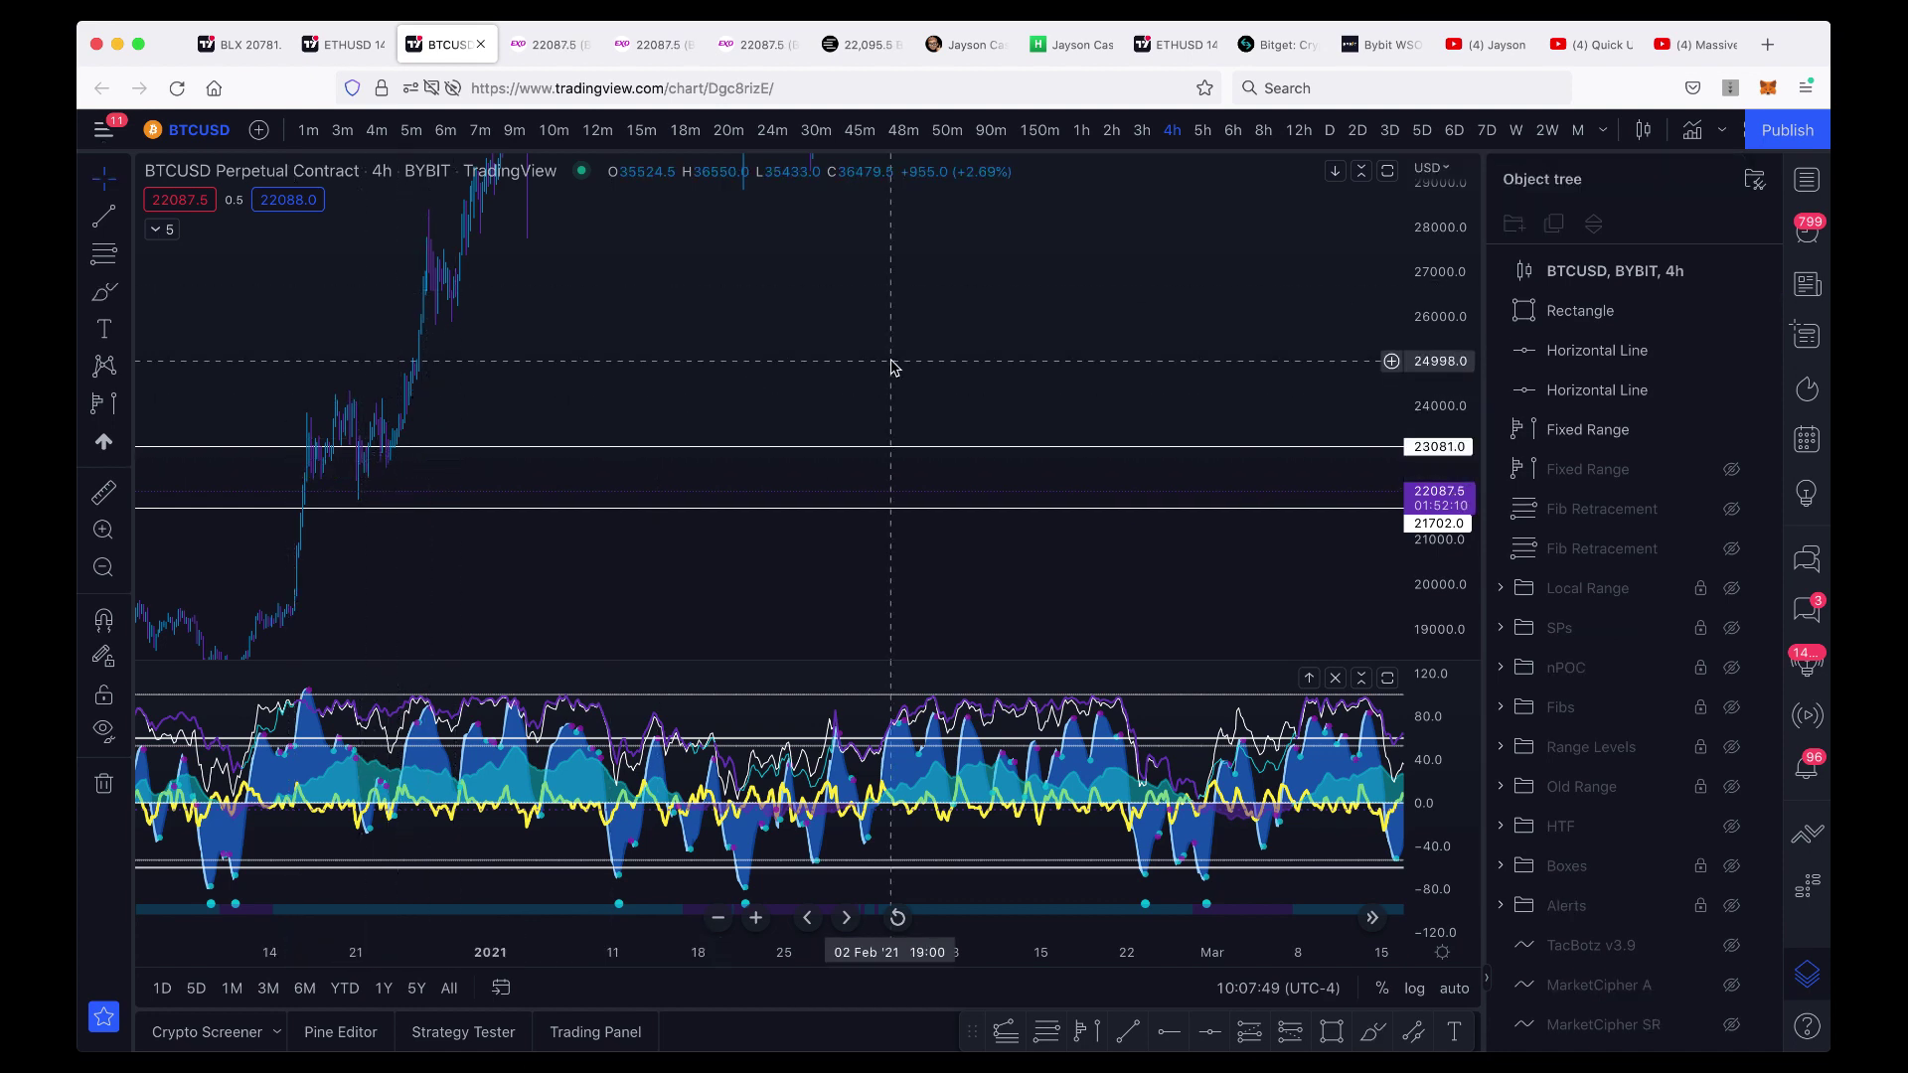
pyautogui.hscroll(15, 891, 368)
pyautogui.hscroll(20, 891, 367)
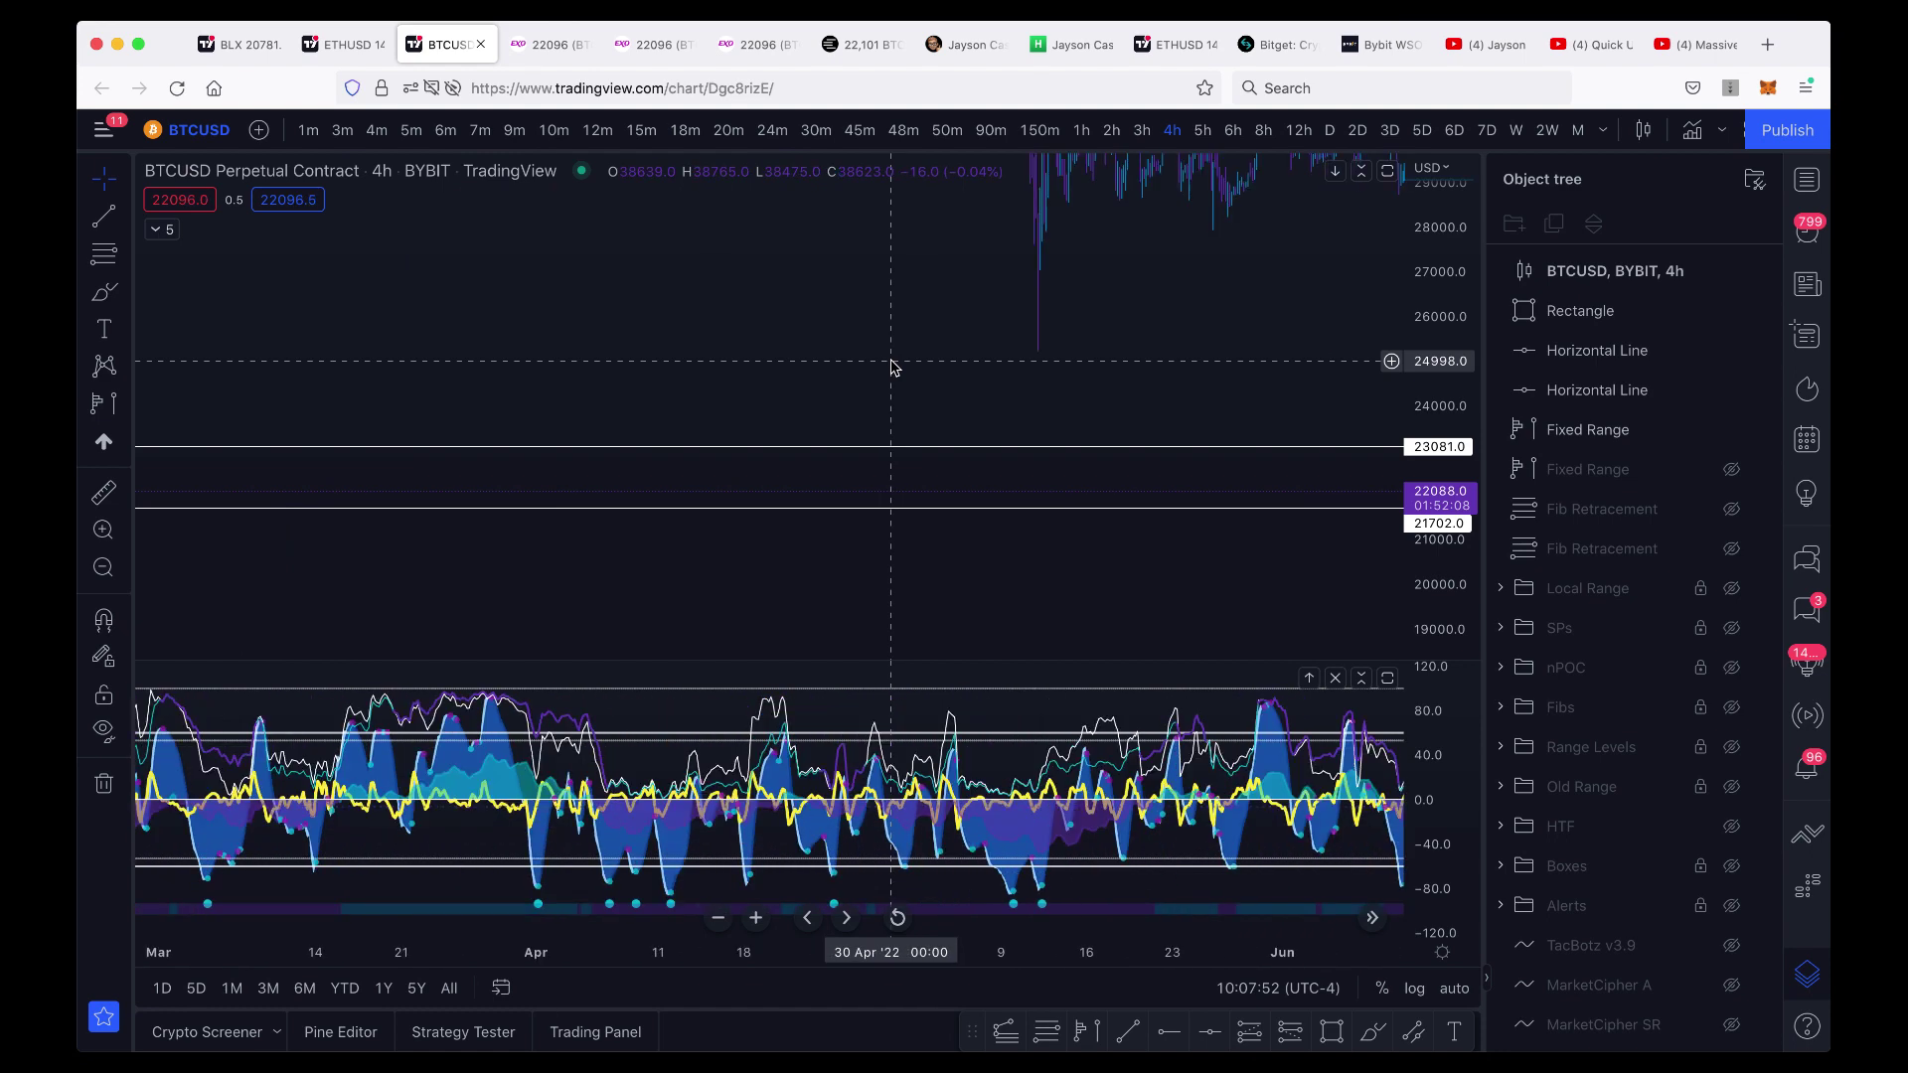
pyautogui.hscroll(-8, 892, 368)
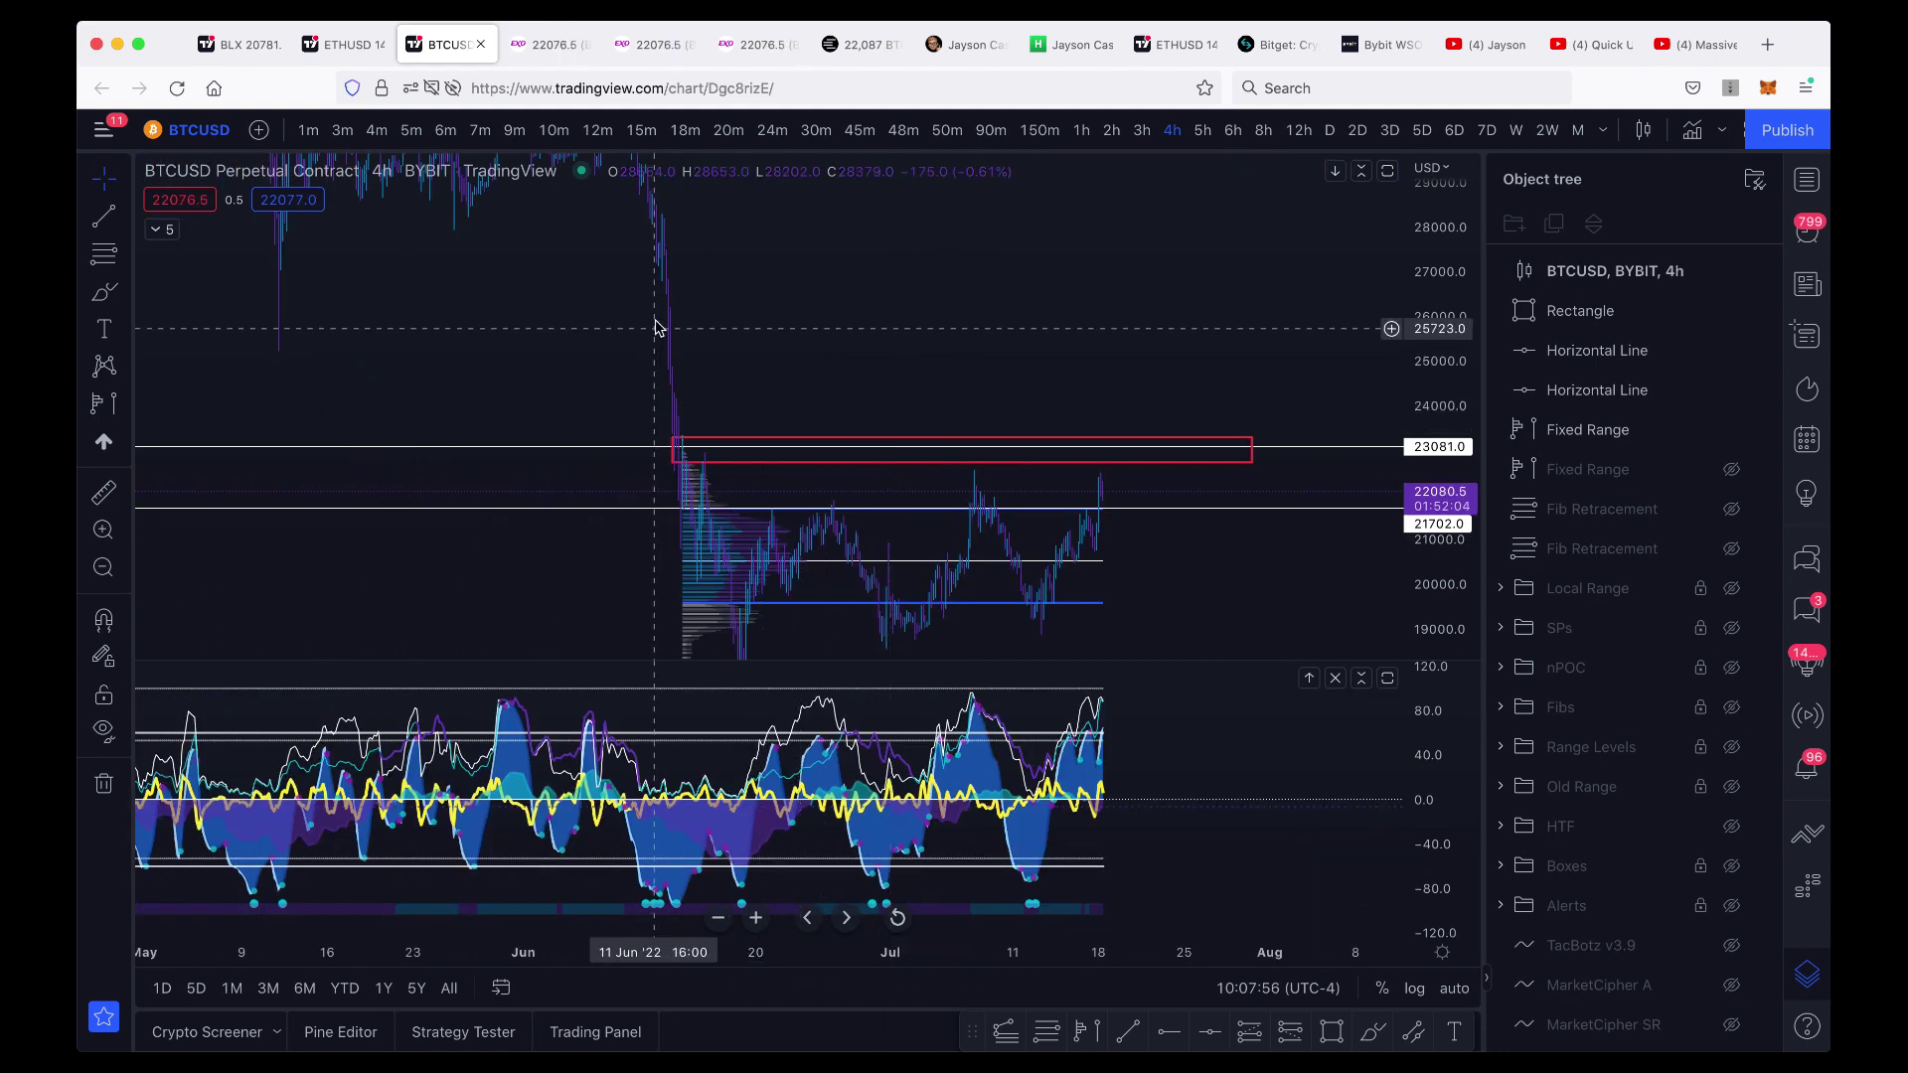
pyautogui.click(927, 437)
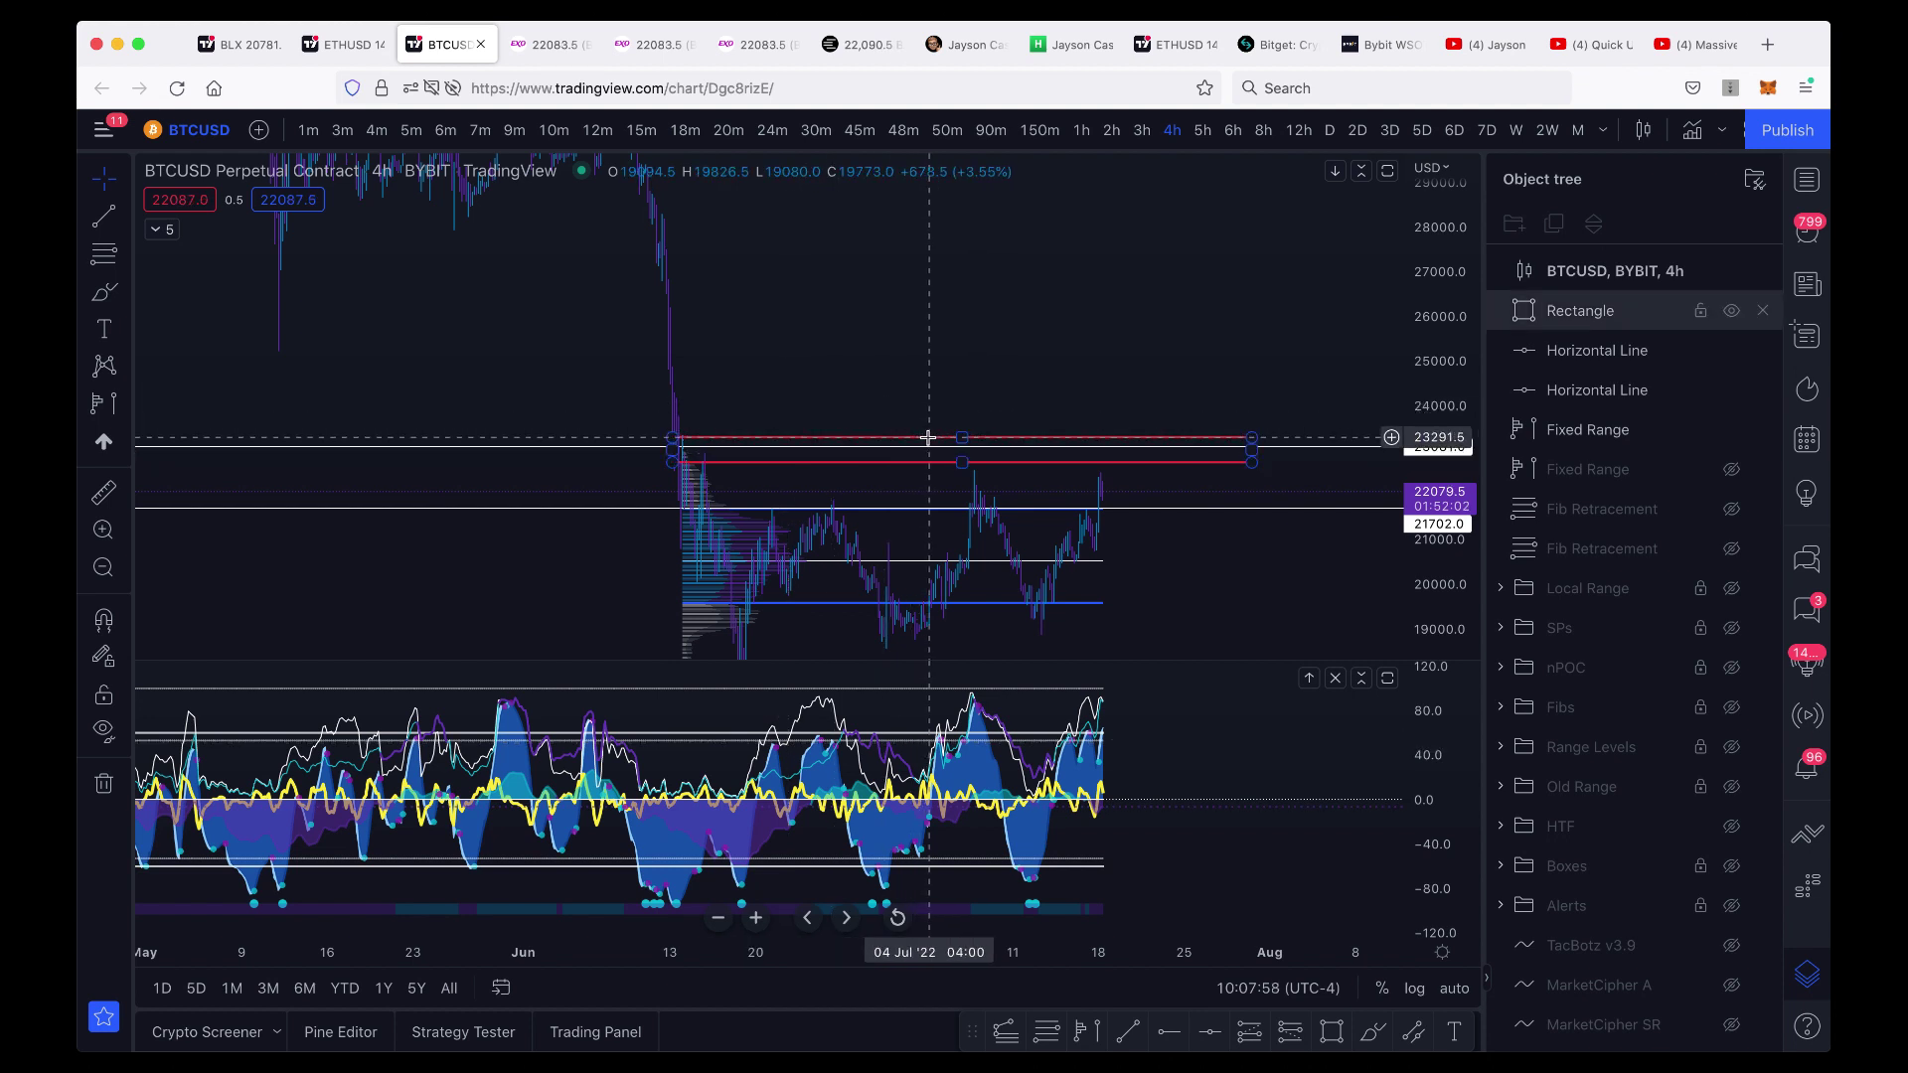
pyautogui.click(706, 383)
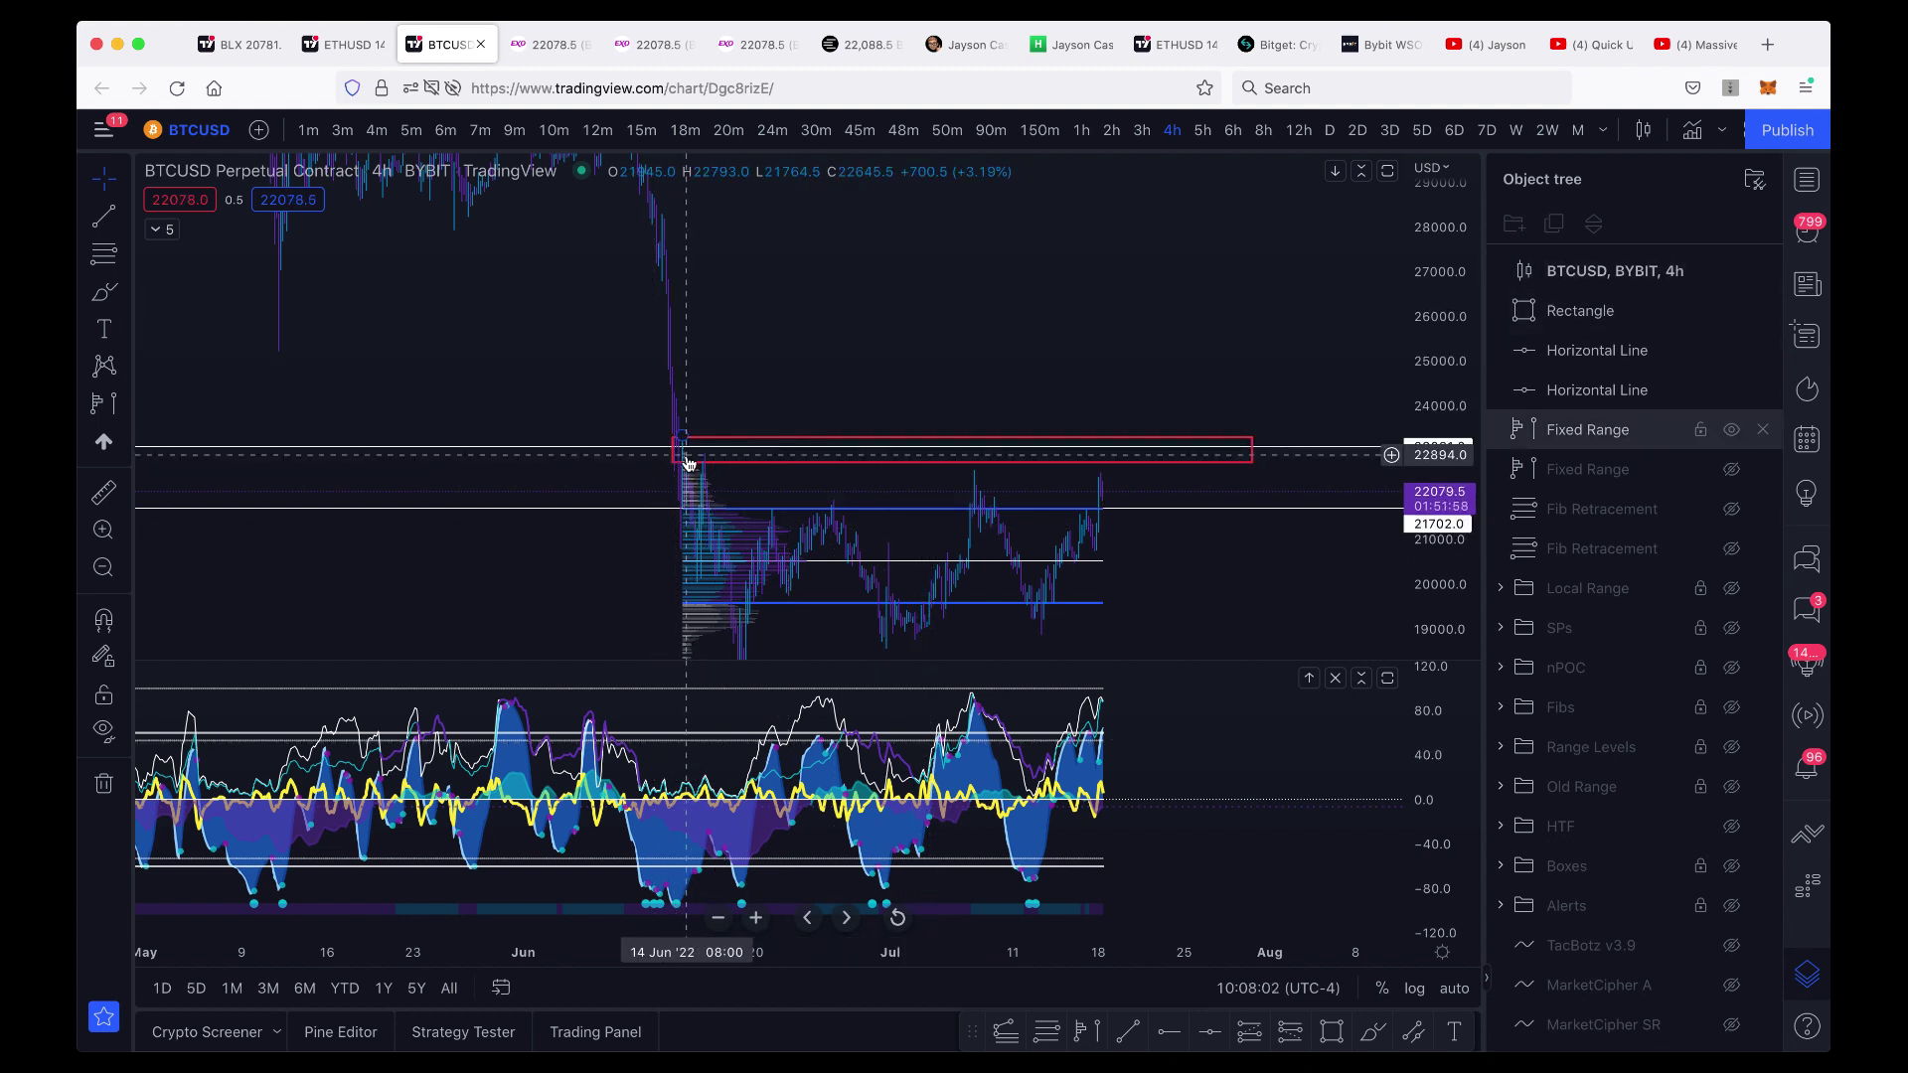
pyautogui.click(109, 296)
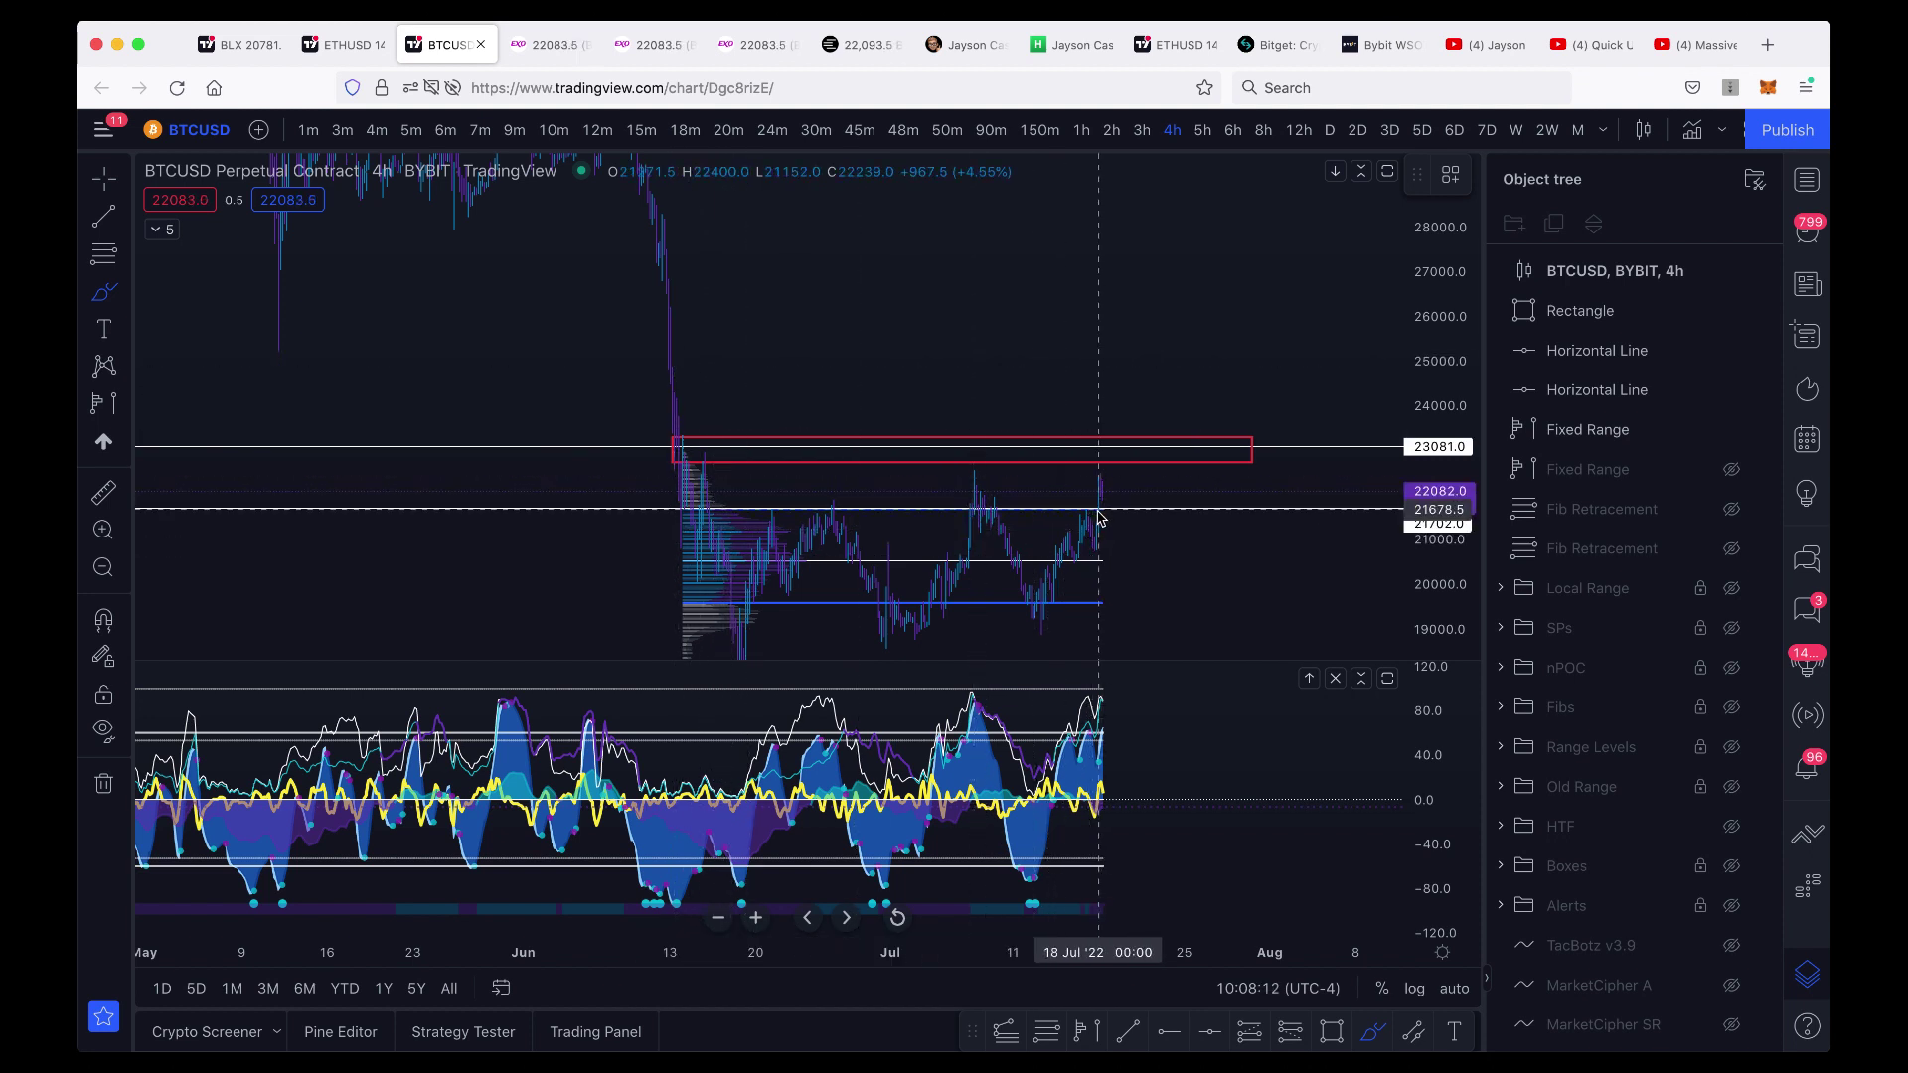
pyautogui.moveTo(1100, 510); pyautogui.dragTo(1126, 434)
pyautogui.press('Delete')
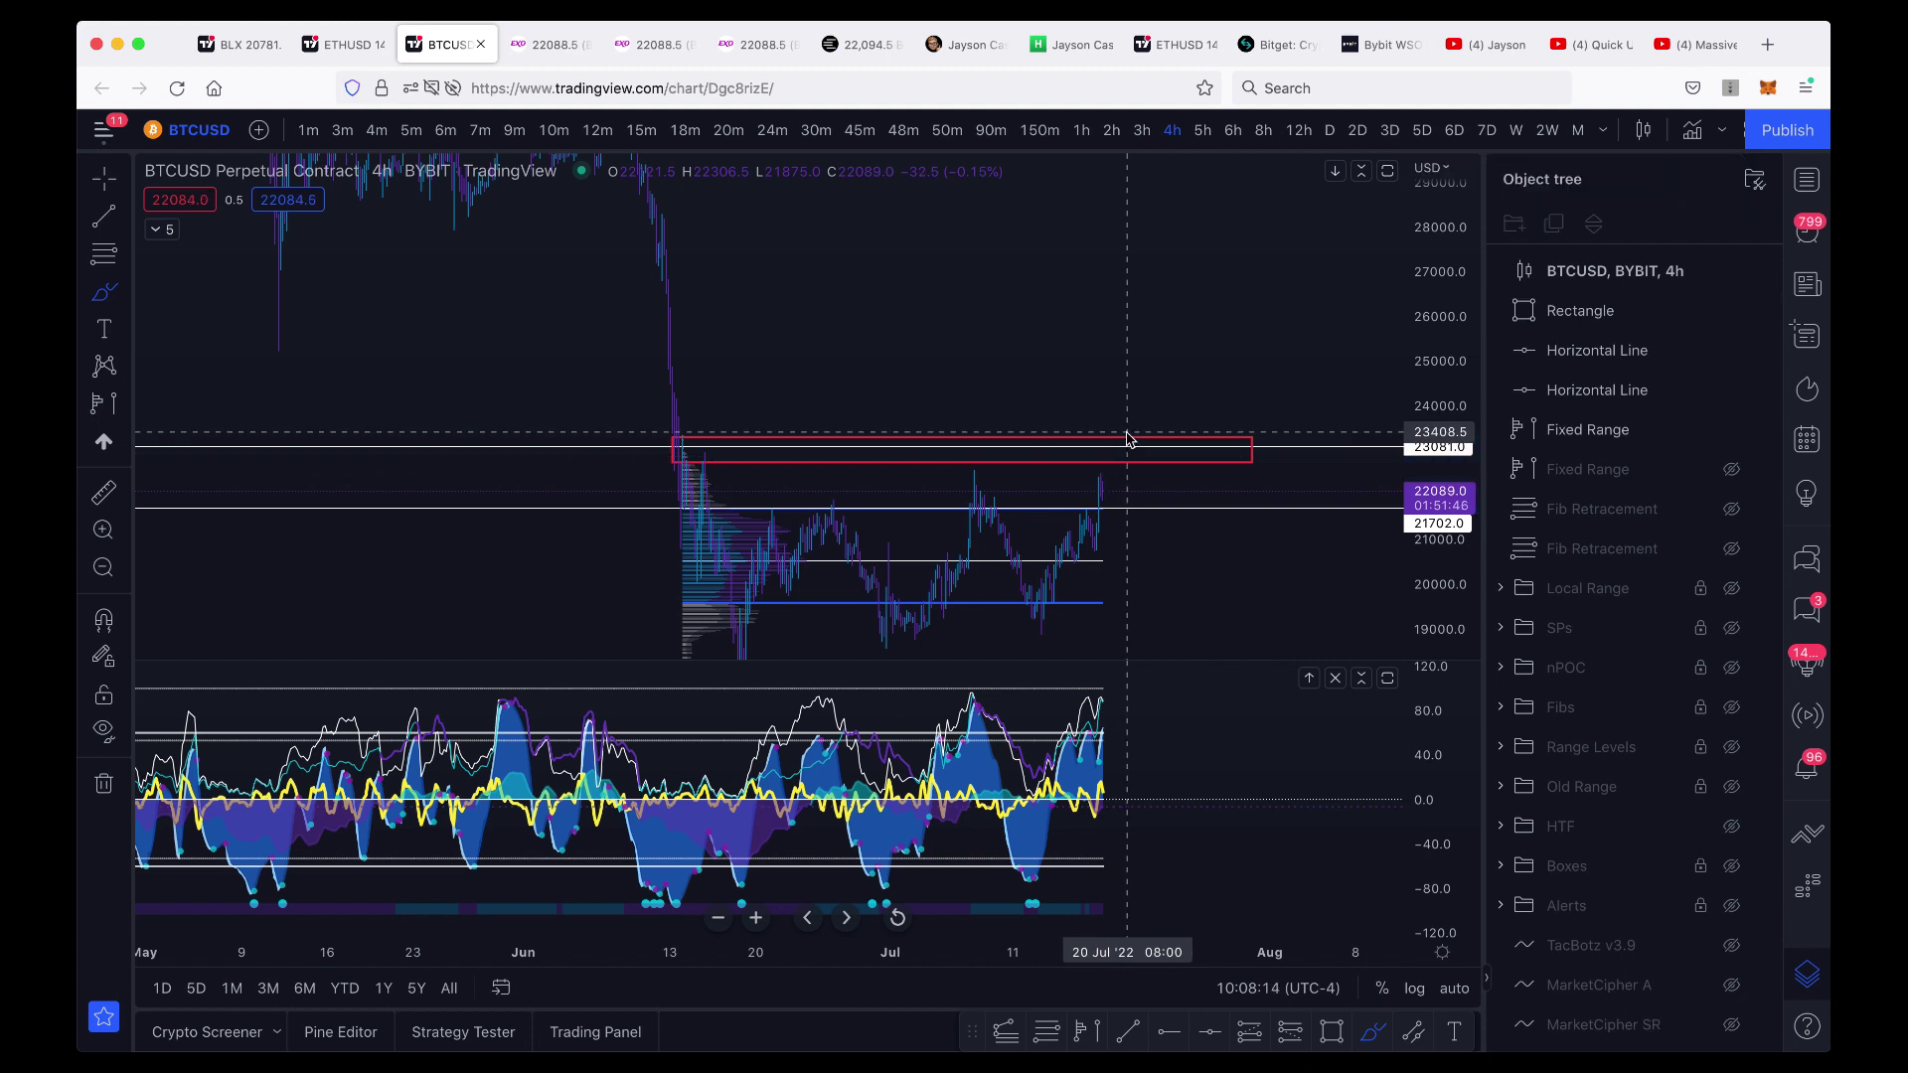
pyautogui.click(125, 403)
pyautogui.click(167, 405)
pyautogui.click(1130, 509)
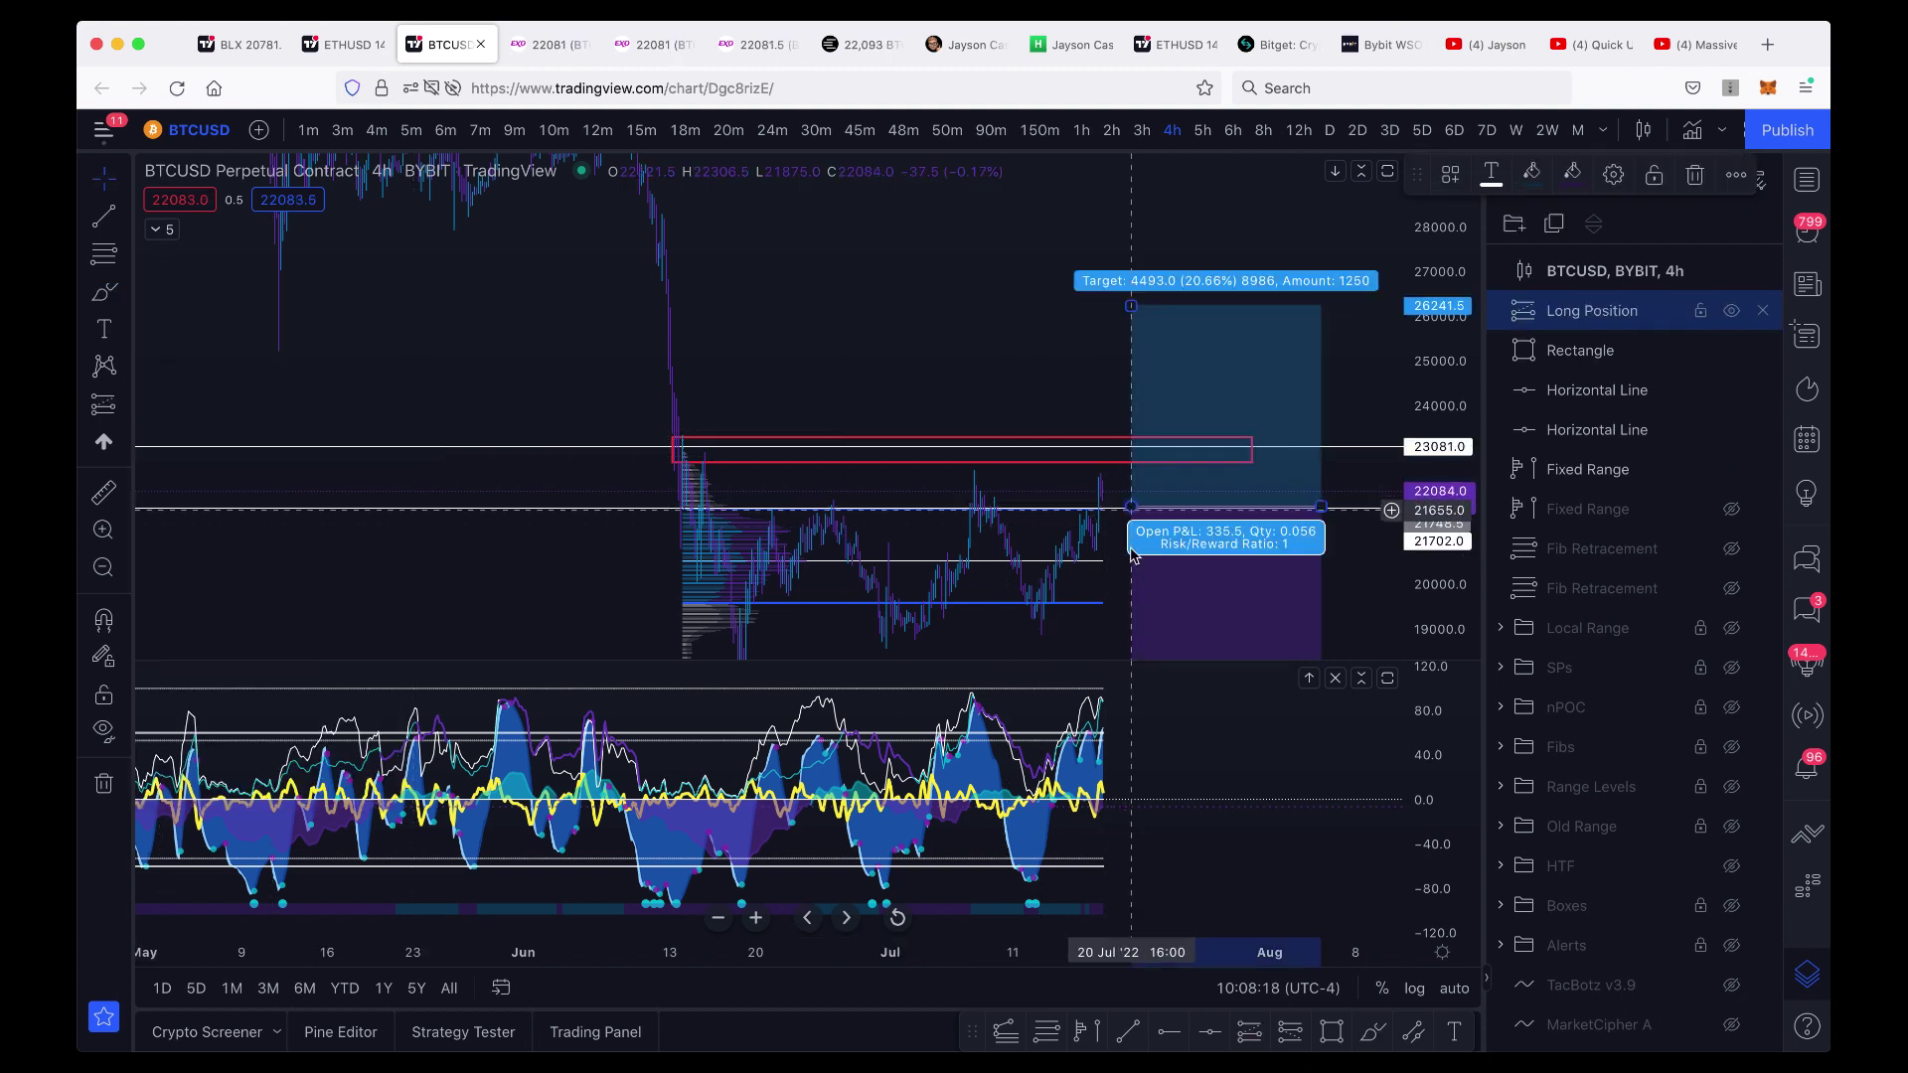
pyautogui.moveTo(1130, 309)
pyautogui.mouseDown()
pyautogui.moveTo(1134, 442)
pyautogui.moveTo(1154, 195)
pyautogui.moveTo(1156, 224)
pyautogui.mouseUp()
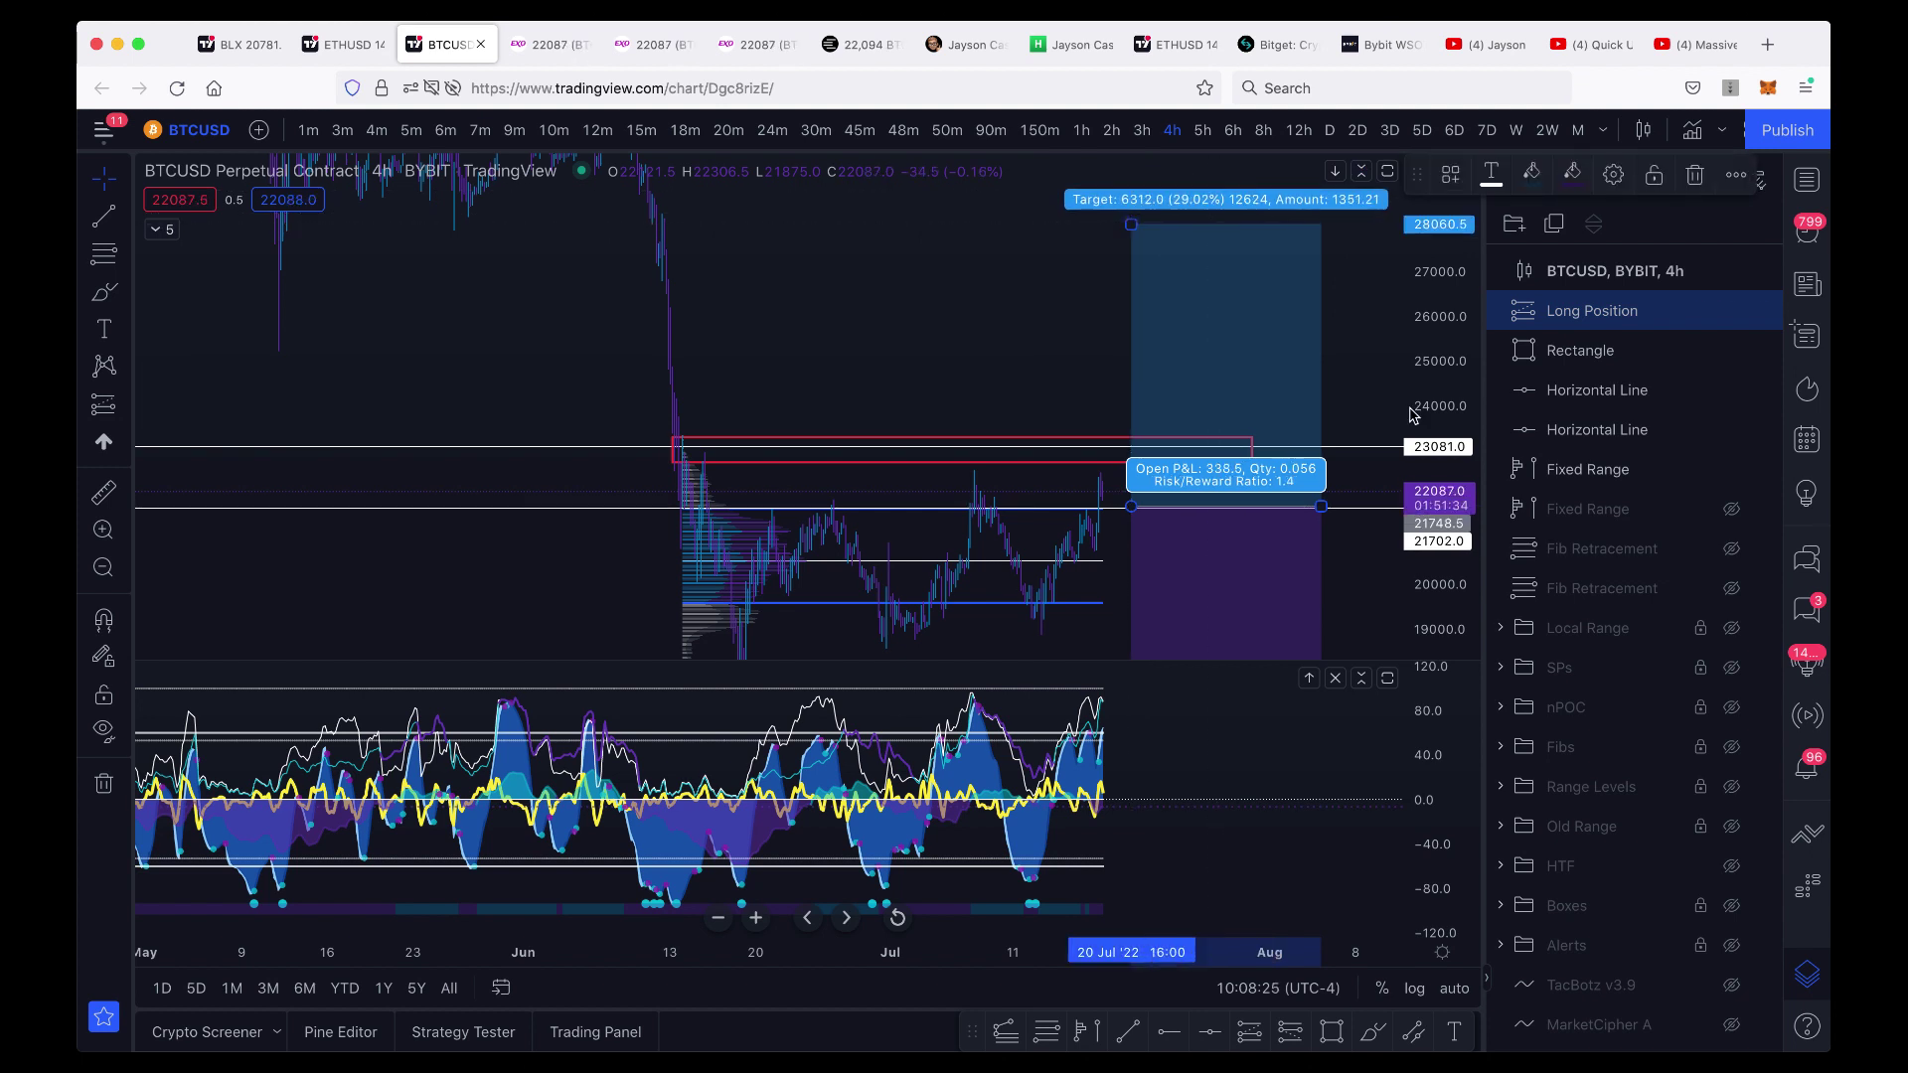
pyautogui.moveTo(1451, 373); pyautogui.dragTo(1451, 427)
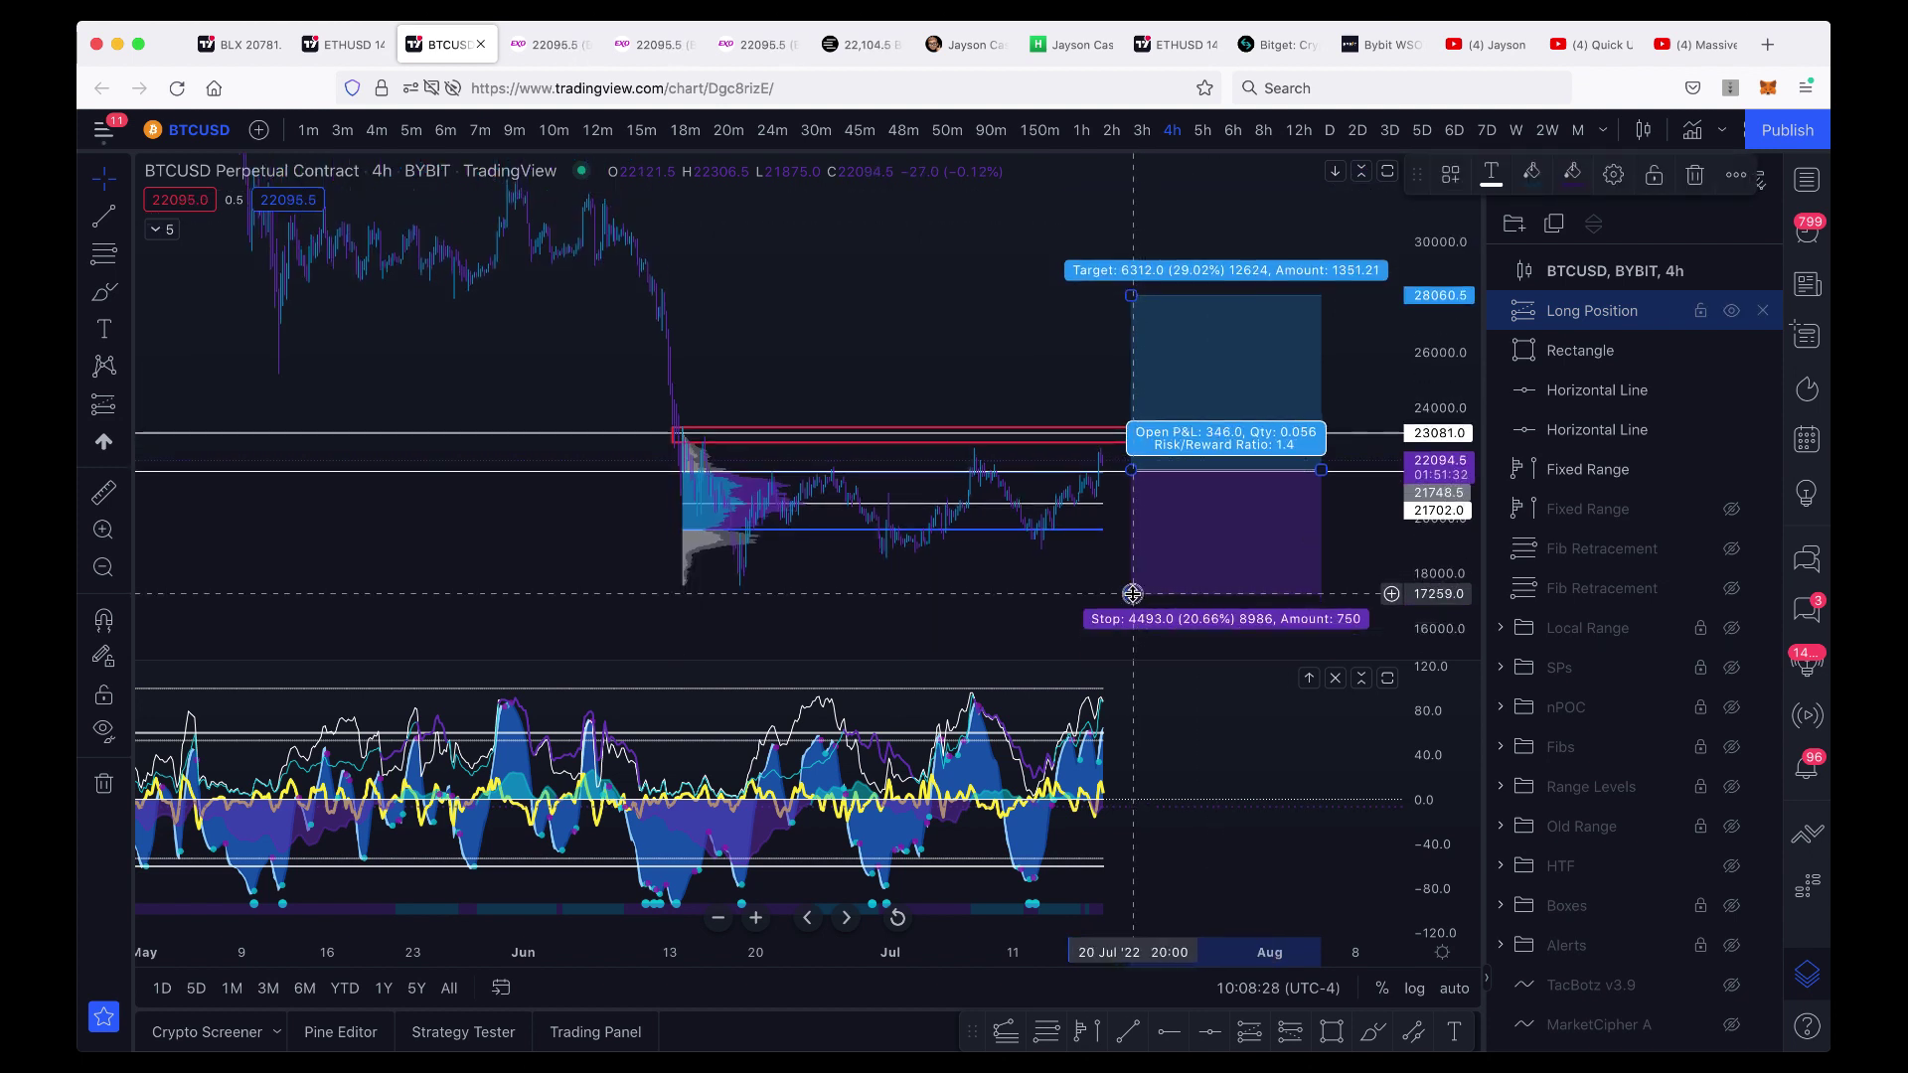
pyautogui.moveTo(1132, 593); pyautogui.dragTo(1097, 476)
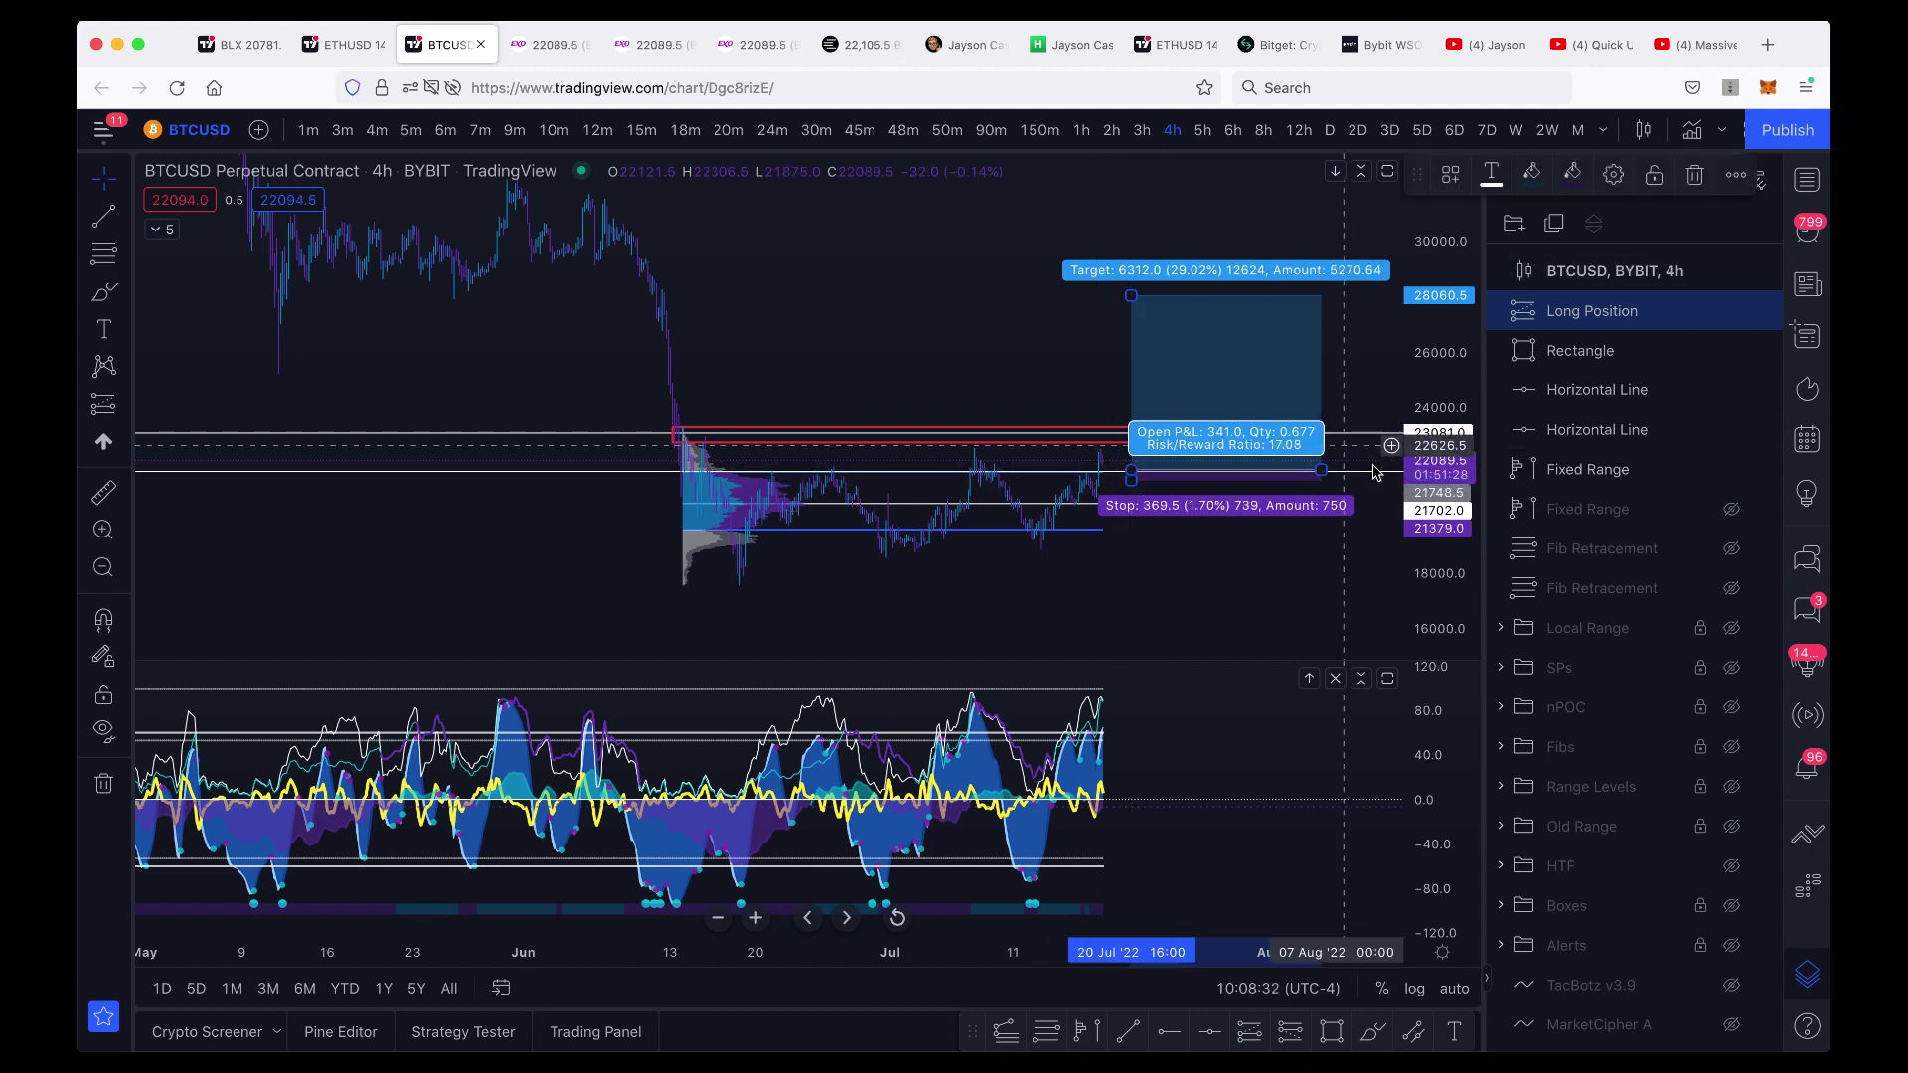
pyautogui.moveTo(1458, 546); pyautogui.dragTo(1448, 417)
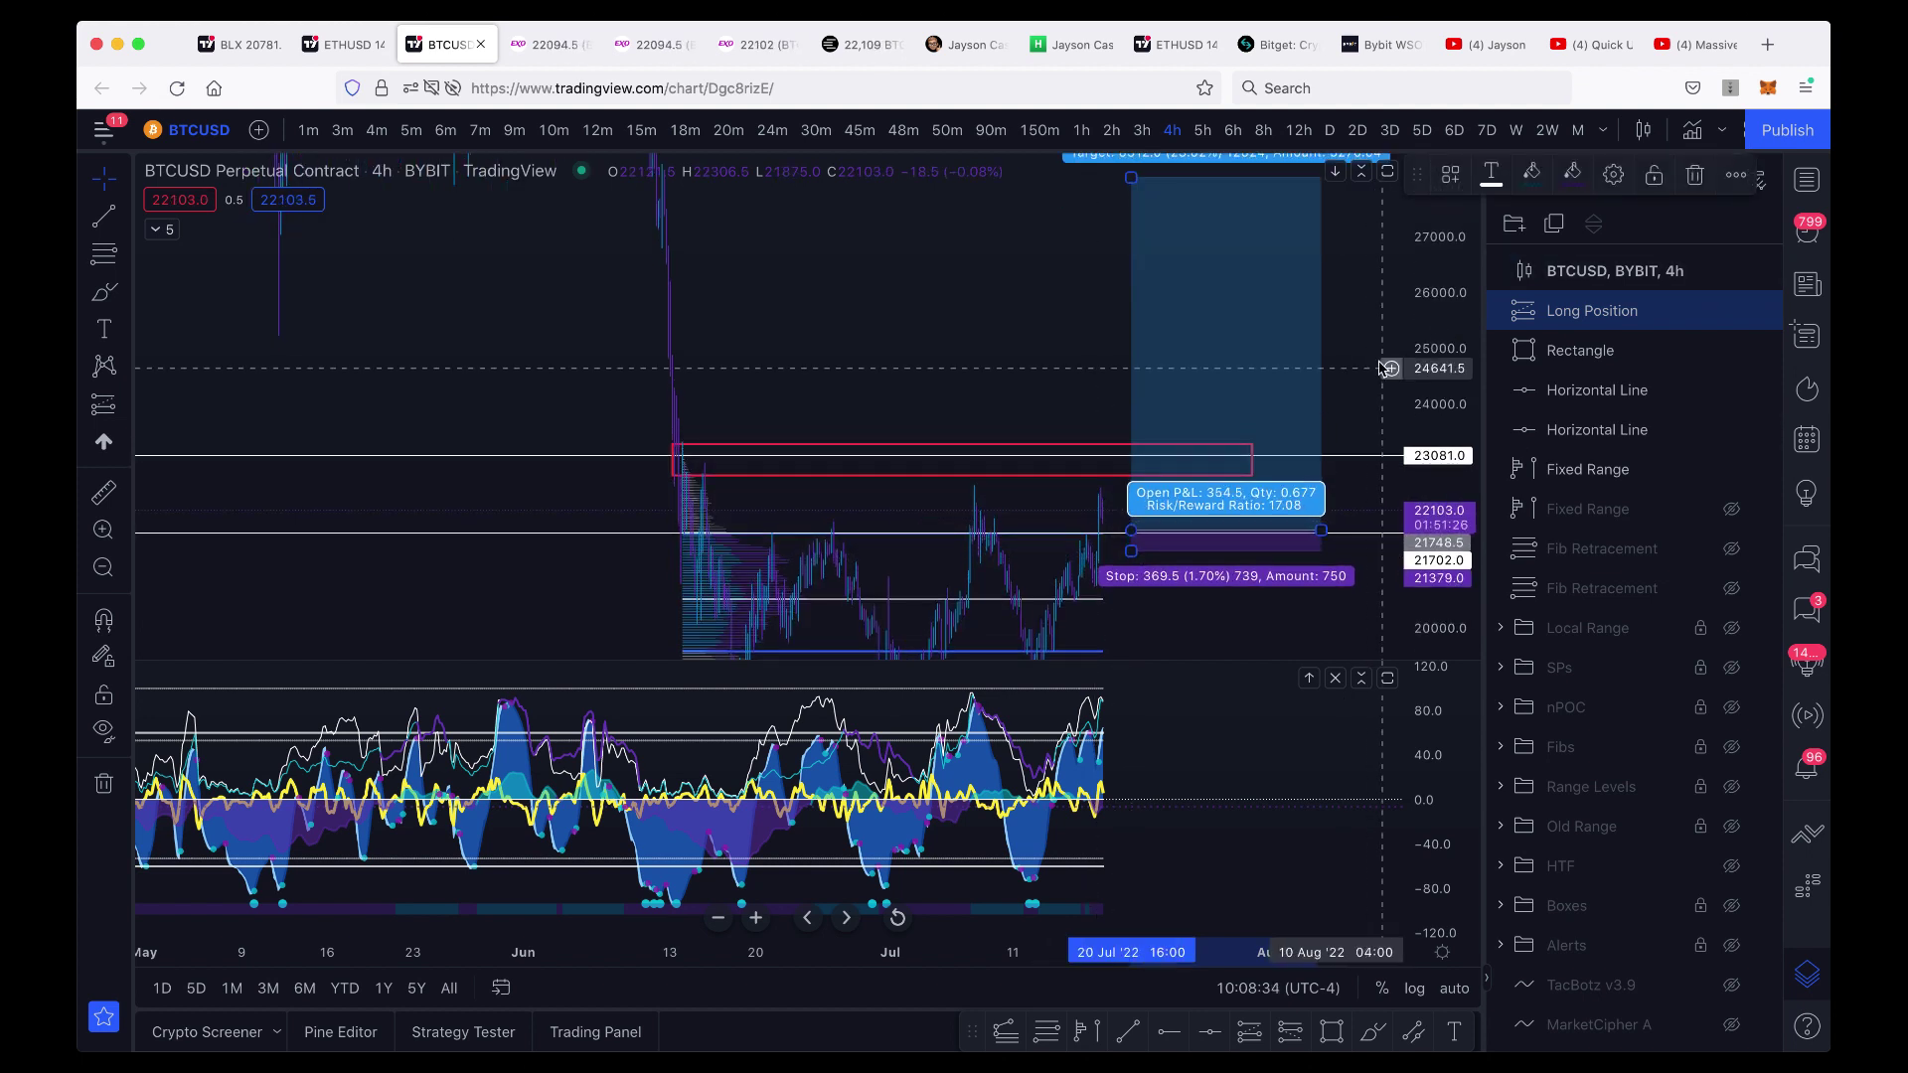
pyautogui.moveTo(1084, 467); pyautogui.dragTo(1016, 490)
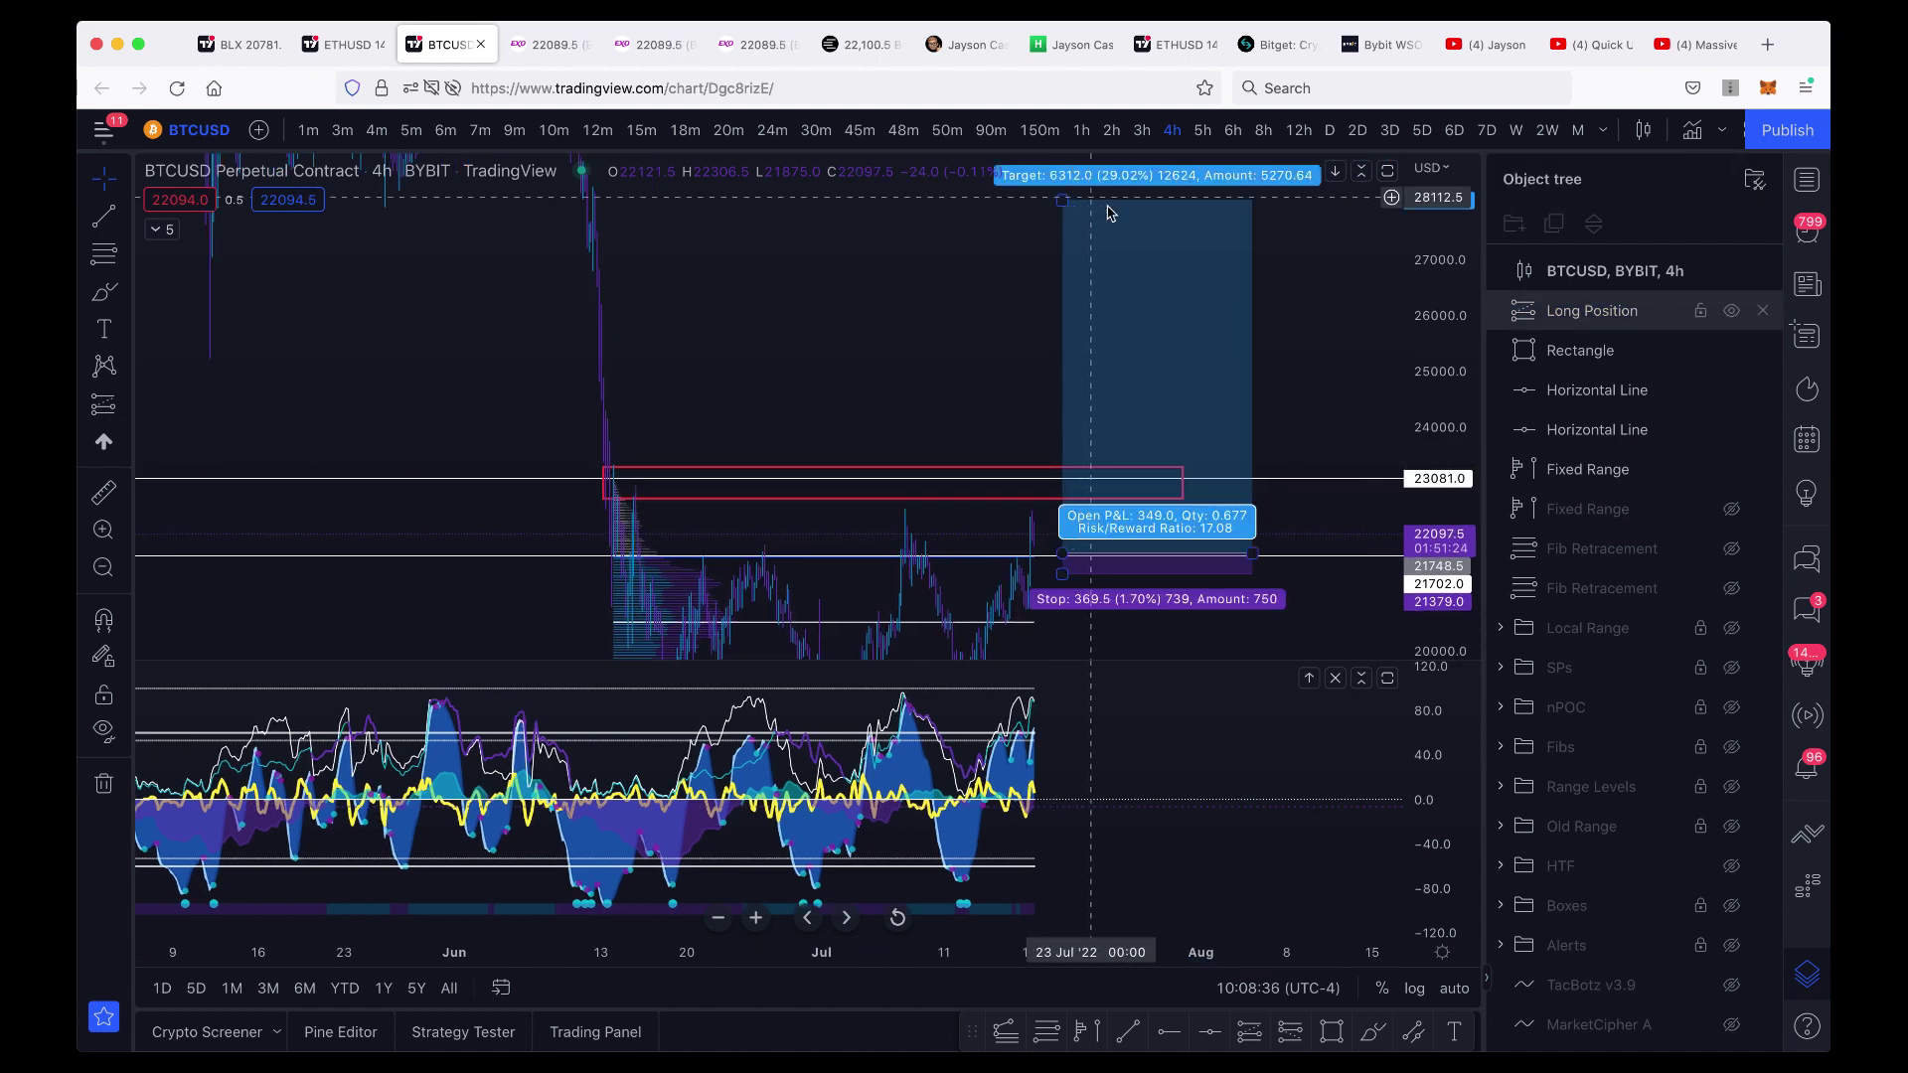
pyautogui.moveTo(1418, 289); pyautogui.dragTo(1440, 395)
pyautogui.click(1222, 373)
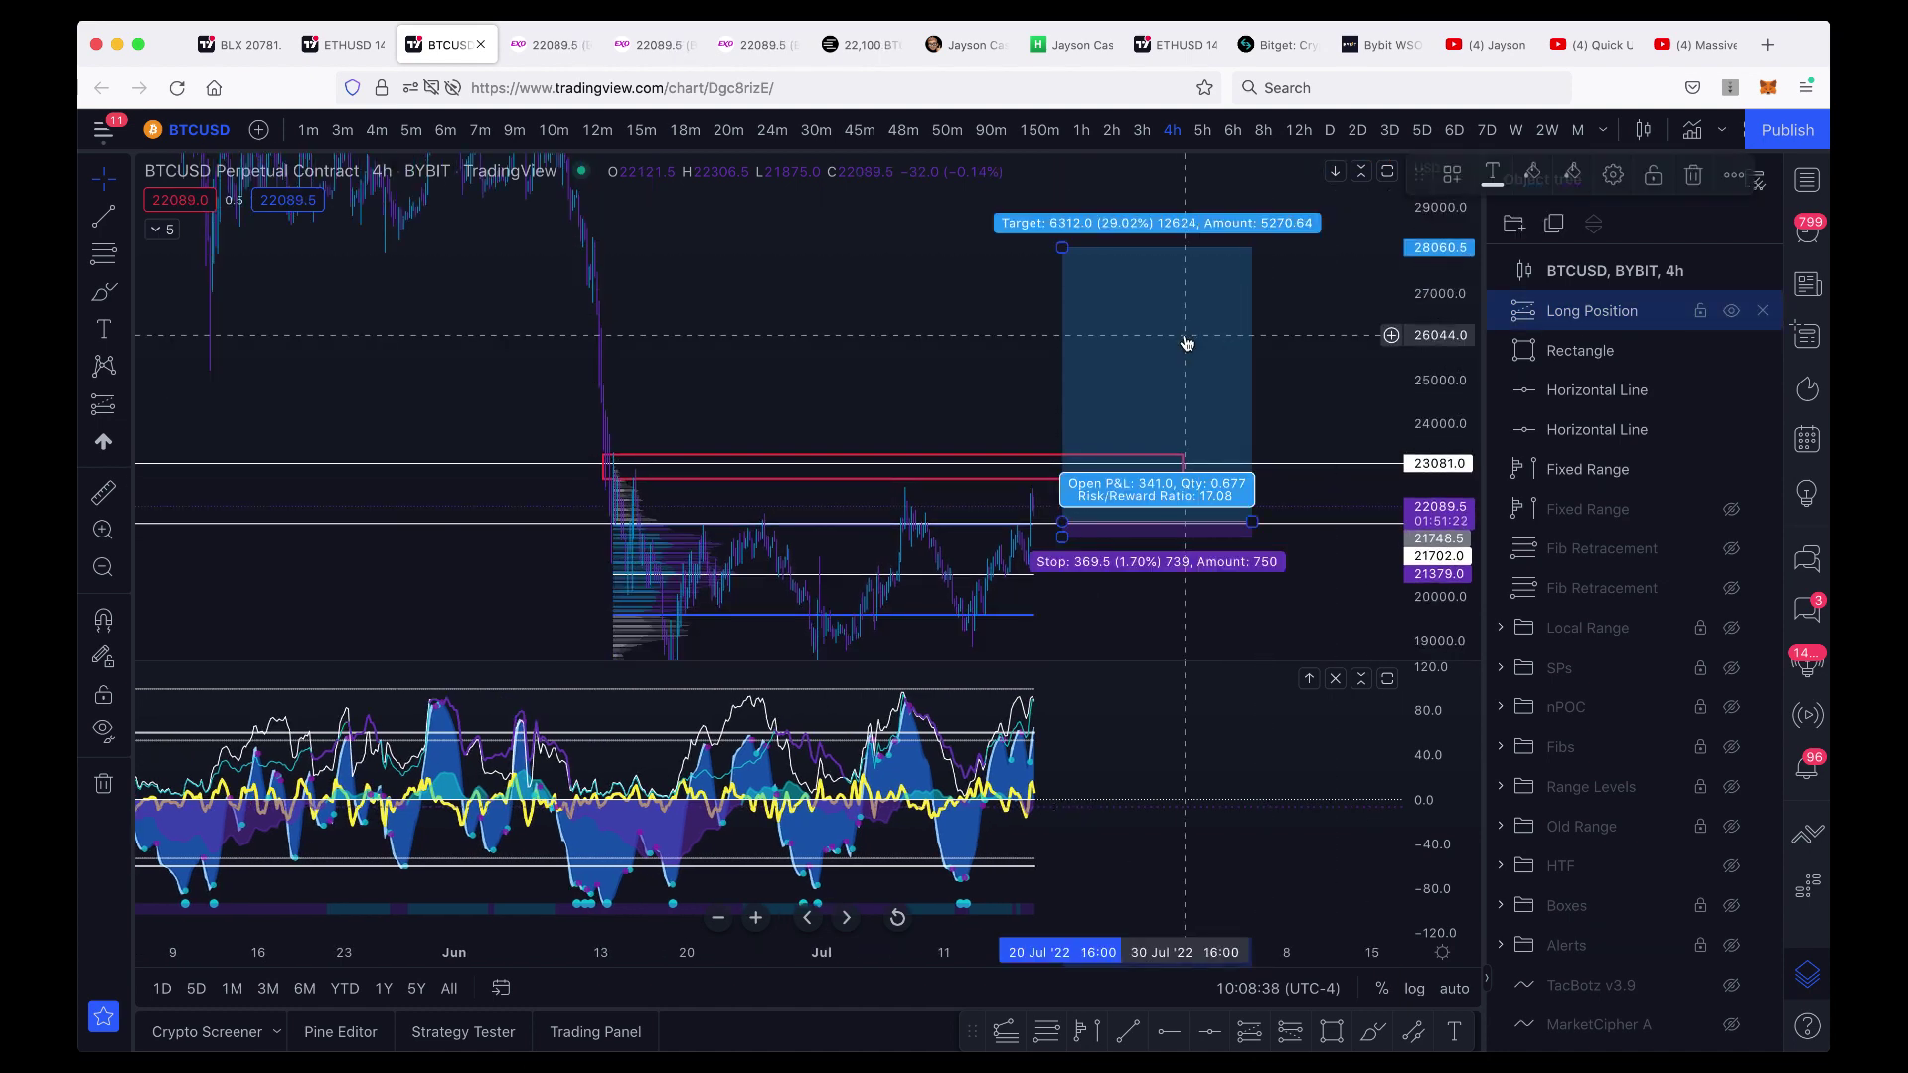
pyautogui.press('Delete')
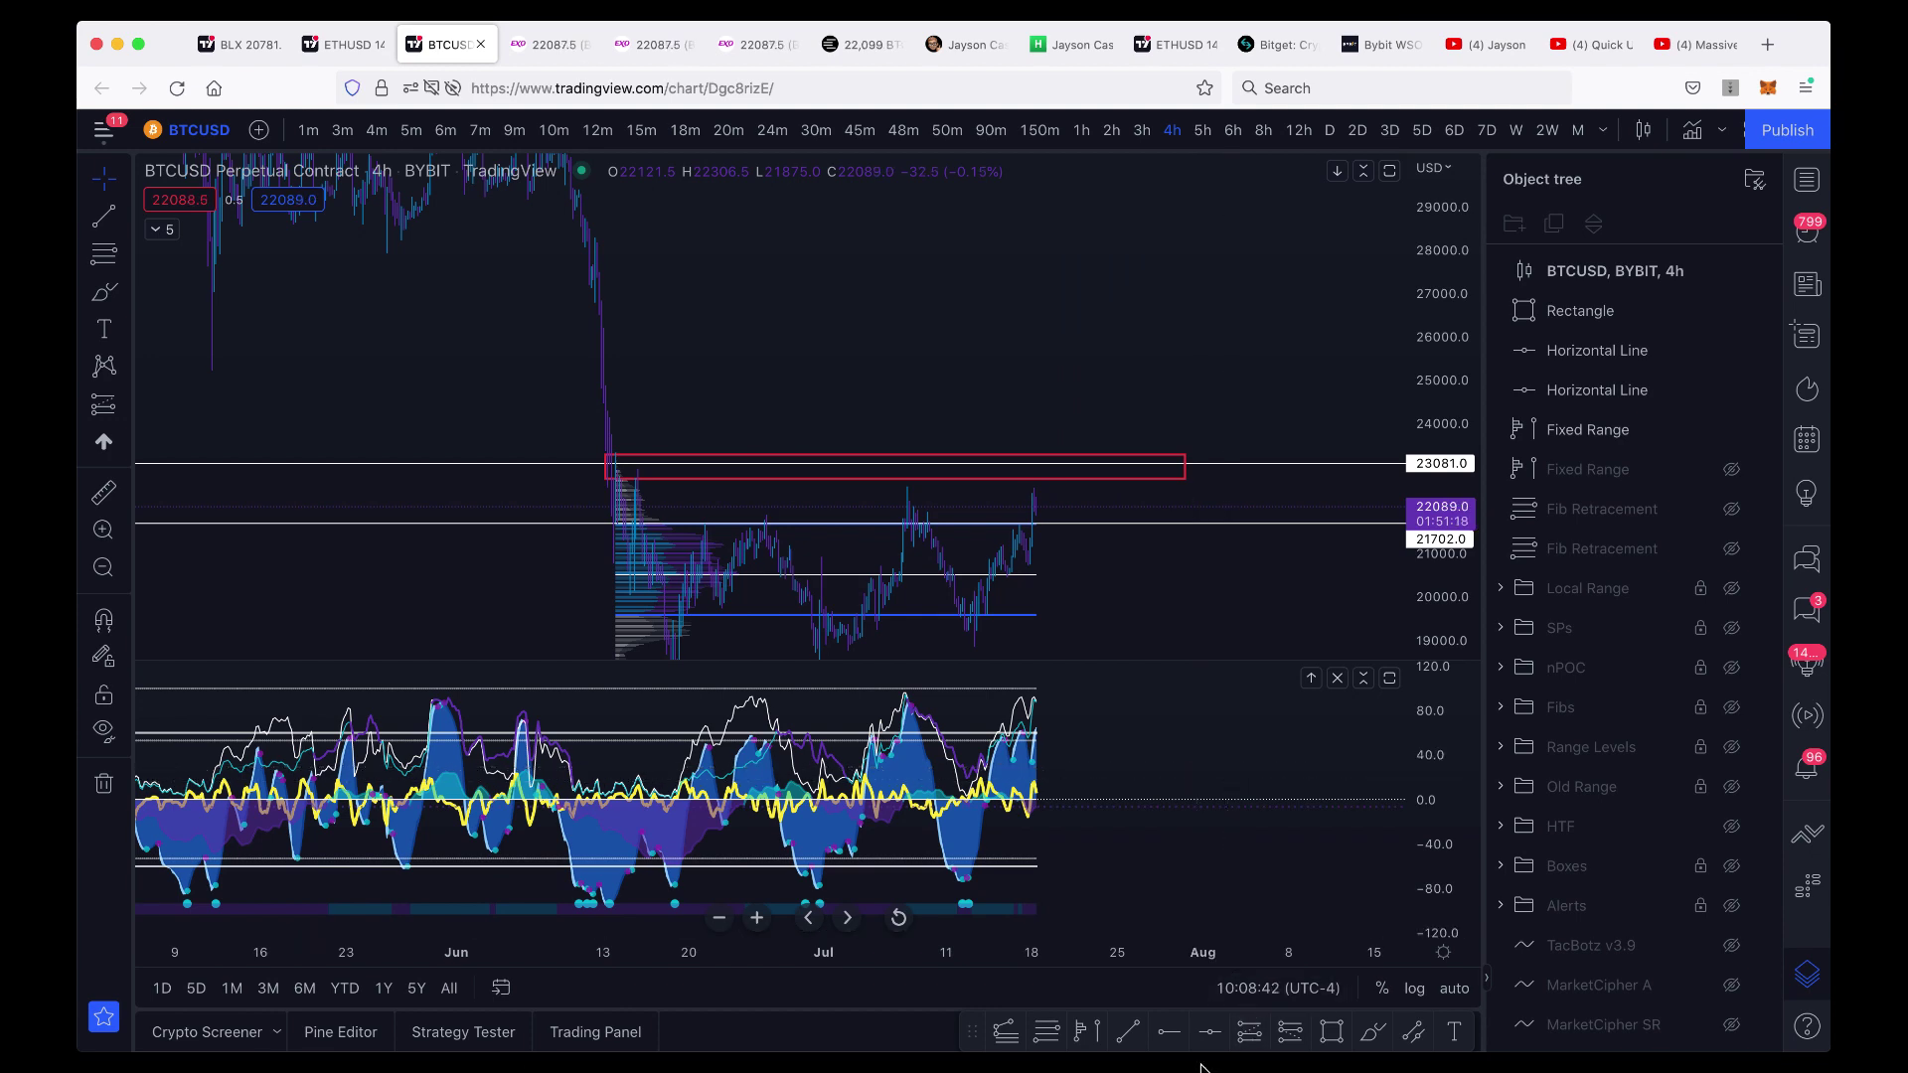
# In Discord's trade-setups channel, scroll the chat and view the posted TradingView chart.
pyautogui.press('super+Tab')
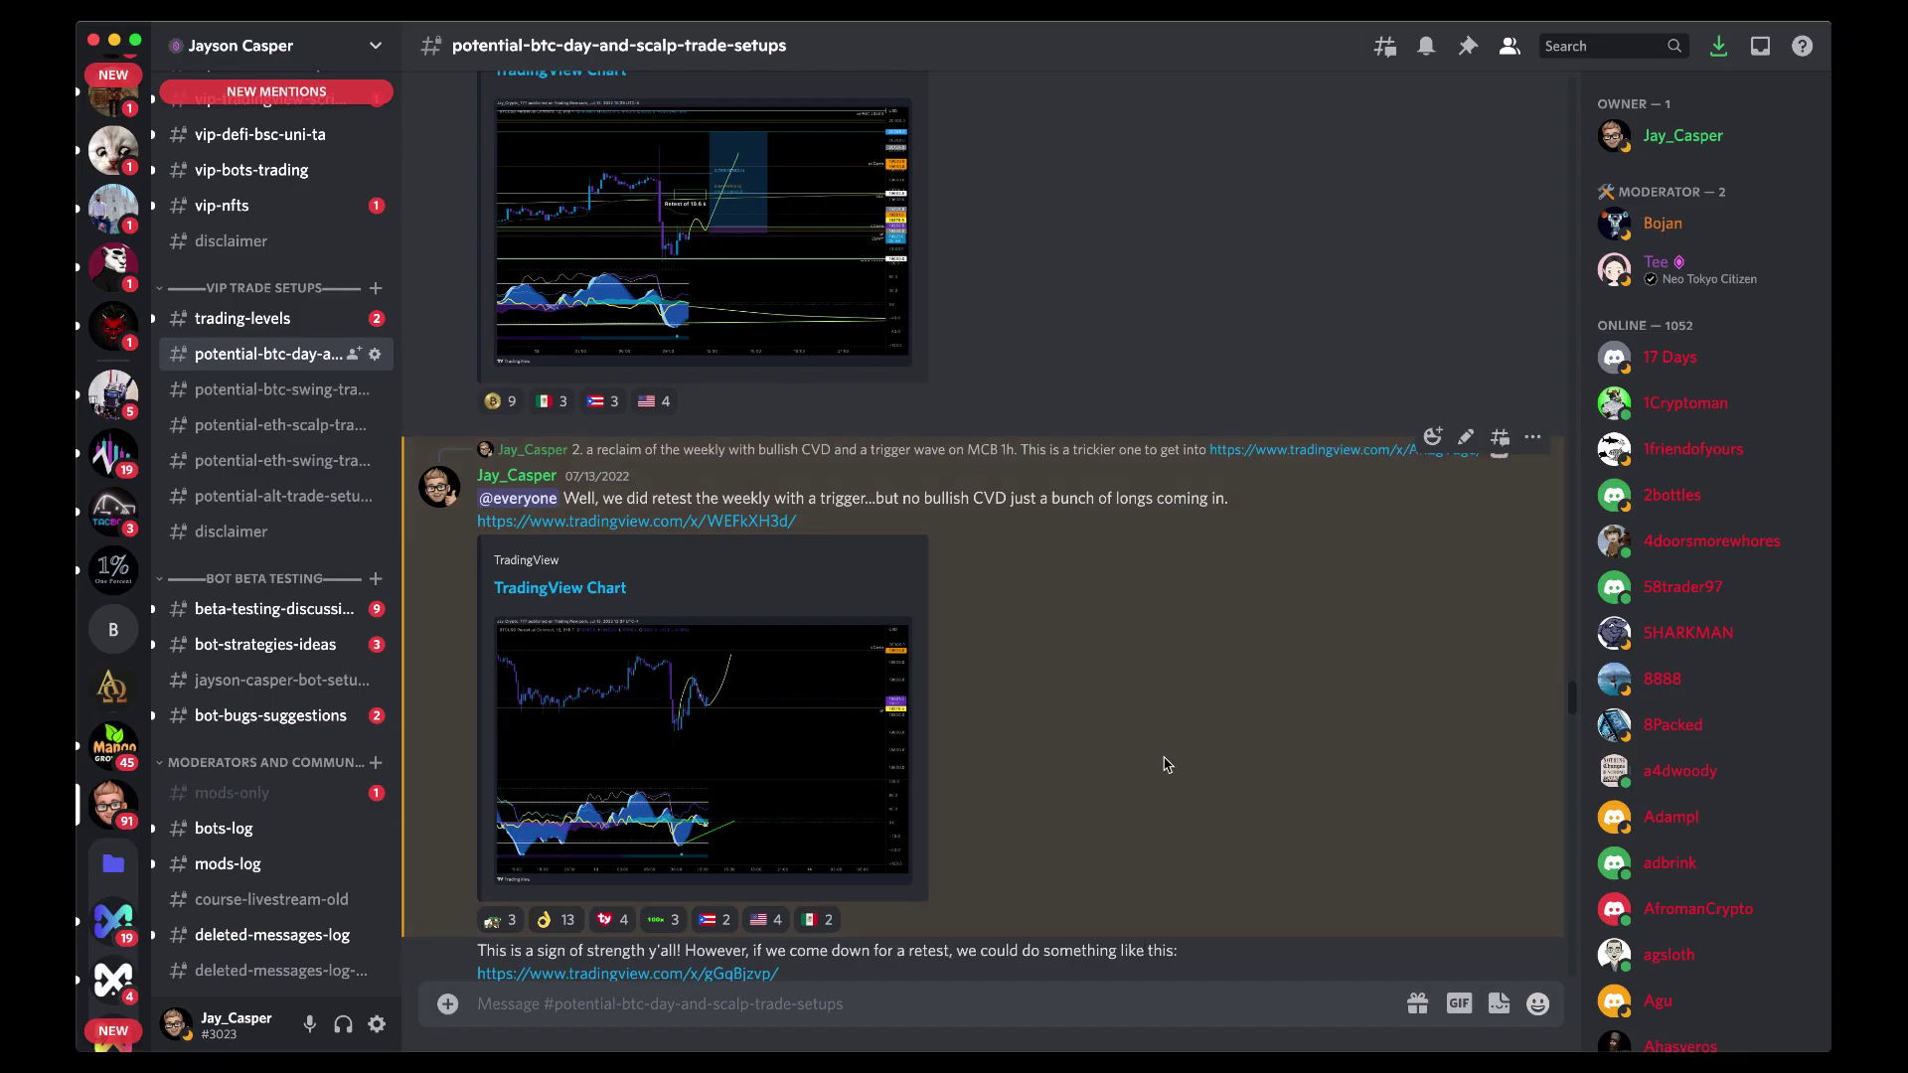
pyautogui.scroll(-8, 989, 636)
pyautogui.scroll(-4, 1012, 751)
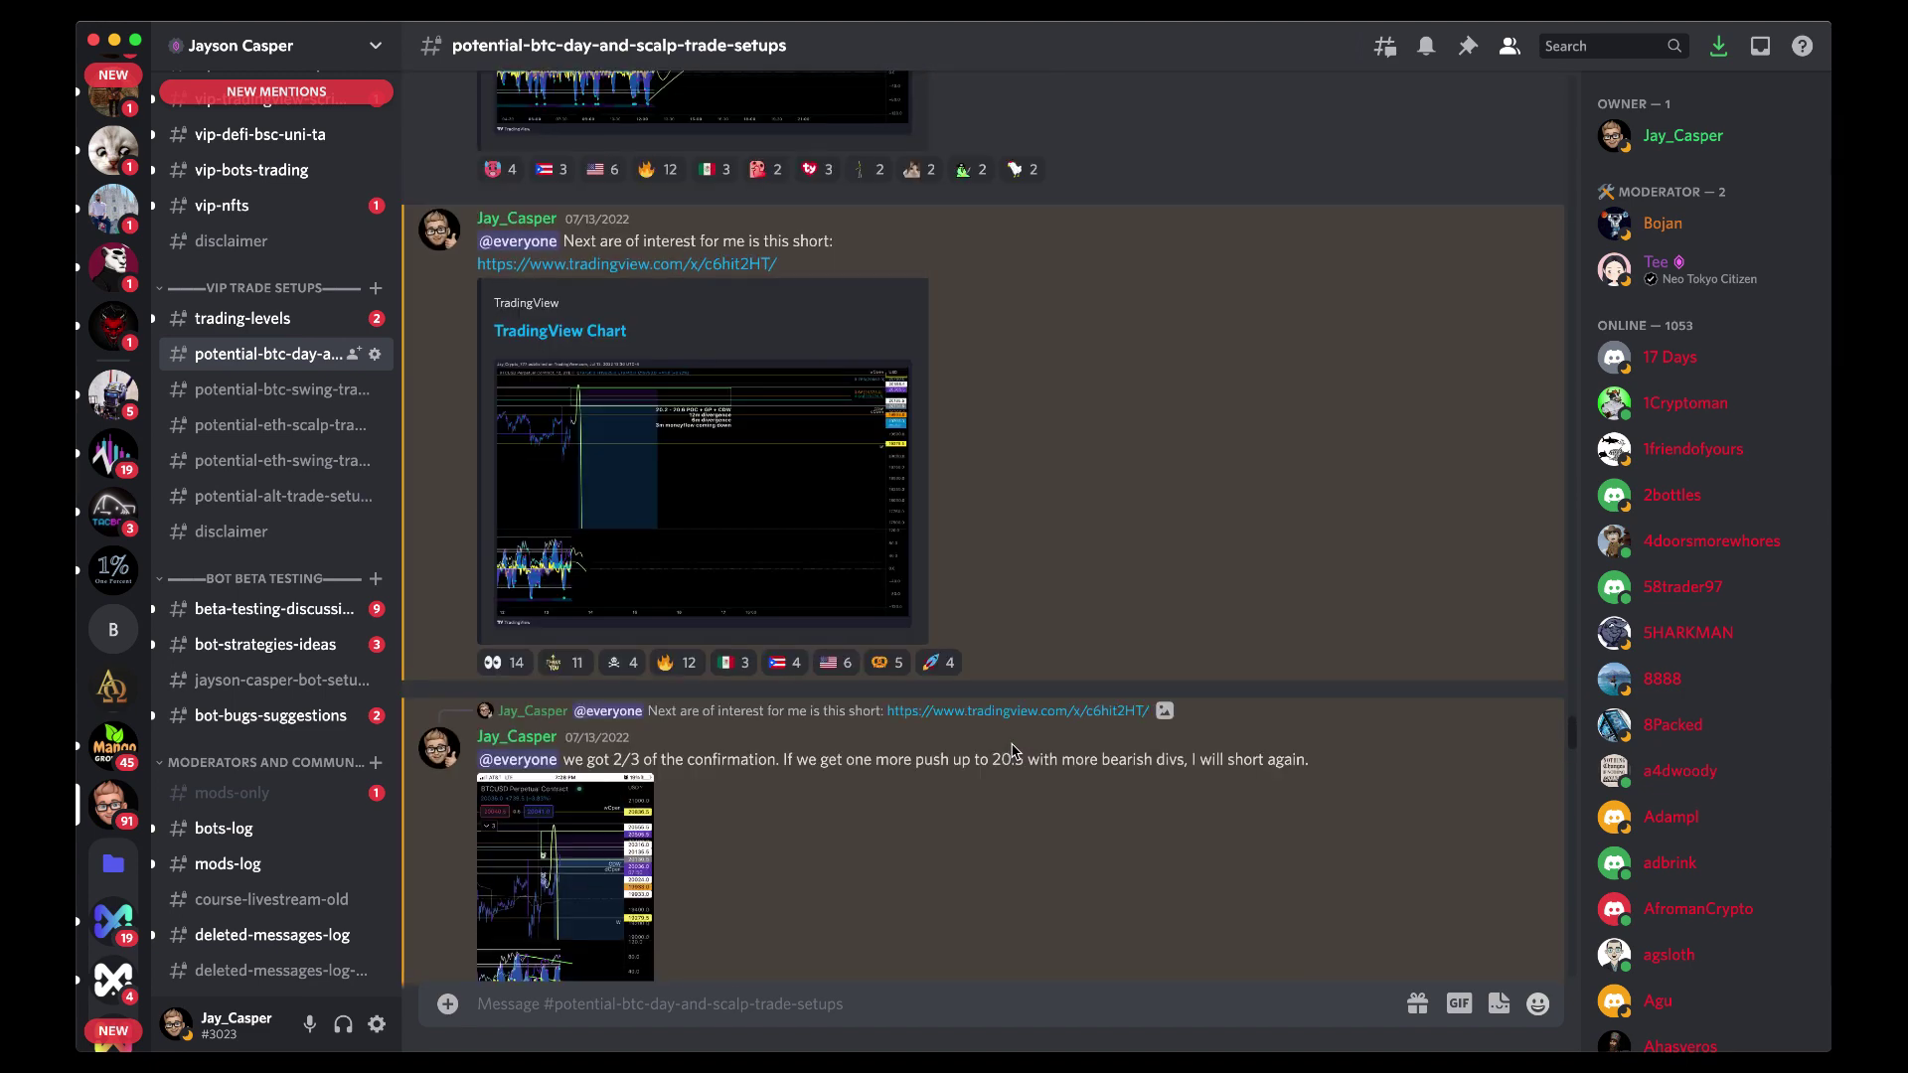
pyautogui.scroll(-12, 821, 688)
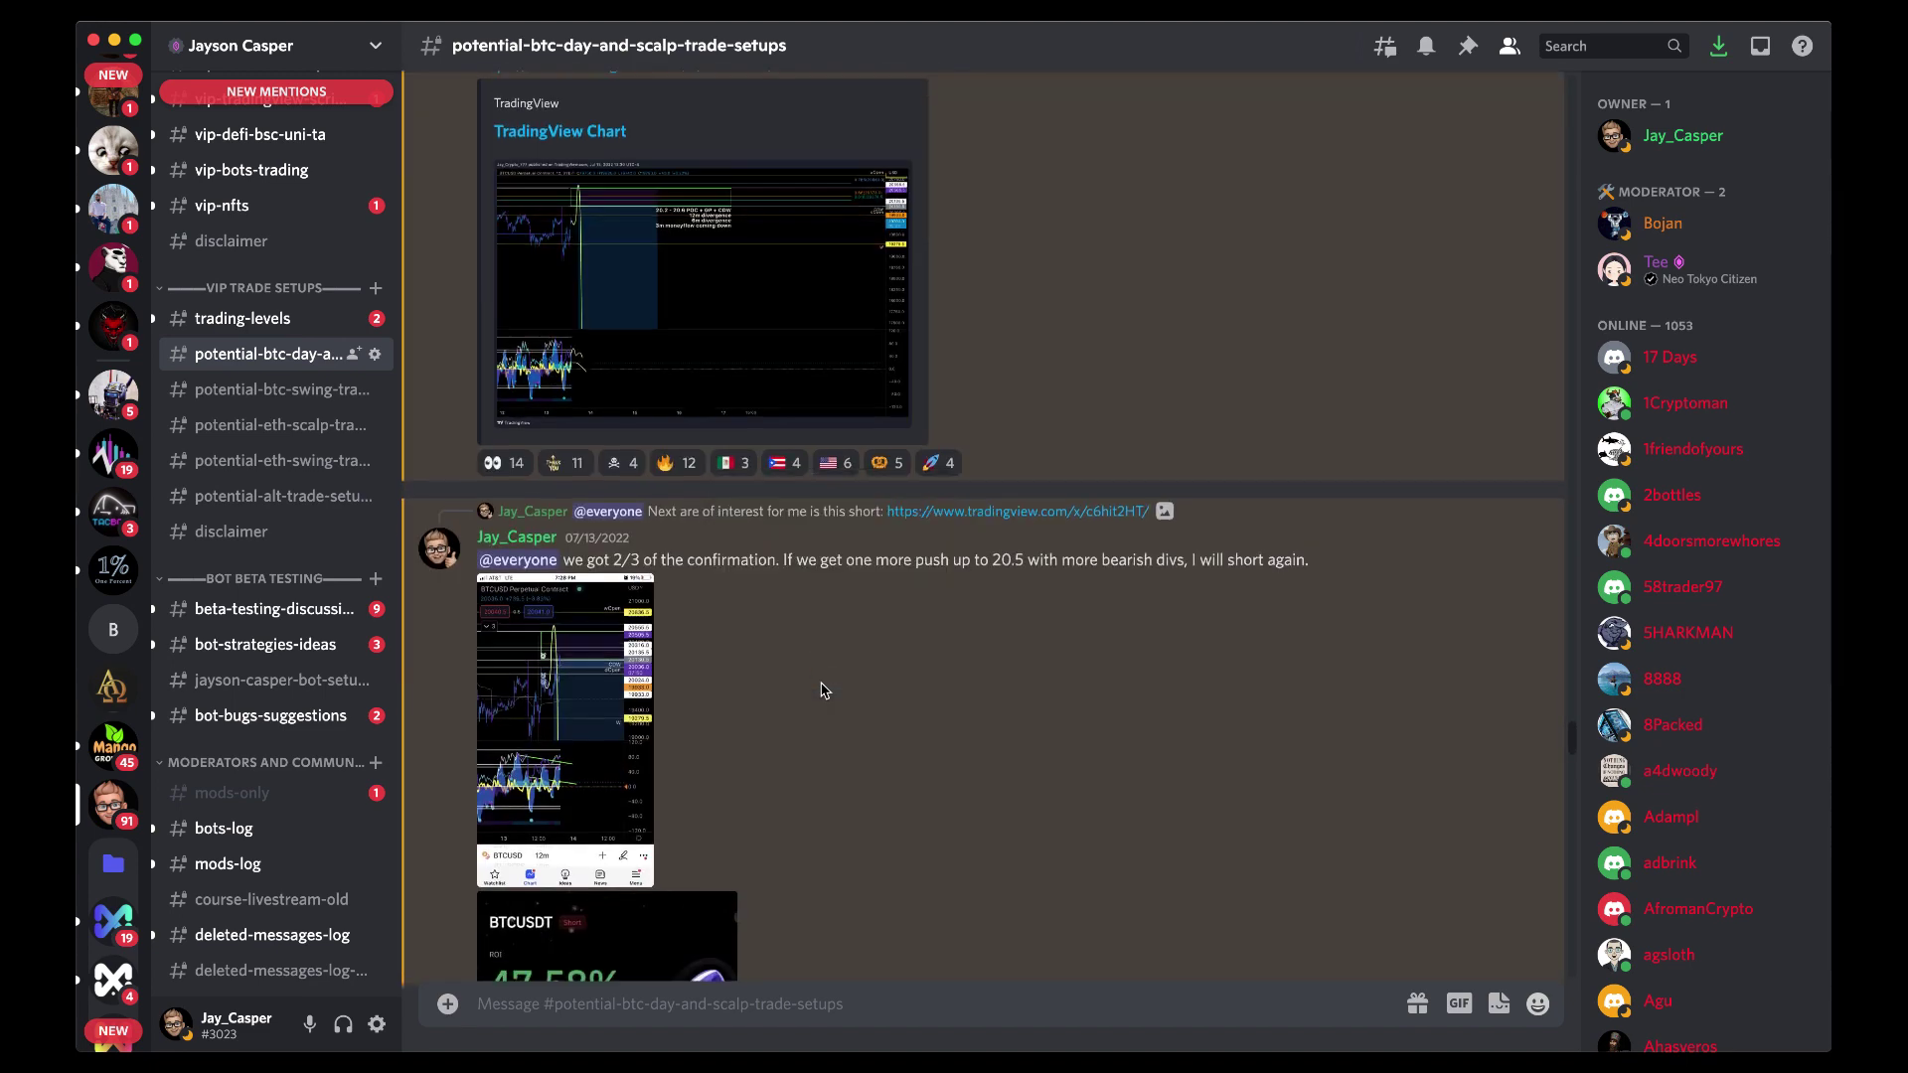
pyautogui.scroll(-15, 821, 688)
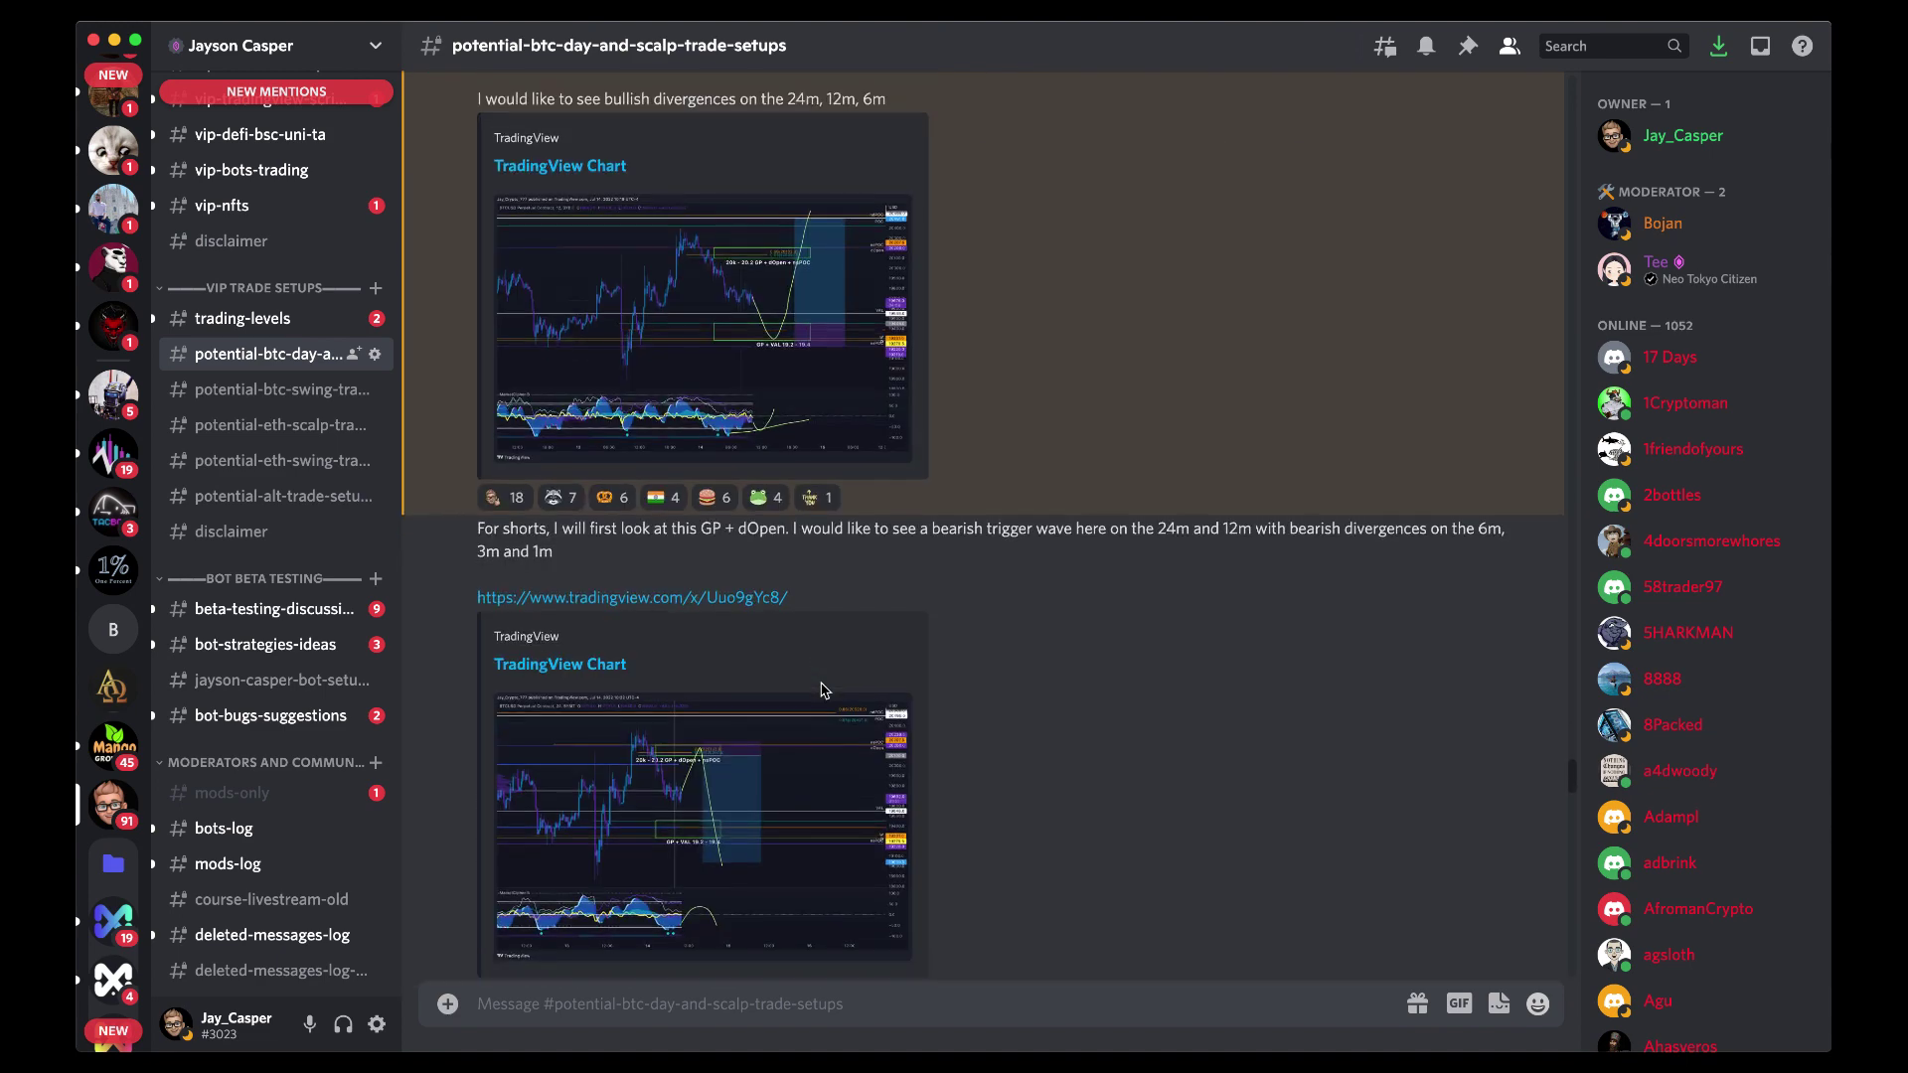
pyautogui.scroll(6, 780, 499)
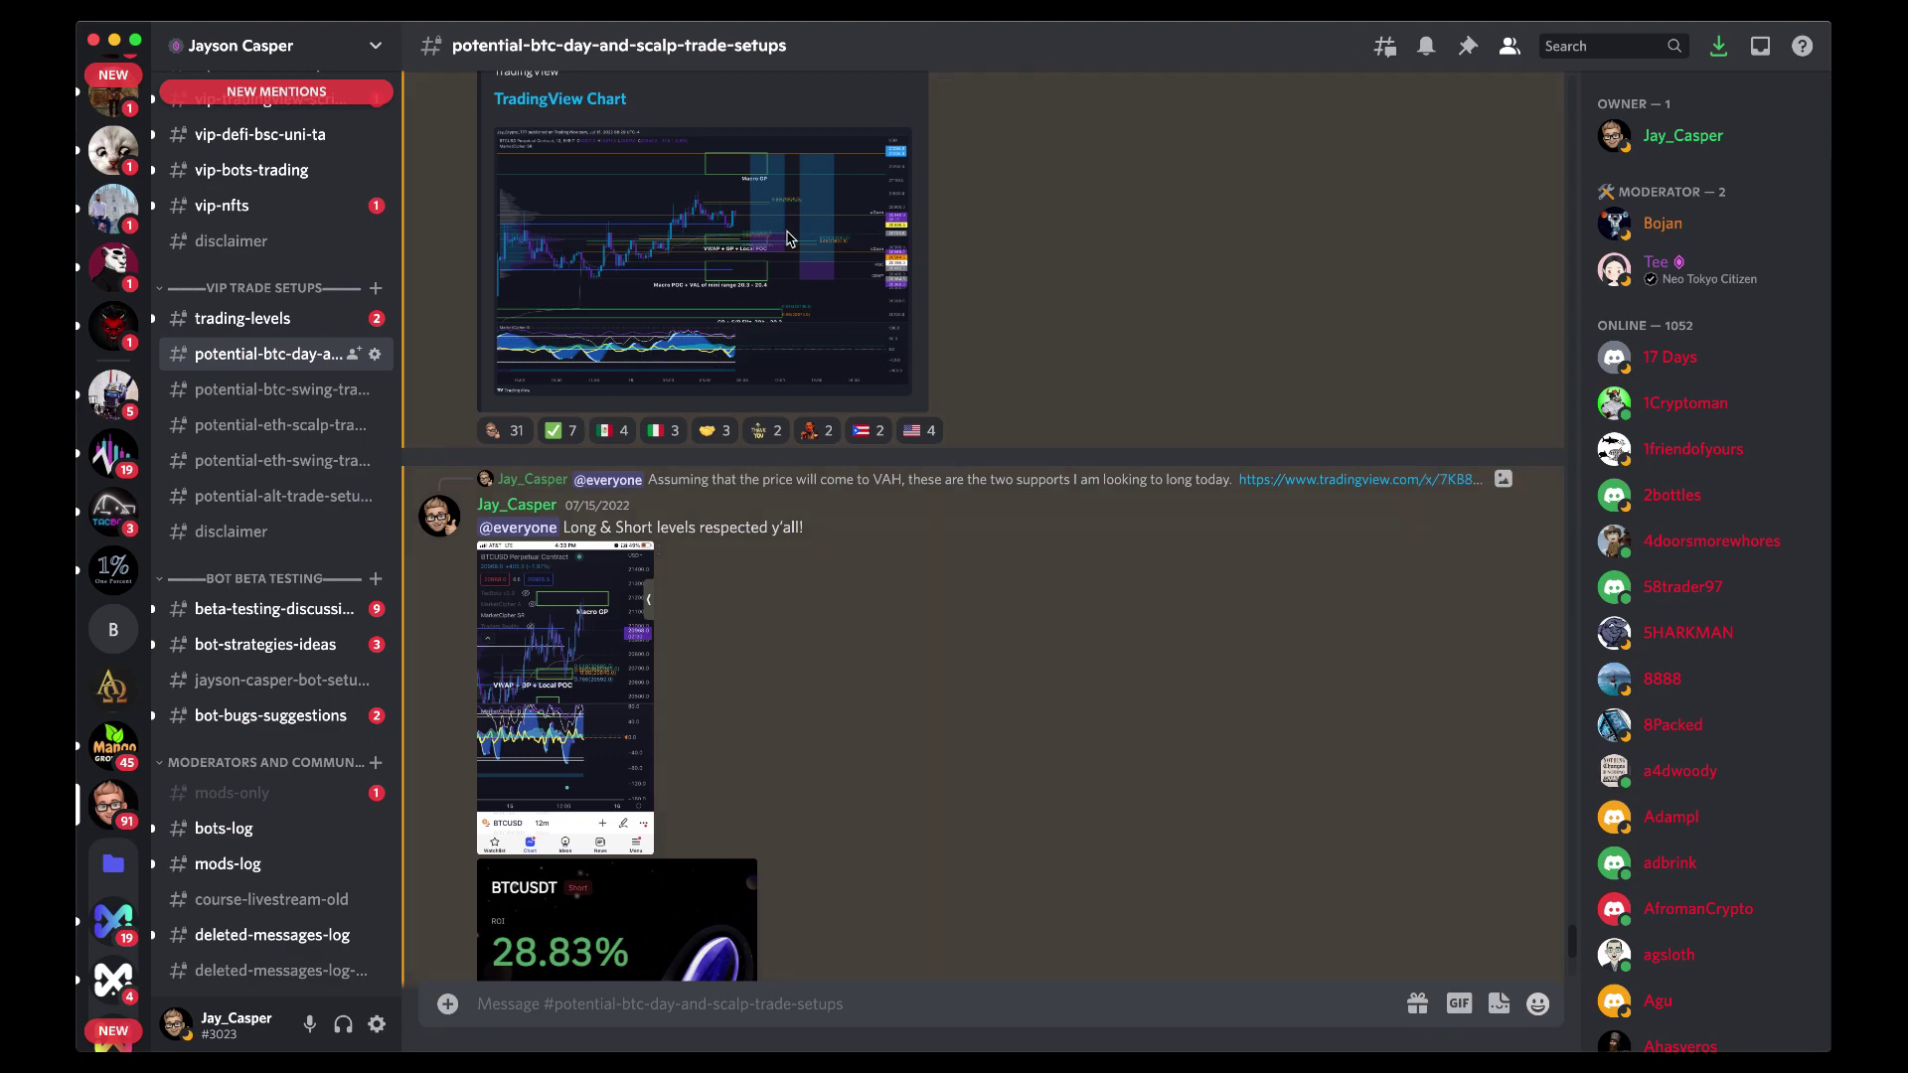
pyautogui.click(789, 238)
pyautogui.click(1117, 176)
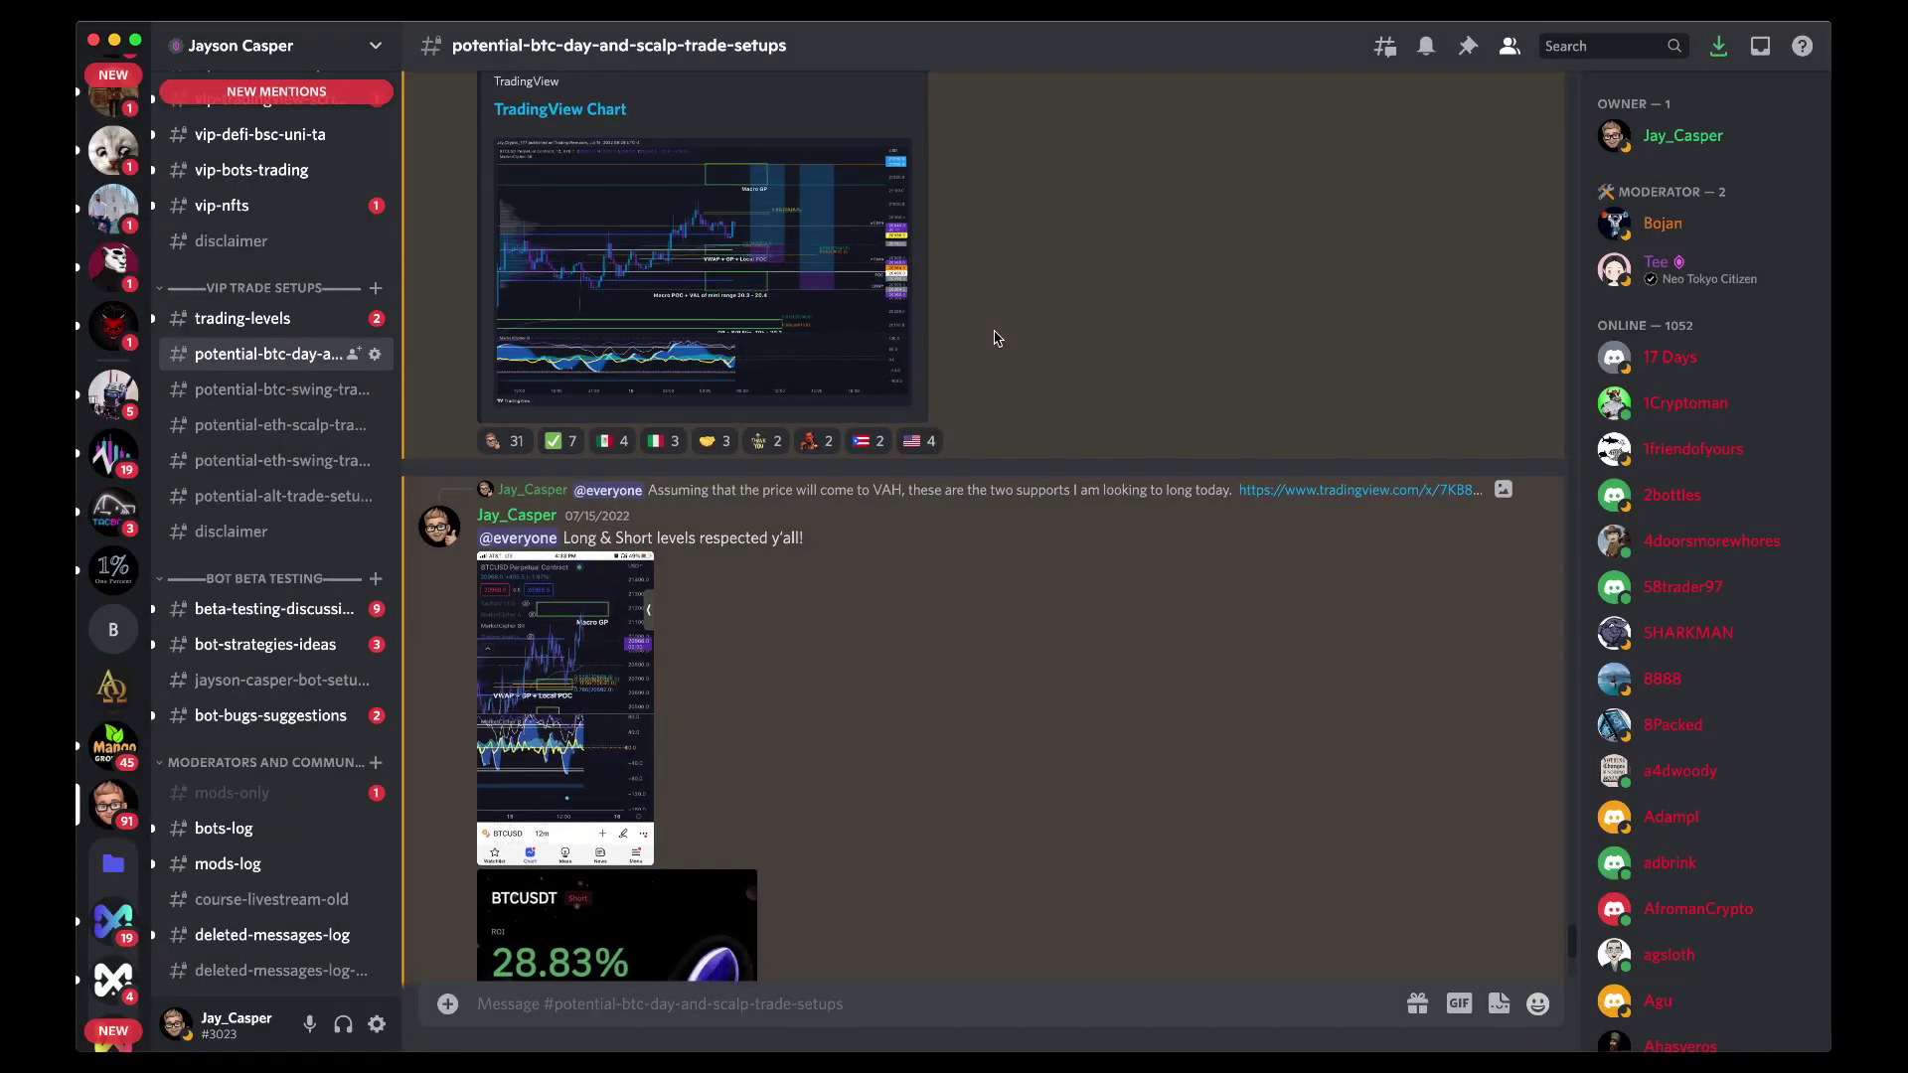
# Enlarge and close the earlier post's chart image and the phone chart screenshot.
pyautogui.scroll(8, 993, 338)
pyautogui.click(782, 396)
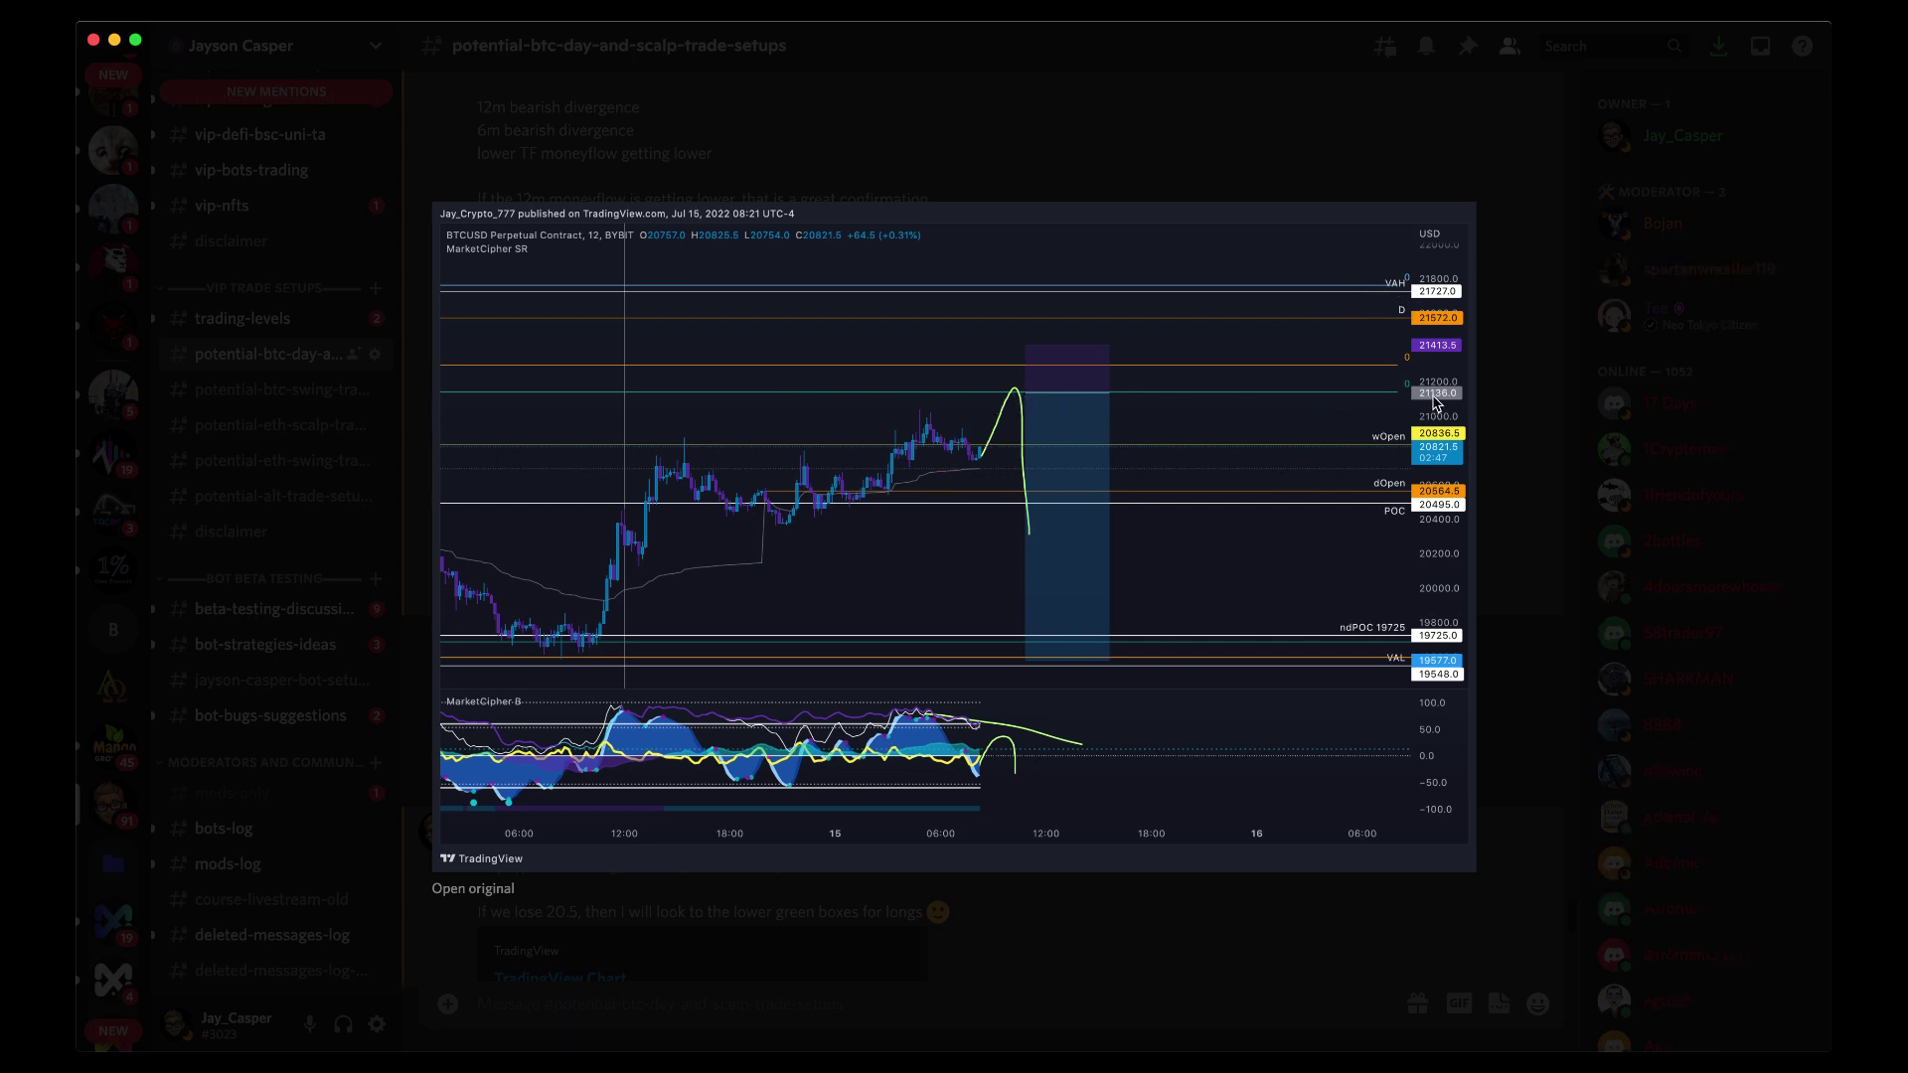
pyautogui.click(1514, 429)
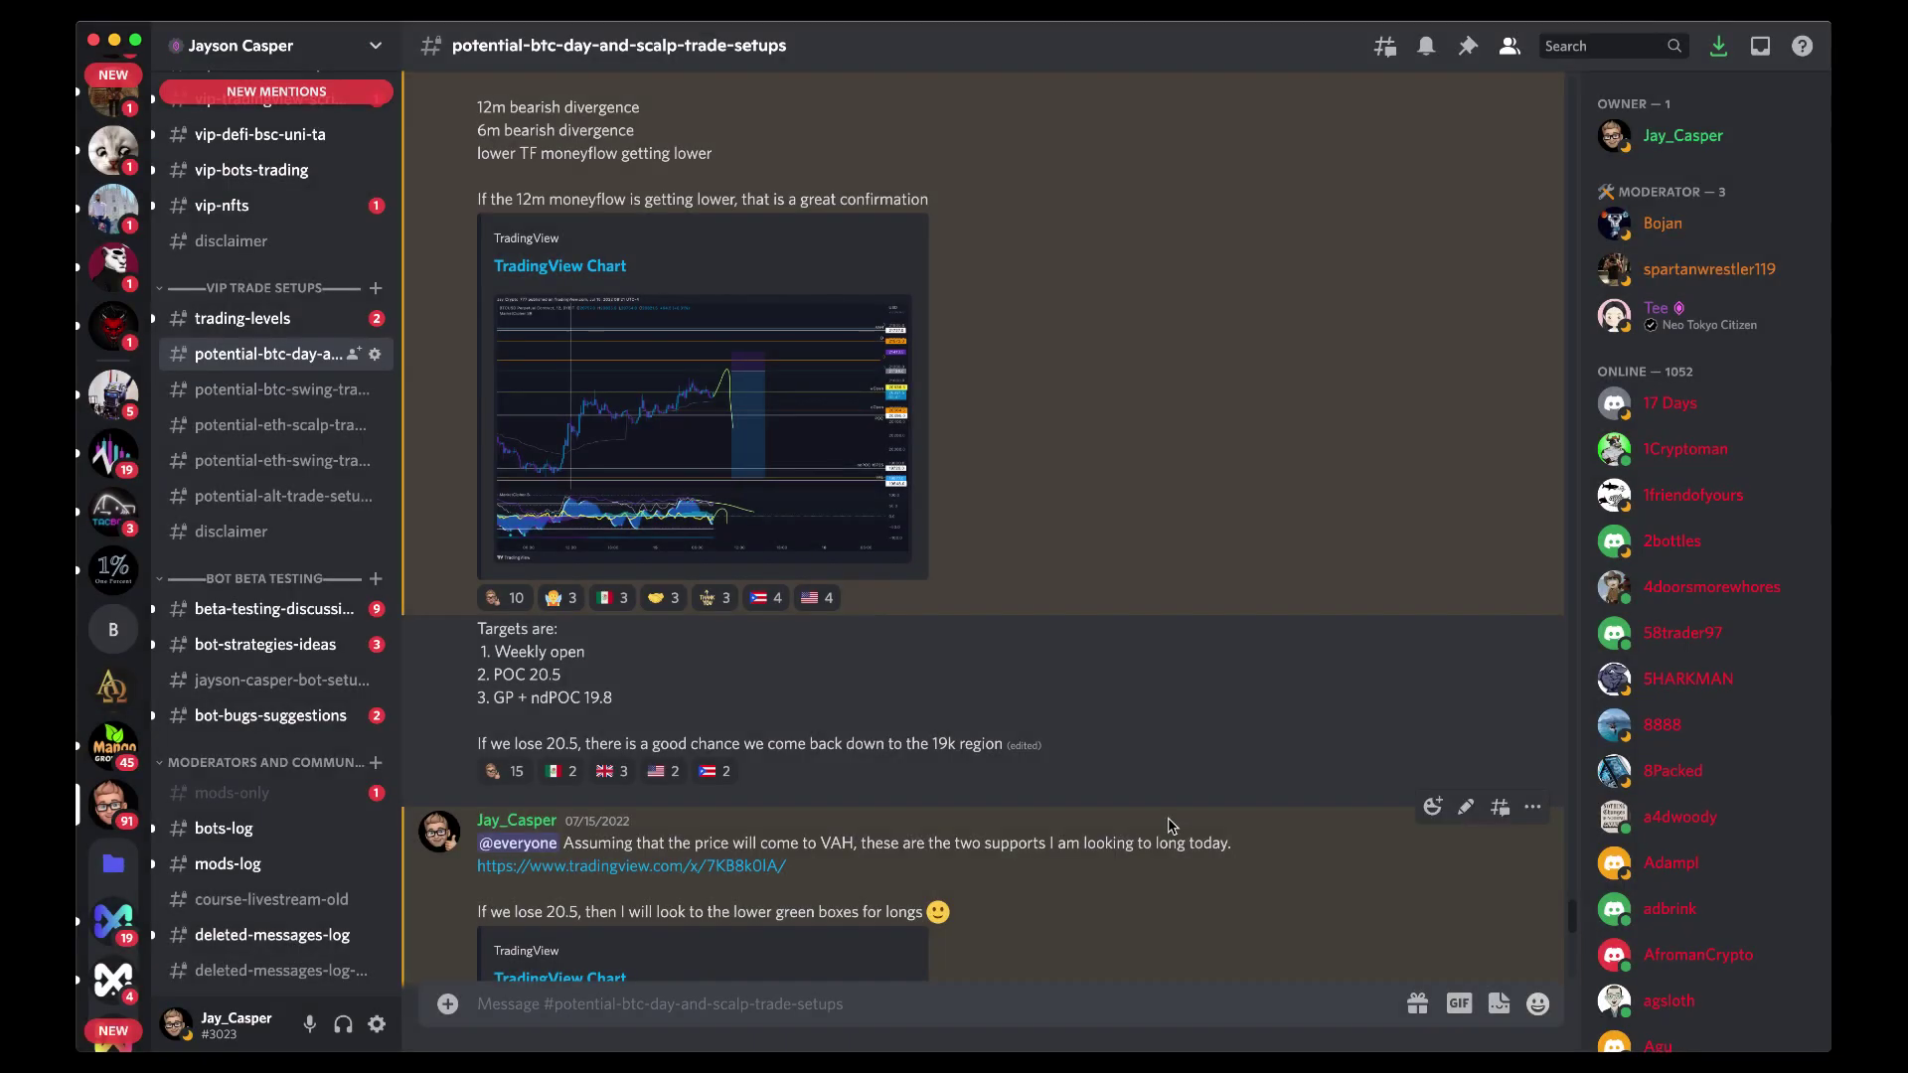
pyautogui.scroll(-10, 1170, 823)
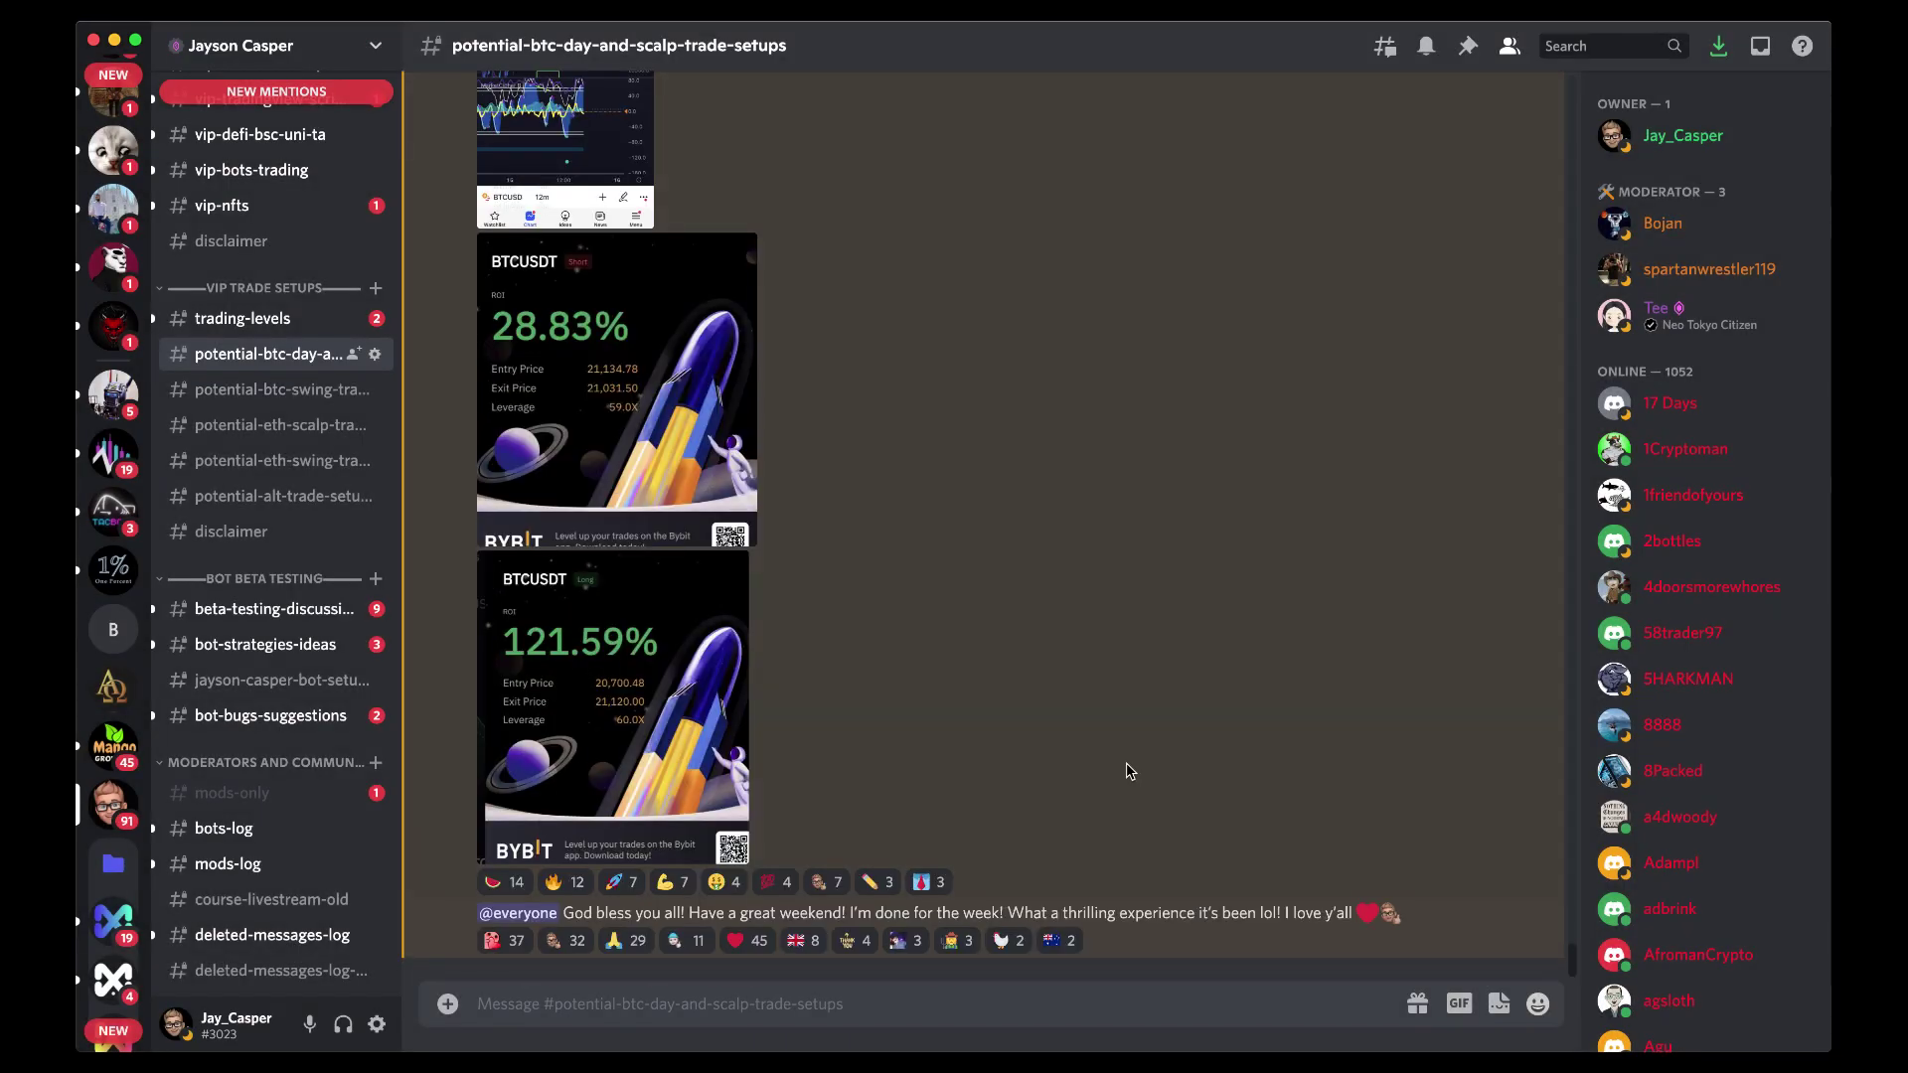
pyautogui.scroll(5, 1130, 771)
pyautogui.click(597, 511)
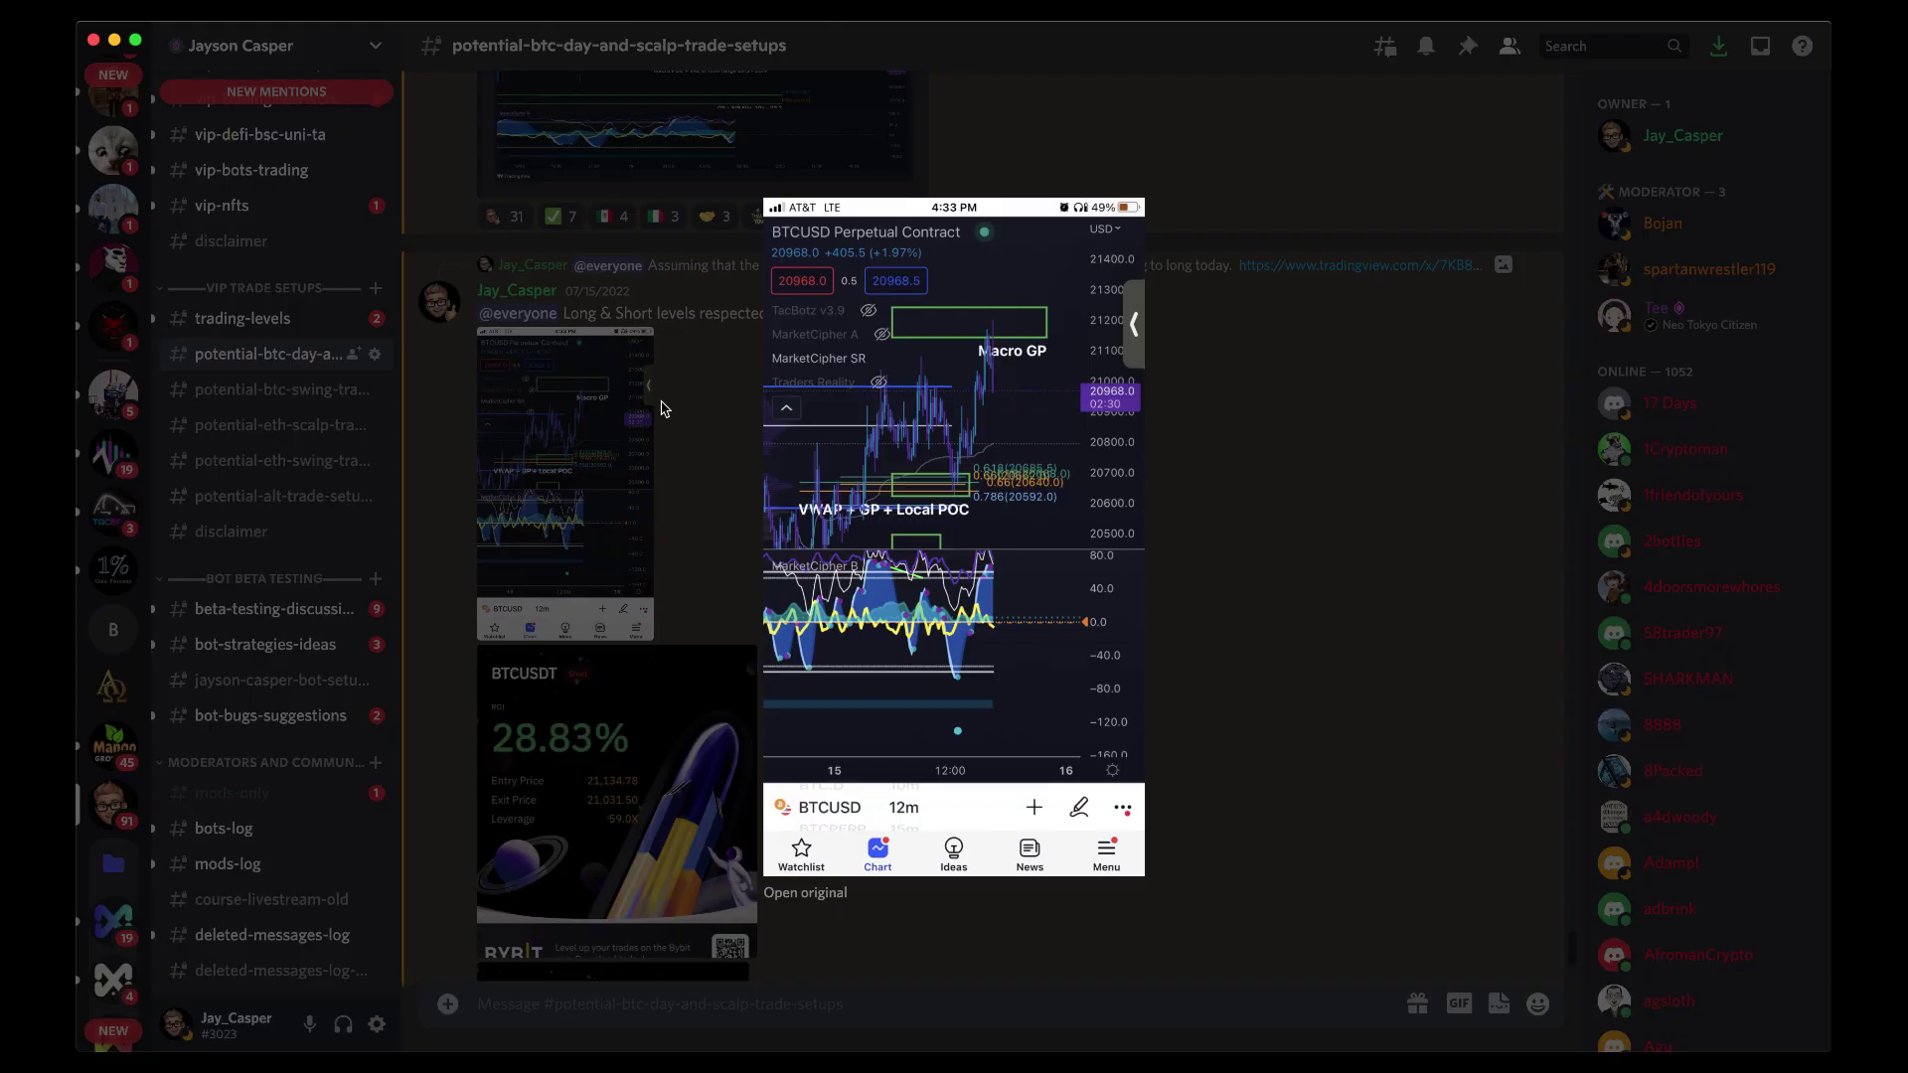
pyautogui.click(1217, 391)
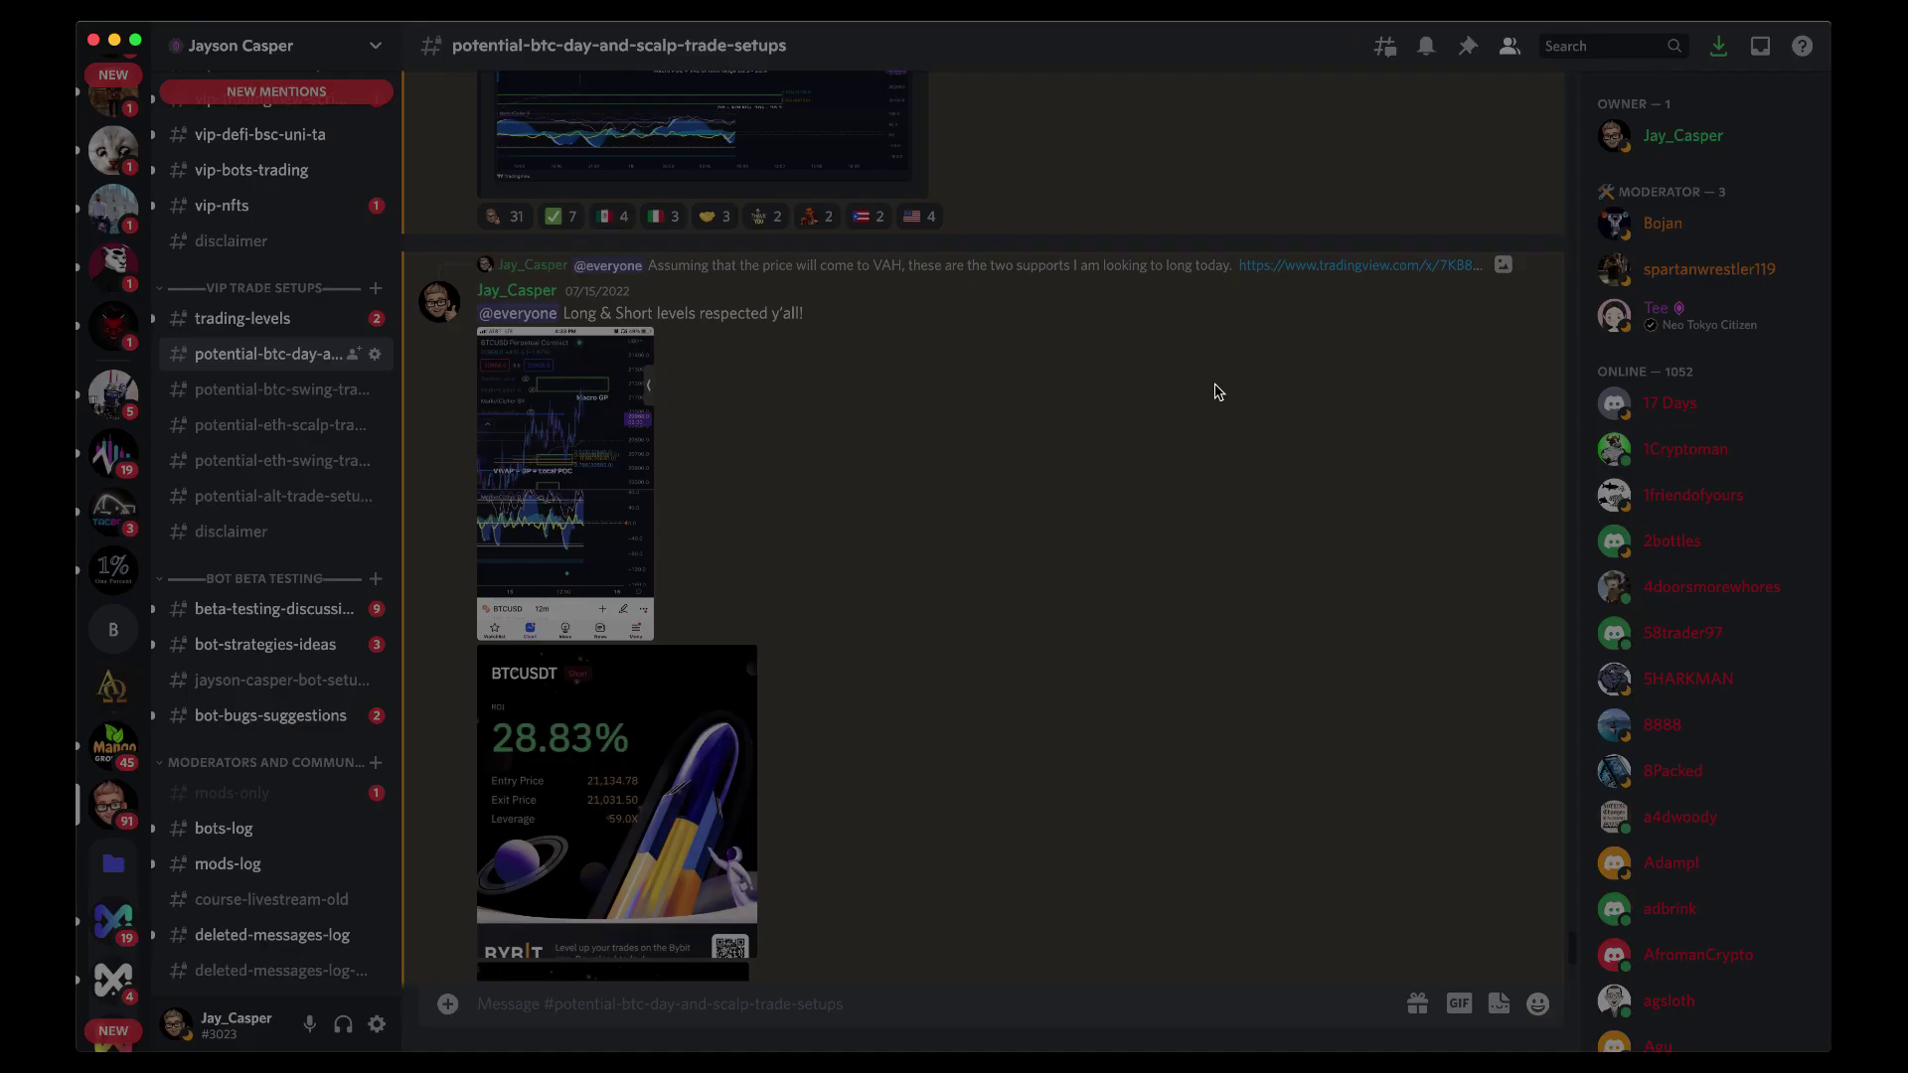
# View the BTCUSDT short trade result image and scroll the surrounding messages.
pyautogui.scroll(-3, 924, 660)
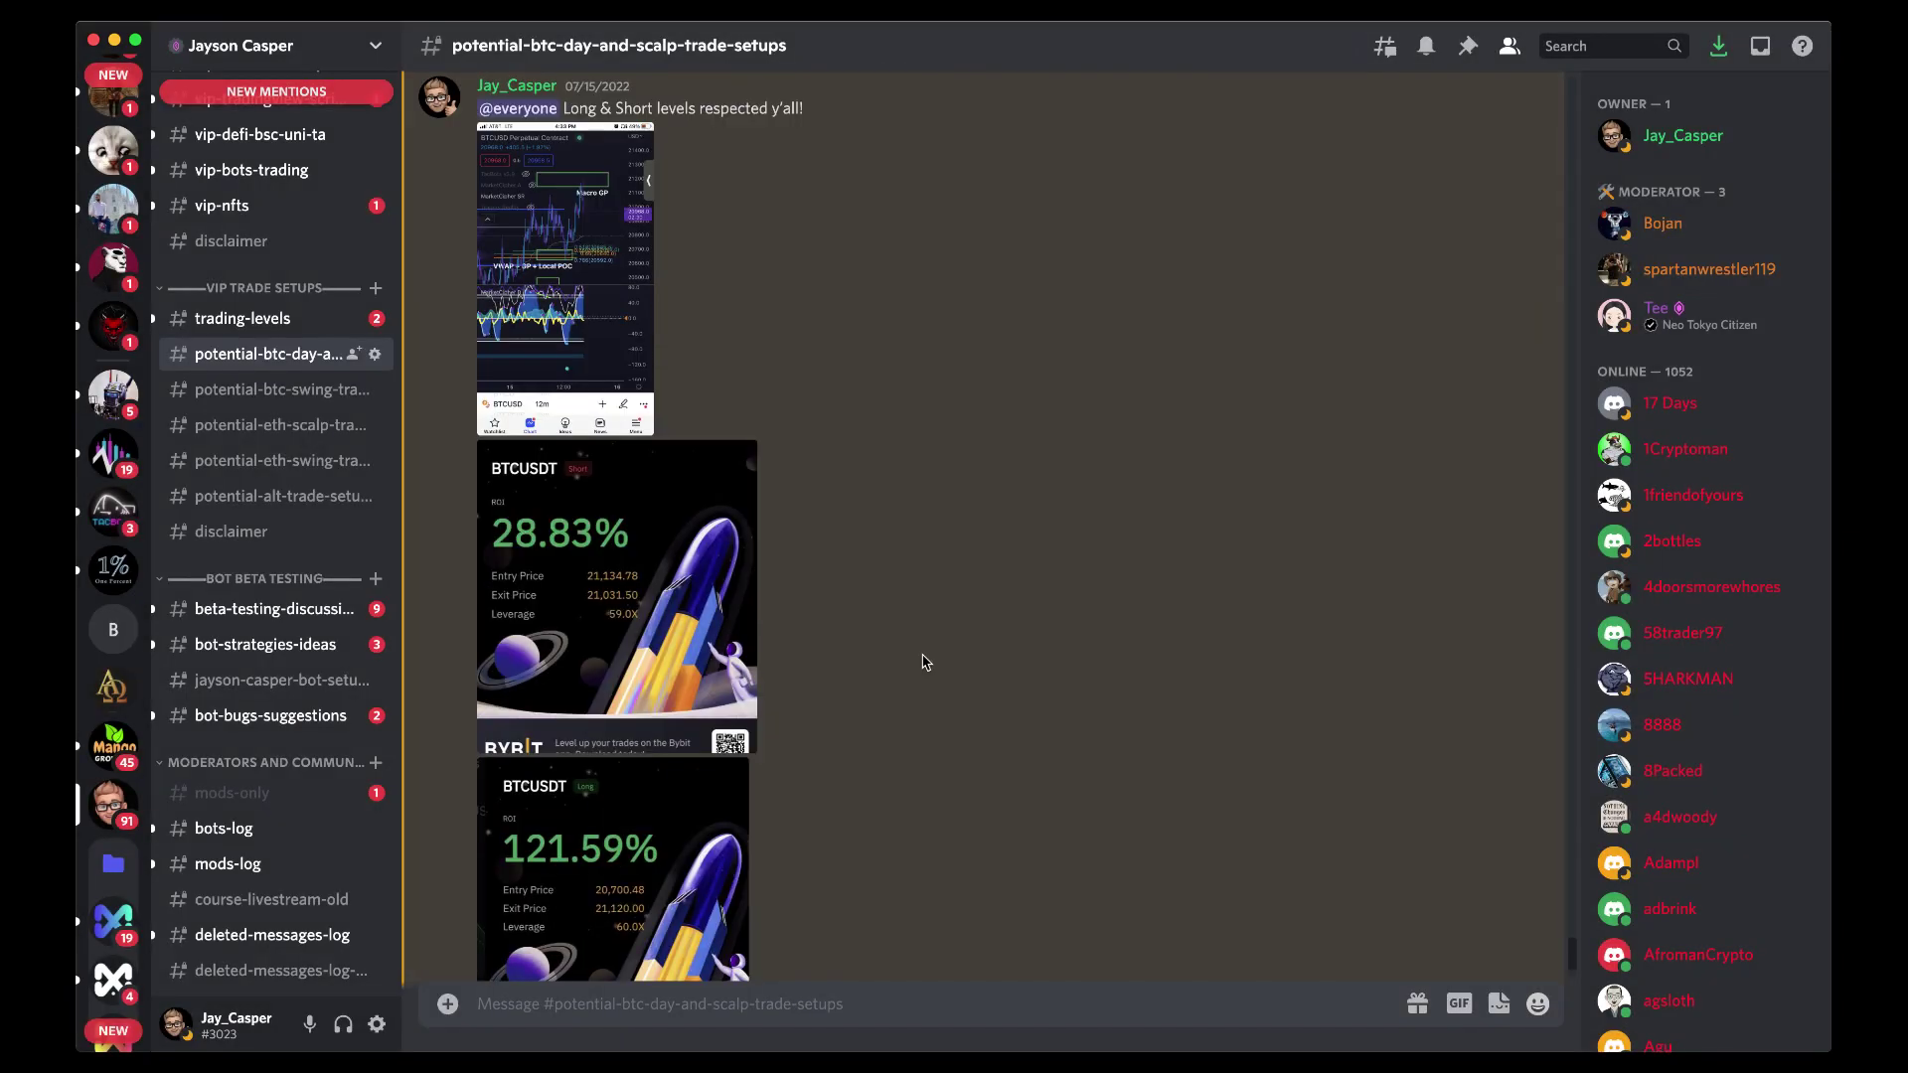
pyautogui.click(625, 597)
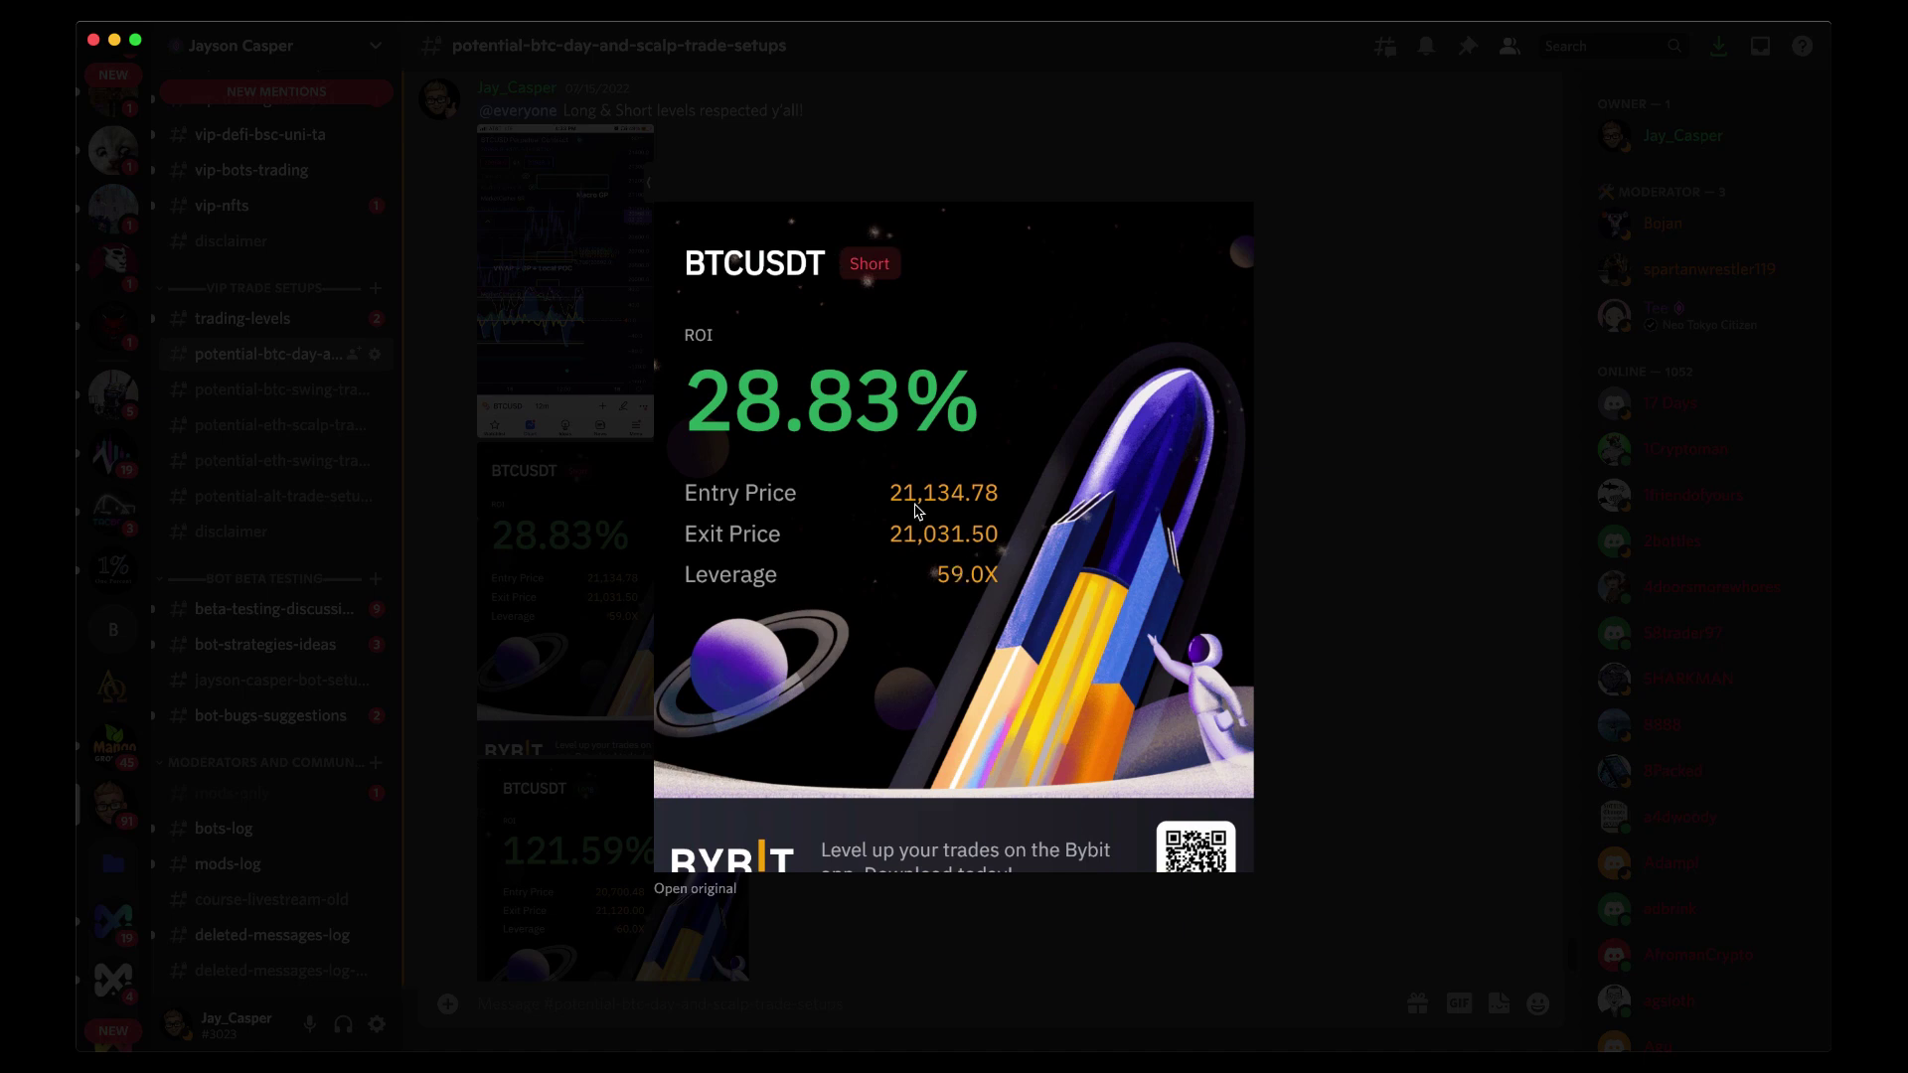
pyautogui.click(1396, 454)
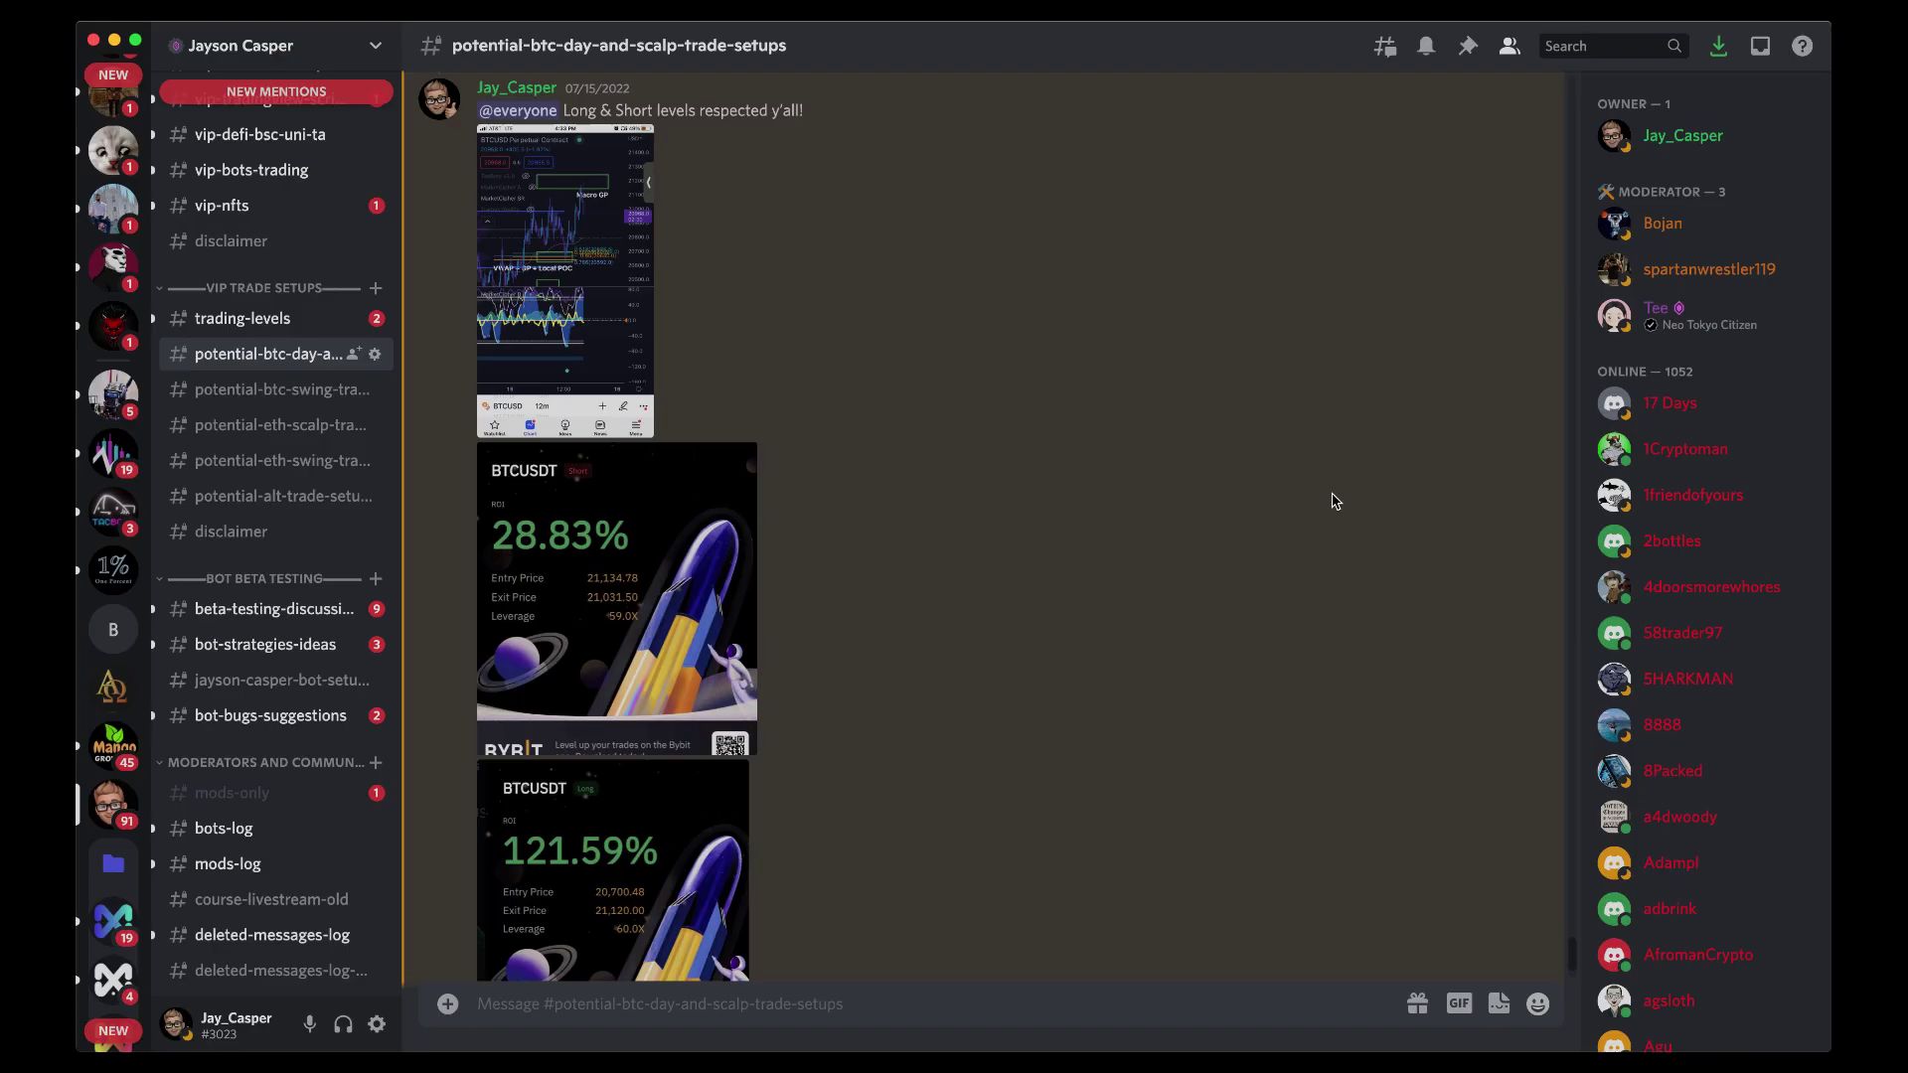
pyautogui.scroll(-3, 1250, 602)
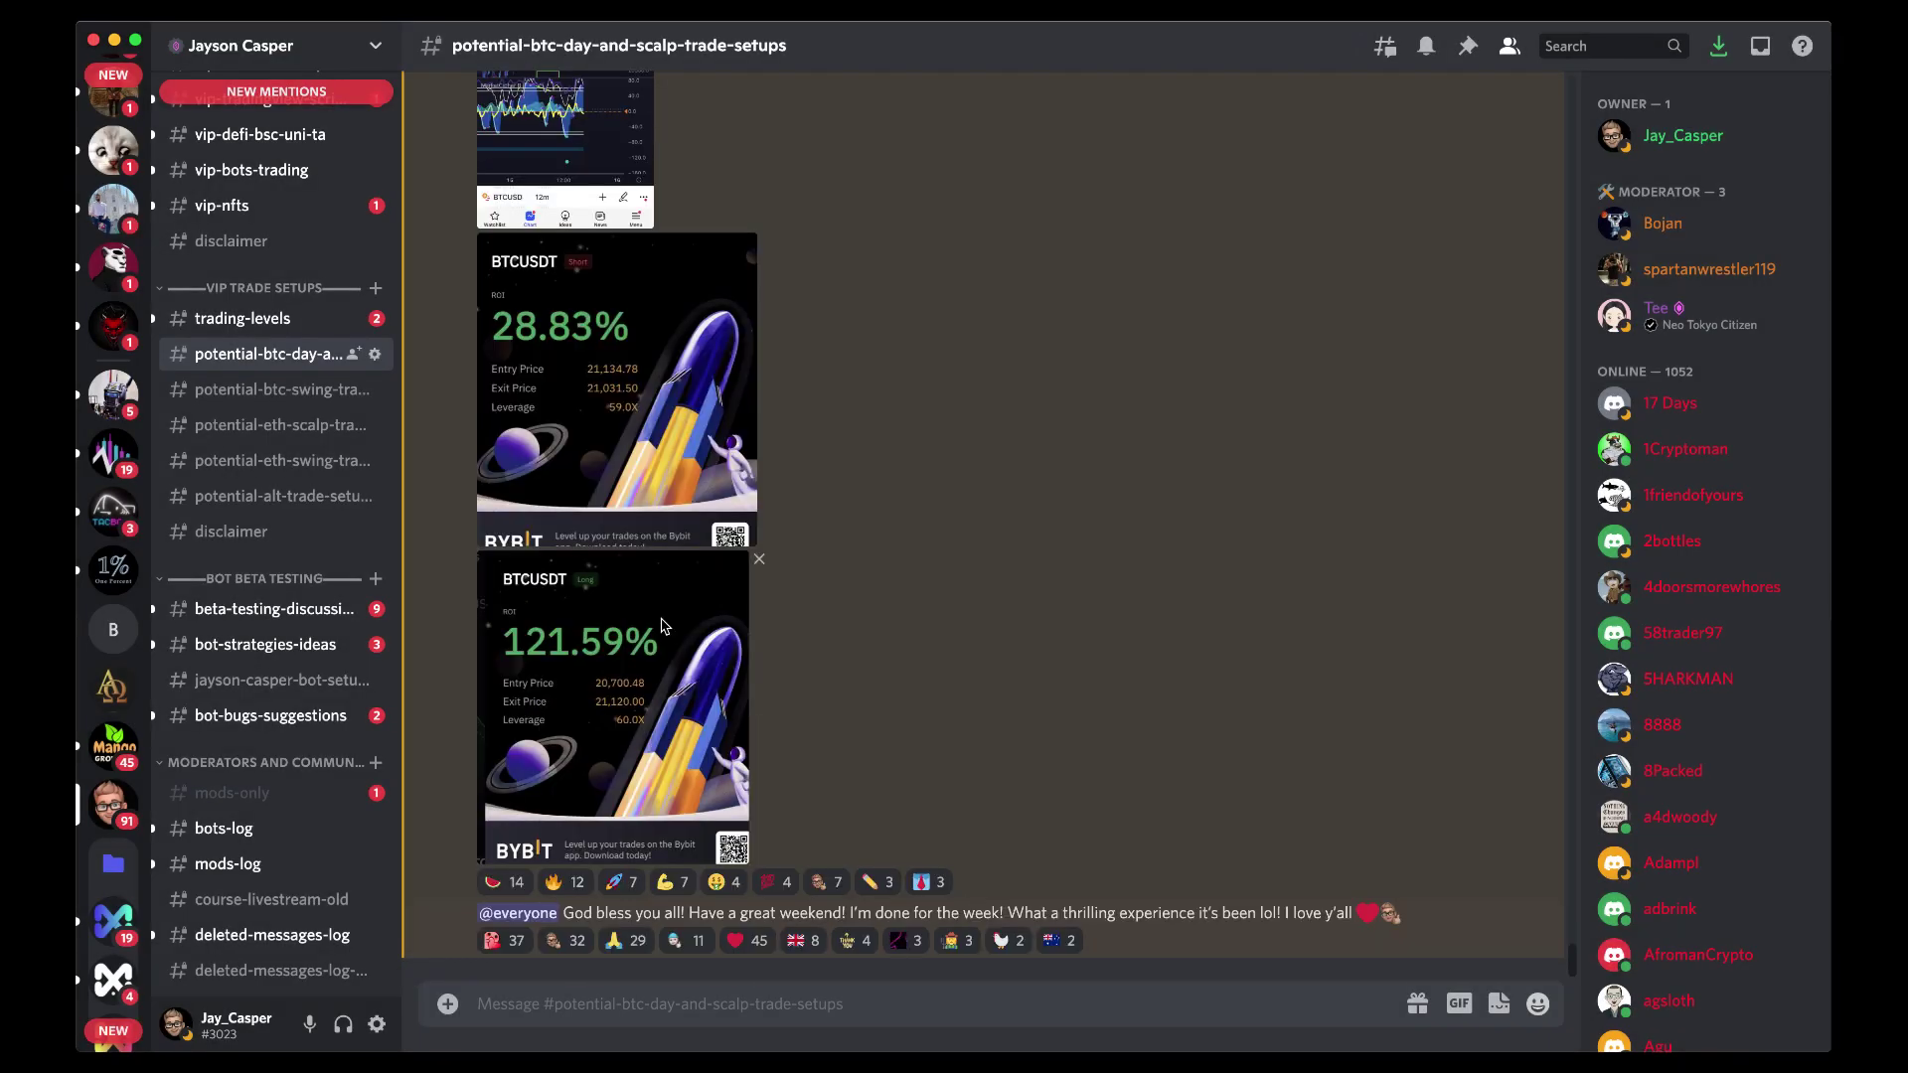
pyautogui.scroll(6, 318, 370)
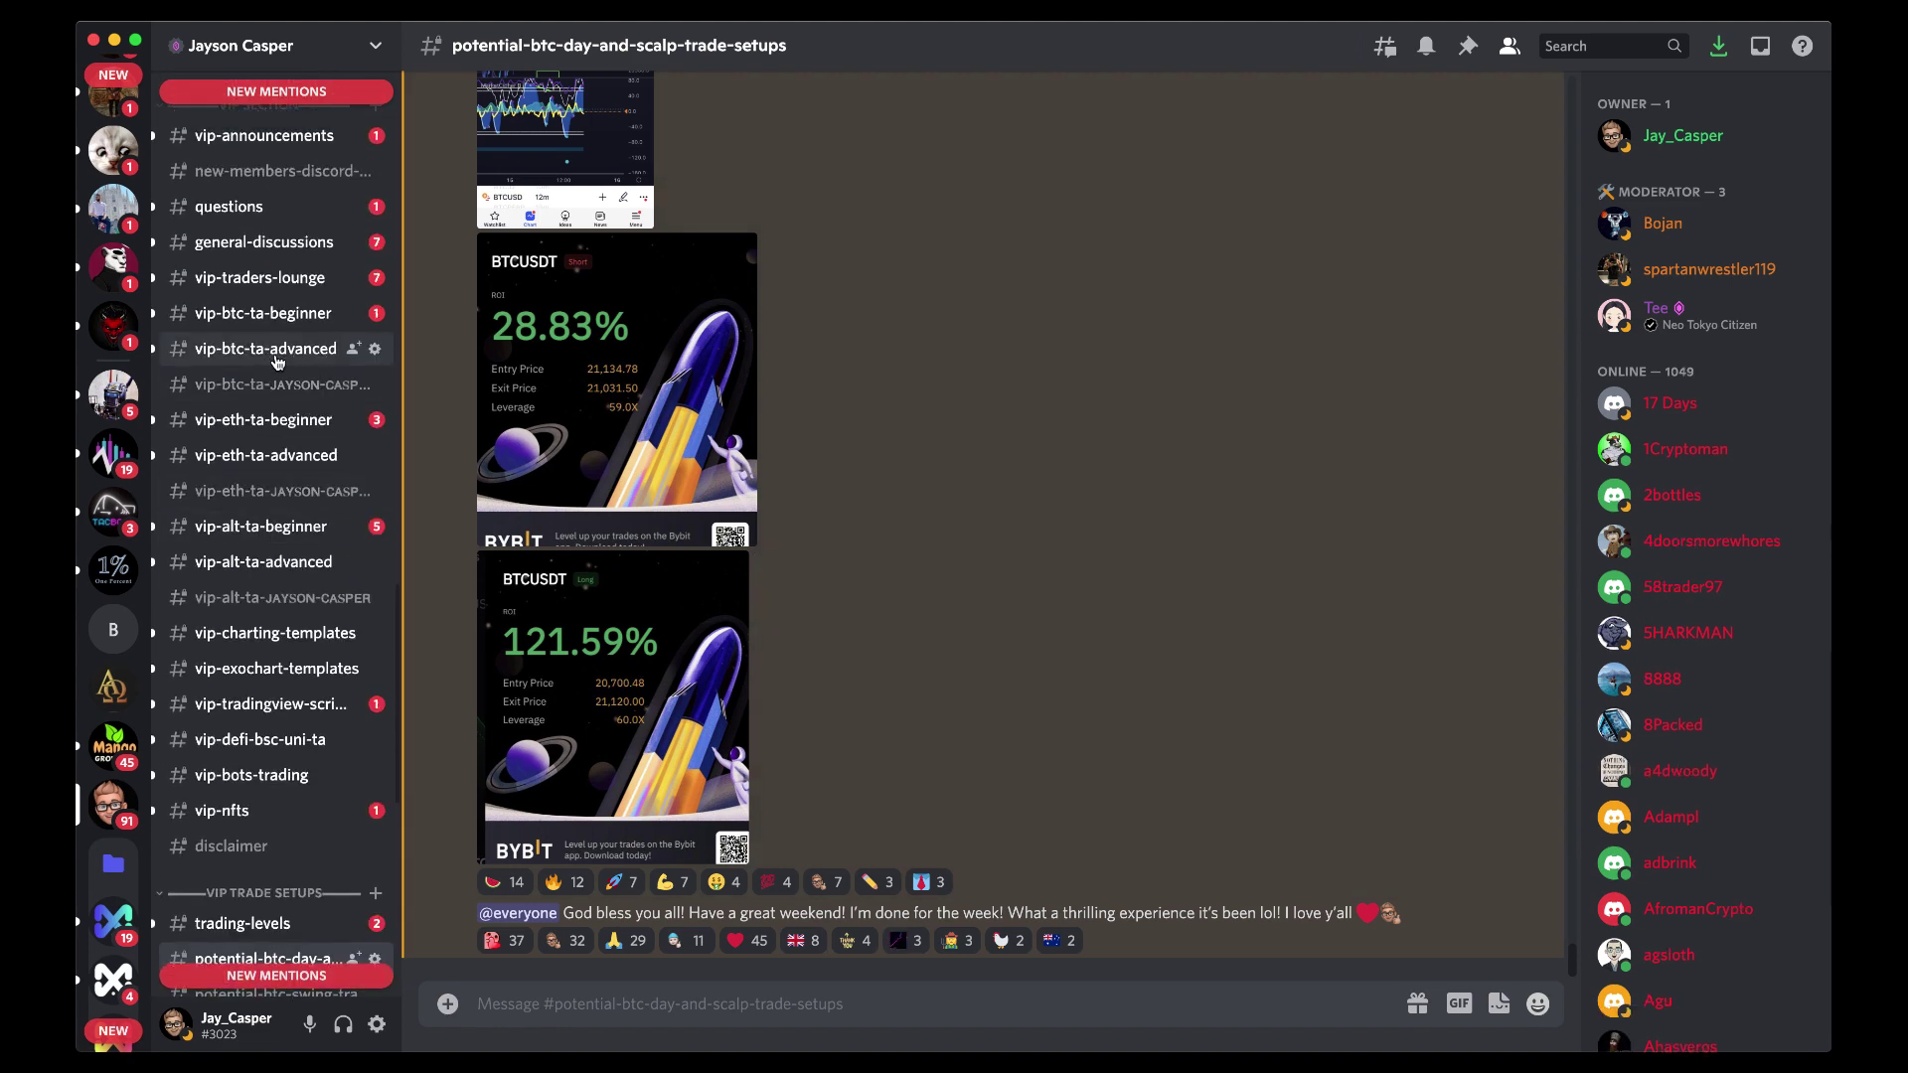
# Read vip-btc-ta-advanced down to today's posts, then switch back to the TradingView chart.
pyautogui.click(277, 362)
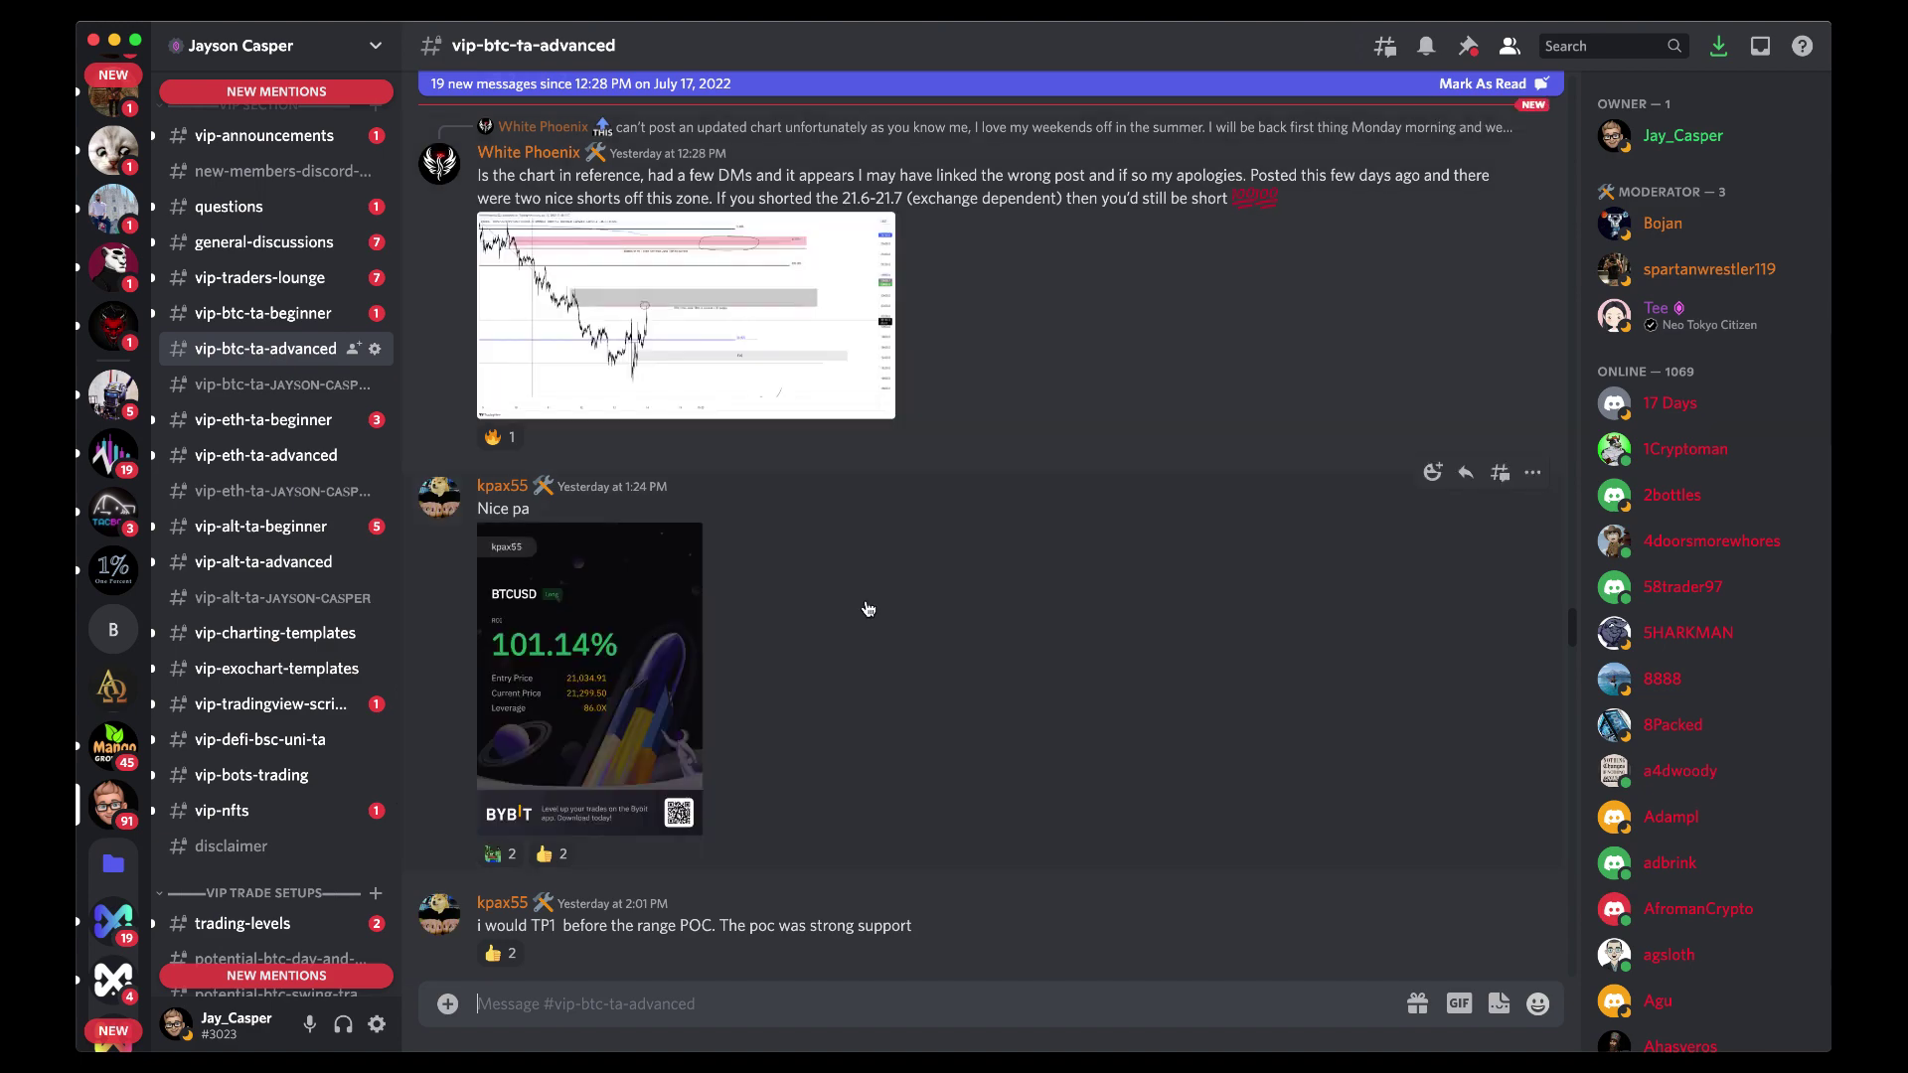
pyautogui.scroll(-10, 861, 633)
pyautogui.scroll(-15, 861, 633)
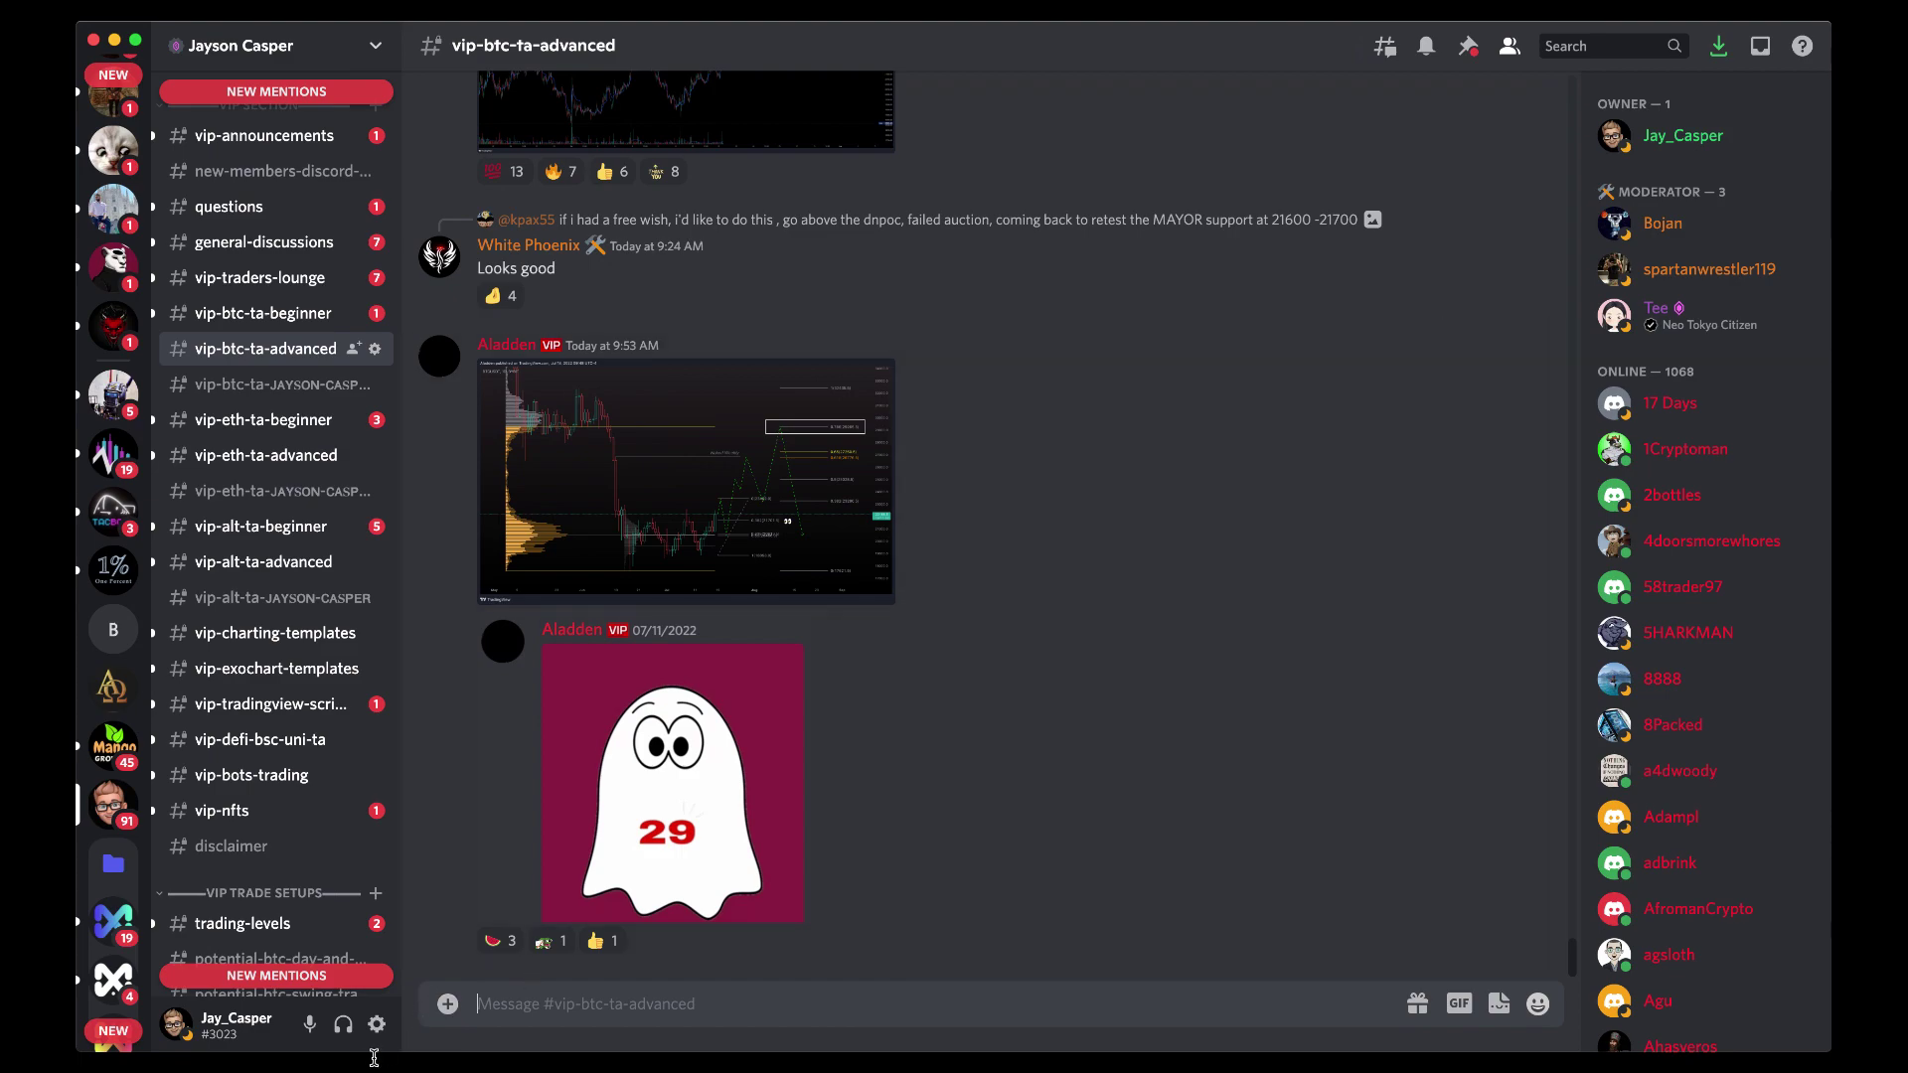
pyautogui.press('super+Tab')
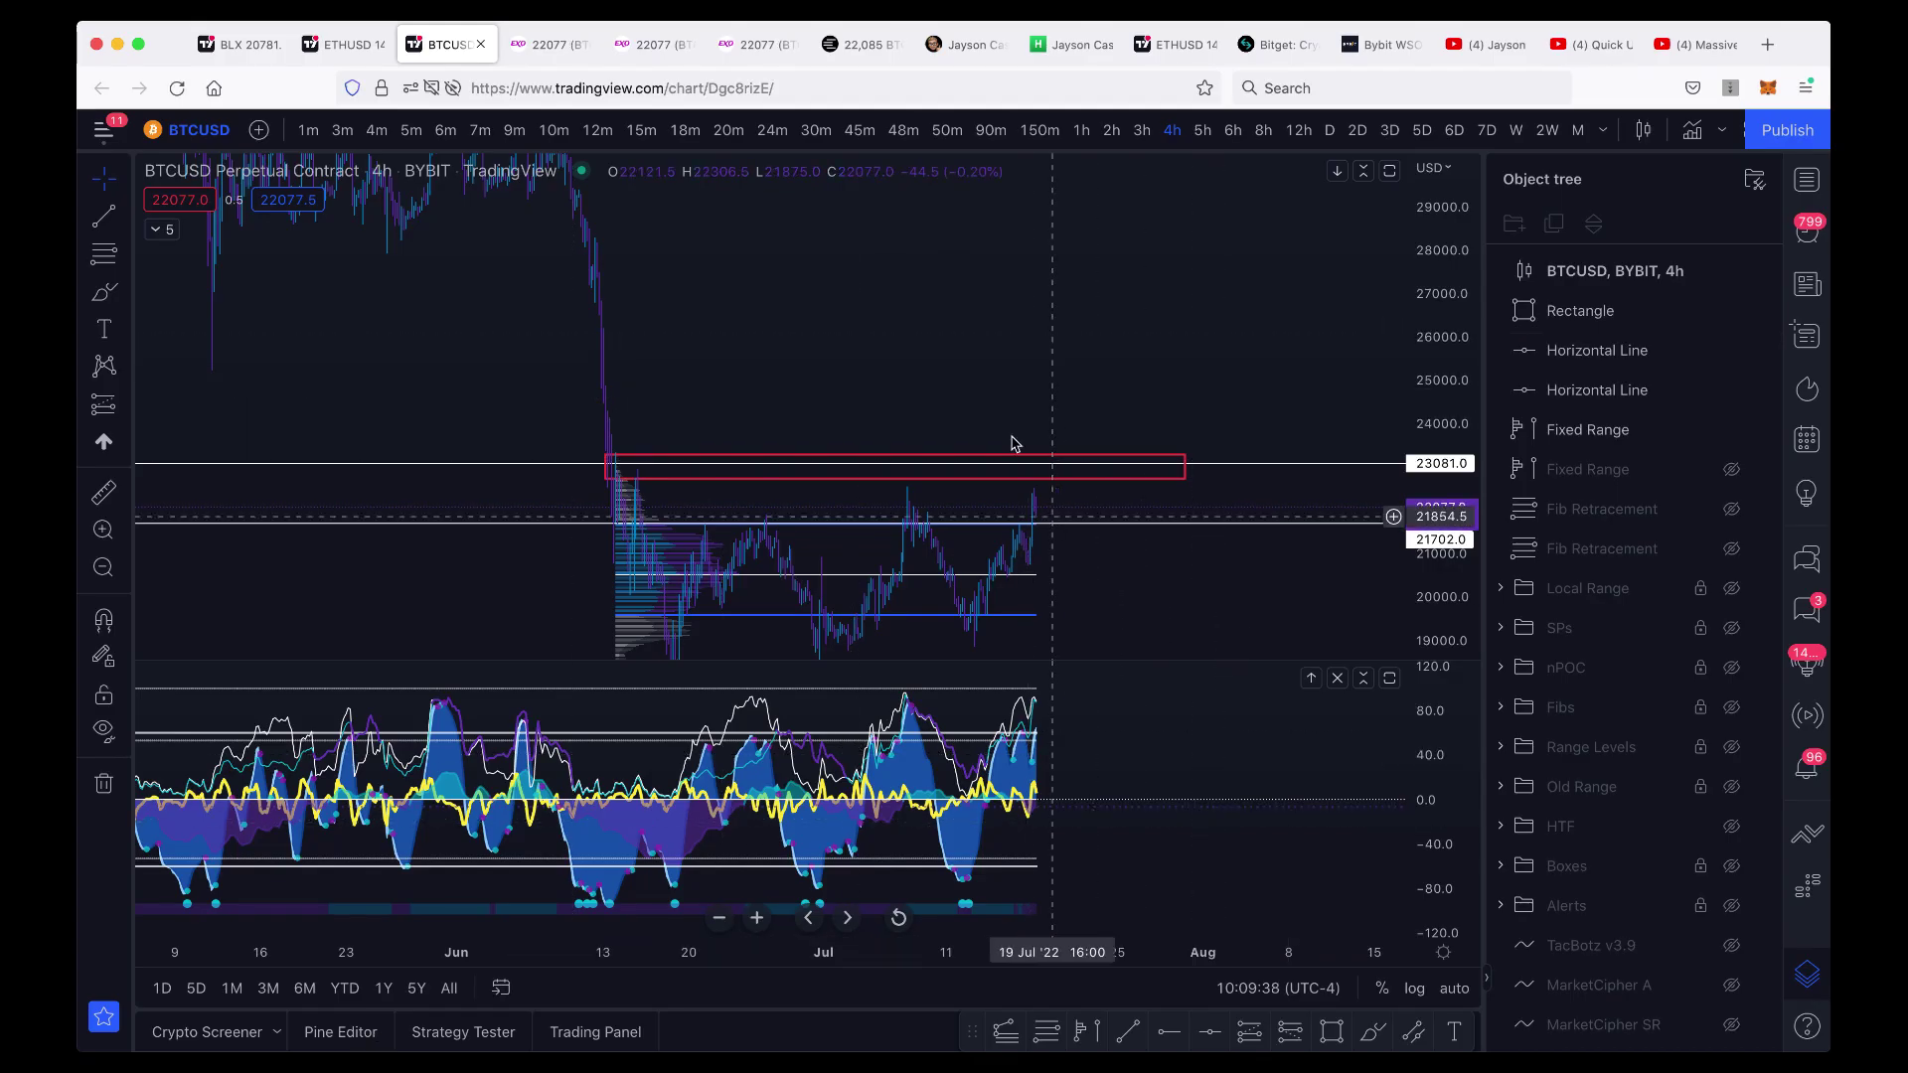
# Open the Jayson Casper Trading tab and highlight, then deselect, its headline paragraph.
pyautogui.click(967, 54)
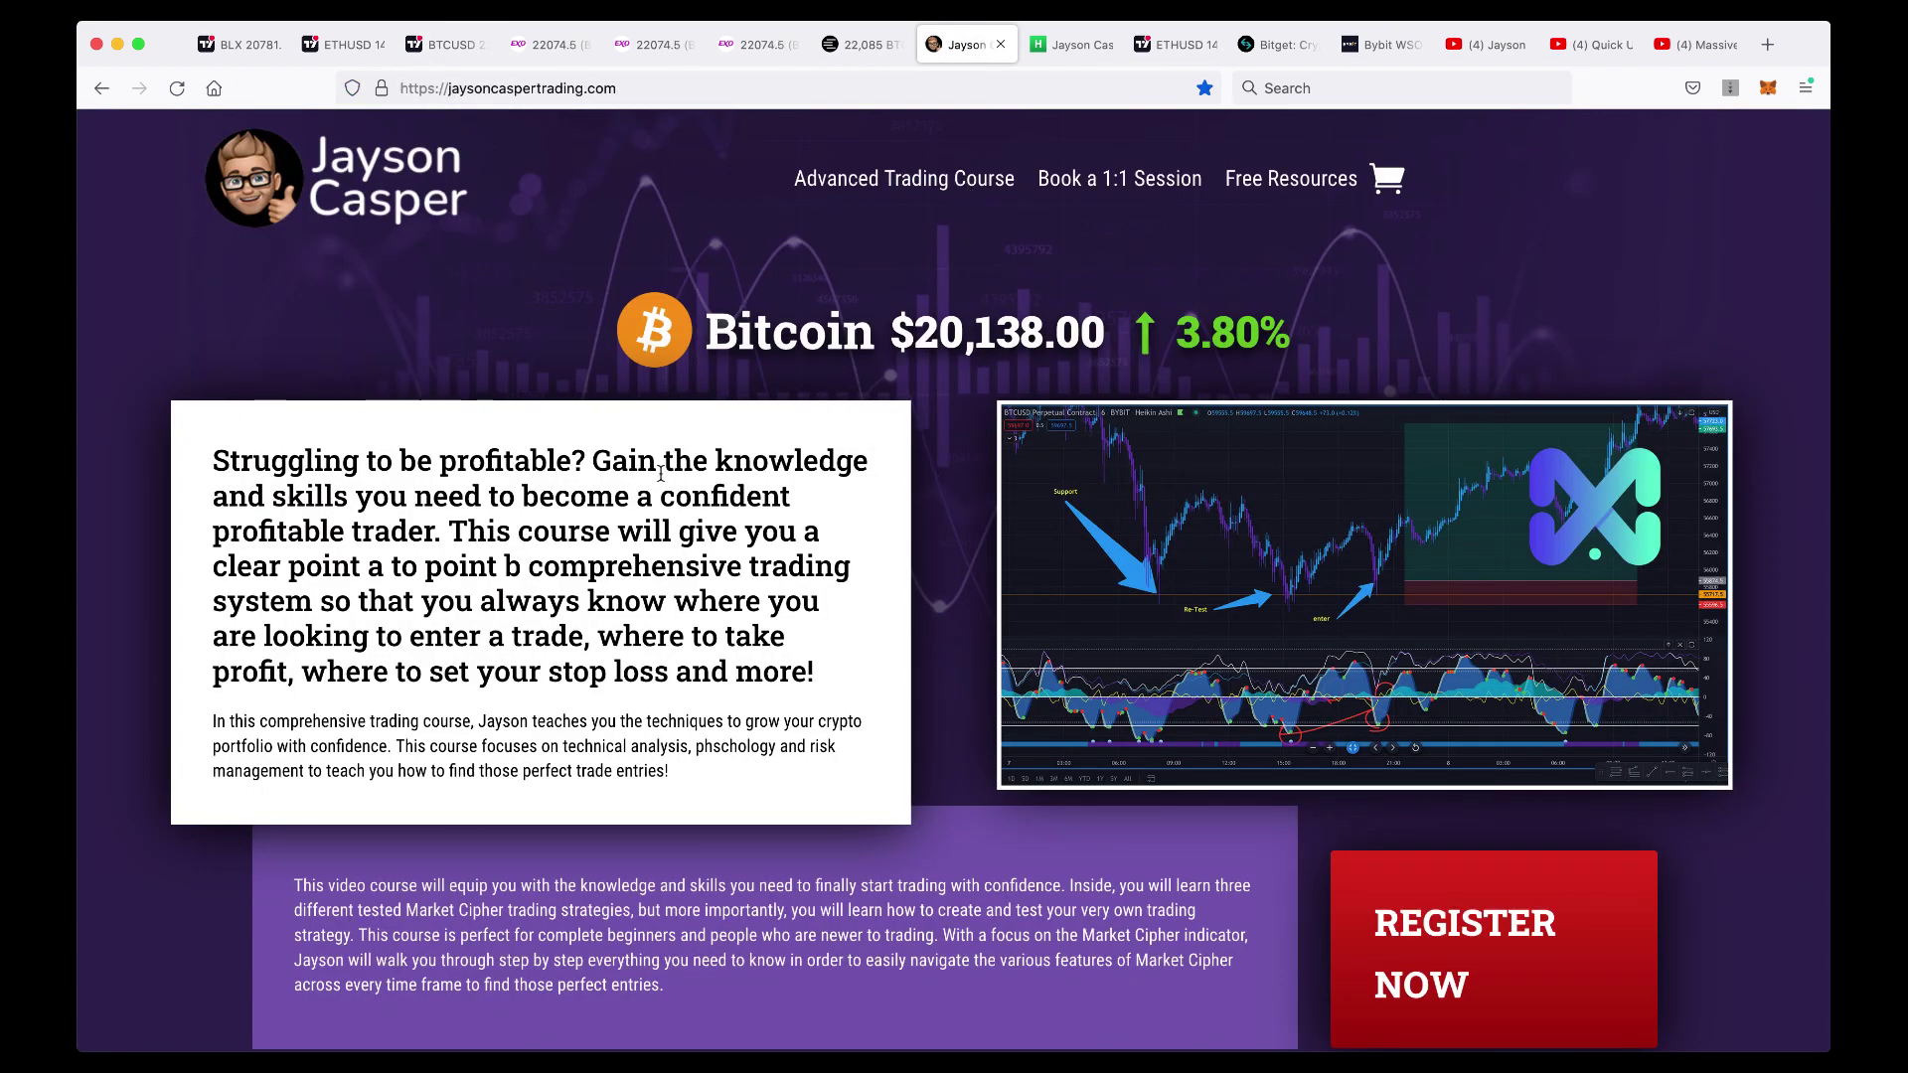
pyautogui.moveTo(599, 454); pyautogui.dragTo(774, 654)
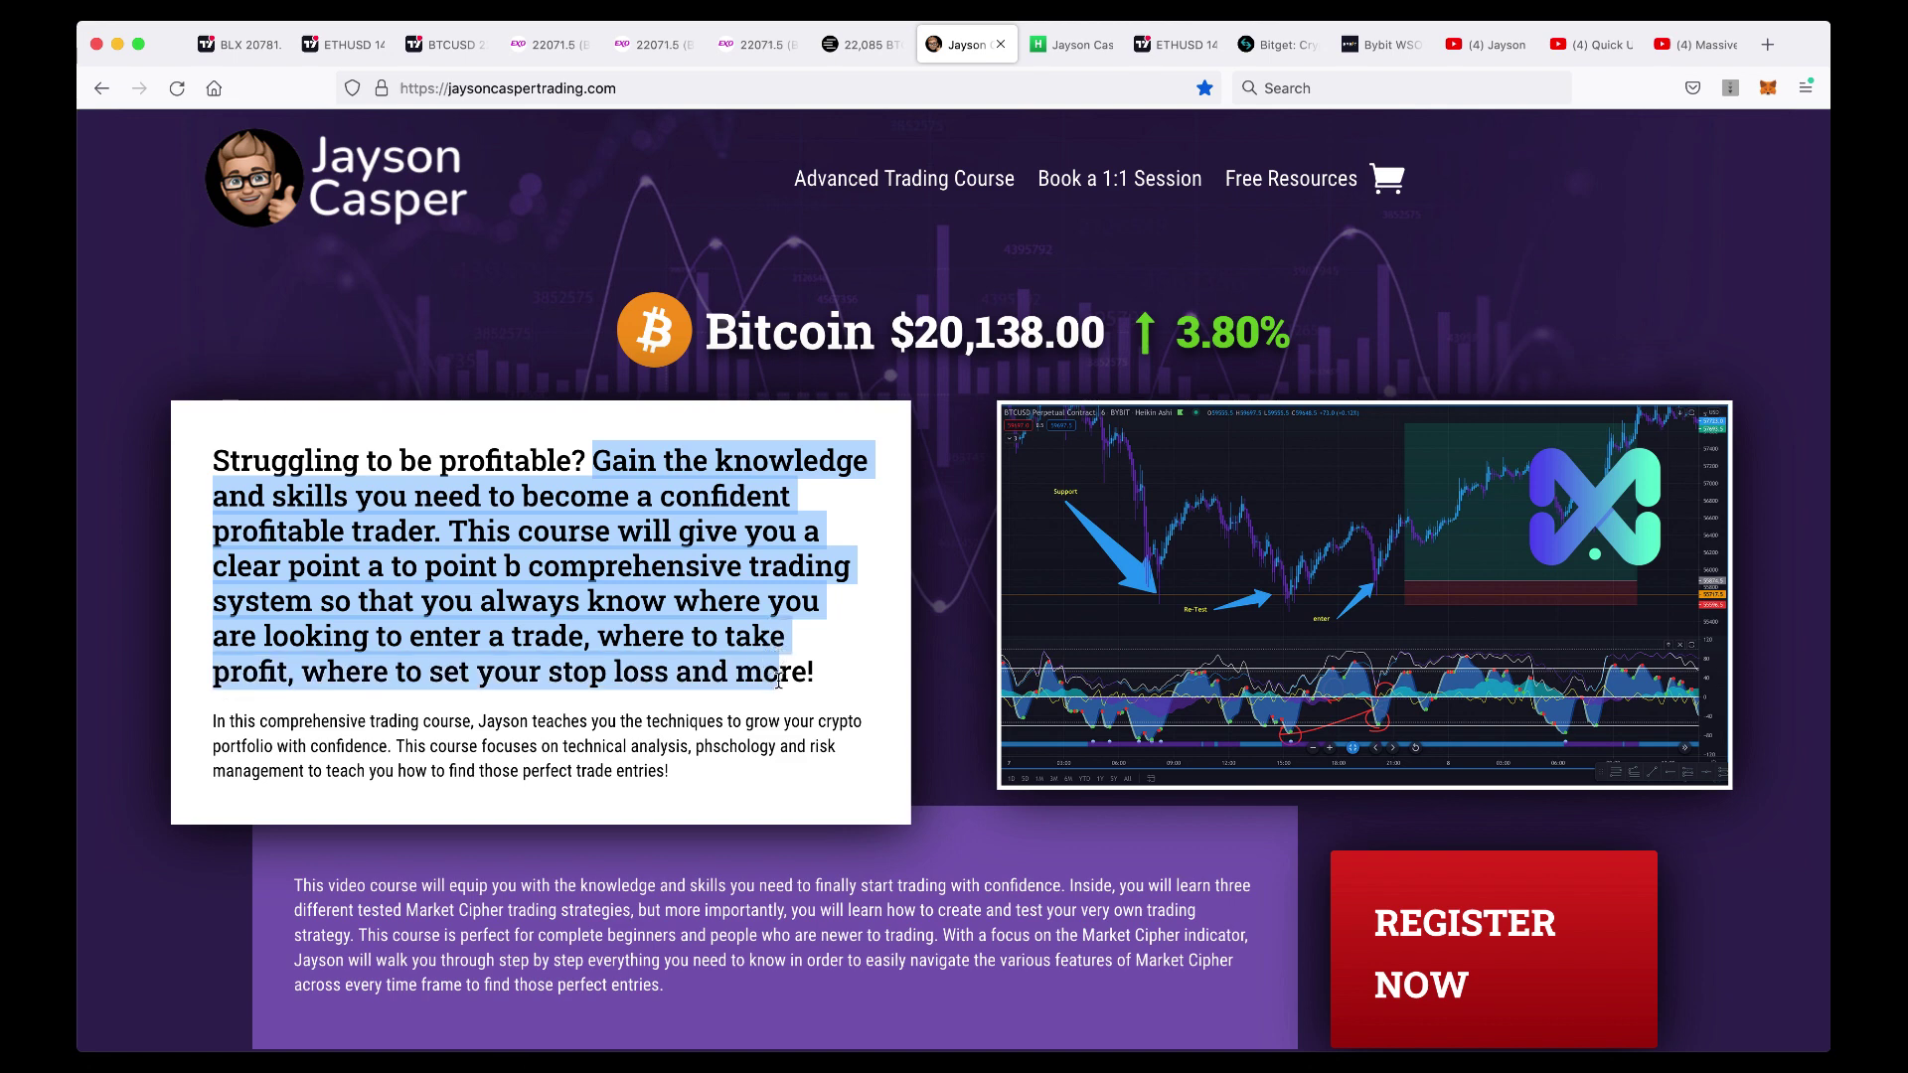
pyautogui.click(778, 680)
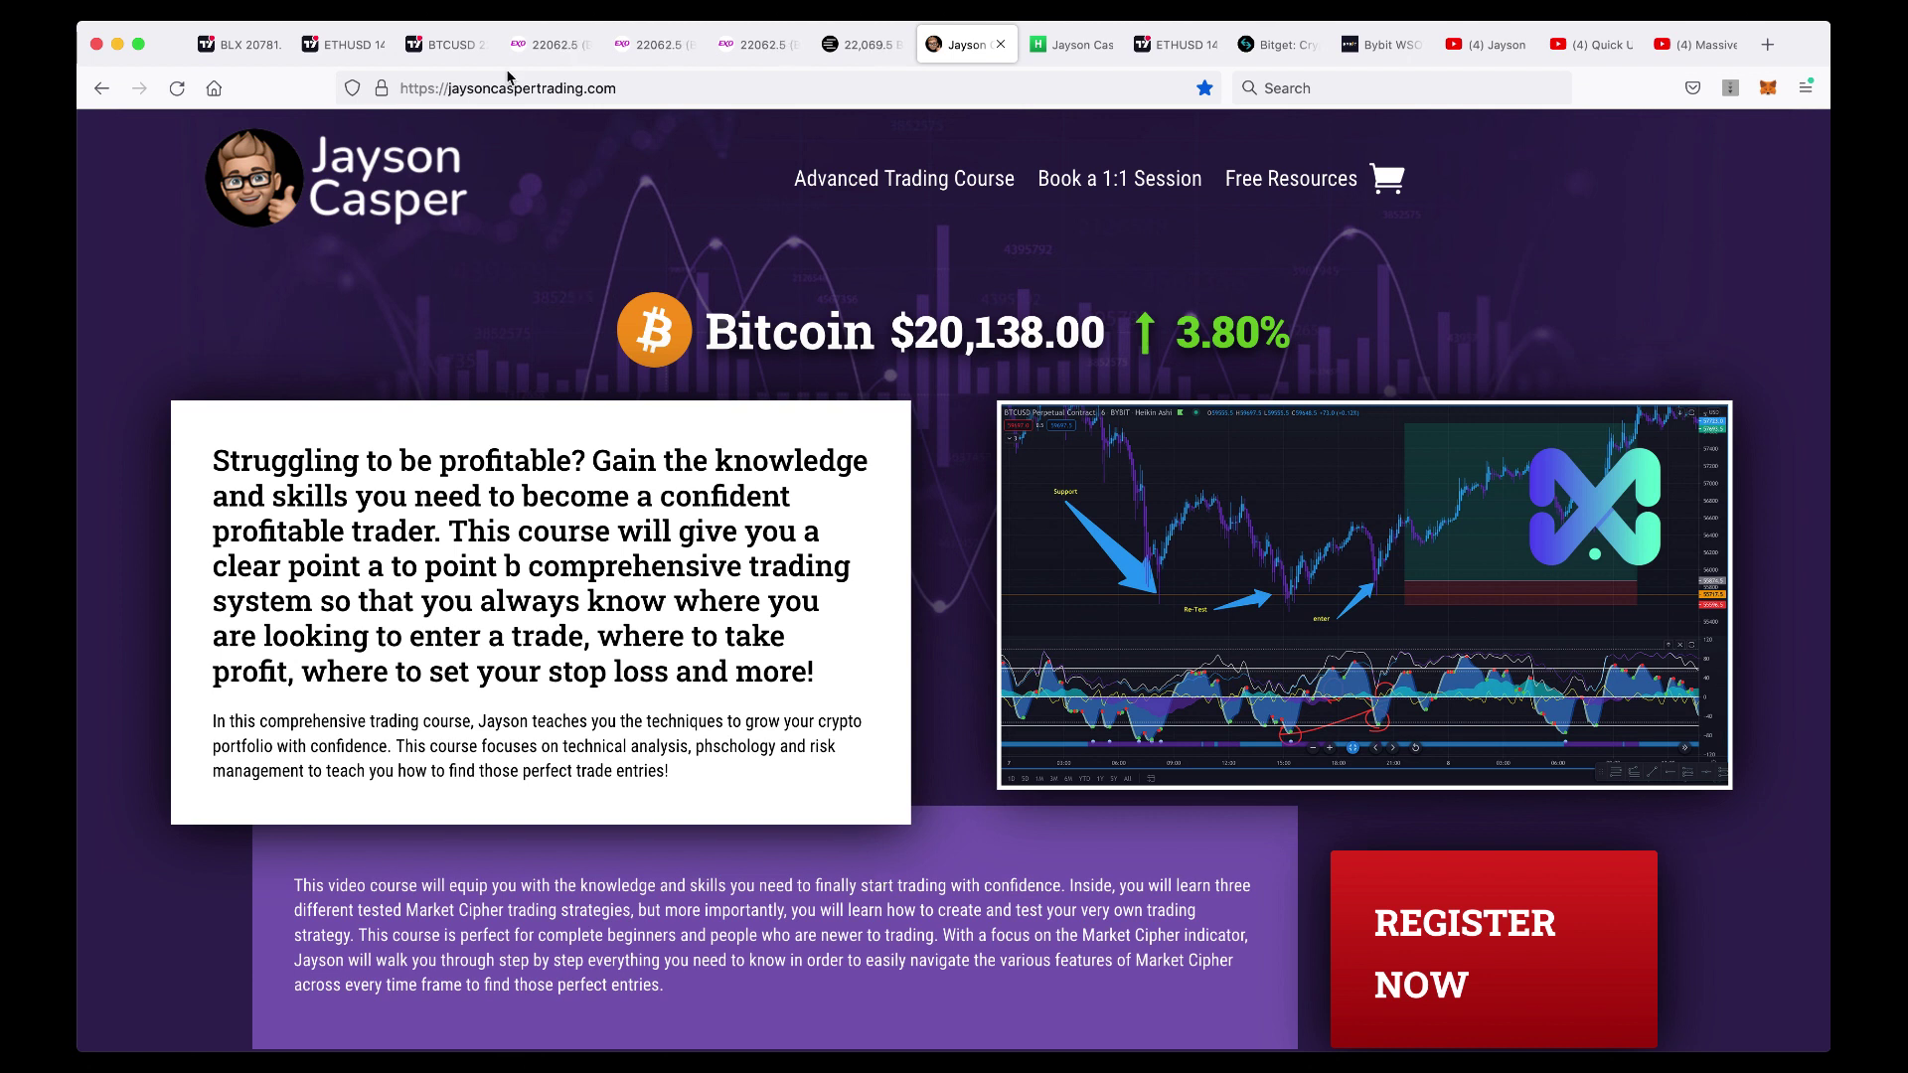
# Return to the BTCUSD 4h chart and select the 21,702 level line.
pyautogui.click(444, 44)
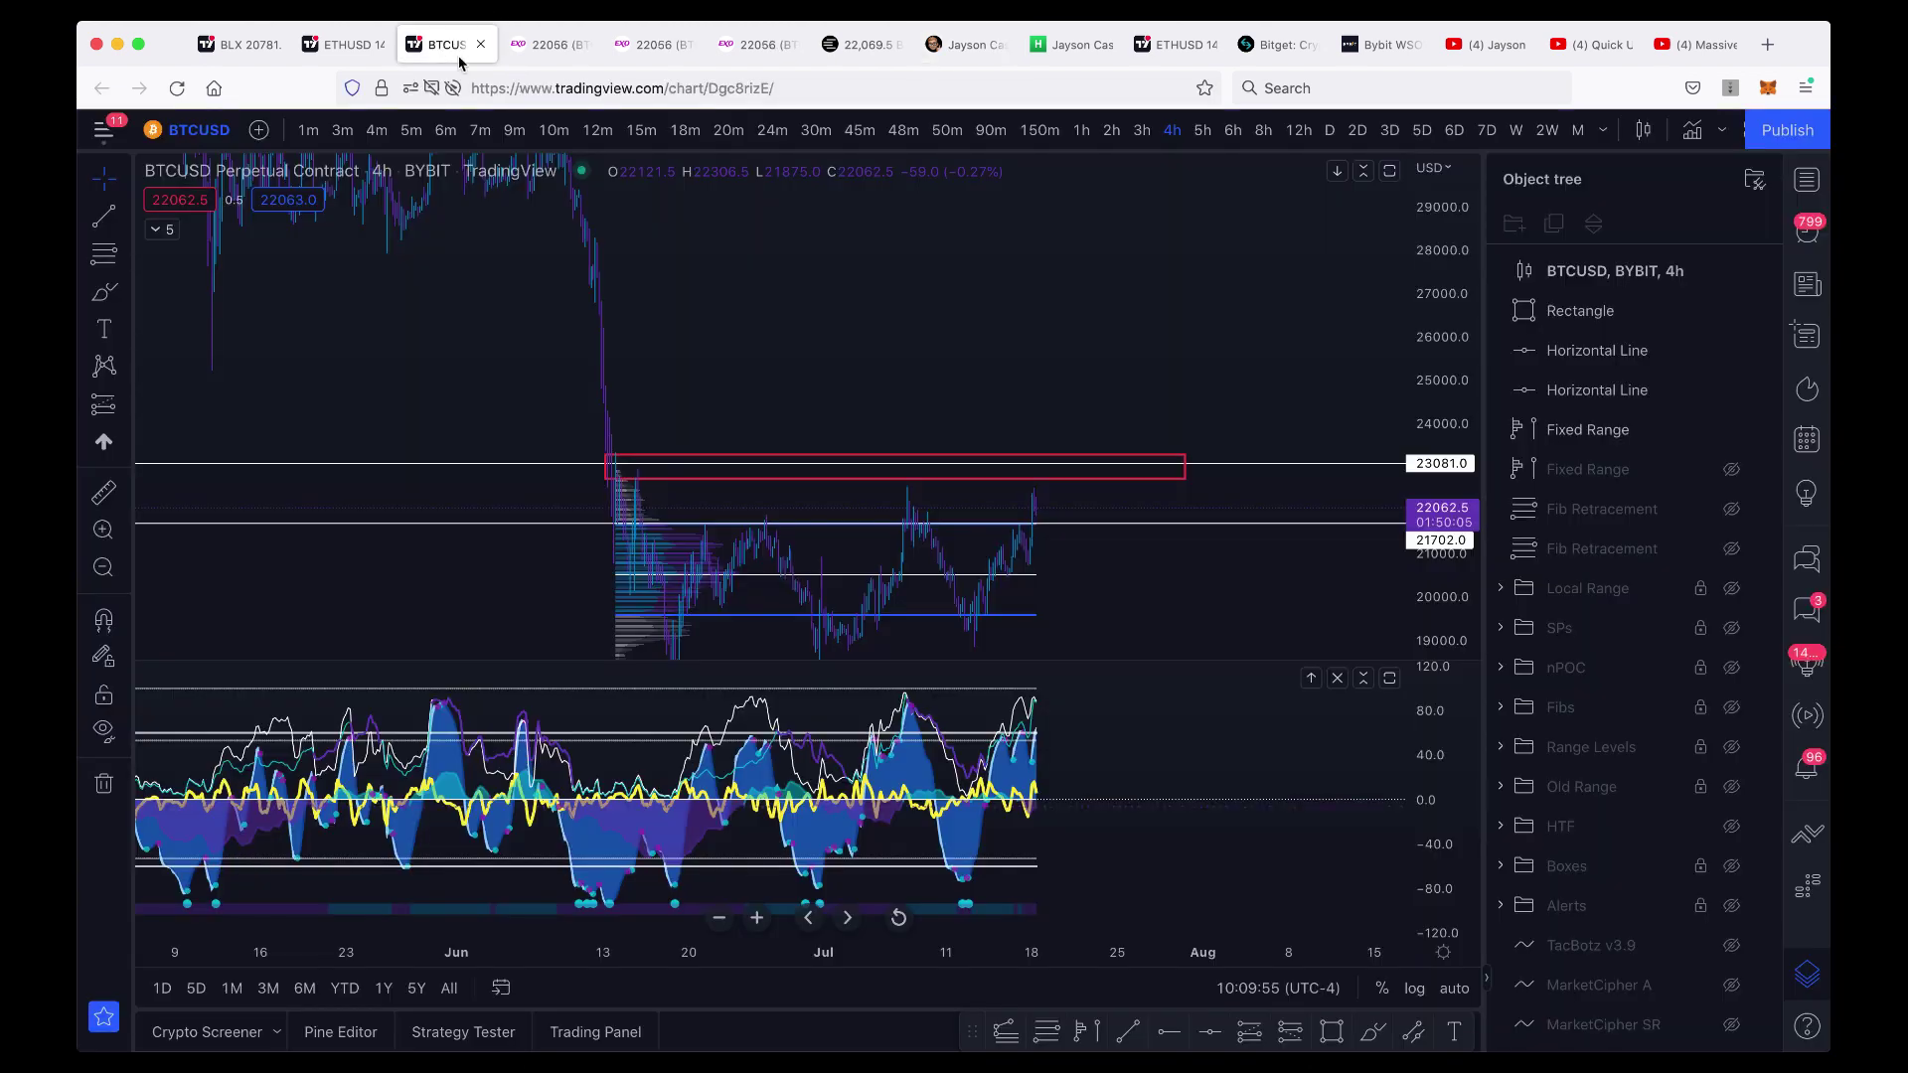
pyautogui.click(1088, 523)
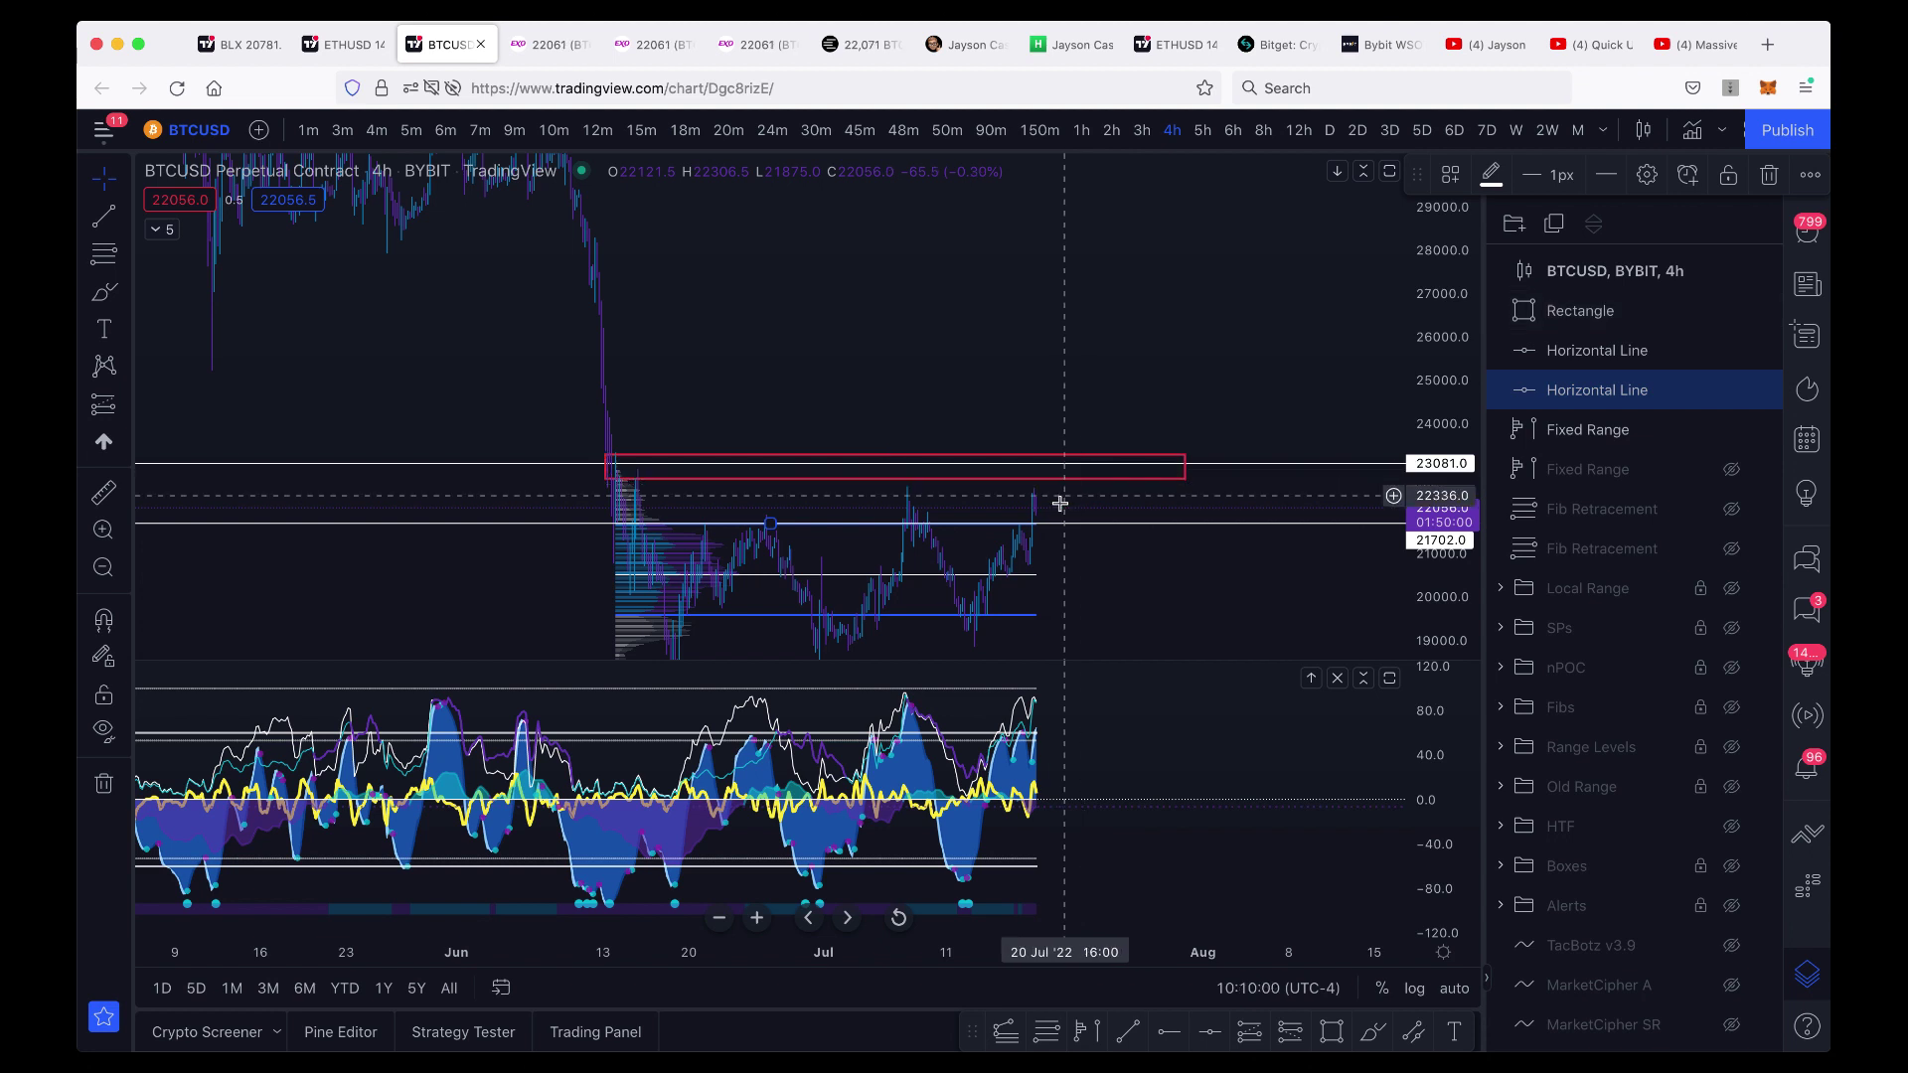
pyautogui.scroll(-1, 1070, 470)
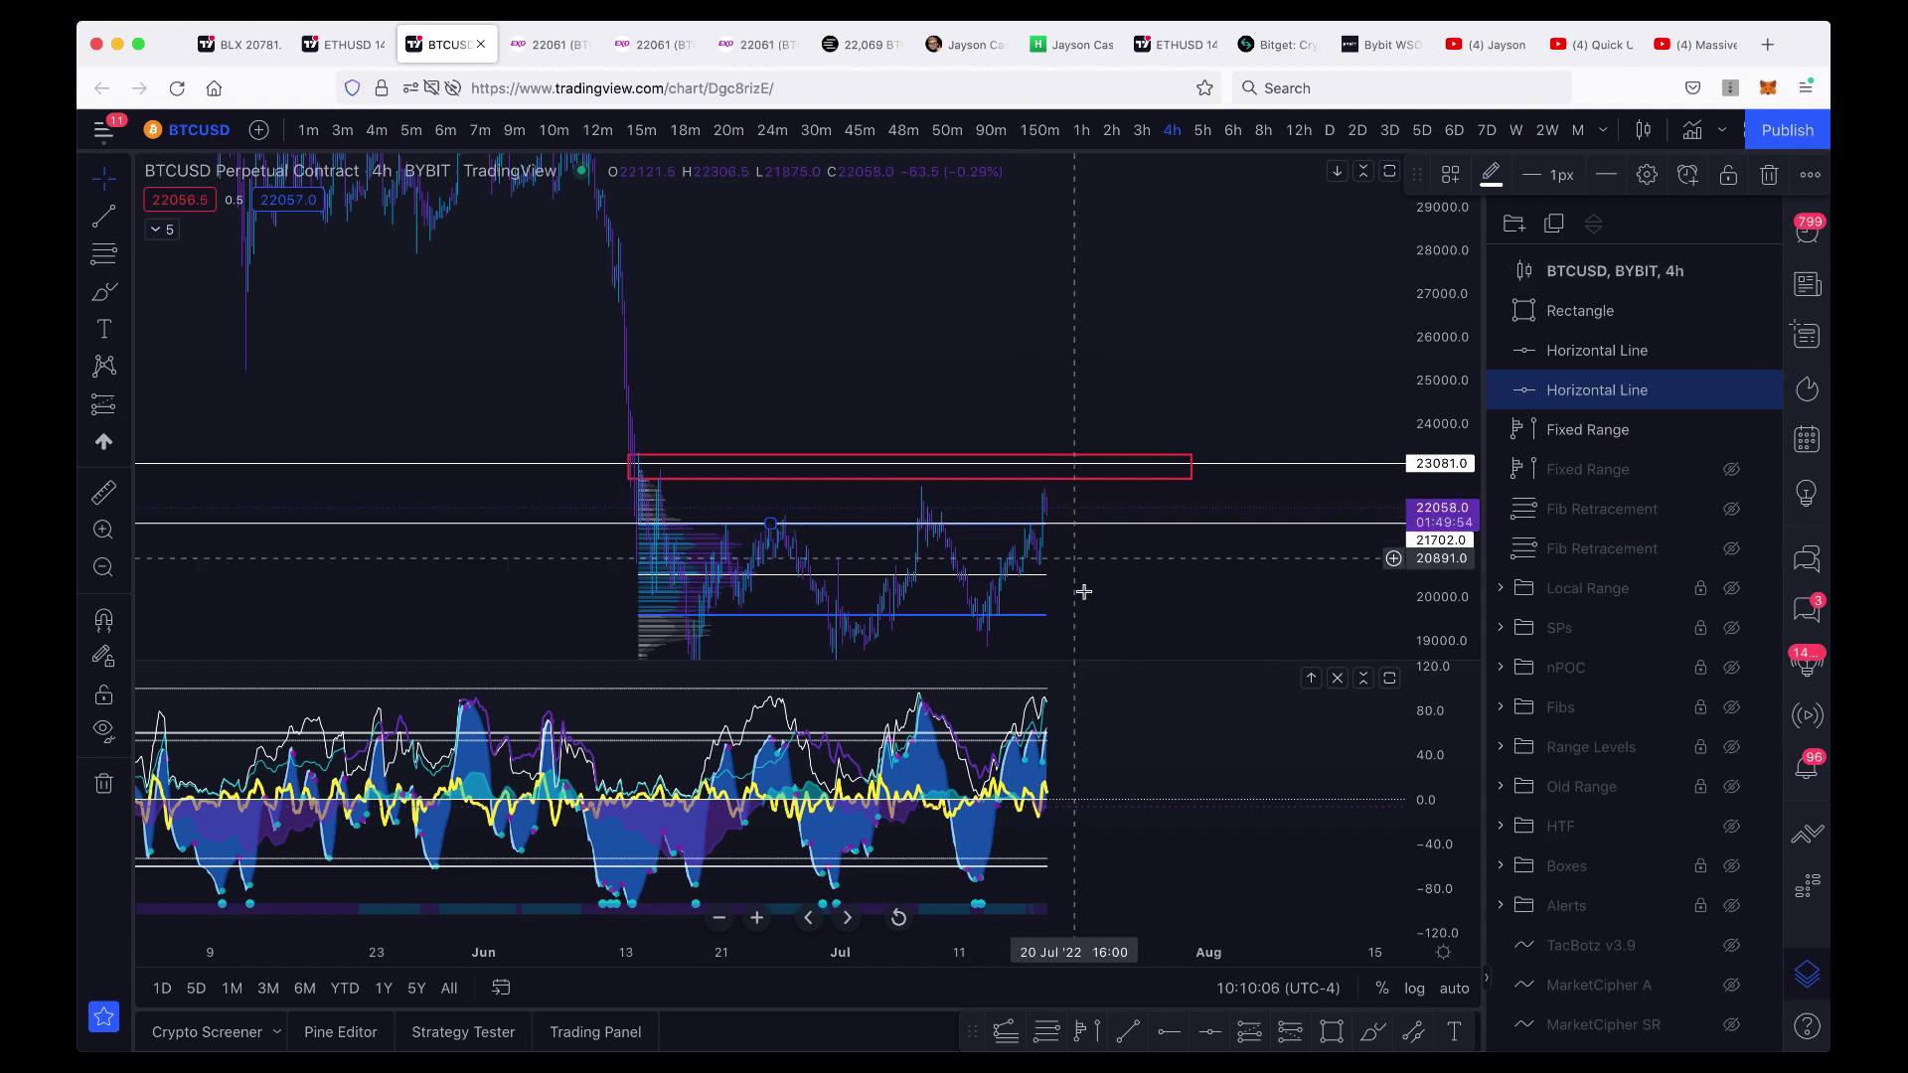
# Sketch a trial brush projection from the latest candles, then delete it.
pyautogui.click(104, 291)
pyautogui.moveTo(1046, 521); pyautogui.dragTo(1040, 496)
pyautogui.moveTo(1062, 568)
pyautogui.mouseDown()
pyautogui.moveTo(1076, 524)
pyautogui.moveTo(1153, 659)
pyautogui.mouseUp()
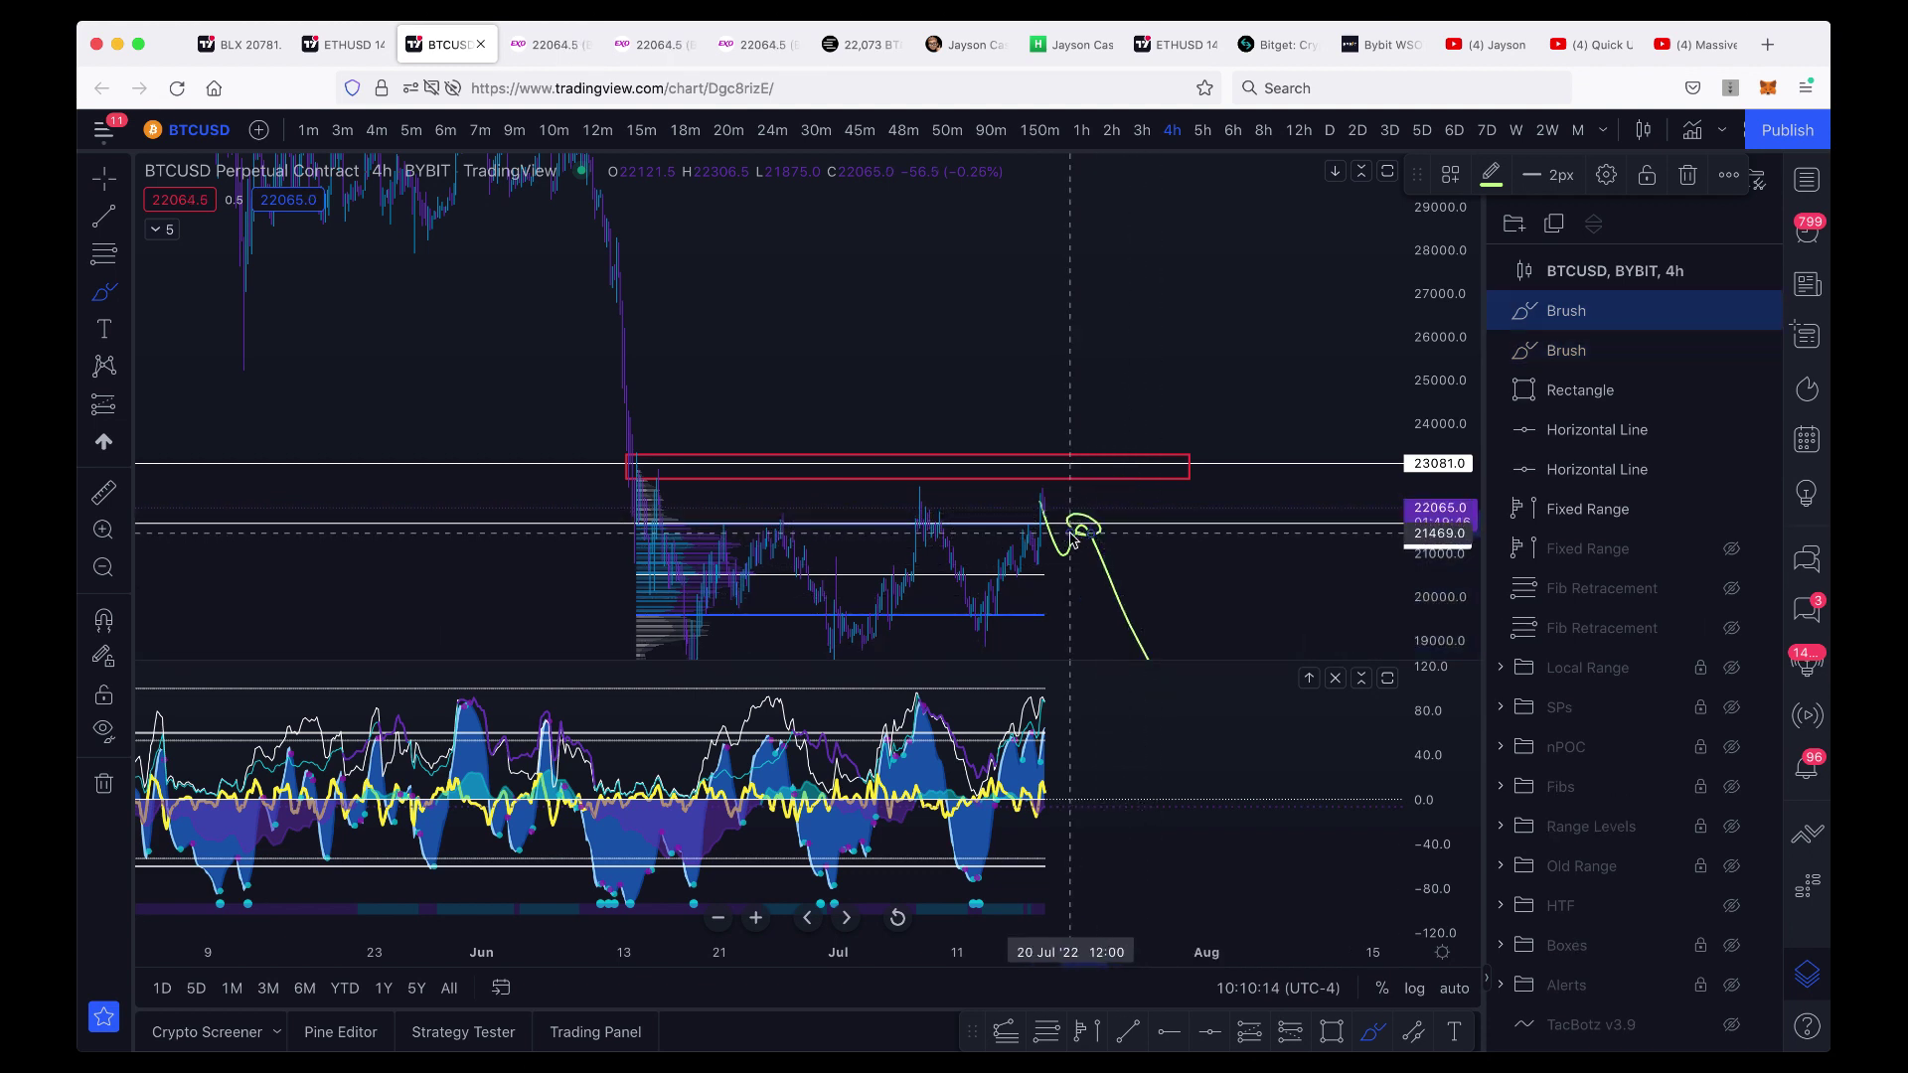
pyautogui.press('Escape')
pyautogui.click(1096, 562)
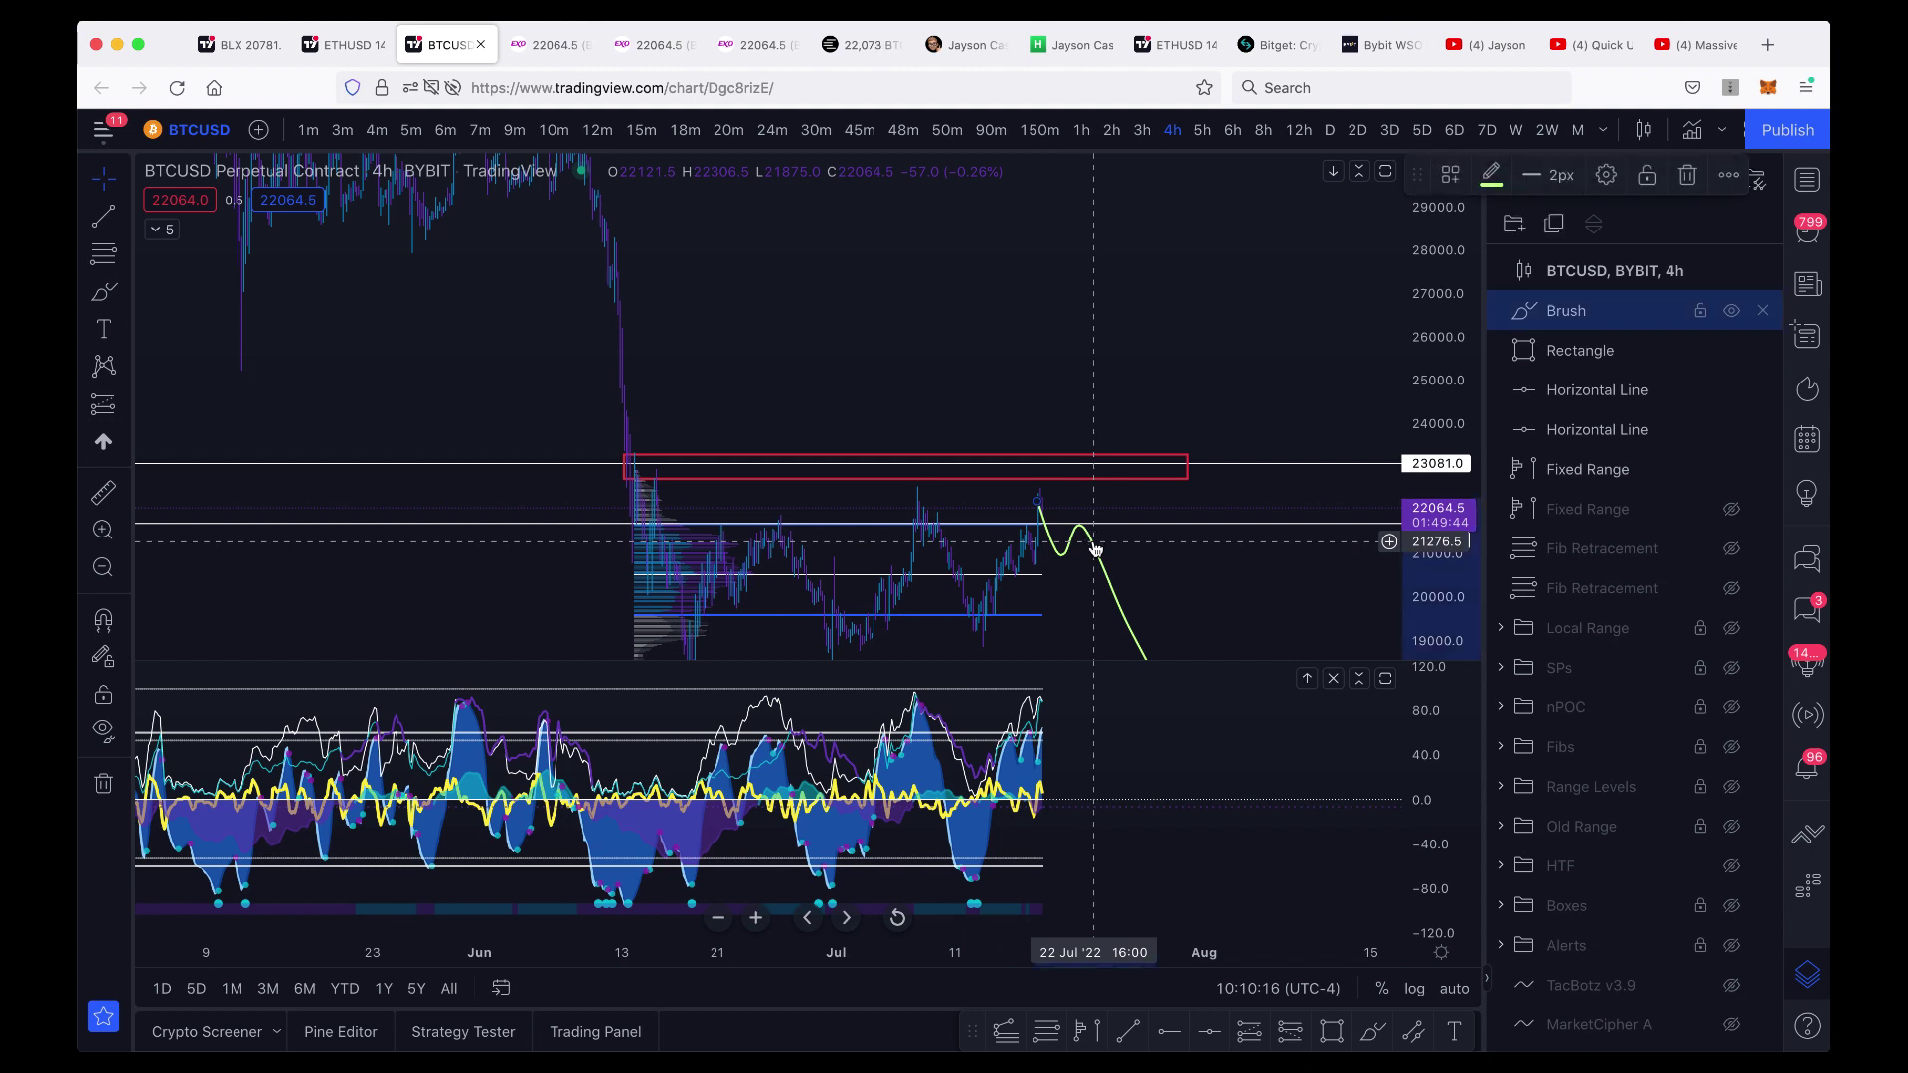
pyautogui.press('Delete')
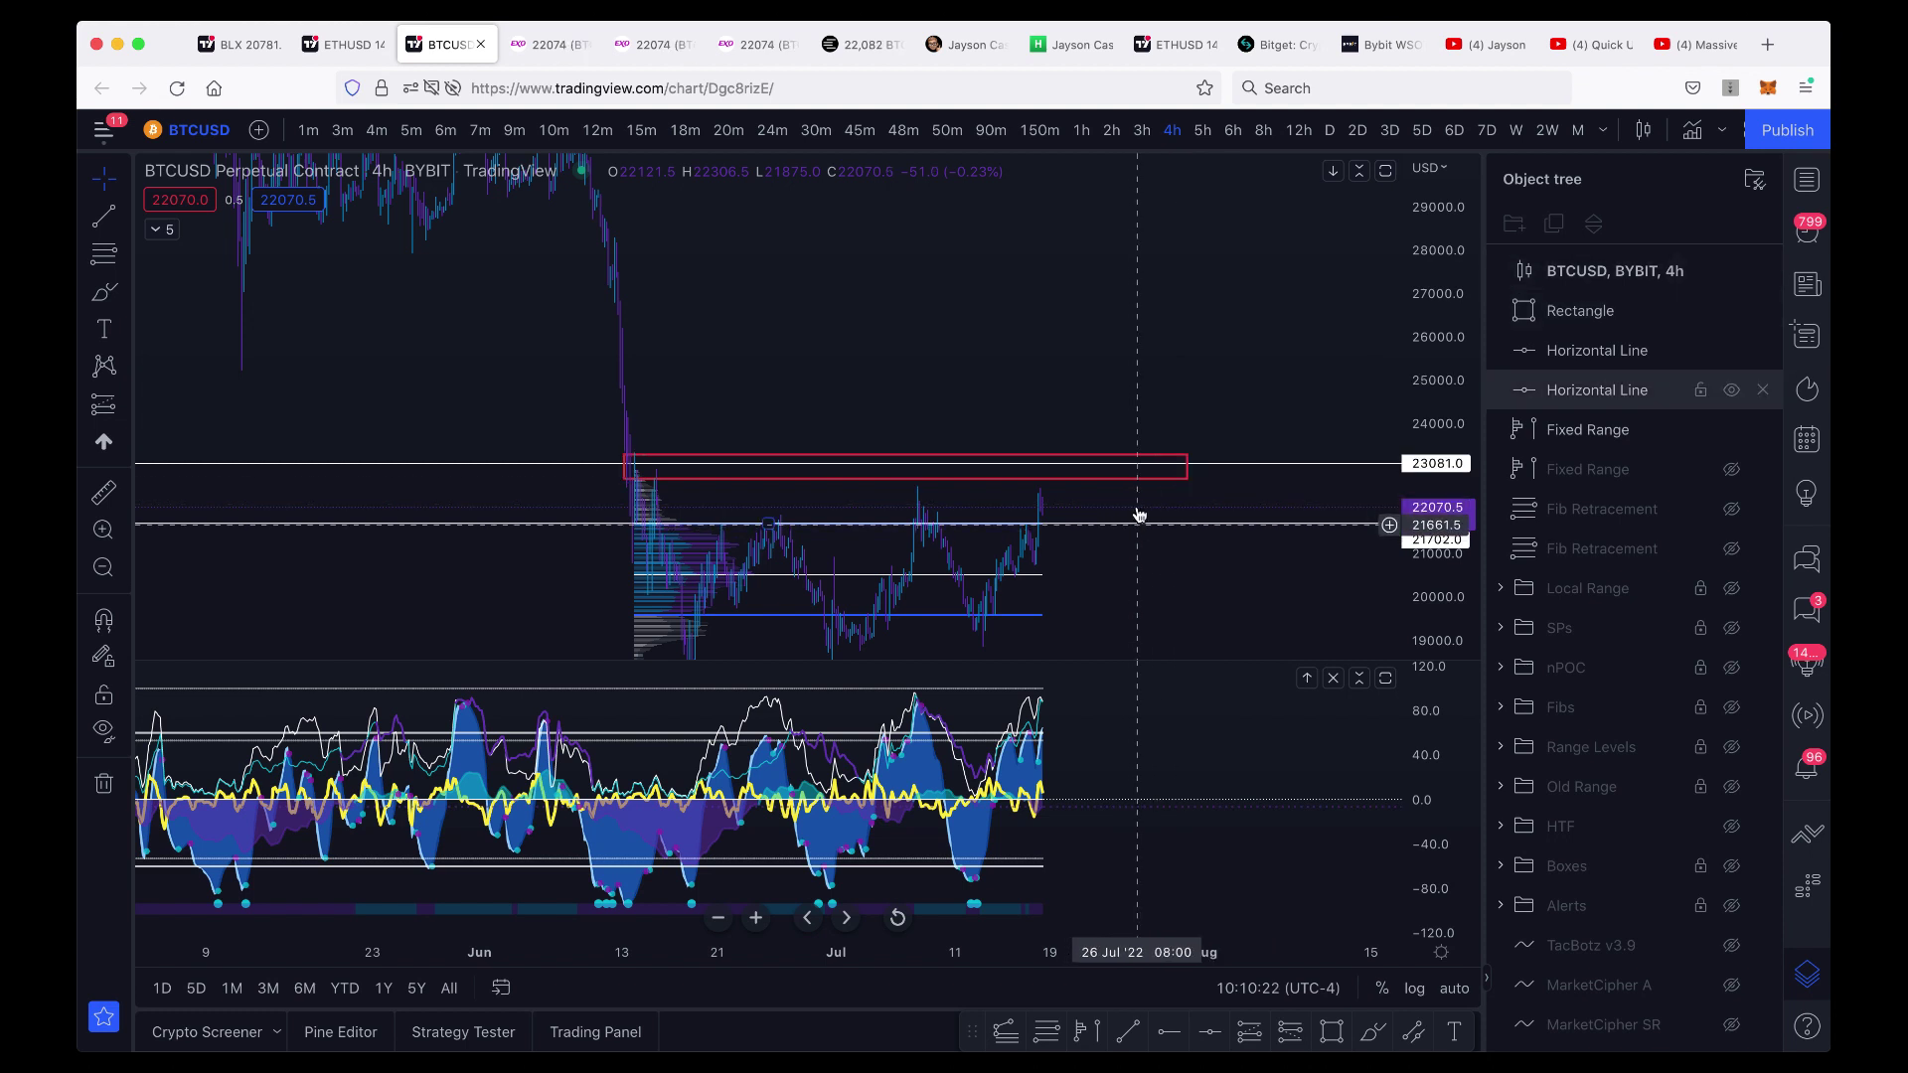
# Add a horizontal line at 27,874.5 and pan to centre the recent price range.
pyautogui.scroll(-3, 1141, 475)
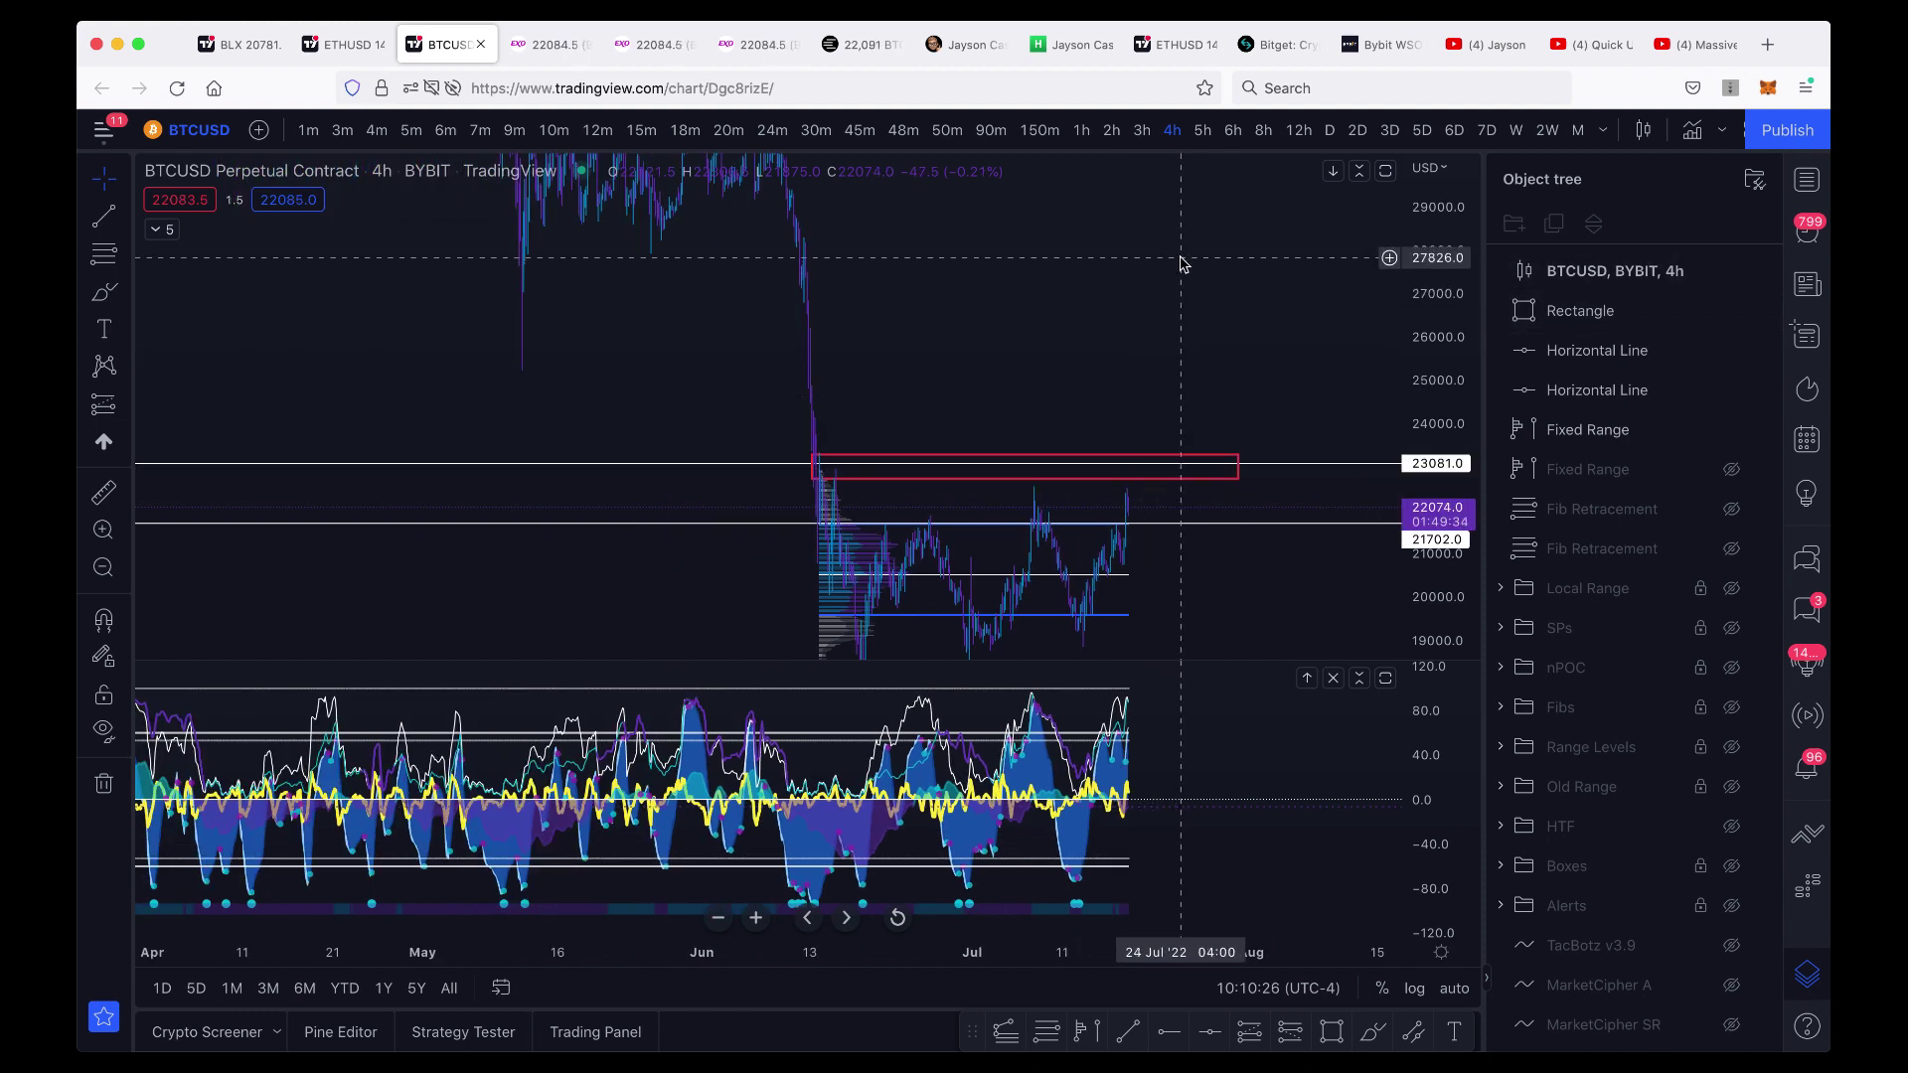
pyautogui.hotkey('alt', 'h')
pyautogui.scroll(3, 1257, 439)
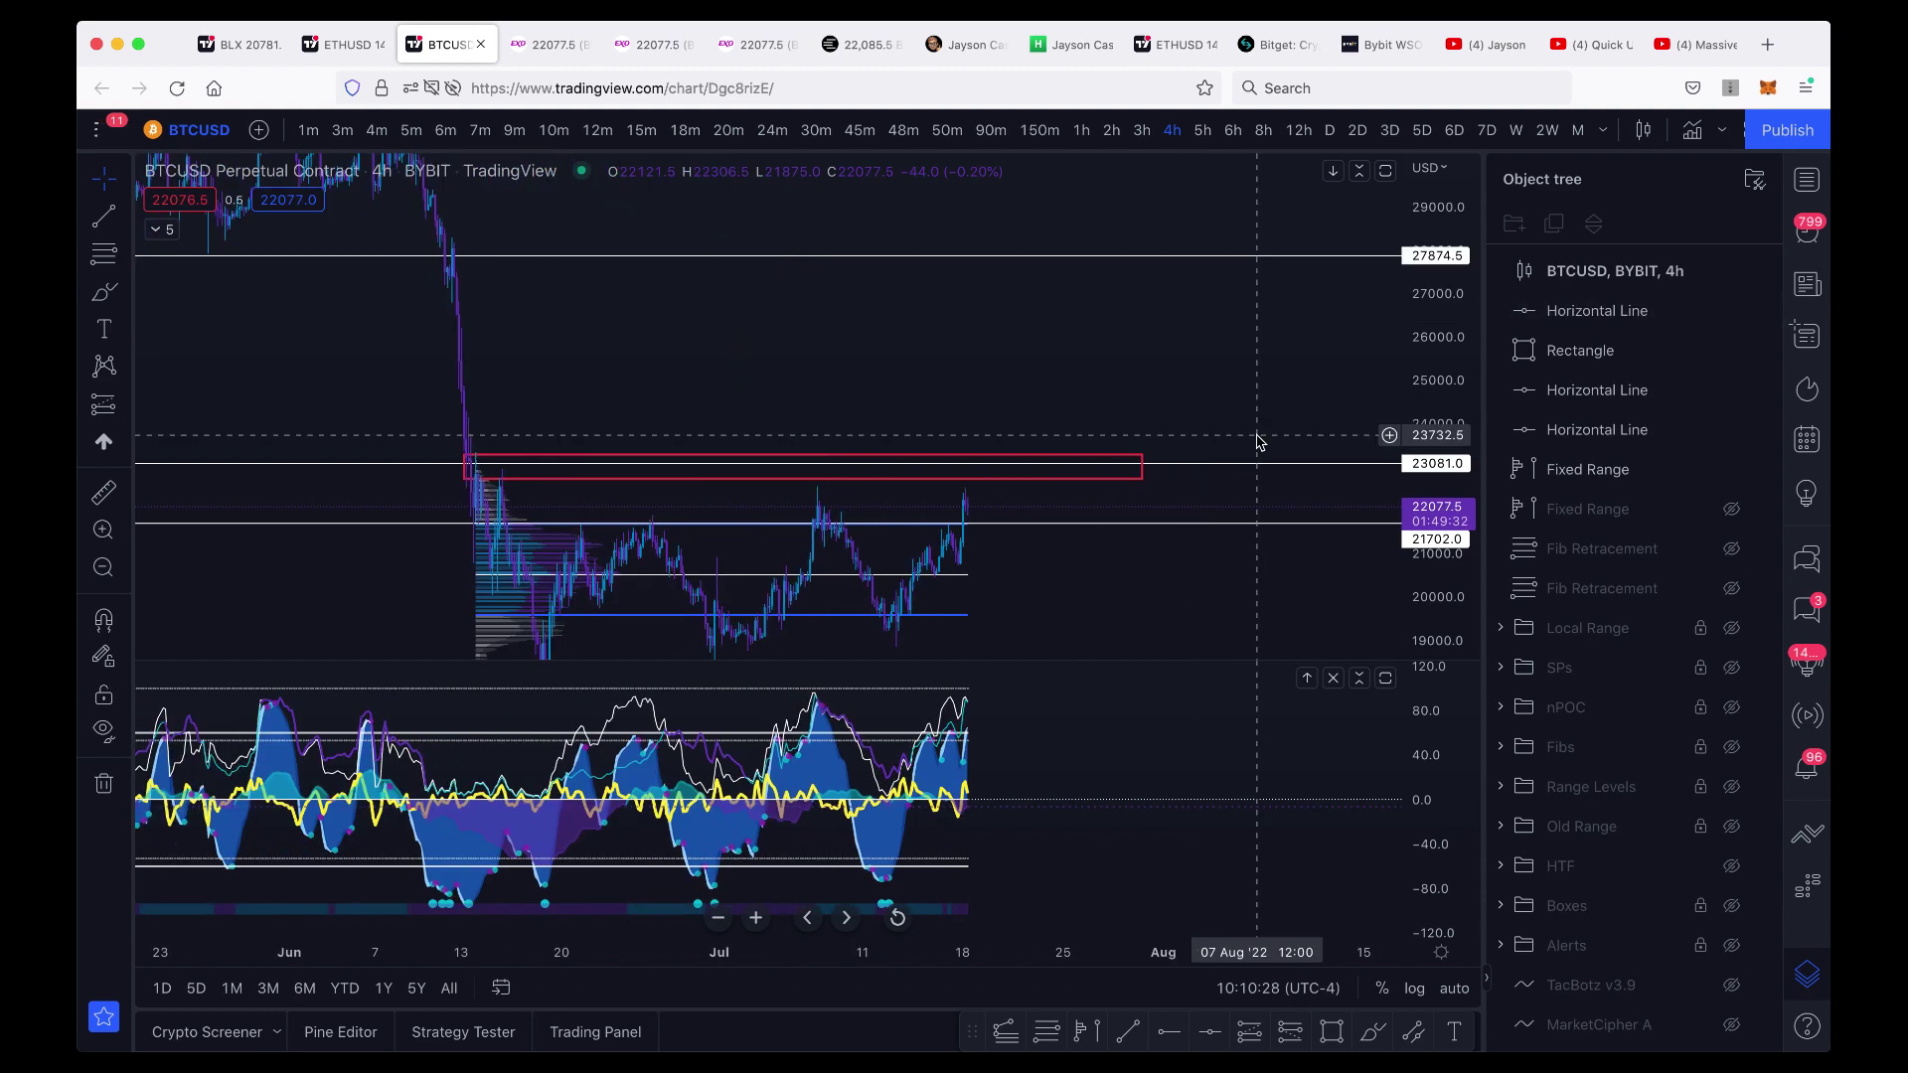
pyautogui.moveTo(1245, 388); pyautogui.dragTo(1179, 200)
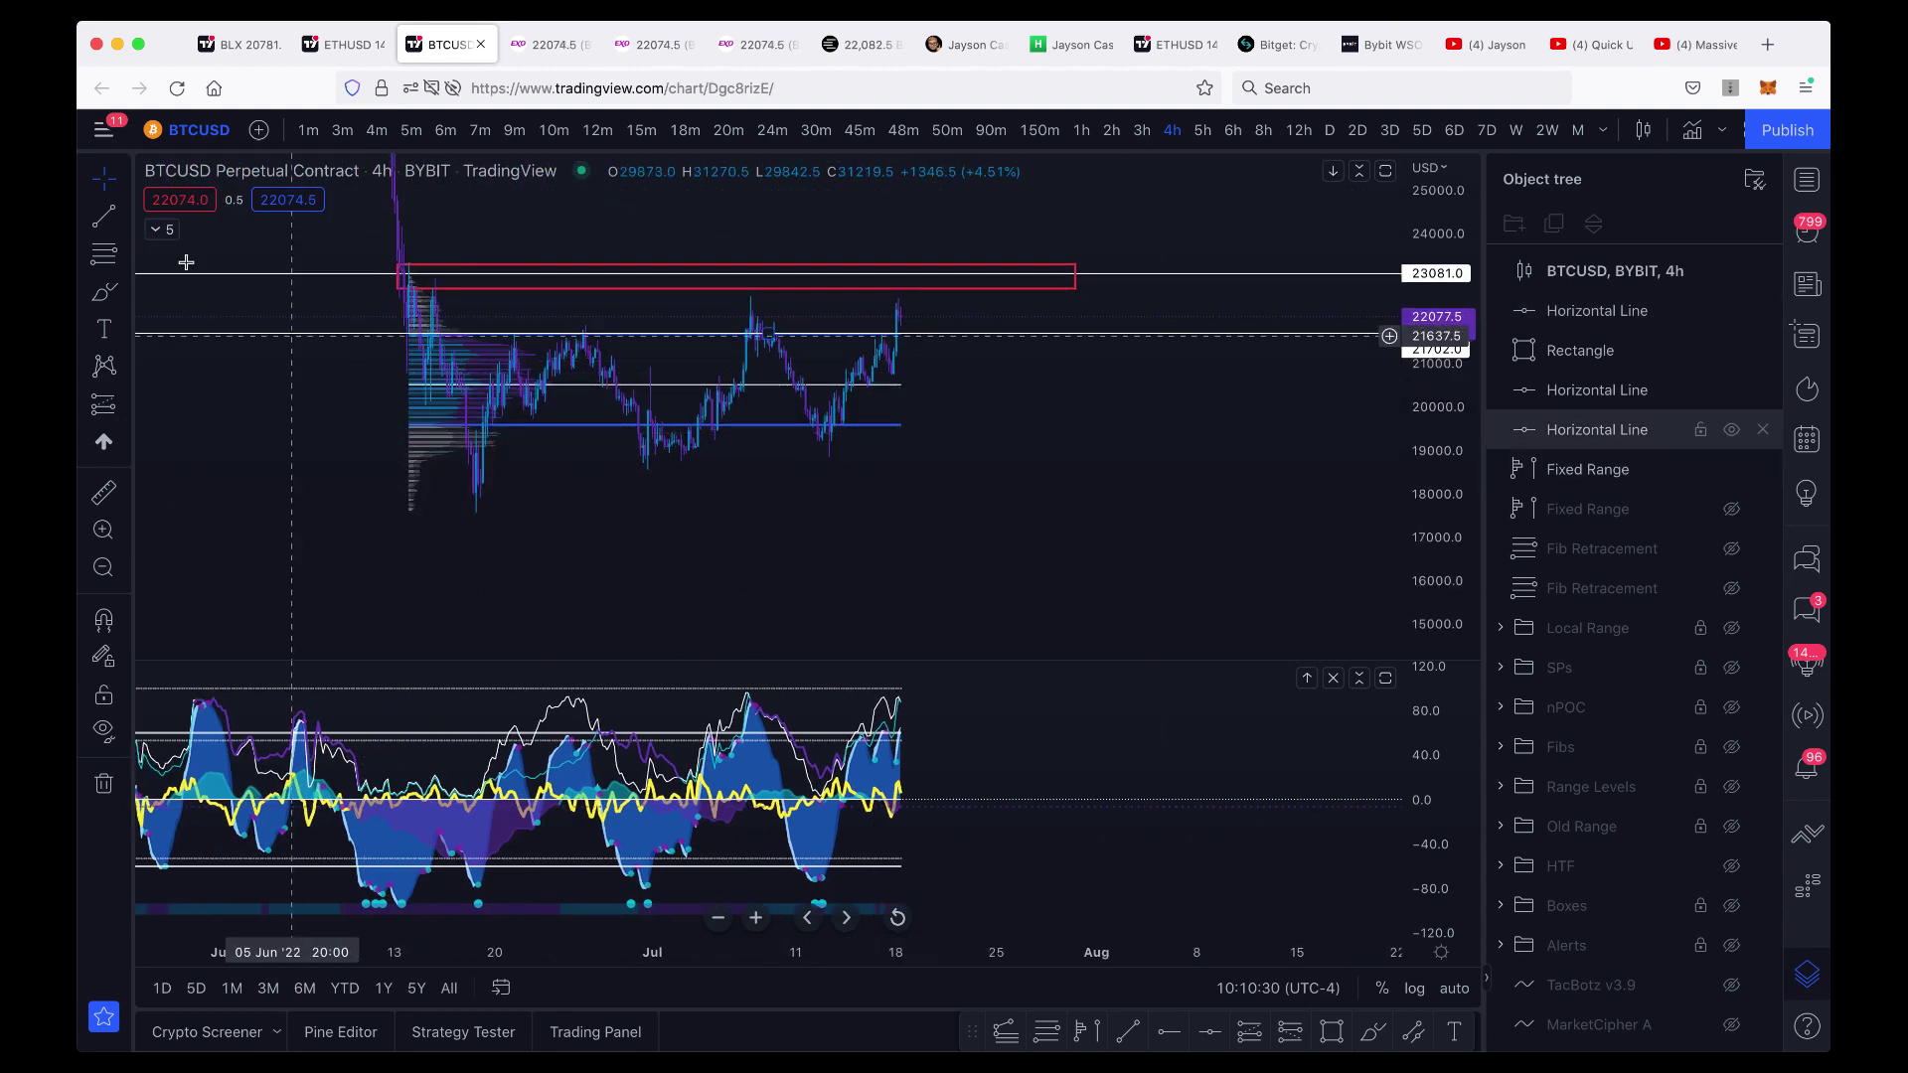
# Brush a wavy downward projection from the recent high toward 16,000, redoing the first attempt.
pyautogui.click(102, 258)
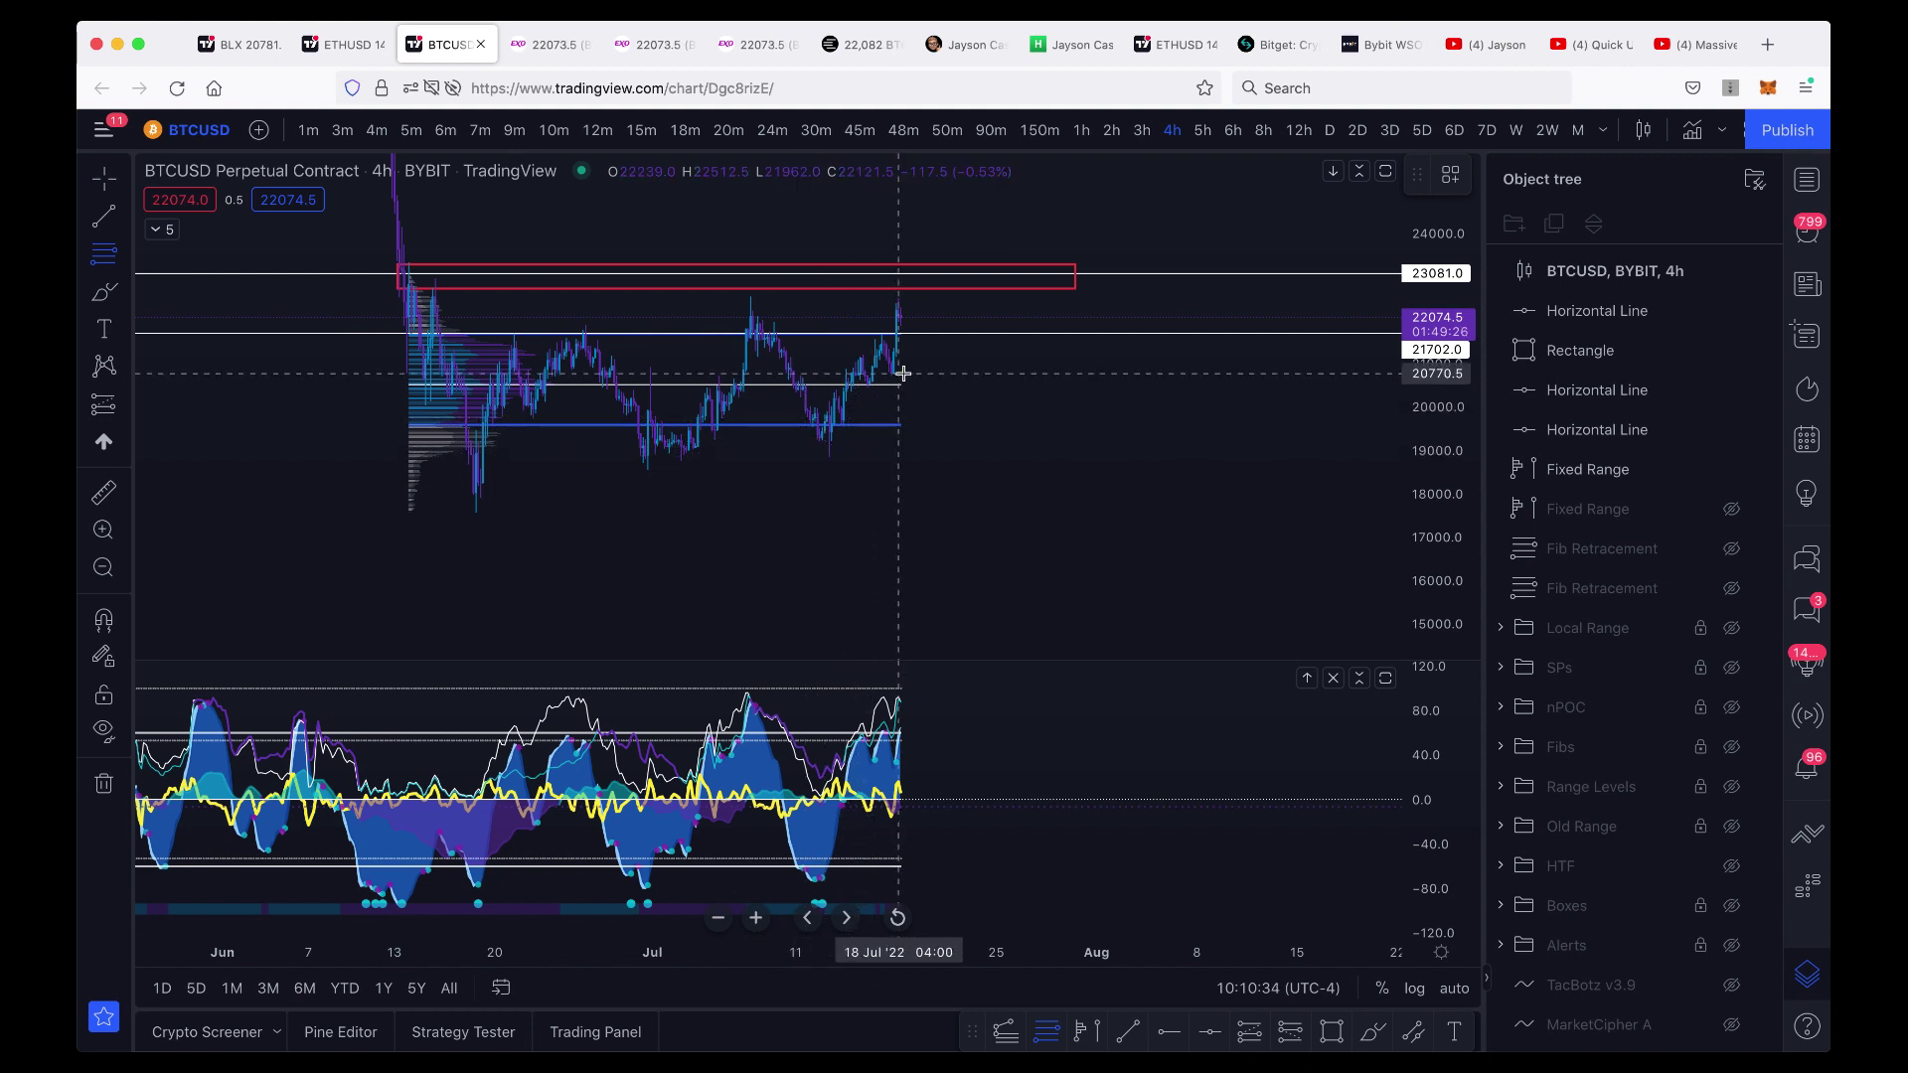
pyautogui.click(102, 291)
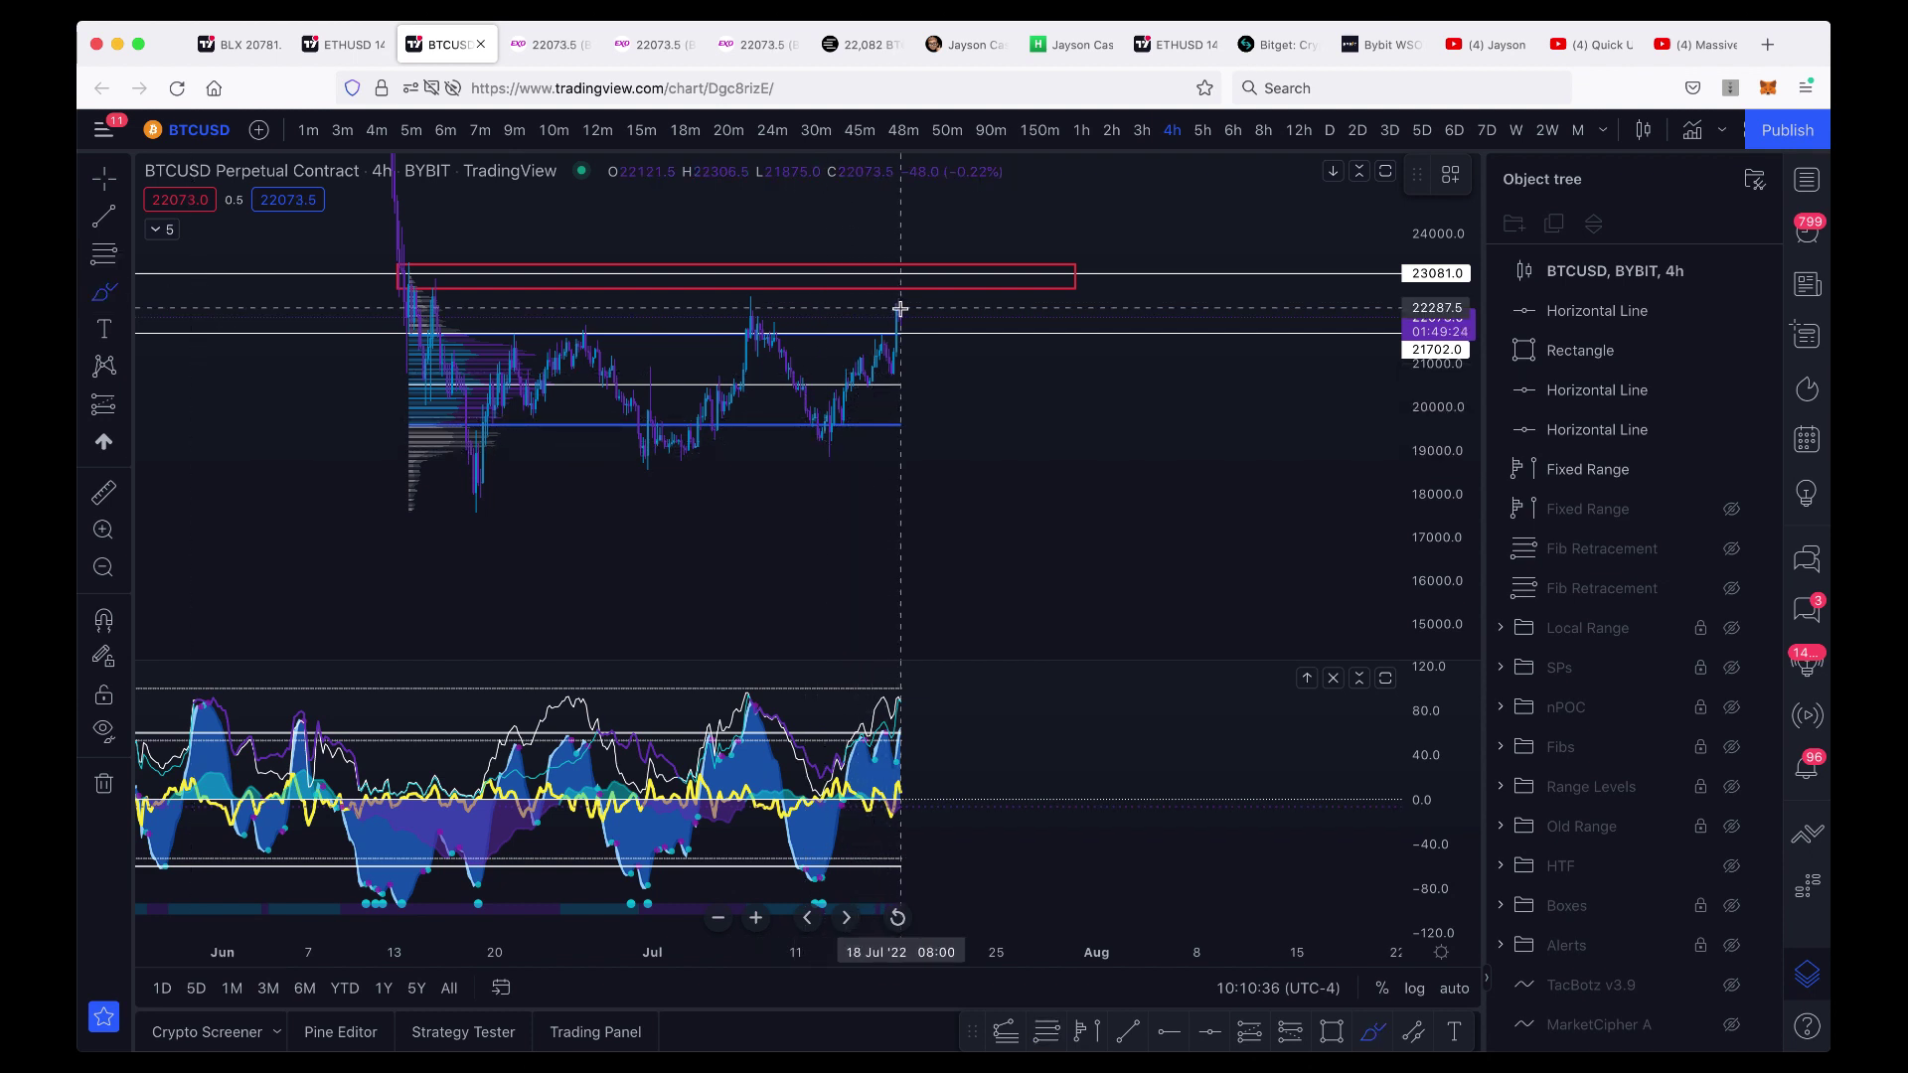
pyautogui.moveTo(900, 314); pyautogui.dragTo(971, 424)
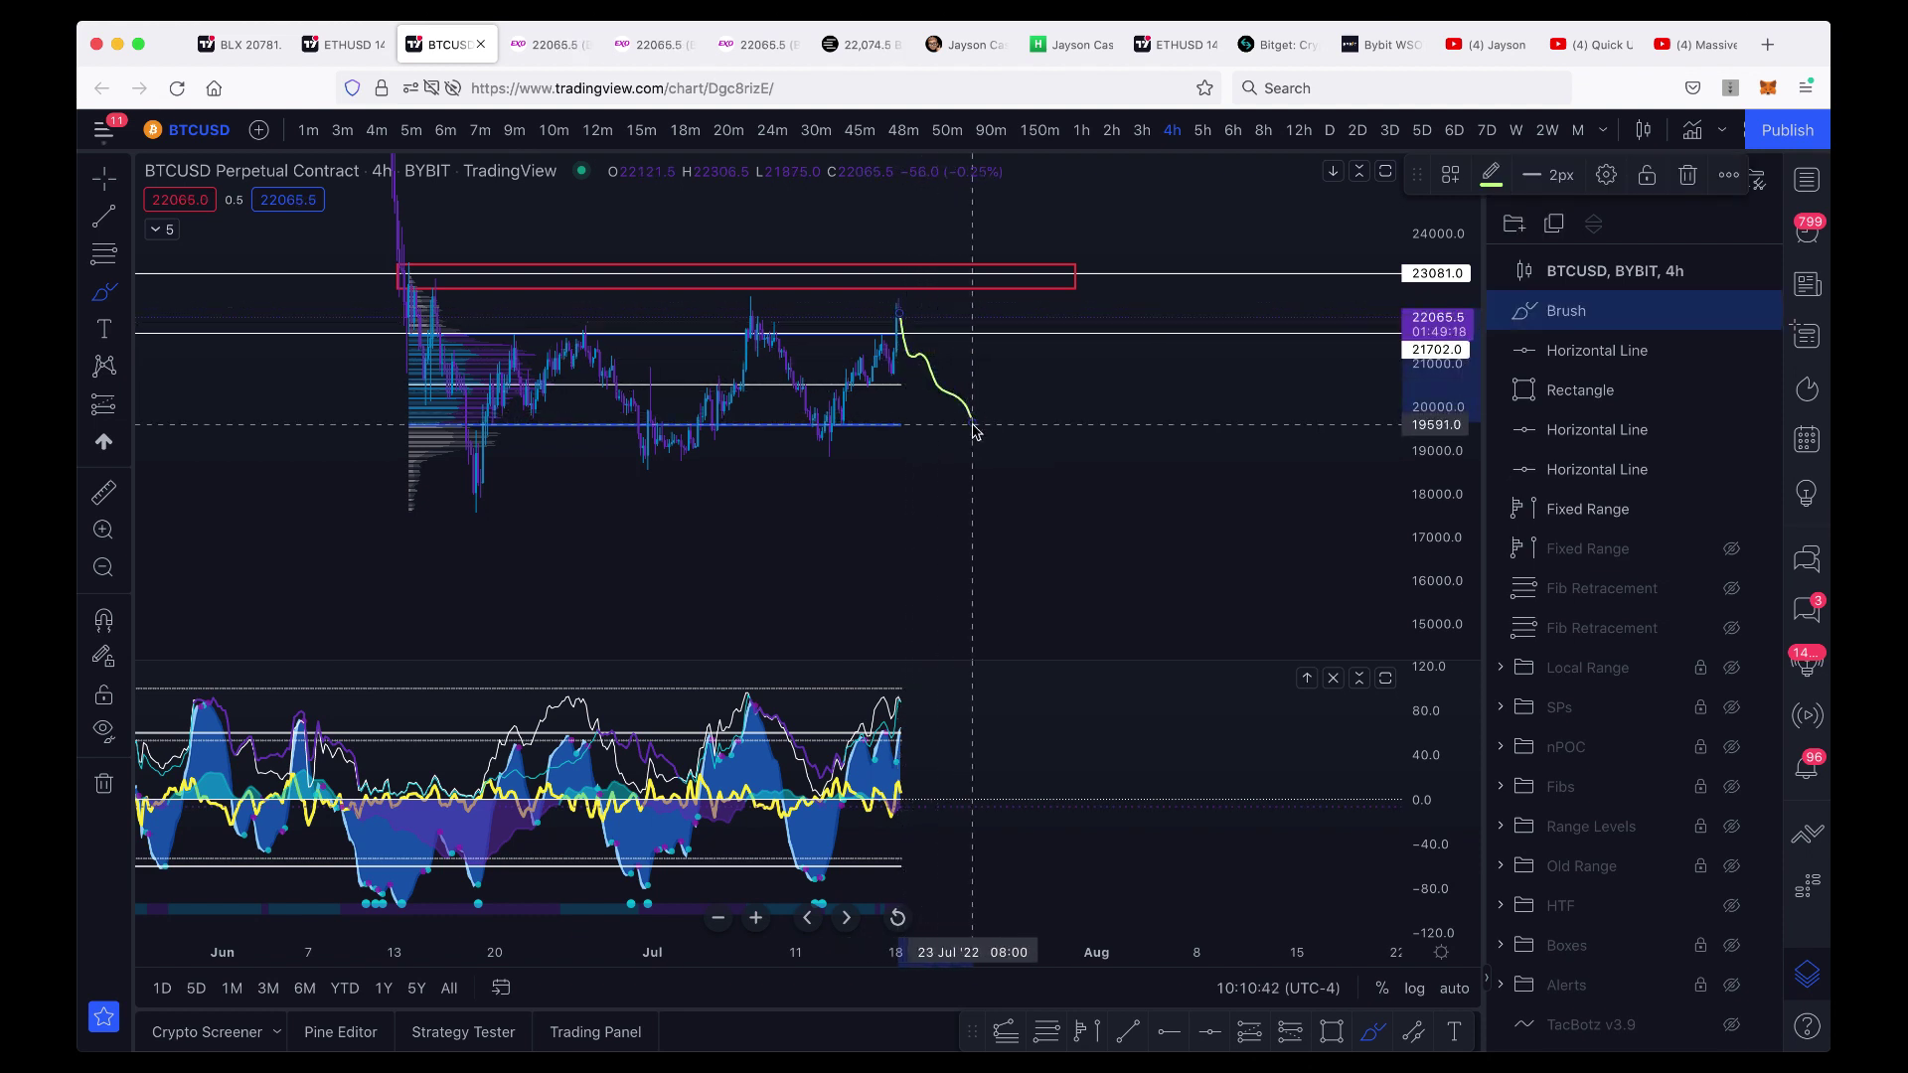
pyautogui.press('Delete')
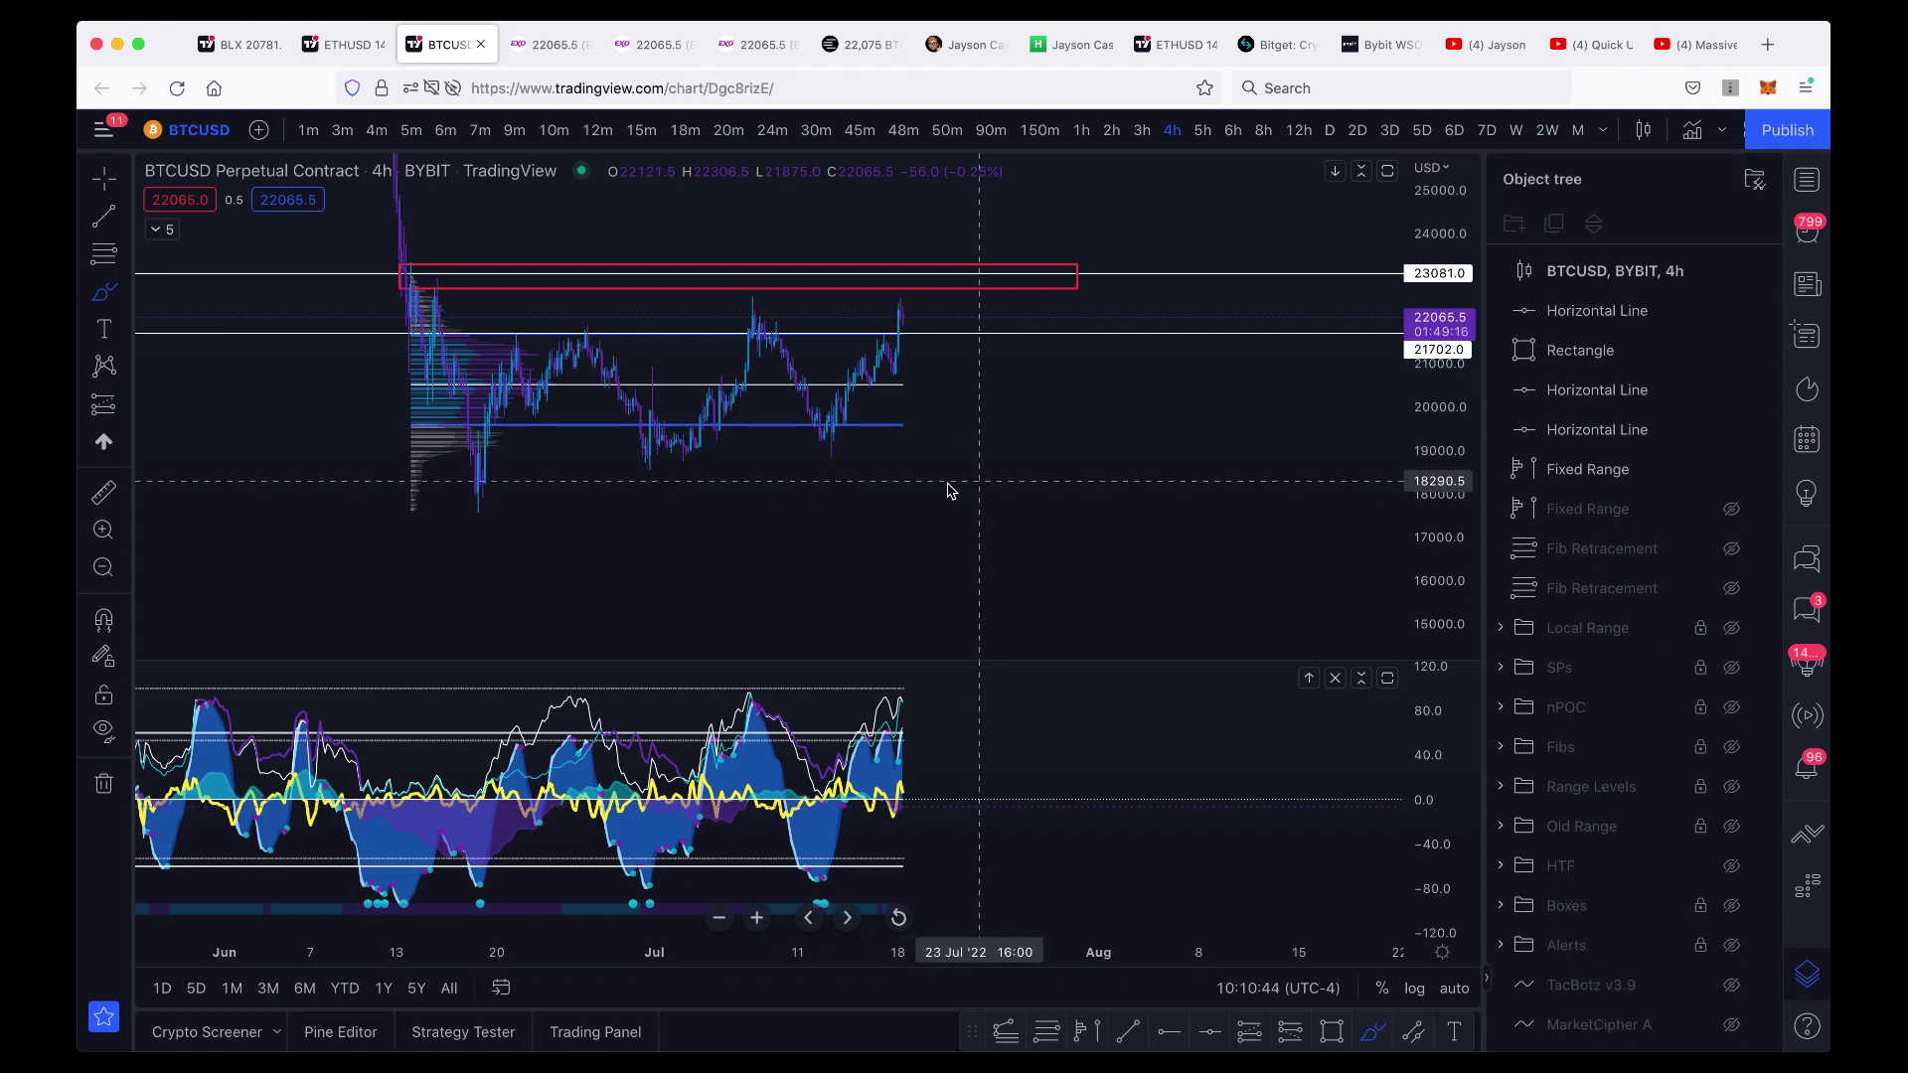
pyautogui.click(103, 291)
pyautogui.moveTo(902, 319)
pyautogui.mouseDown()
pyautogui.moveTo(924, 384)
pyautogui.moveTo(953, 348)
pyautogui.moveTo(993, 425)
pyautogui.moveTo(1029, 393)
pyautogui.moveTo(1048, 467)
pyautogui.moveTo(1086, 447)
pyautogui.moveTo(1149, 594)
pyautogui.mouseUp()
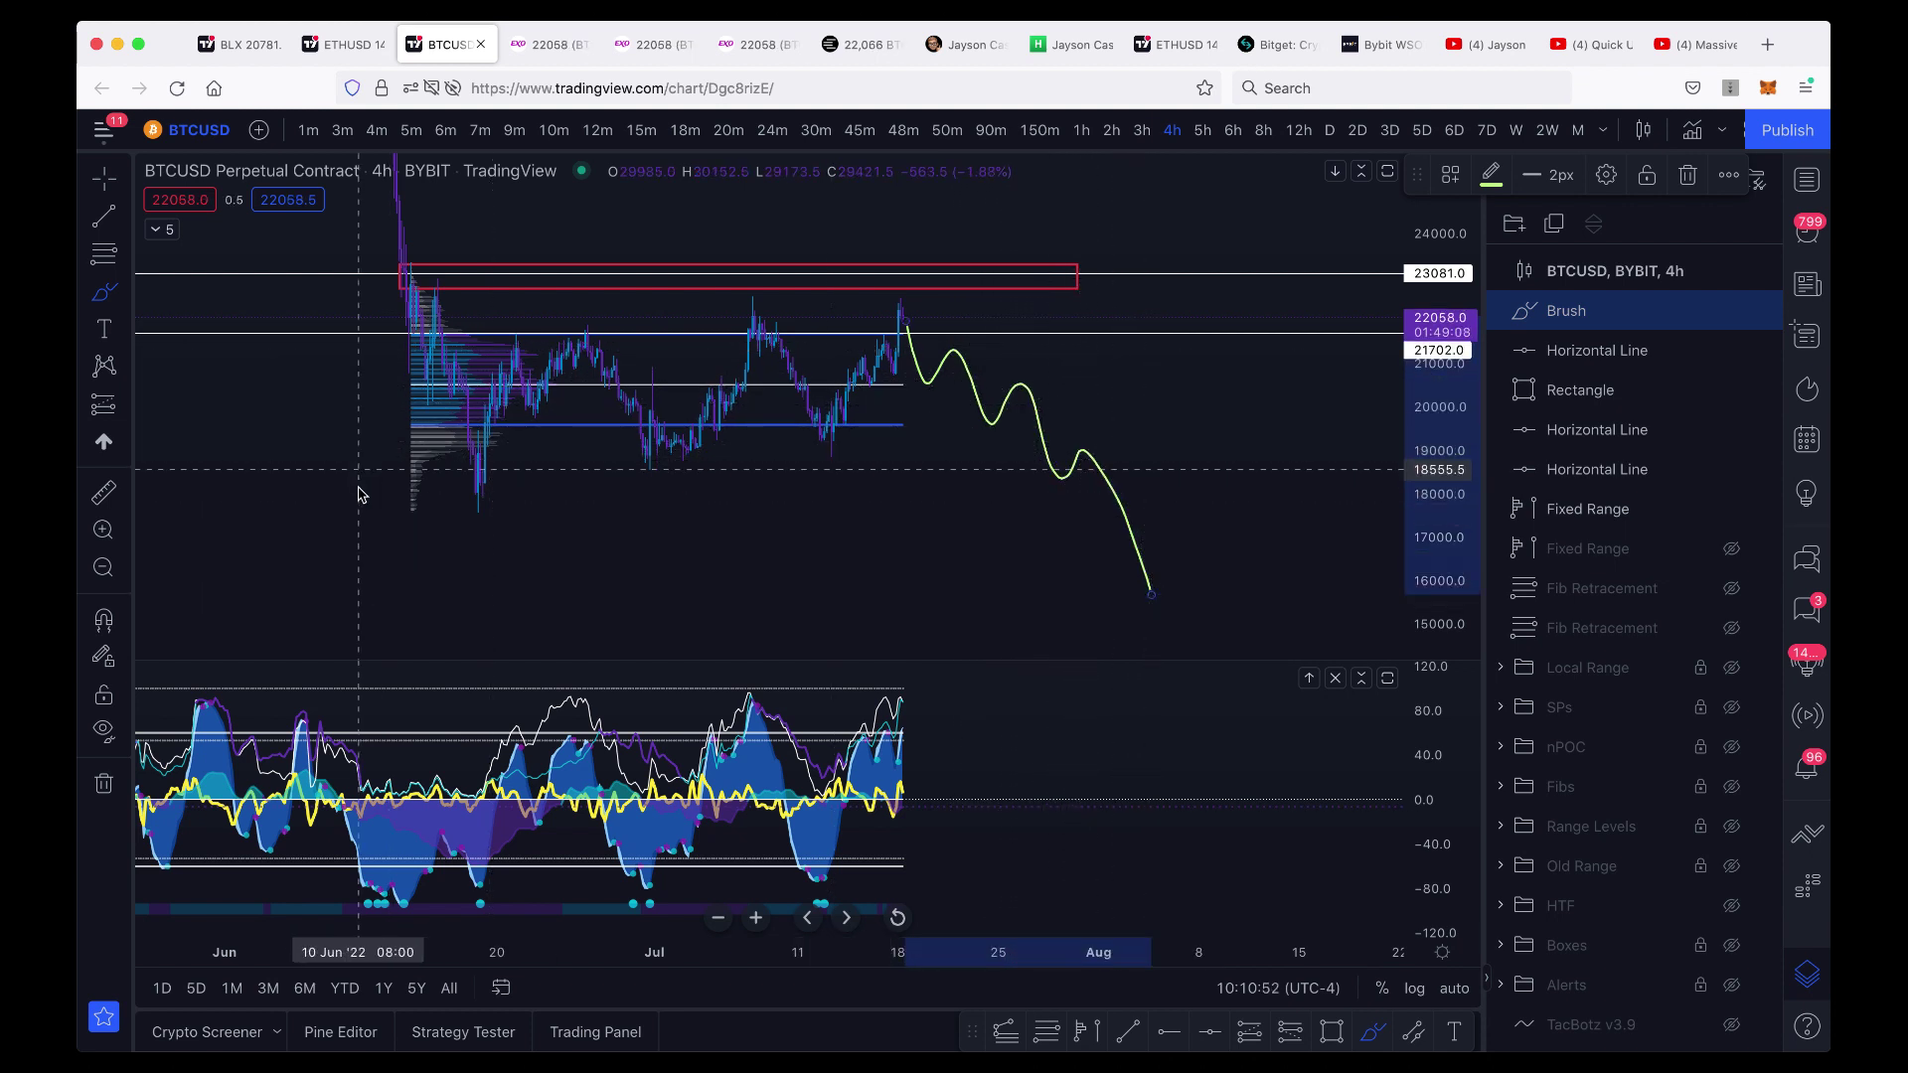
pyautogui.press('Escape')
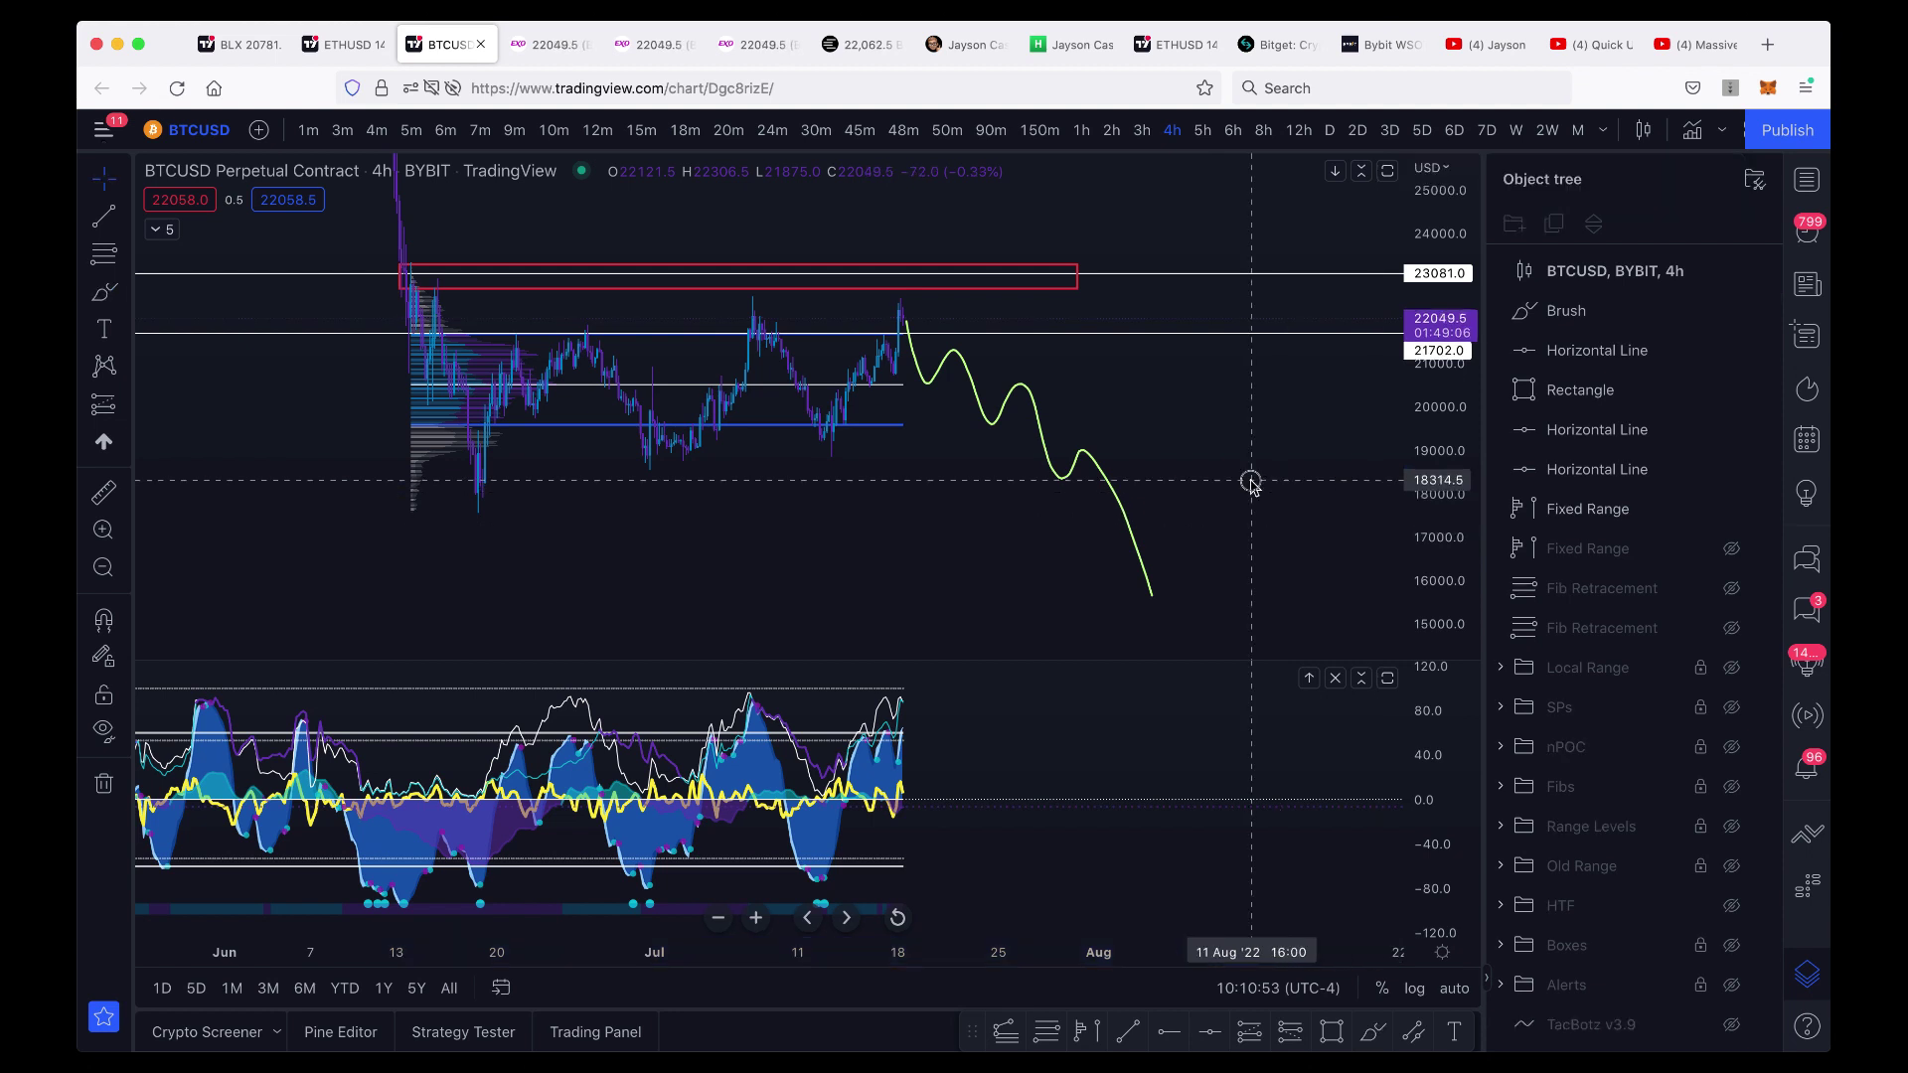
# Delete the yellow brush projection and the red rectangle zone.
pyautogui.click(1100, 477)
pyautogui.press('Delete')
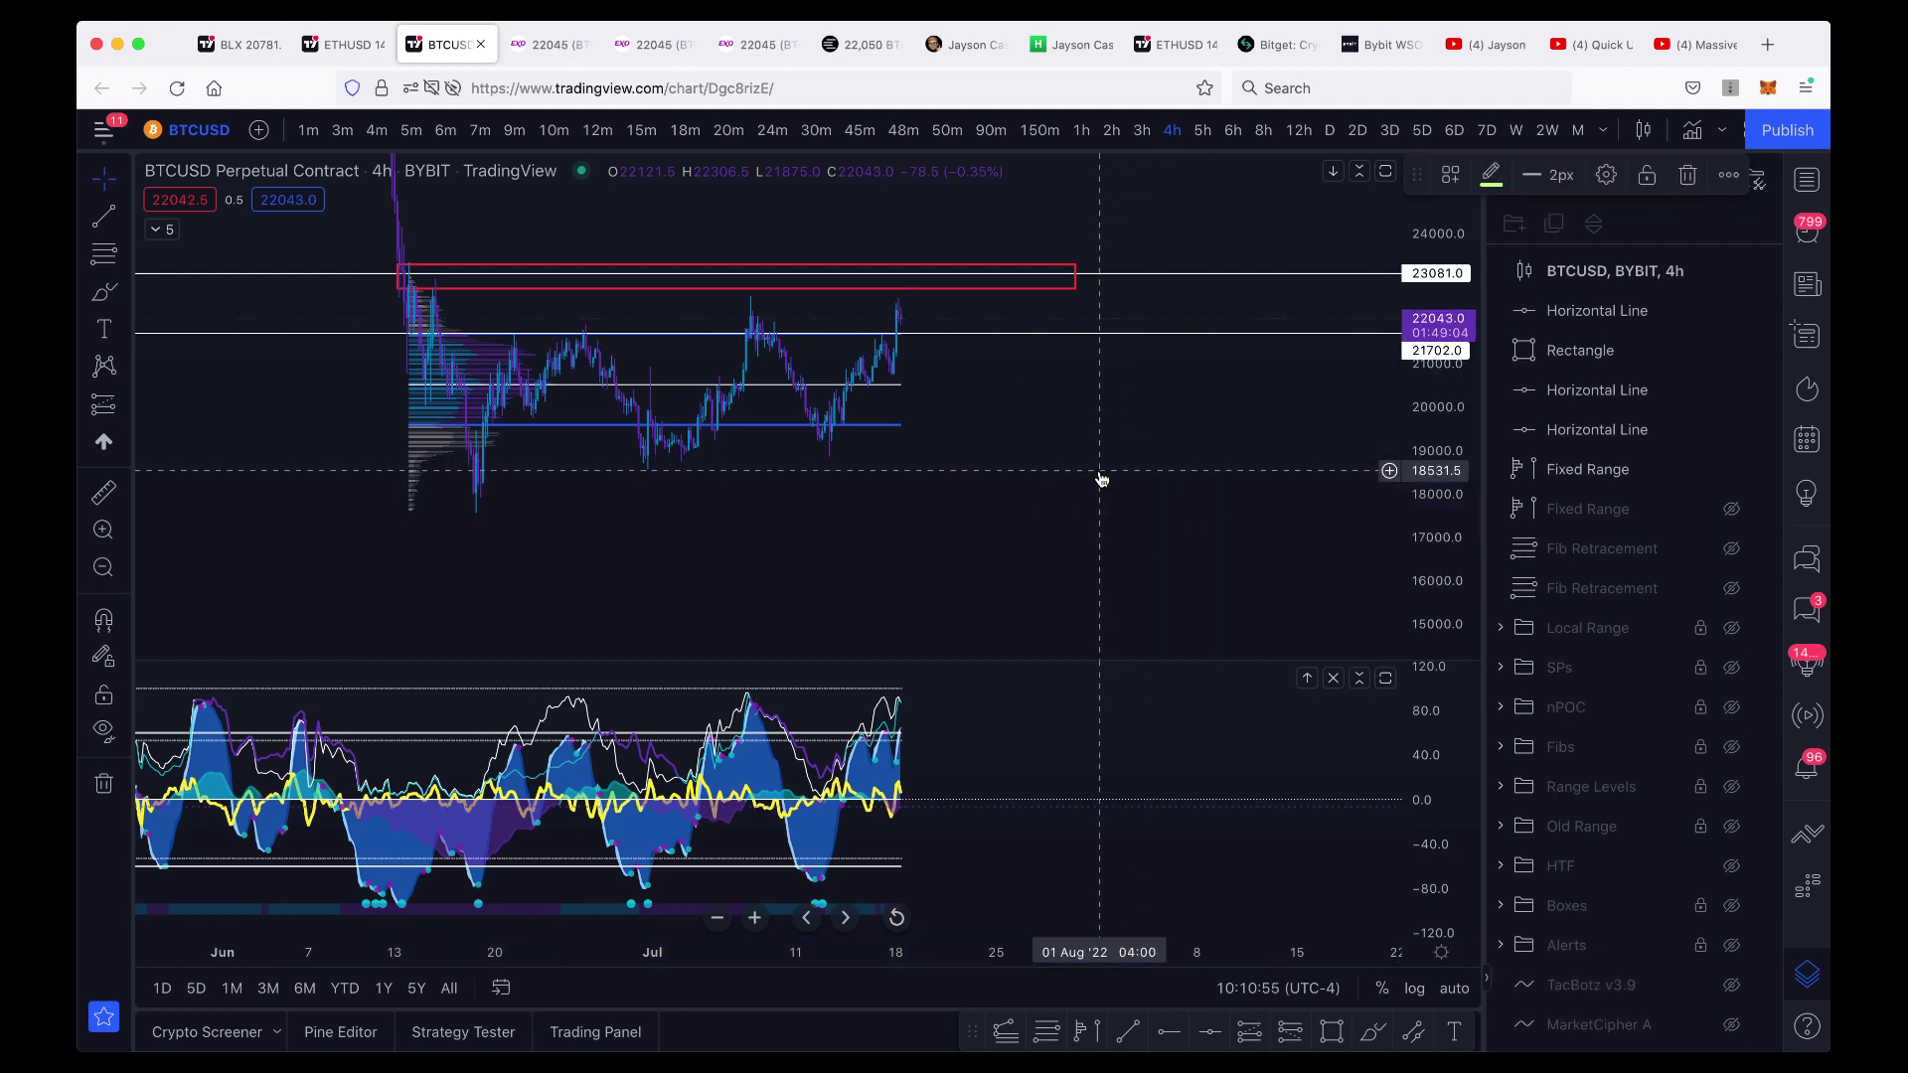
pyautogui.click(1061, 294)
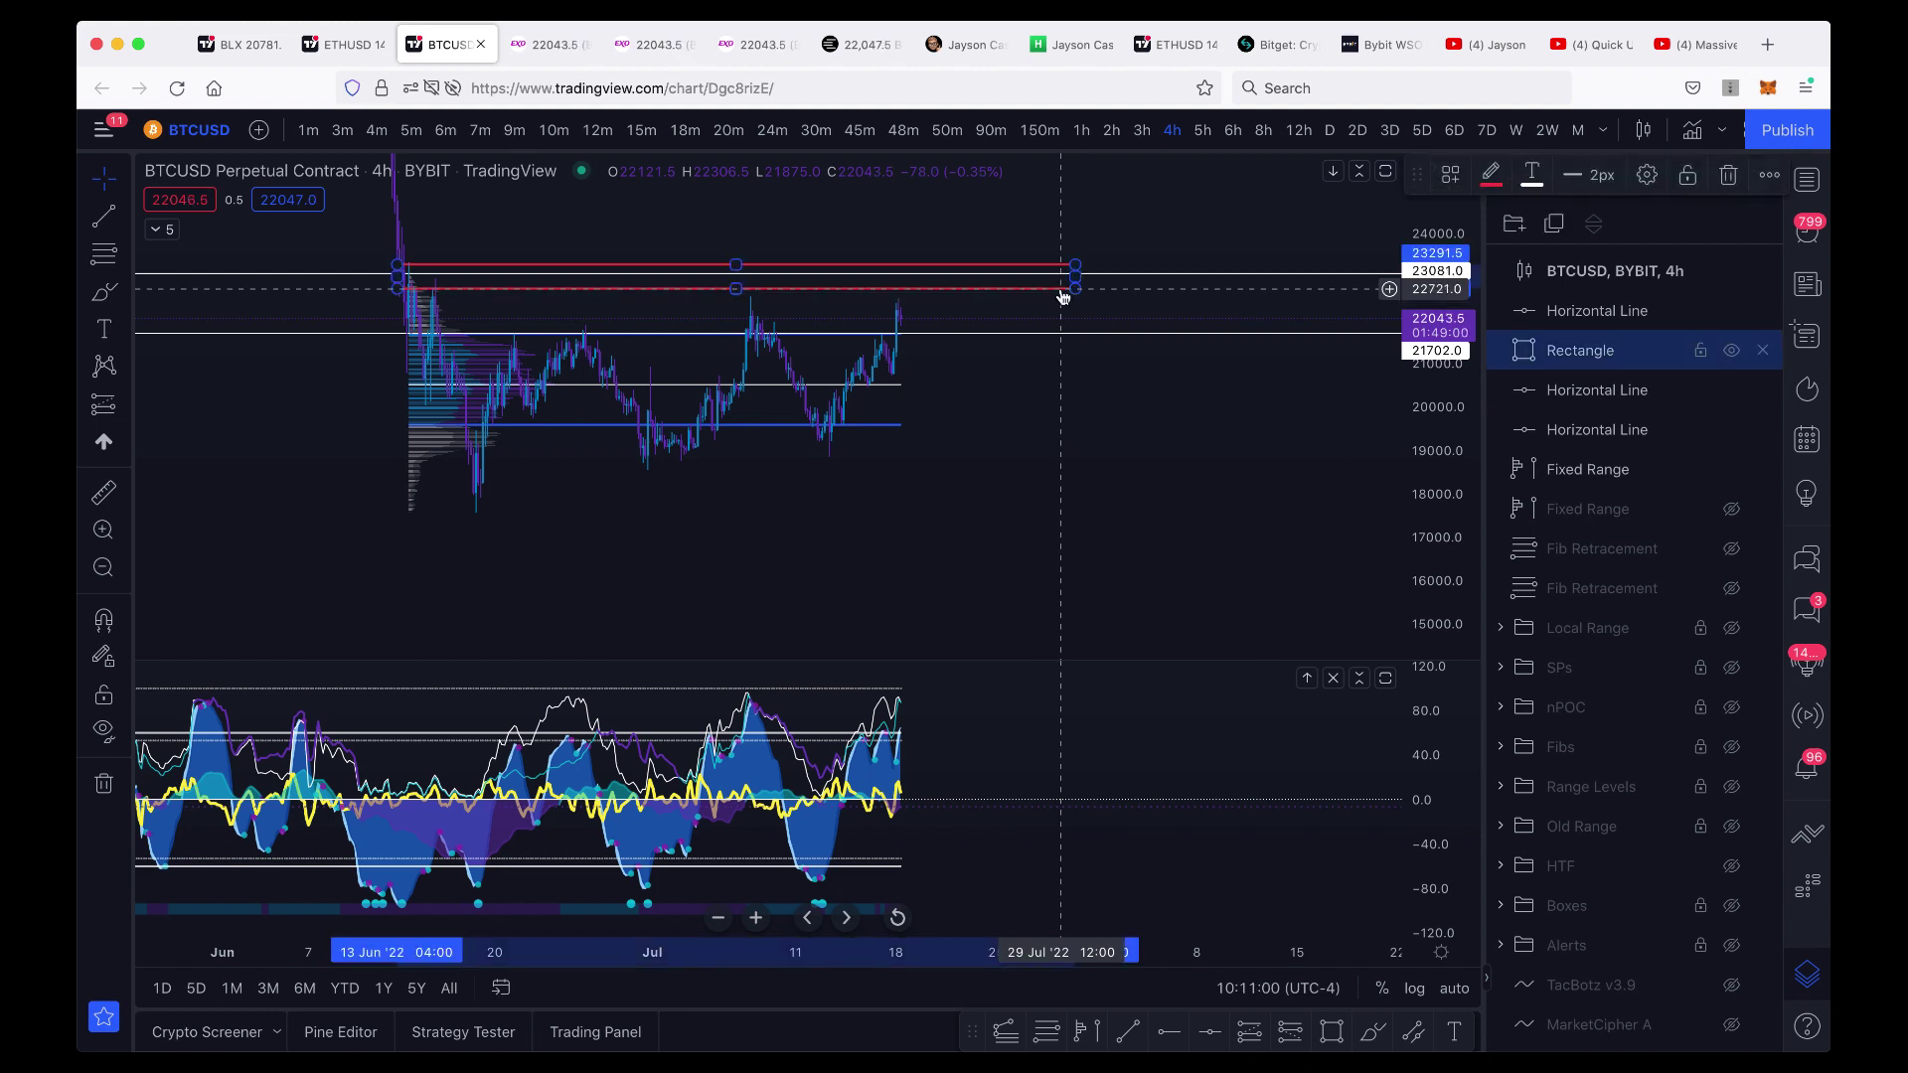
pyautogui.press('Delete')
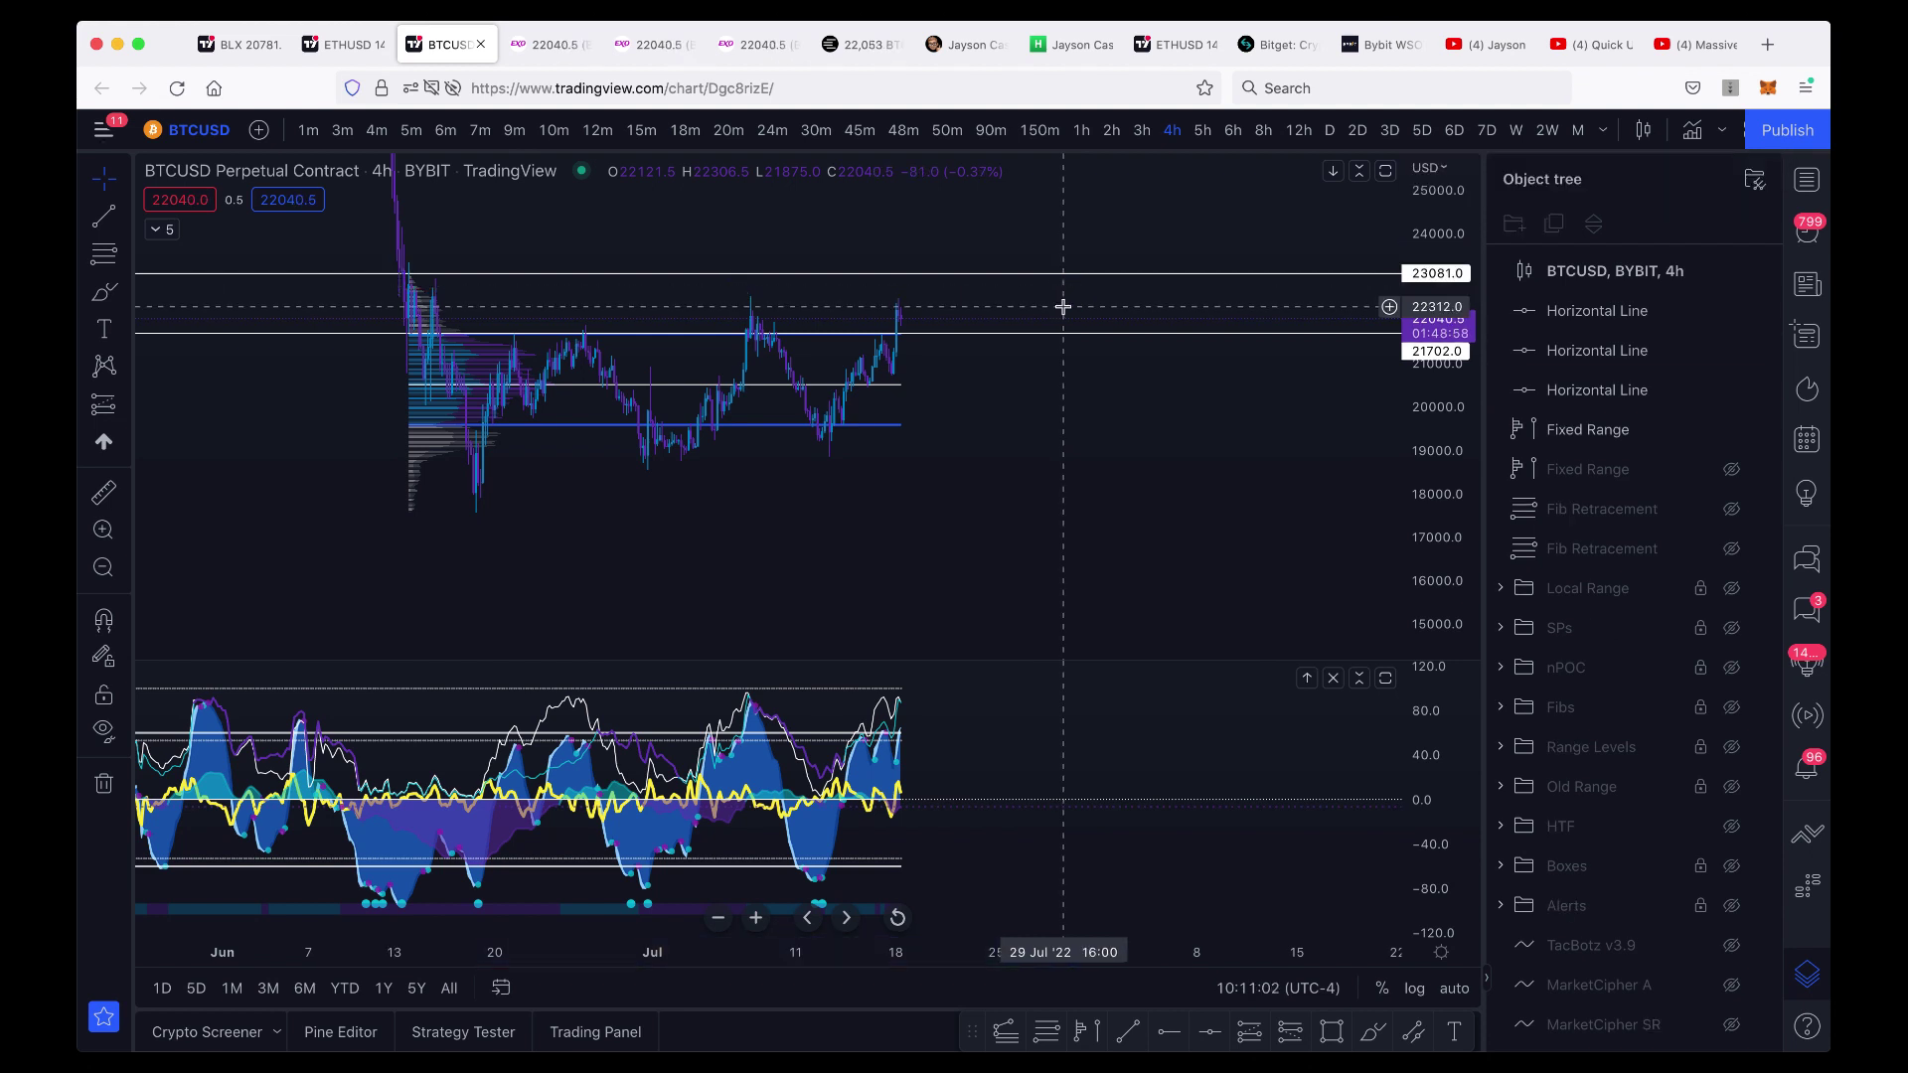
# Remove the three horizontal lines and the fixed-range volume profile from the Object tree.
pyautogui.click(1760, 312)
pyautogui.click(1759, 313)
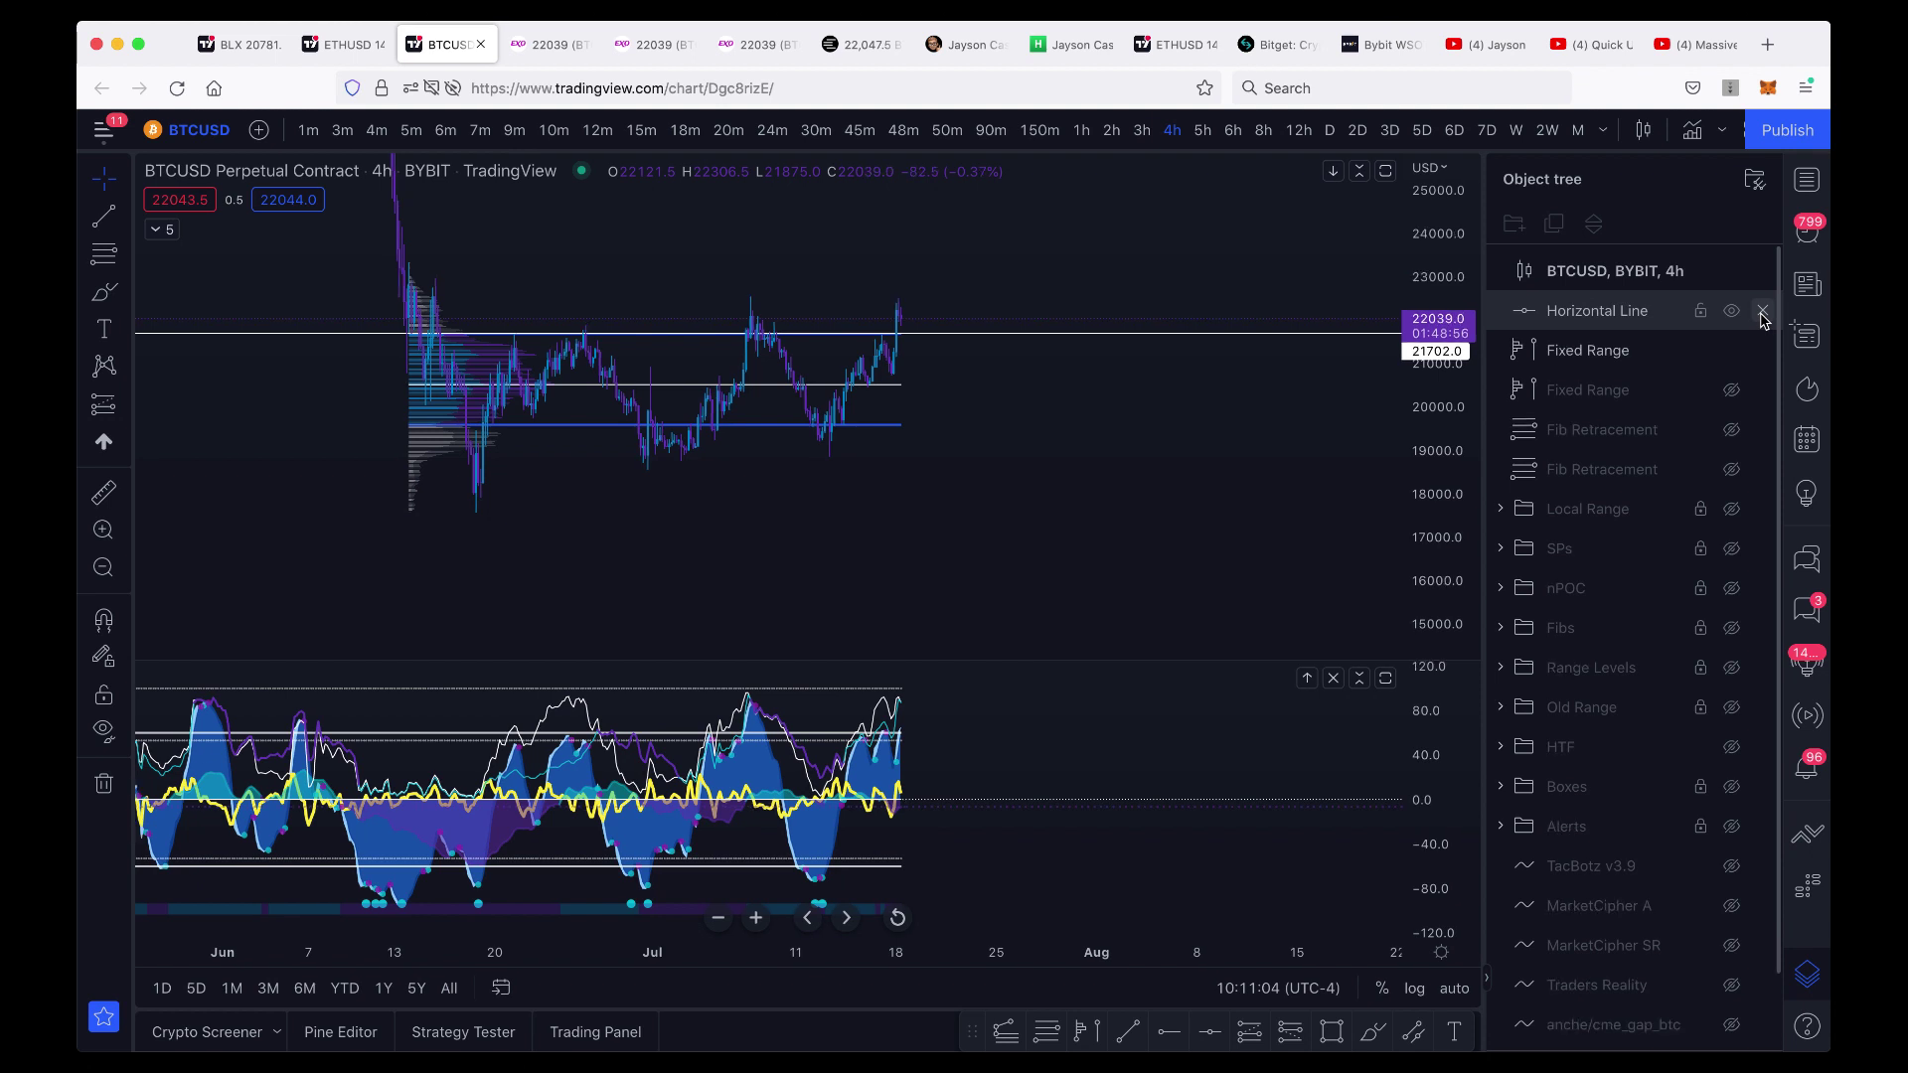
pyautogui.click(1762, 313)
pyautogui.click(1761, 313)
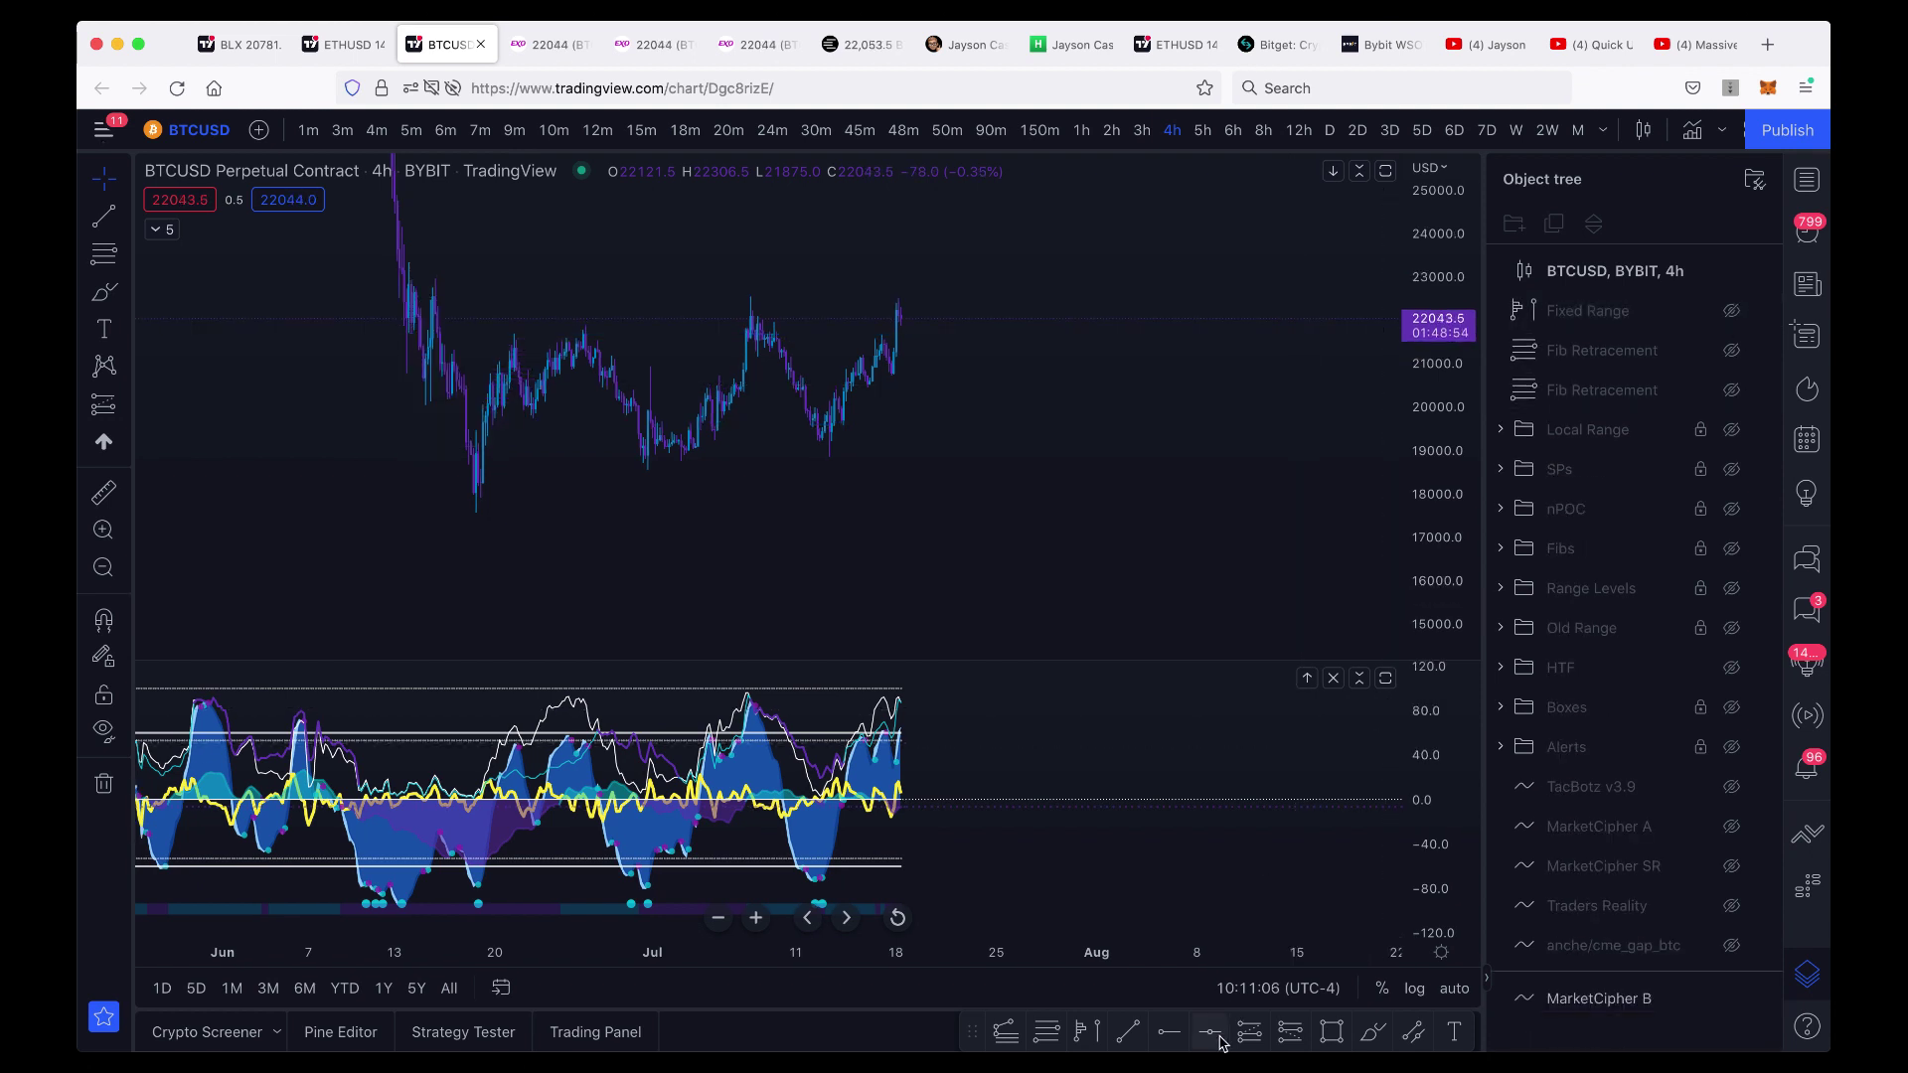